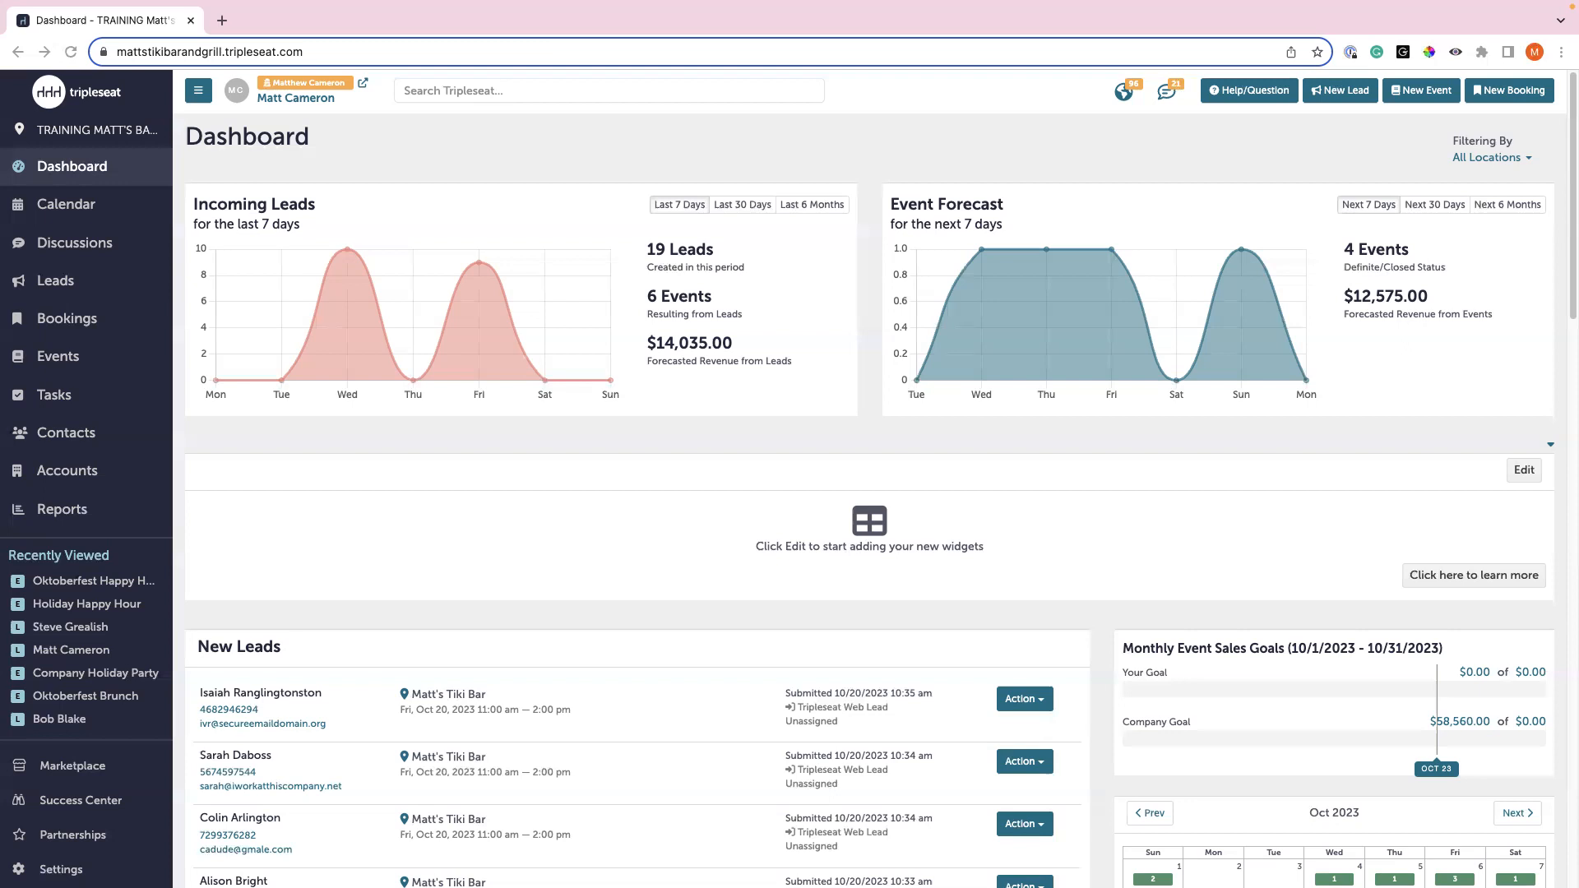
- Go to Settings > Preferences and bring up the Dropdowns tab with the Lead Sources list
{"action": "scroll", "coordinate": [66, 642], "scroll_direction": "down", "scroll_amount": 3}
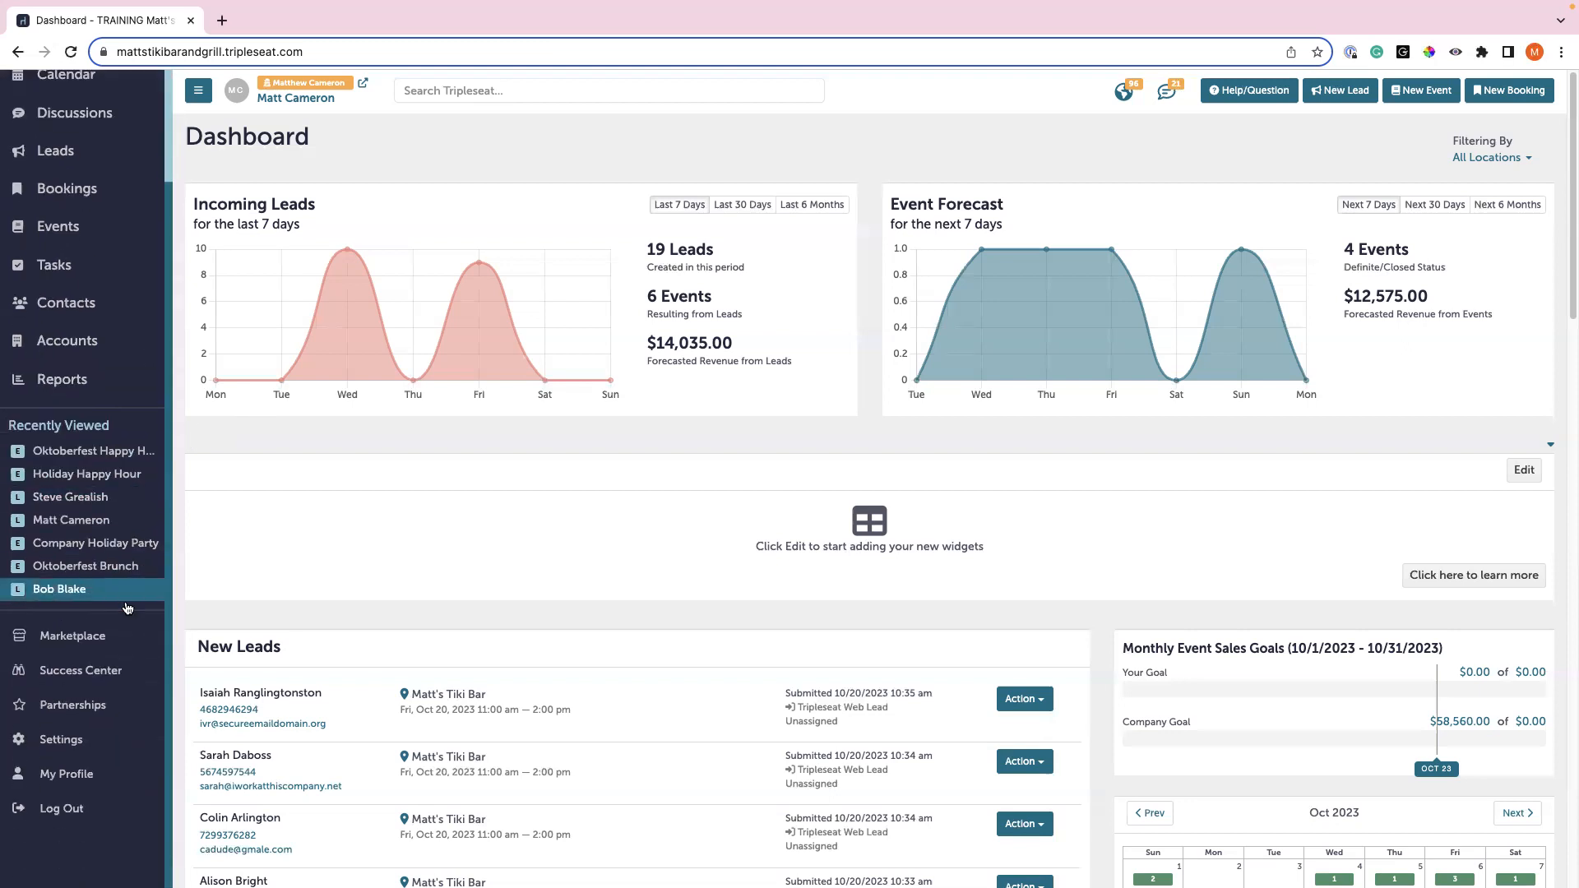
{"action": "left_click", "coordinate": [75, 738]}
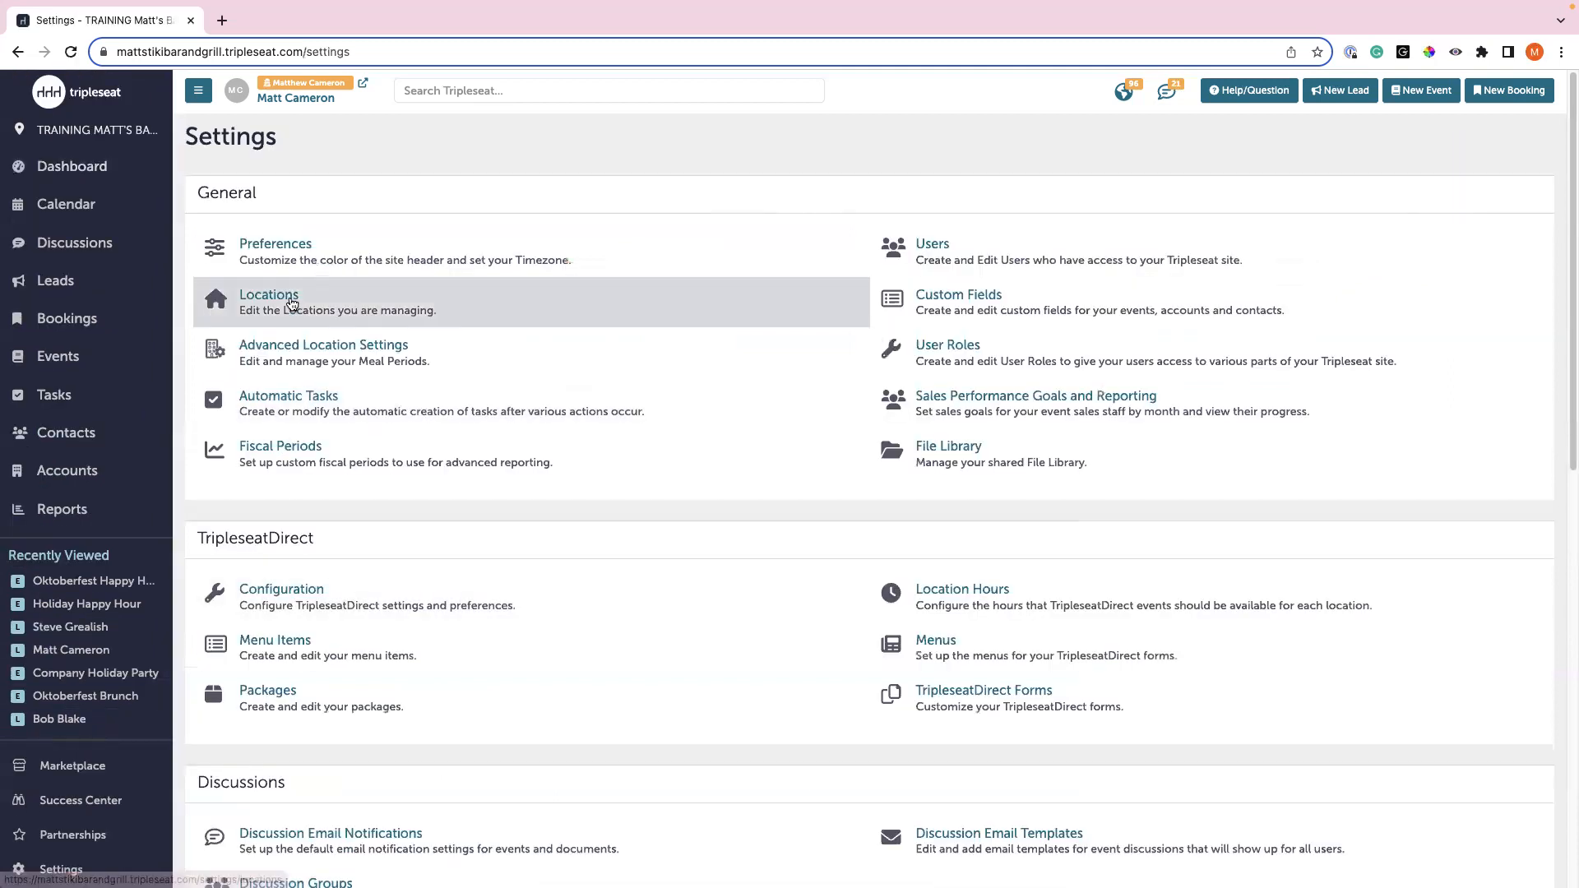
{"action": "left_click", "coordinate": [293, 271]}
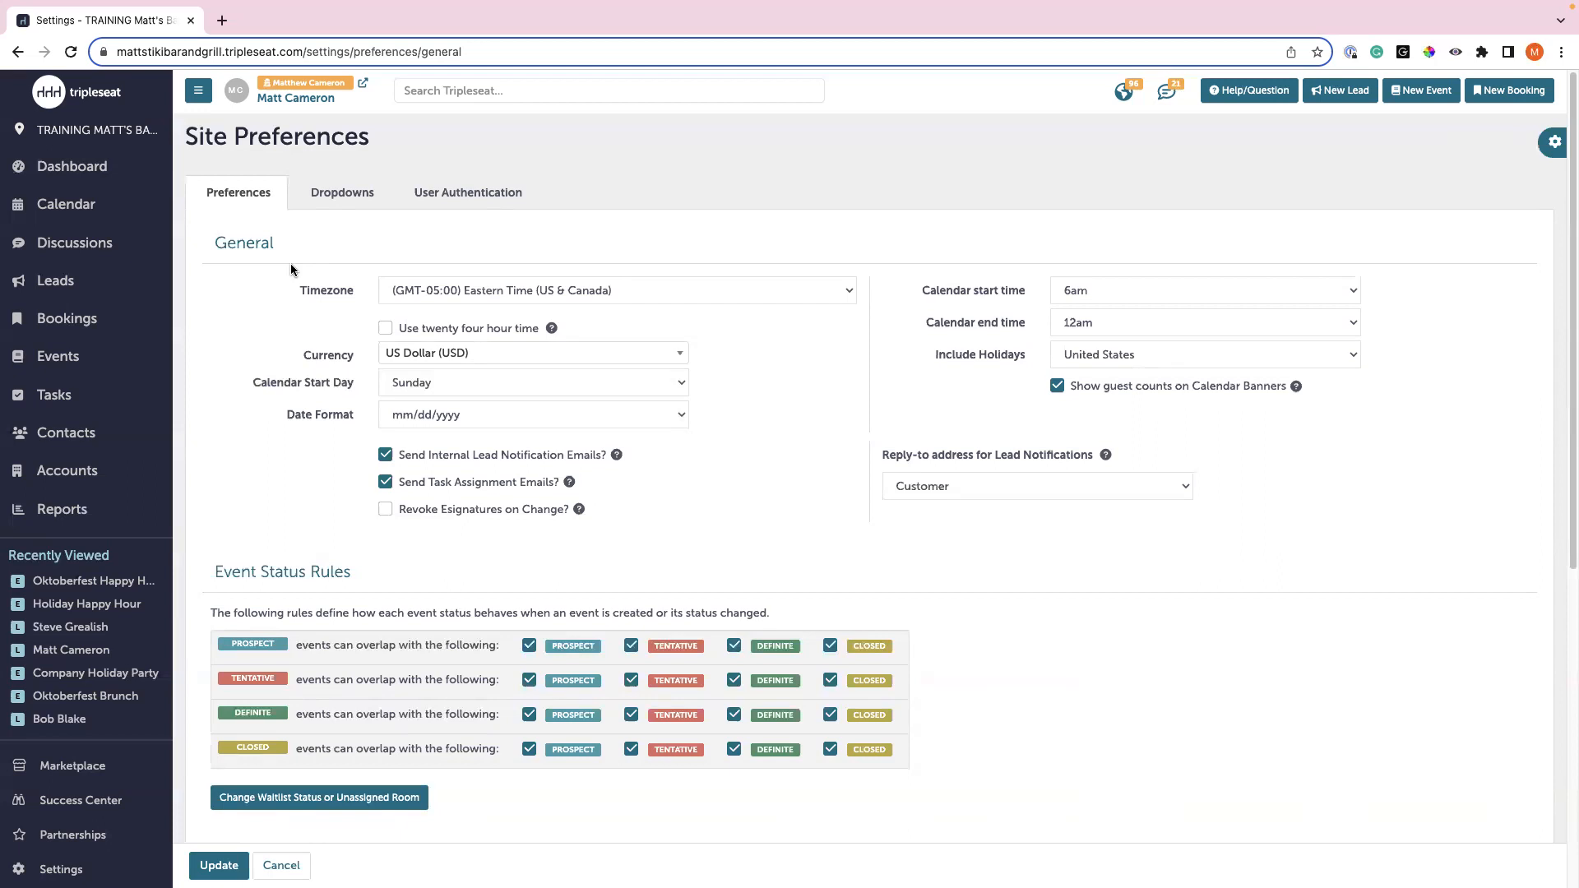
{"action": "left_click", "coordinate": [345, 201]}
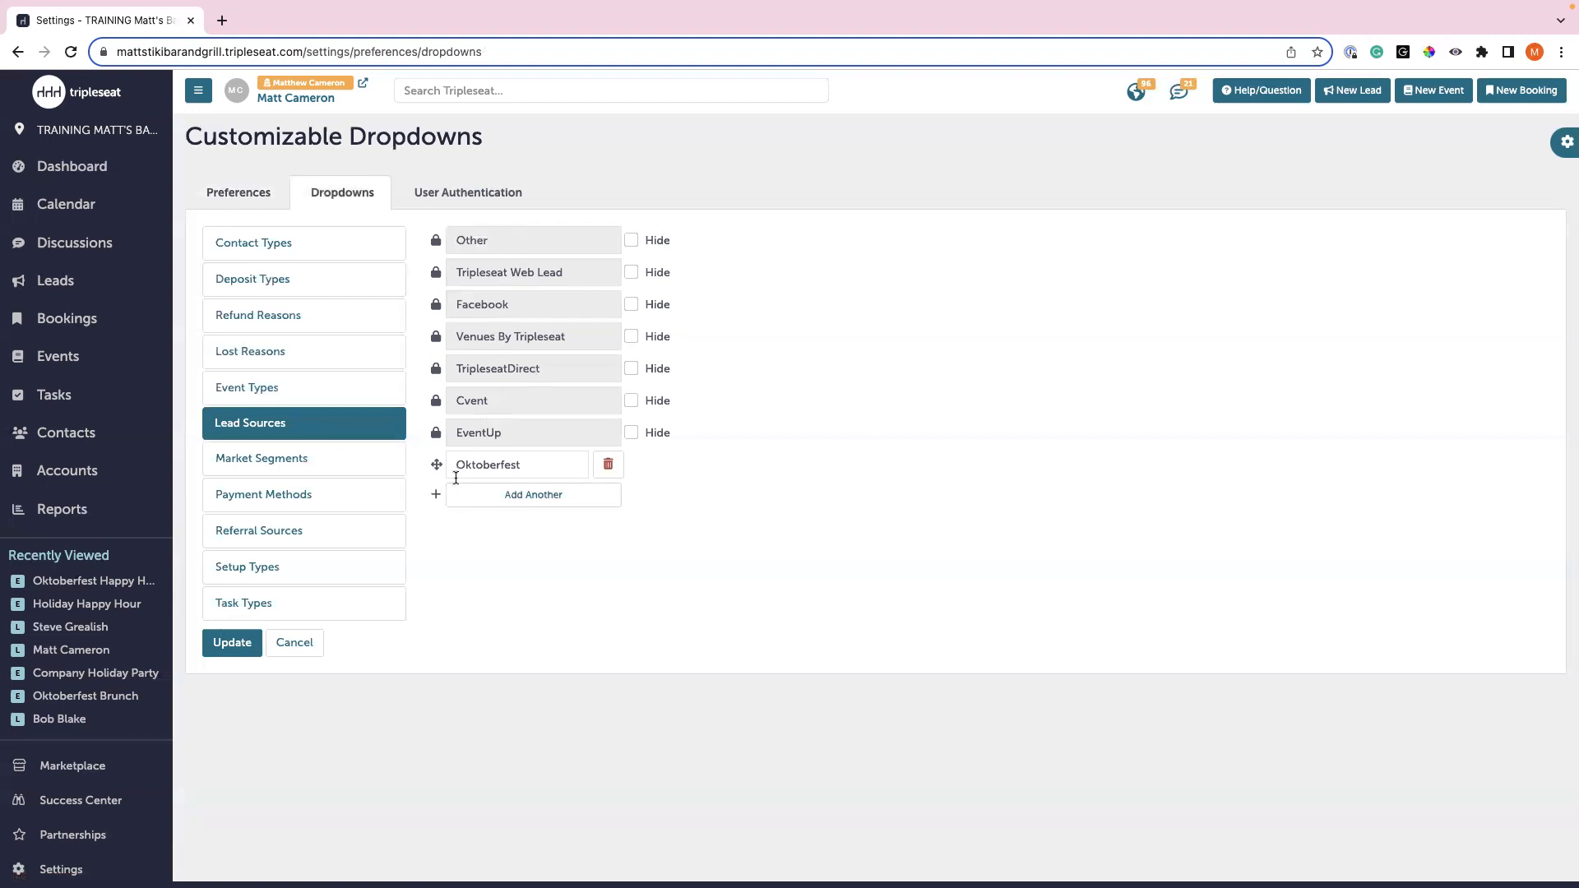
- Add 'Holiday Campaign 2023' as a new lead source below Oktoberfest and save the preferences
{"action": "left_click", "coordinate": [508, 497]}
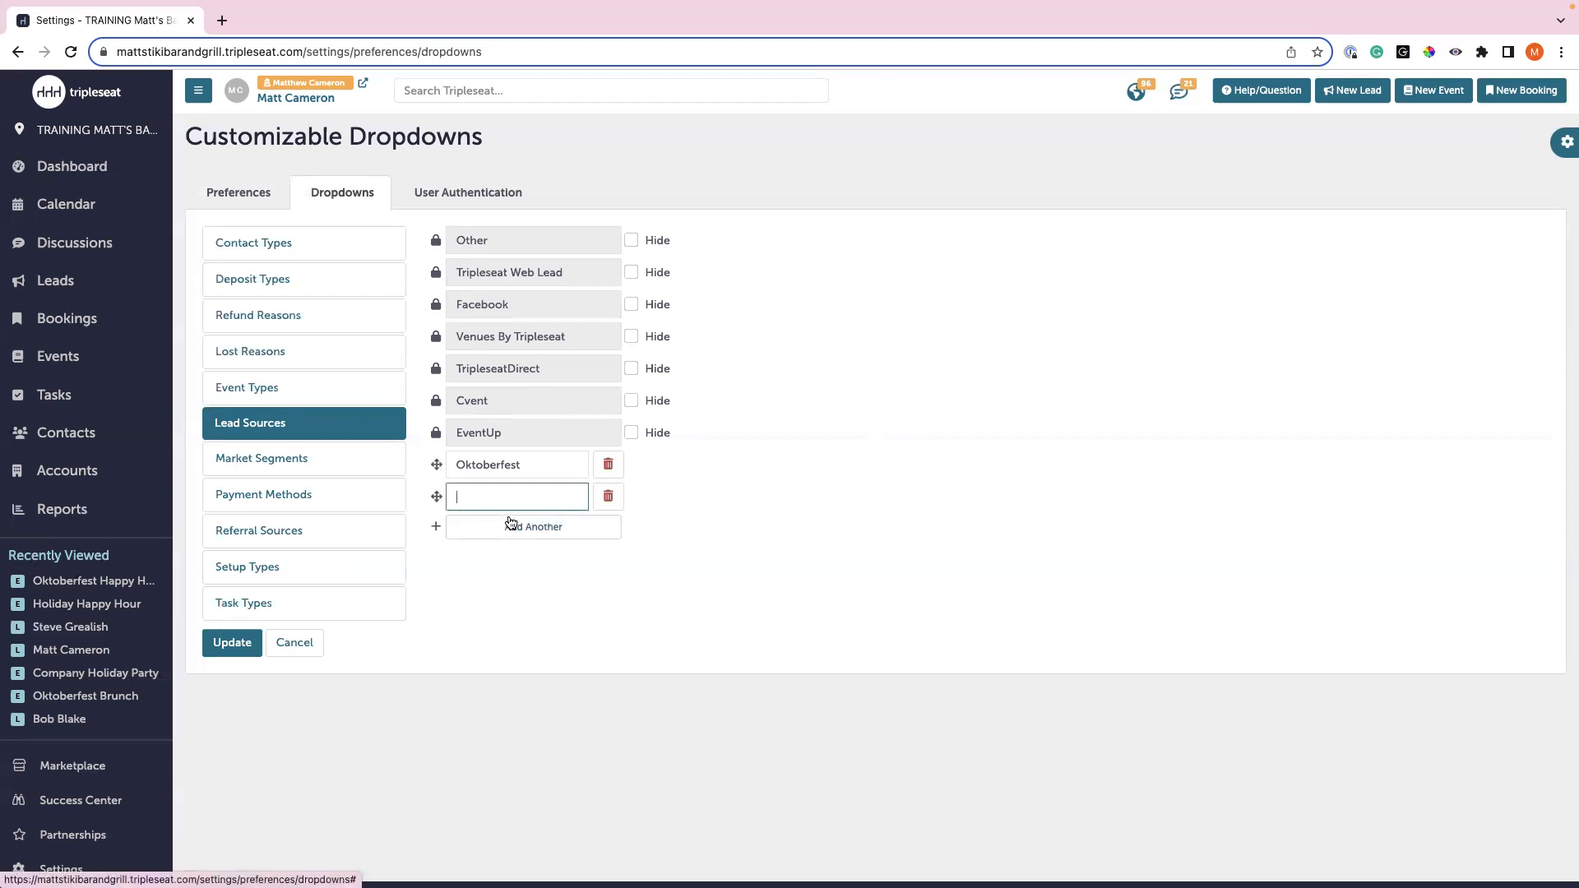
{"action": "type", "text": "Holiday Campaign 2023"}
{"action": "left_click", "coordinate": [506, 586]}
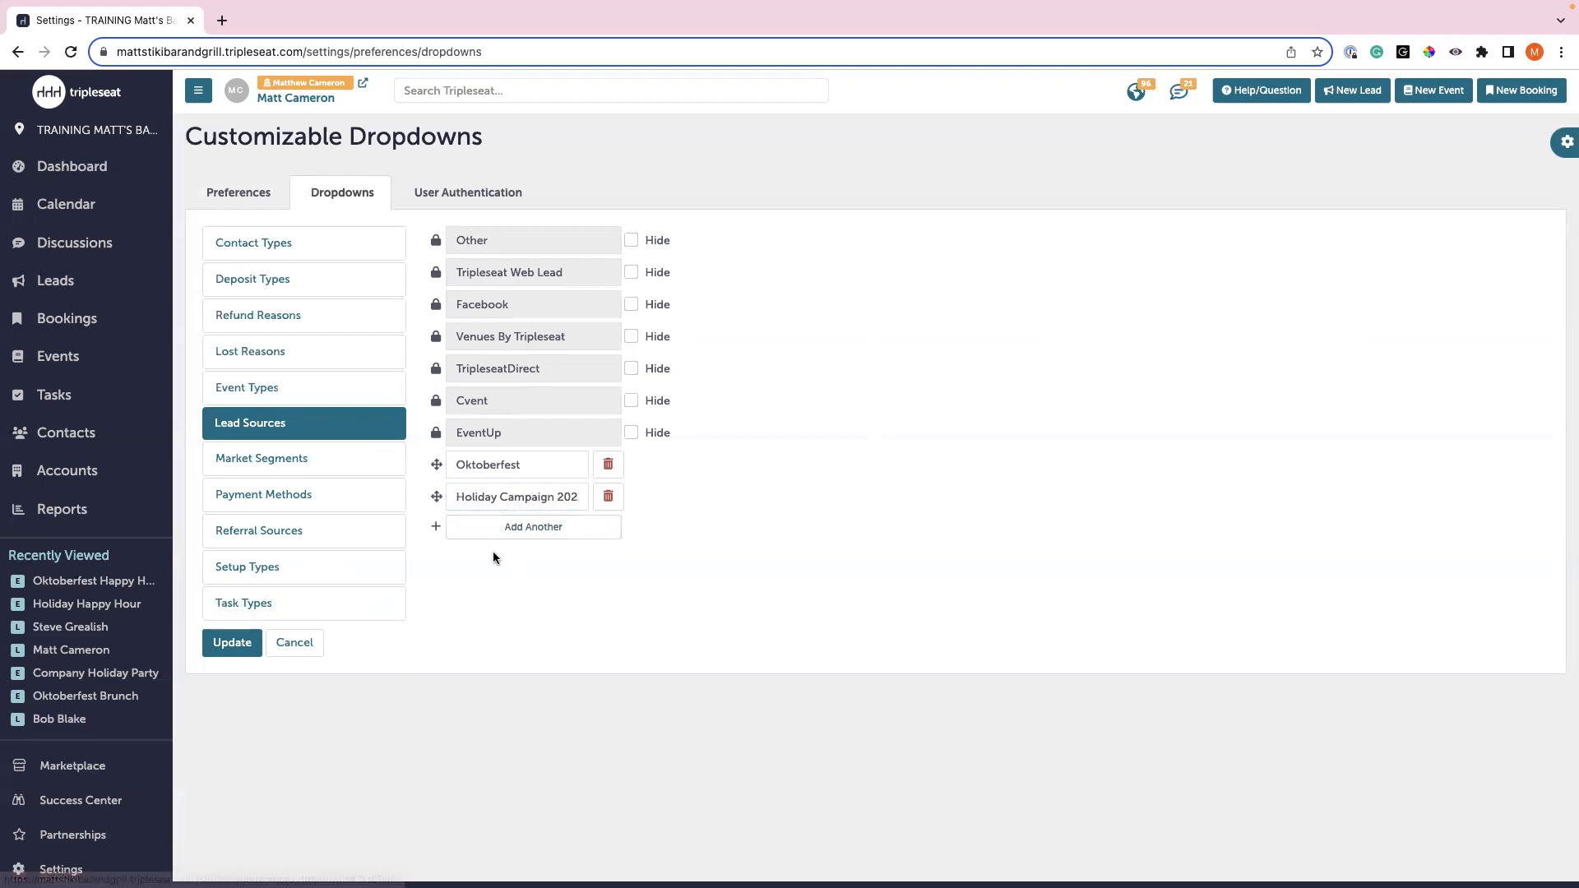
{"action": "left_click", "coordinate": [234, 643]}
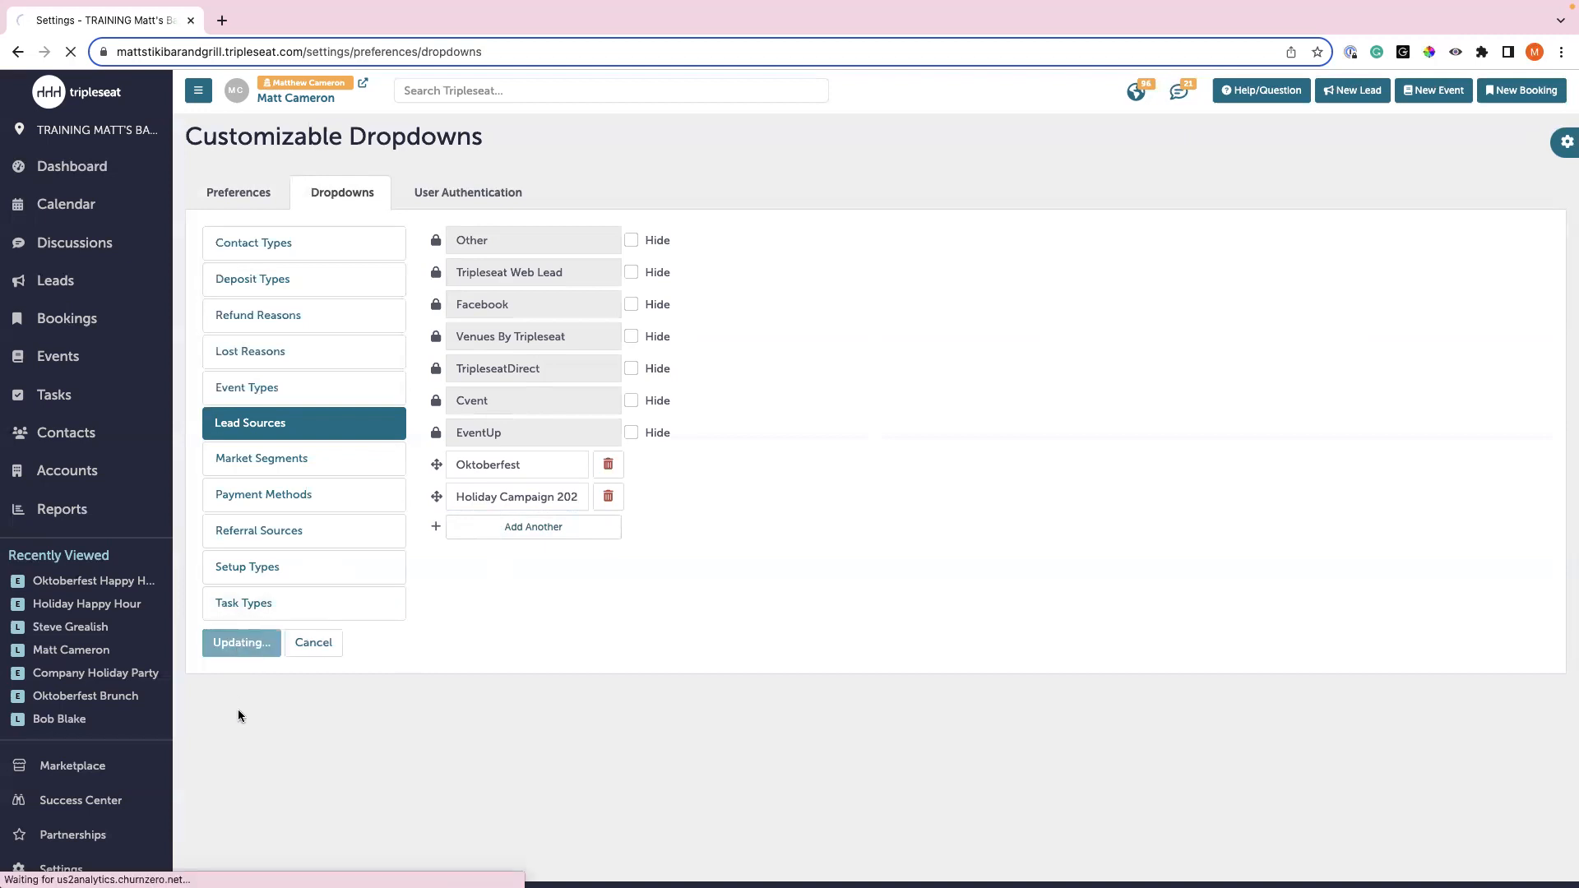
{"action": "left_click", "coordinate": [273, 470]}
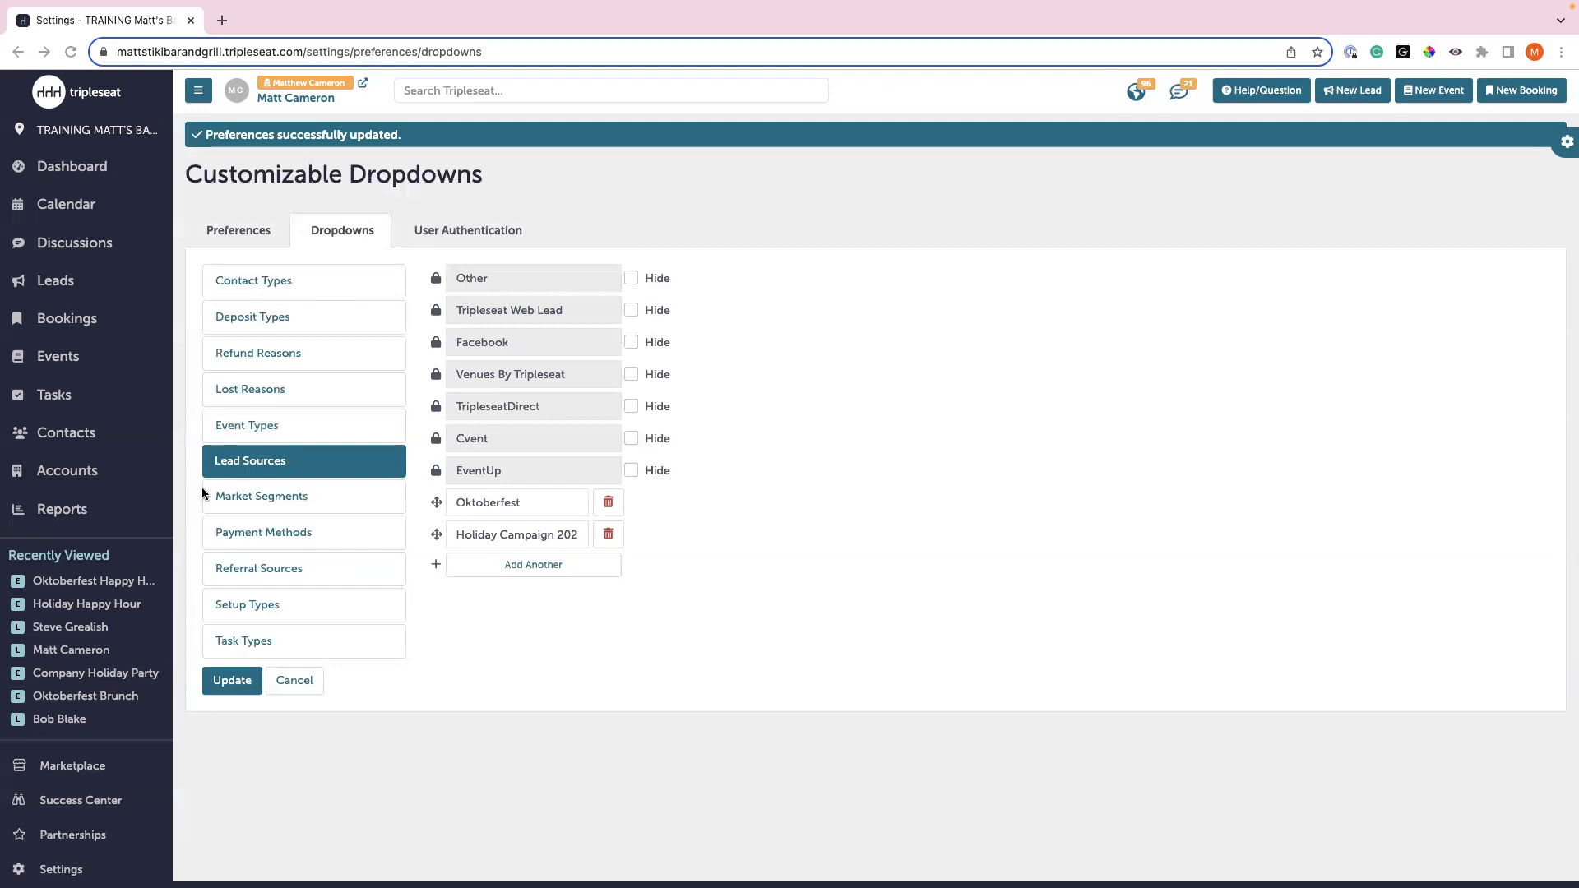
- From Settings, go to Leads & EventUp > Lead Forms and start a New Event Lead Form
{"action": "scroll", "coordinate": [82, 617], "scroll_direction": "down", "scroll_amount": 3}
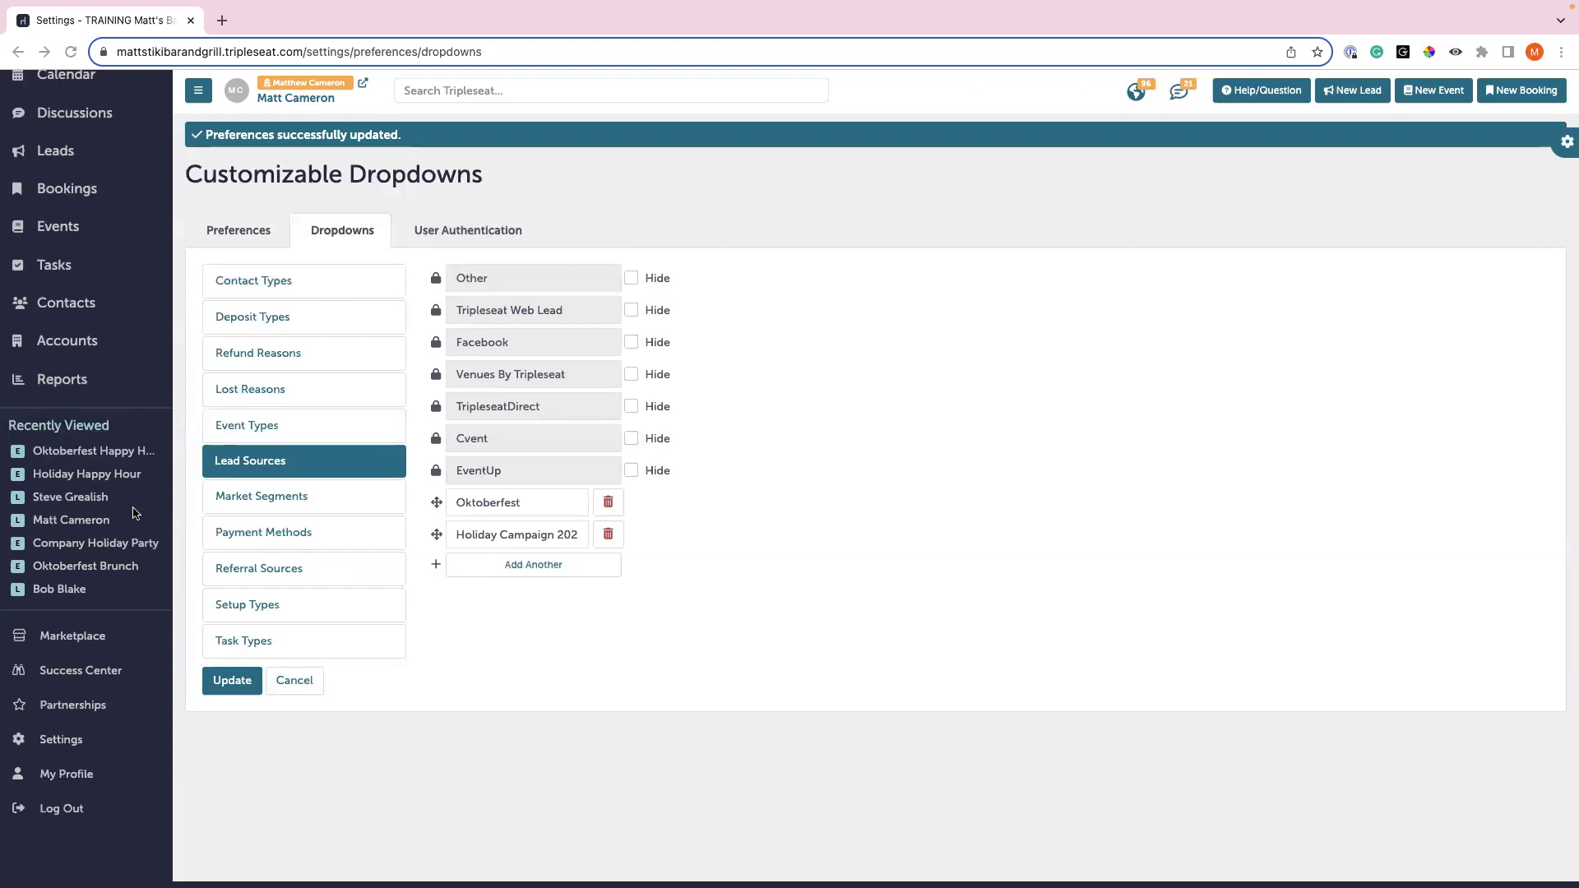
{"action": "left_click", "coordinate": [73, 741]}
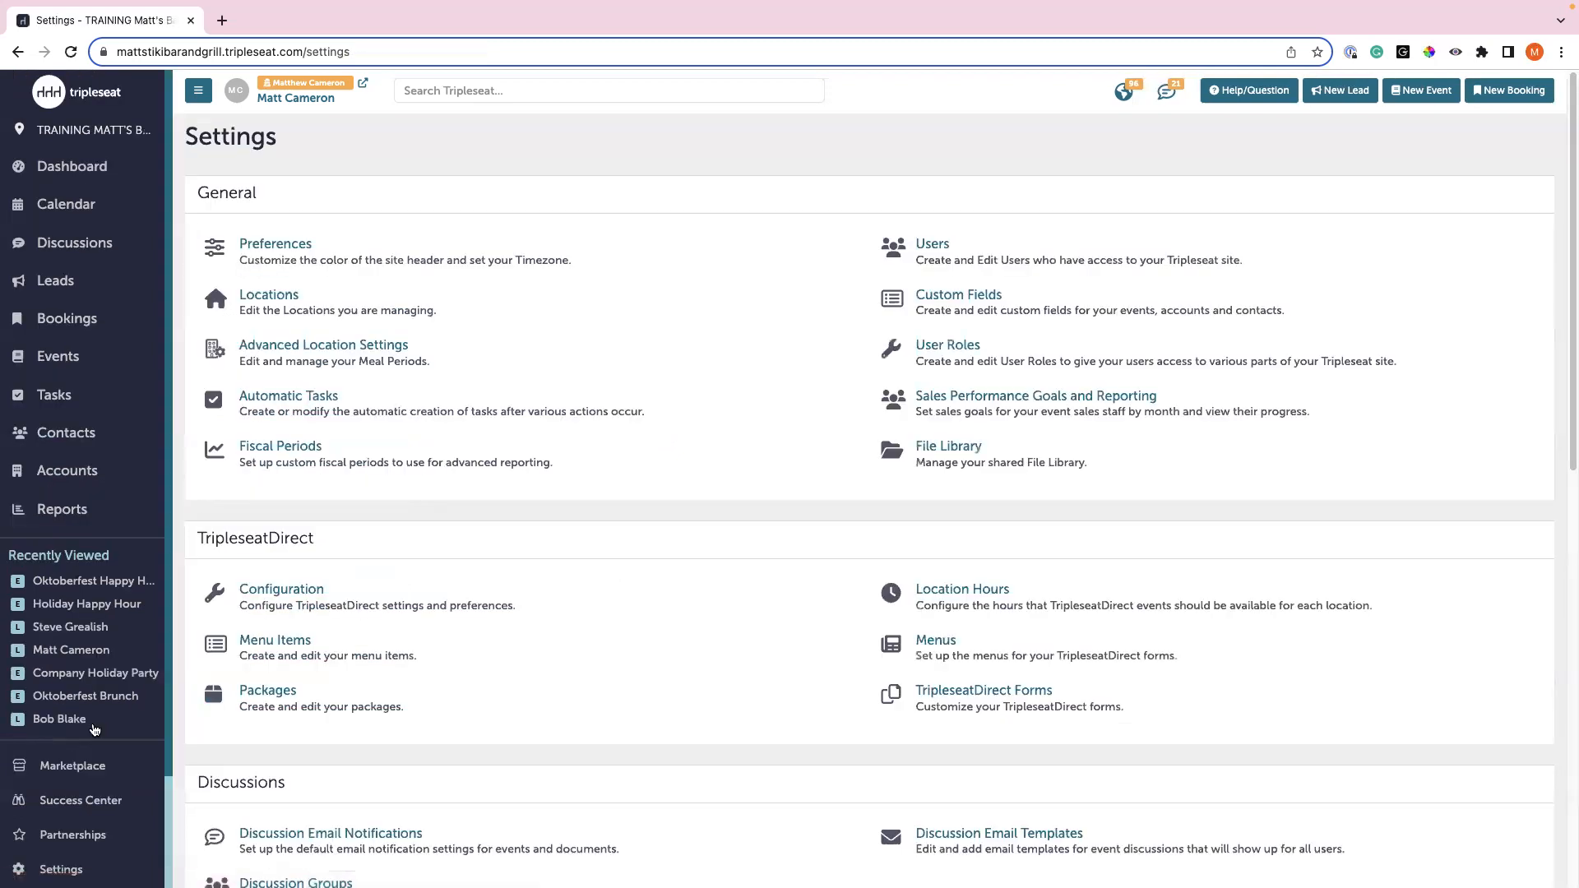
{"action": "scroll", "coordinate": [497, 650], "scroll_direction": "down", "scroll_amount": 6}
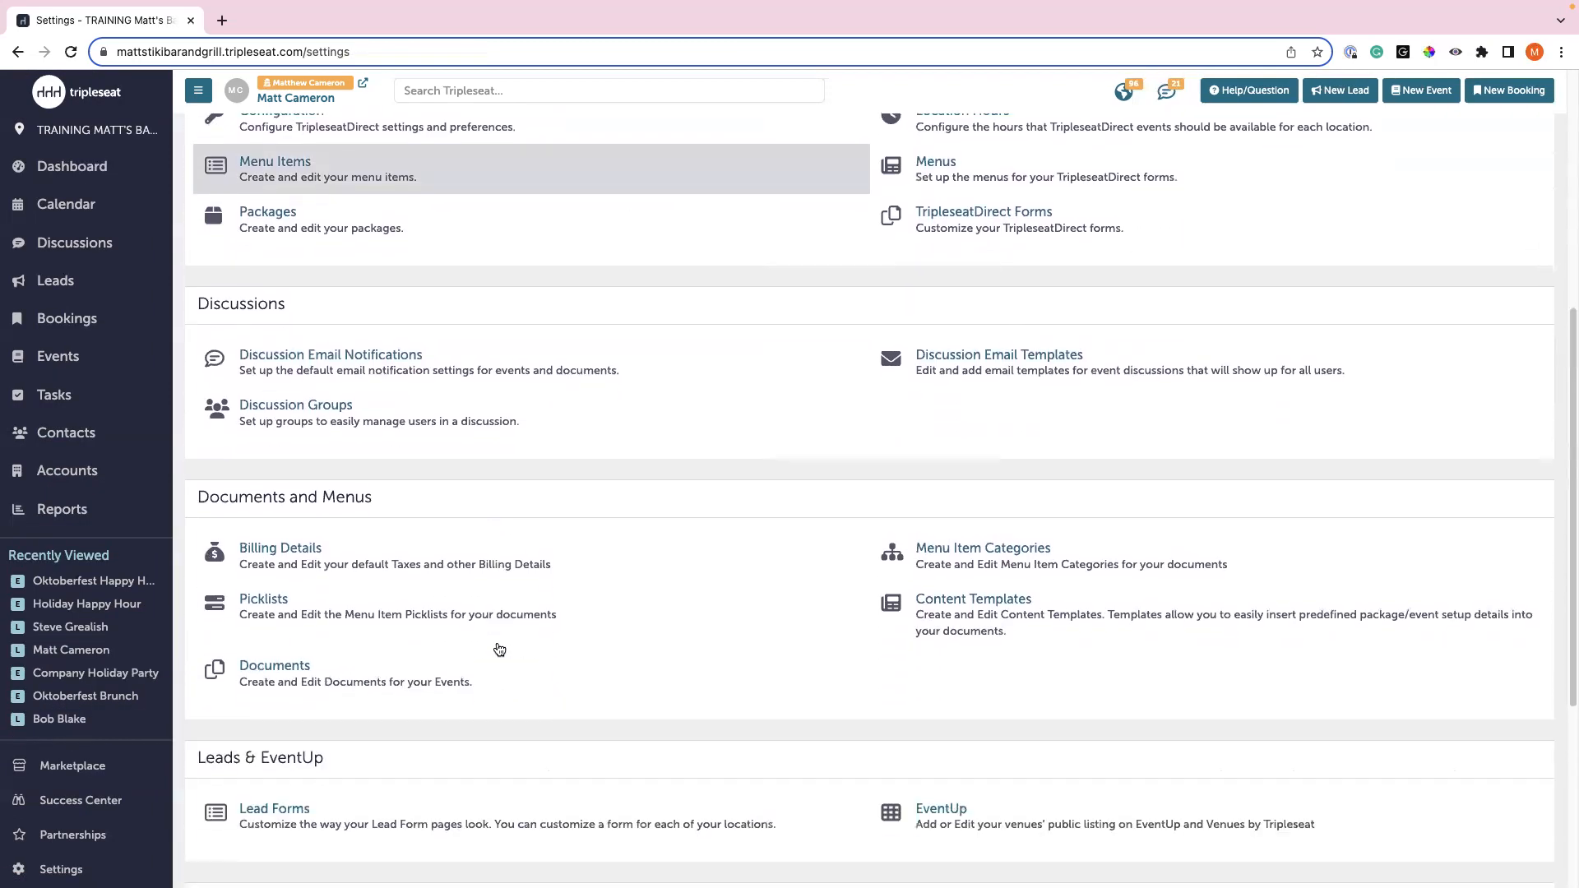
{"action": "left_click", "coordinate": [358, 802]}
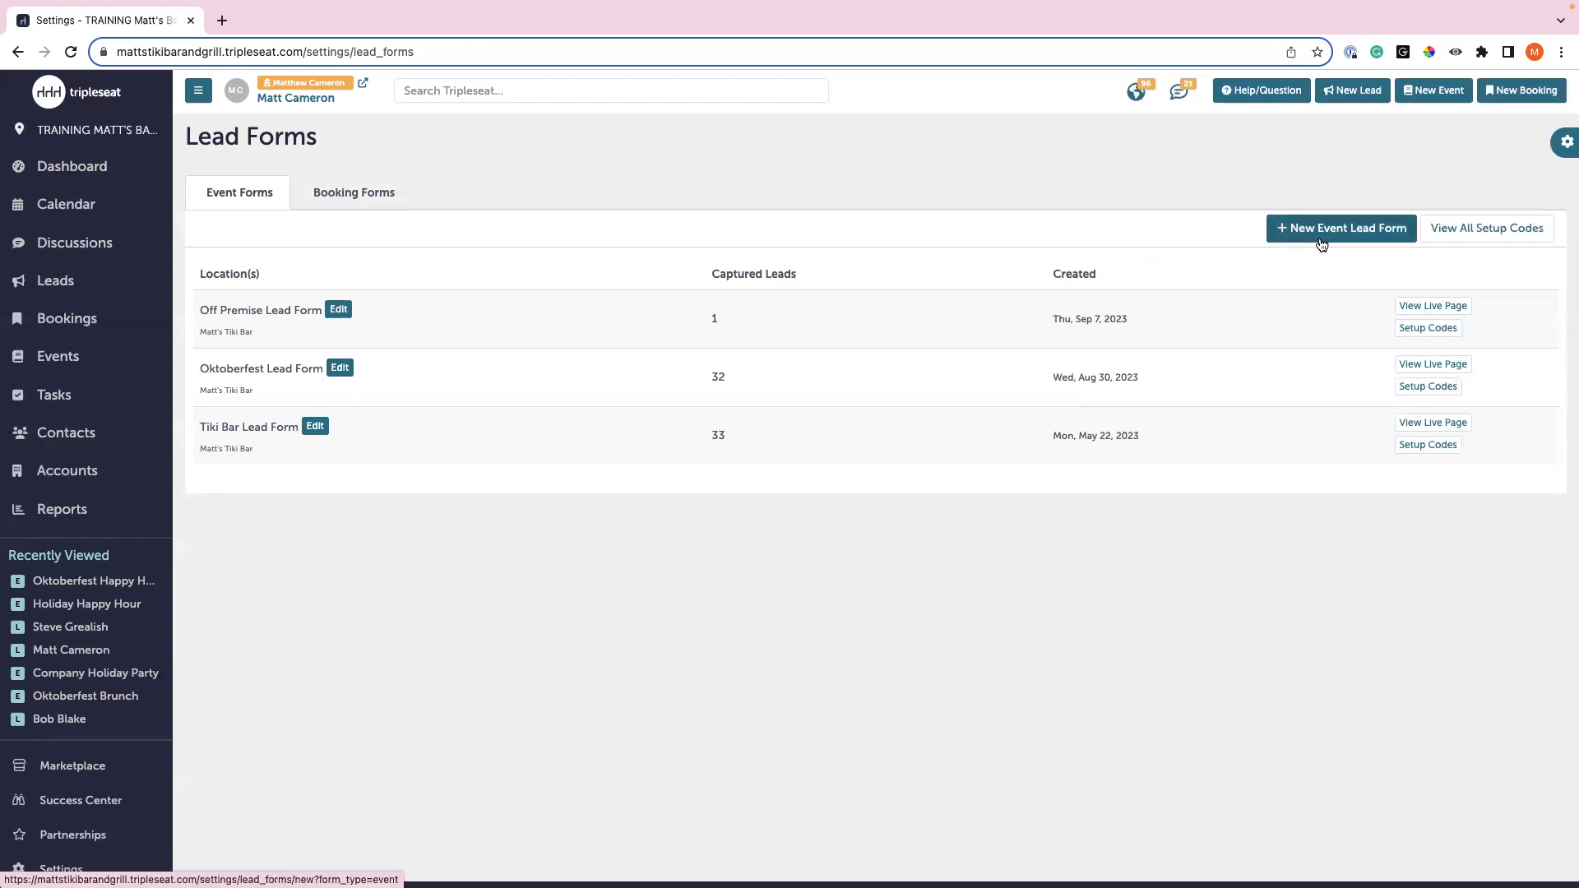
{"action": "left_click", "coordinate": [1321, 240]}
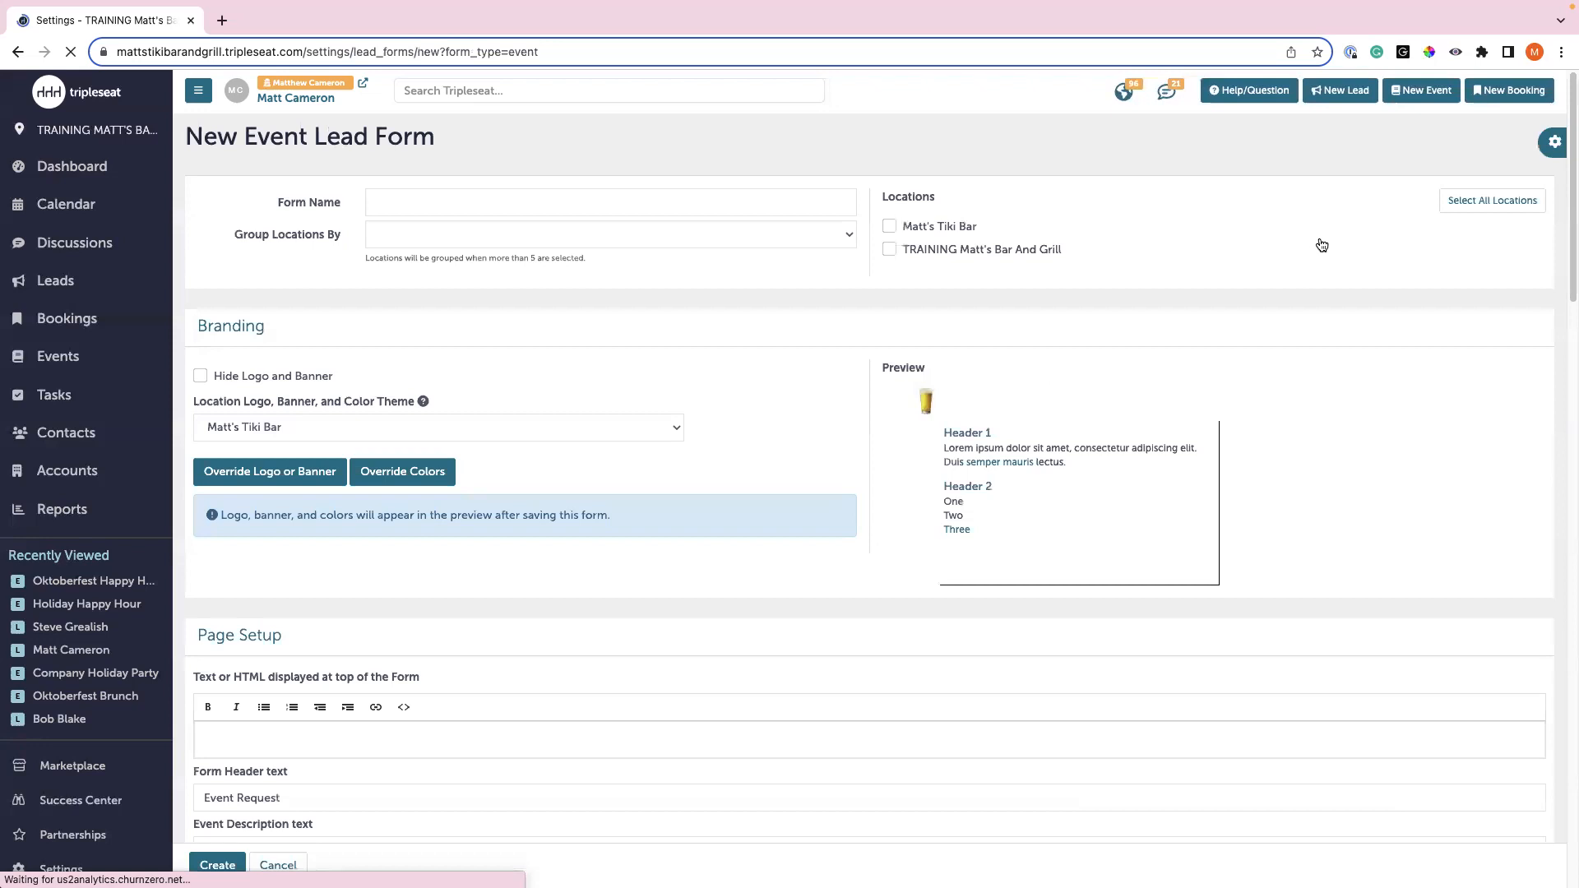
- Name the form 'Holiday Campaign 2023' and assign it to the Matt's Tiki Bar location
{"action": "left_click", "coordinate": [444, 204]}
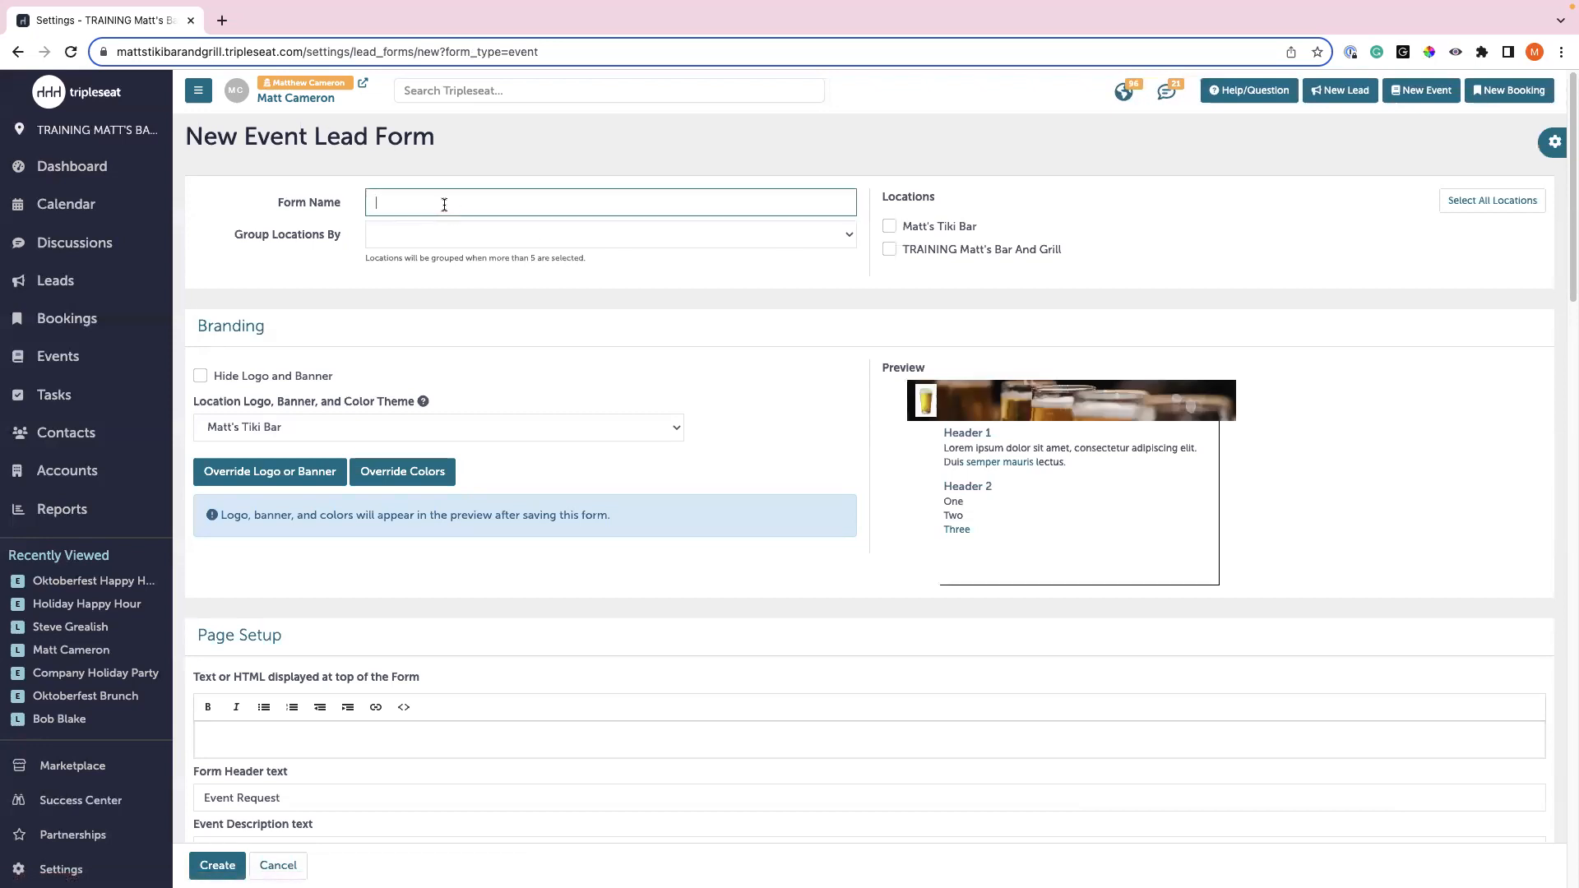
{"action": "type", "text": "Holiday Campaign 2023"}
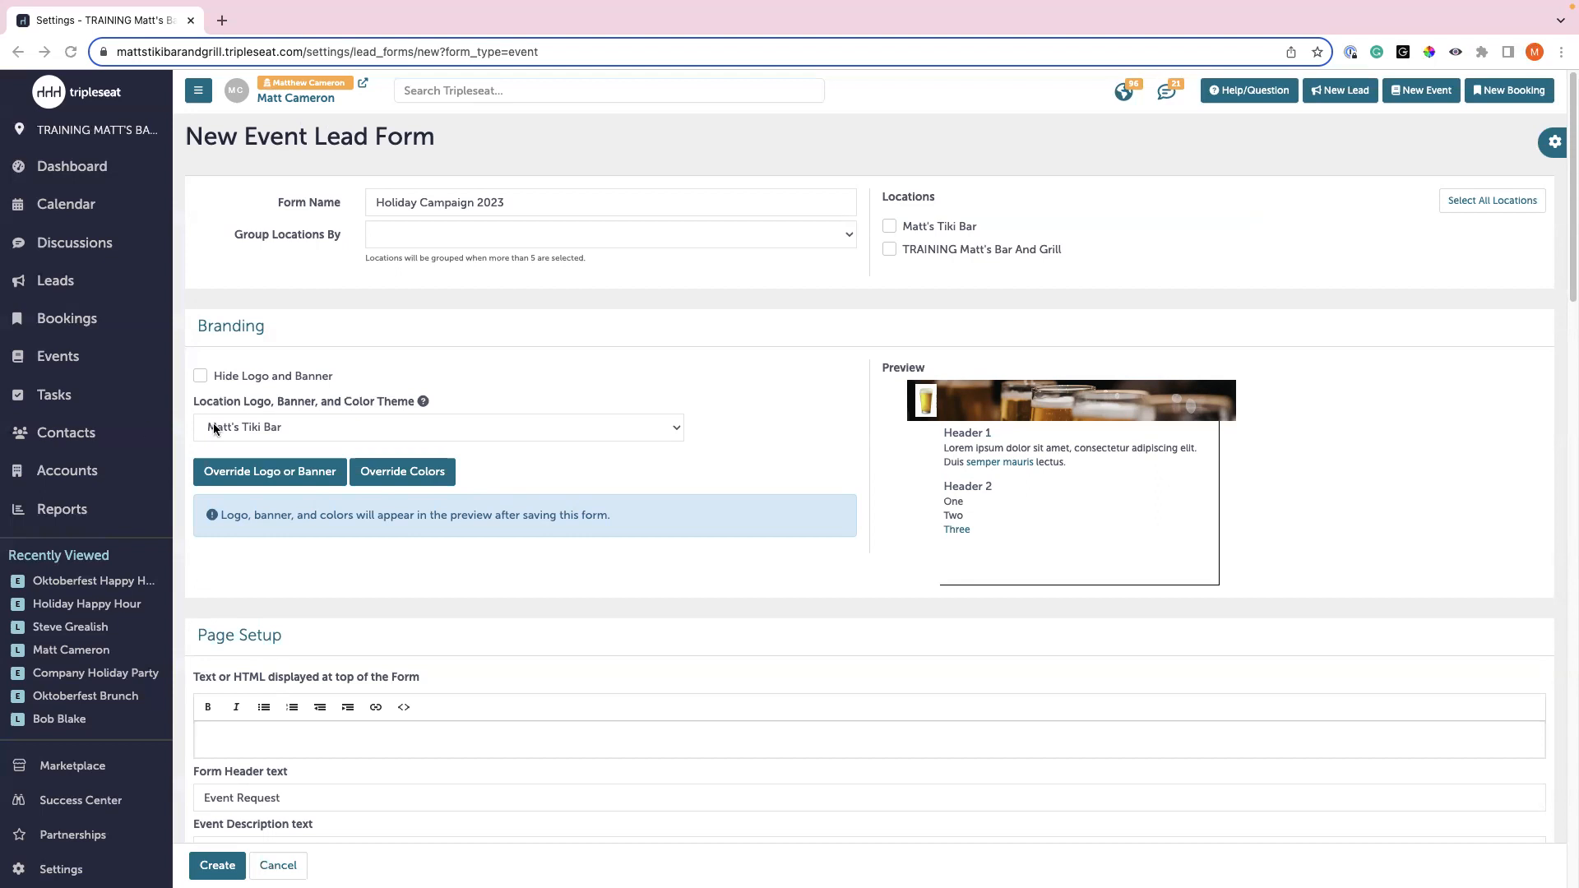
{"action": "left_click", "coordinate": [885, 228]}
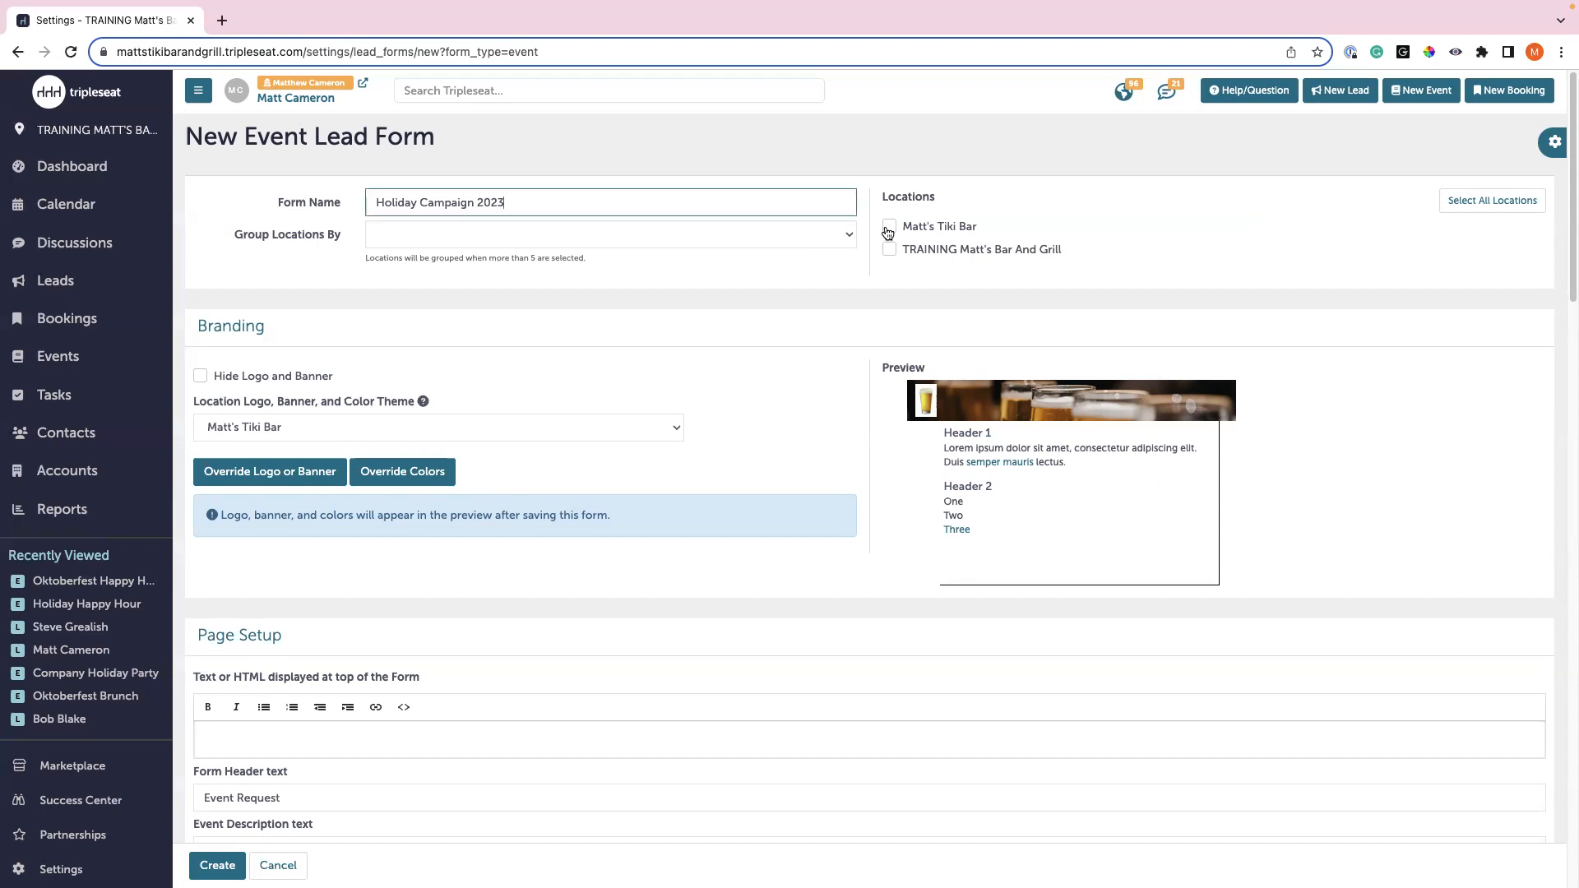
{"action": "left_click", "coordinate": [888, 228]}
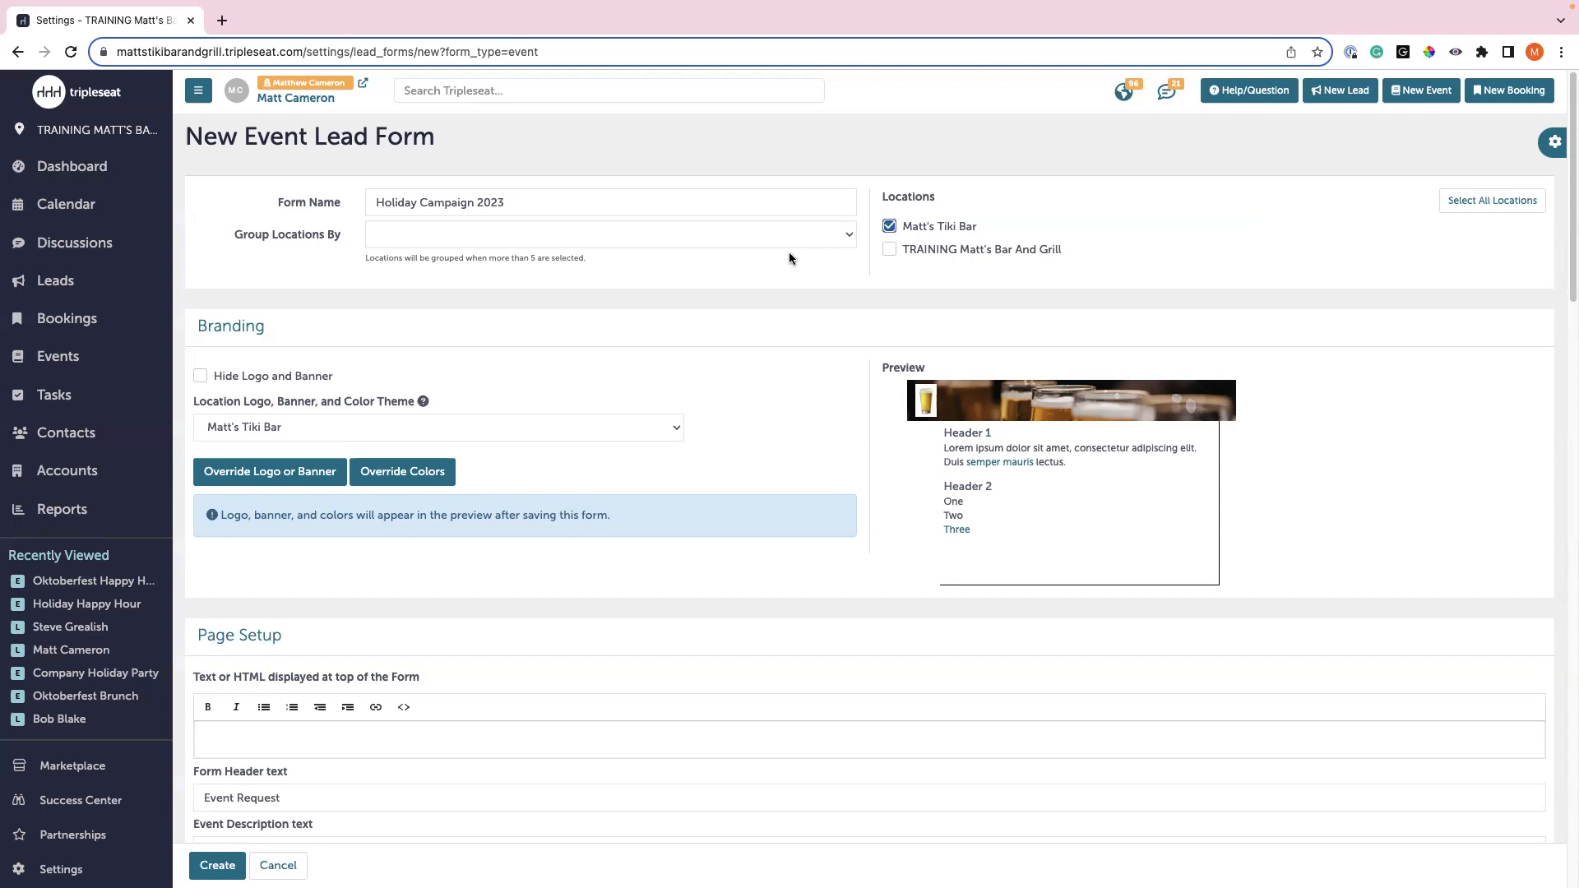
{"action": "scroll", "coordinate": [713, 327], "scroll_direction": "down", "scroll_amount": 1}
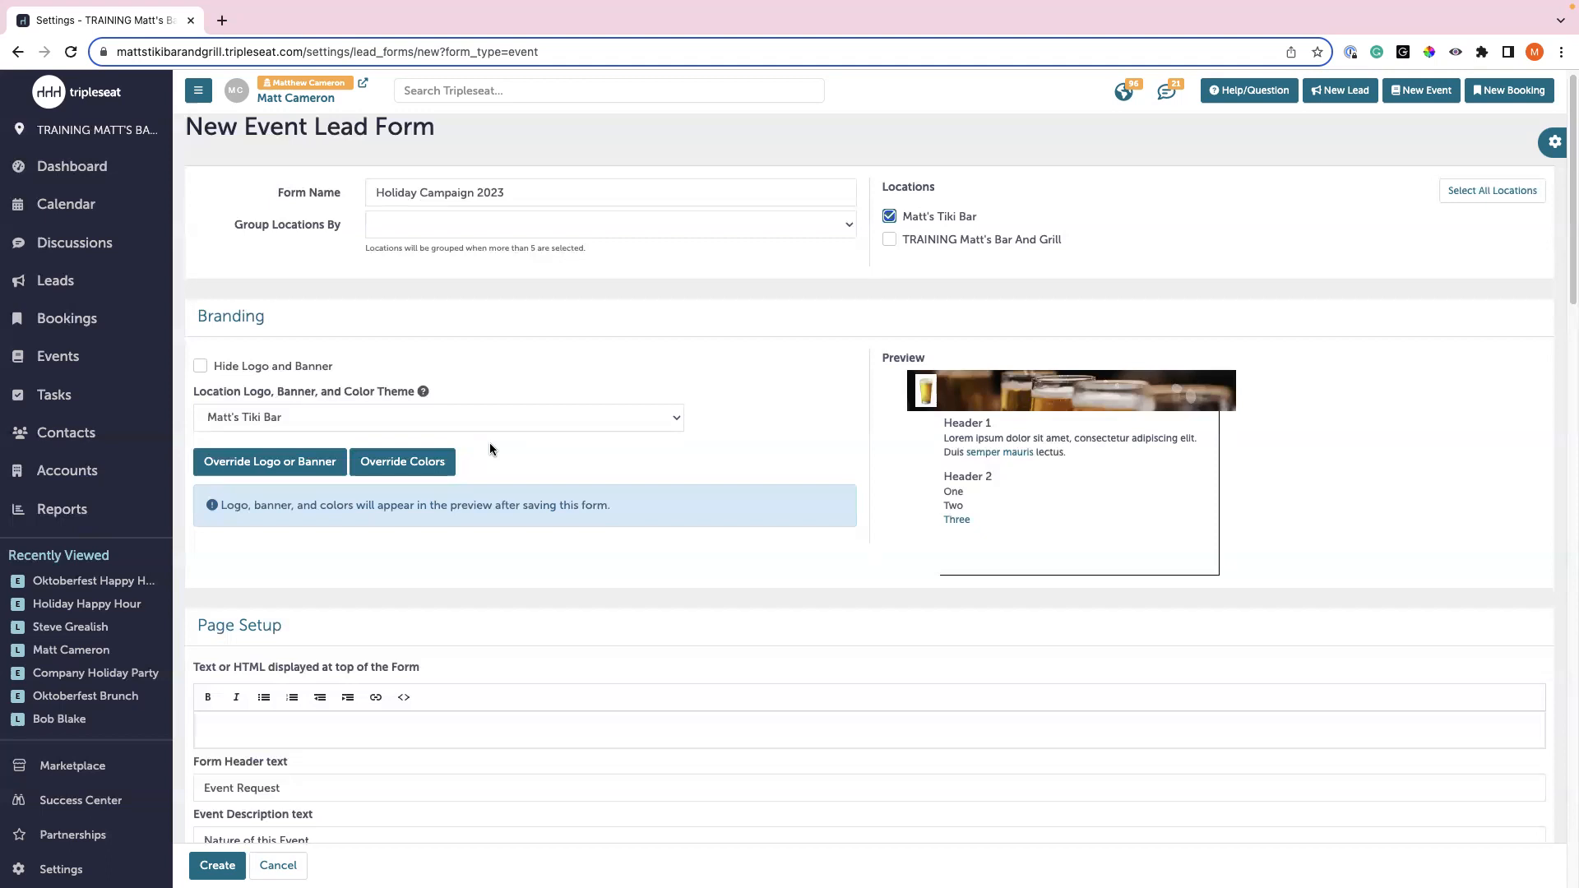
{"action": "left_click", "coordinate": [293, 476]}
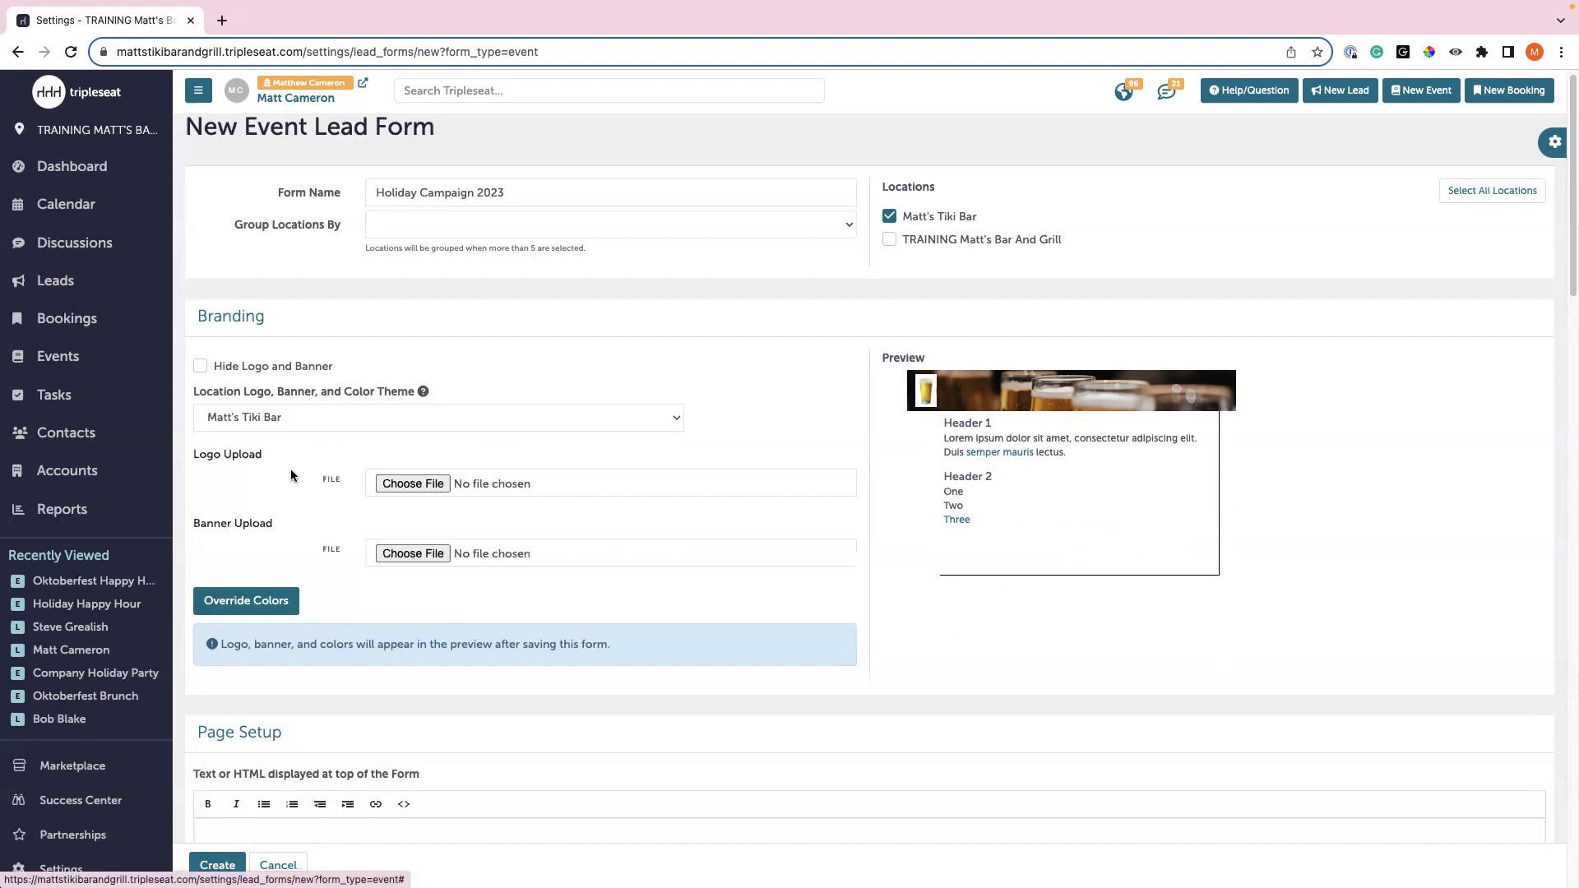
- Upload 'tiki logo holiday' as the form logo and 'snow banner.png' as its banner
{"action": "left_click", "coordinate": [434, 486]}
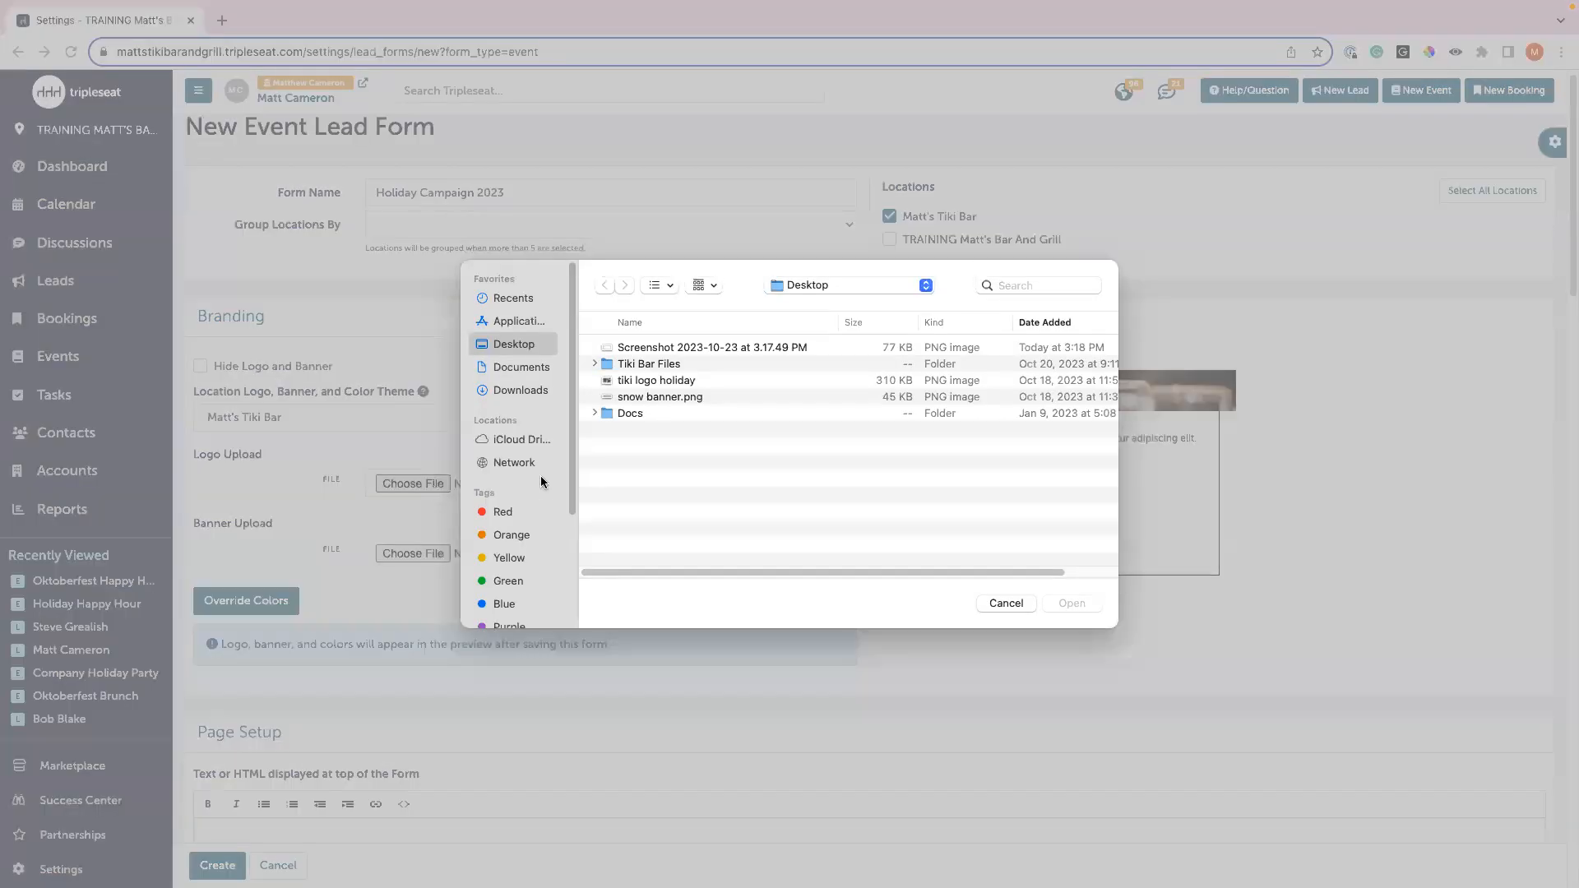
{"action": "double_click", "coordinate": [682, 383]}
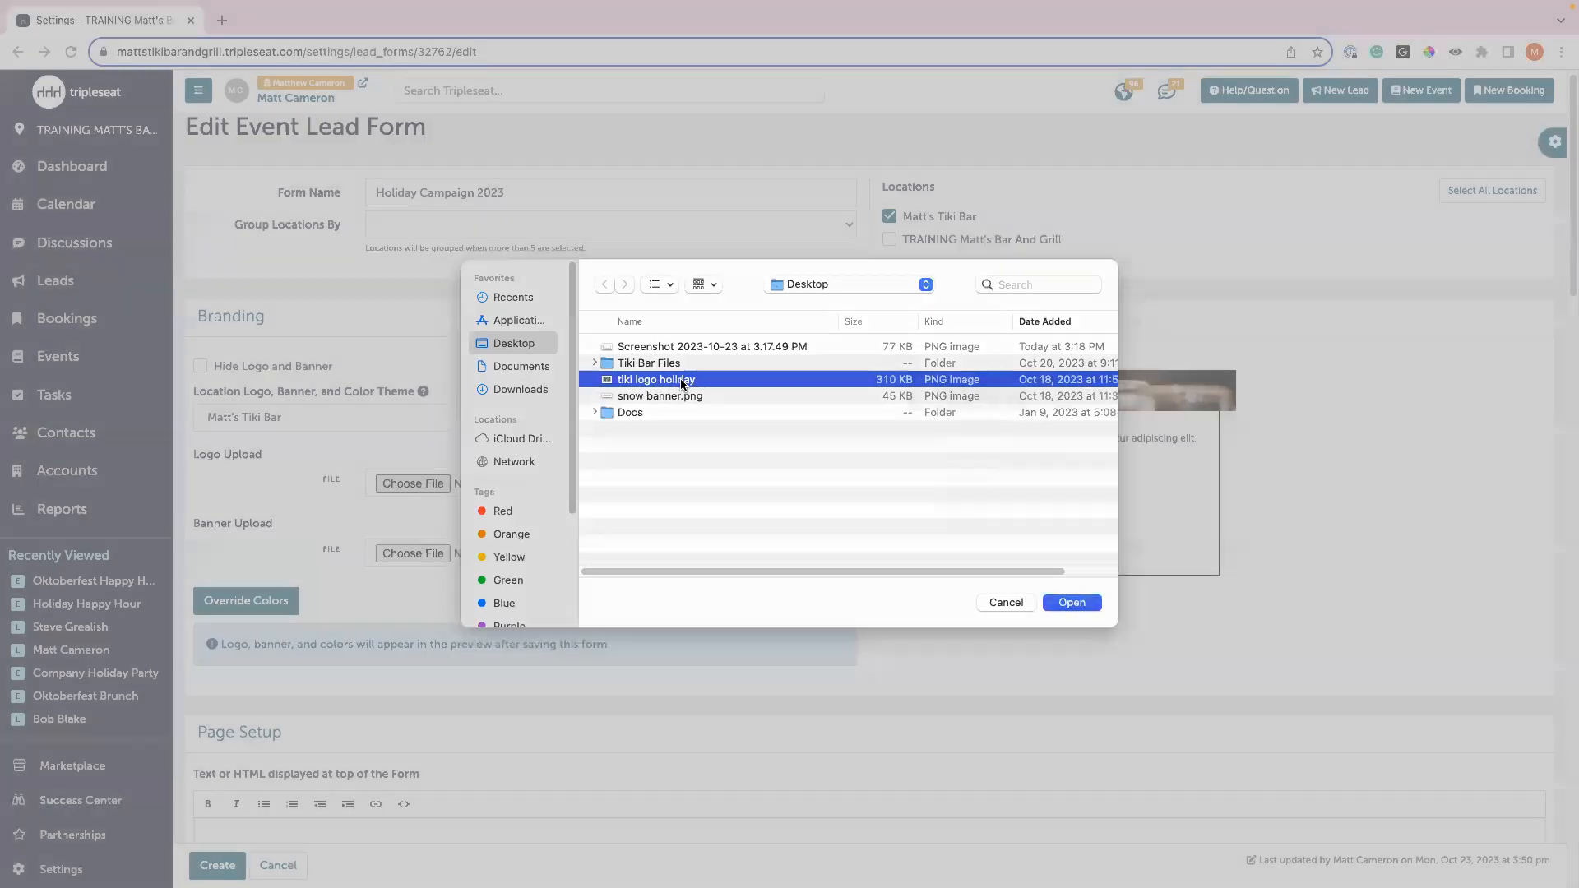
{"action": "scroll", "coordinate": [553, 530], "scroll_direction": "down", "scroll_amount": 2}
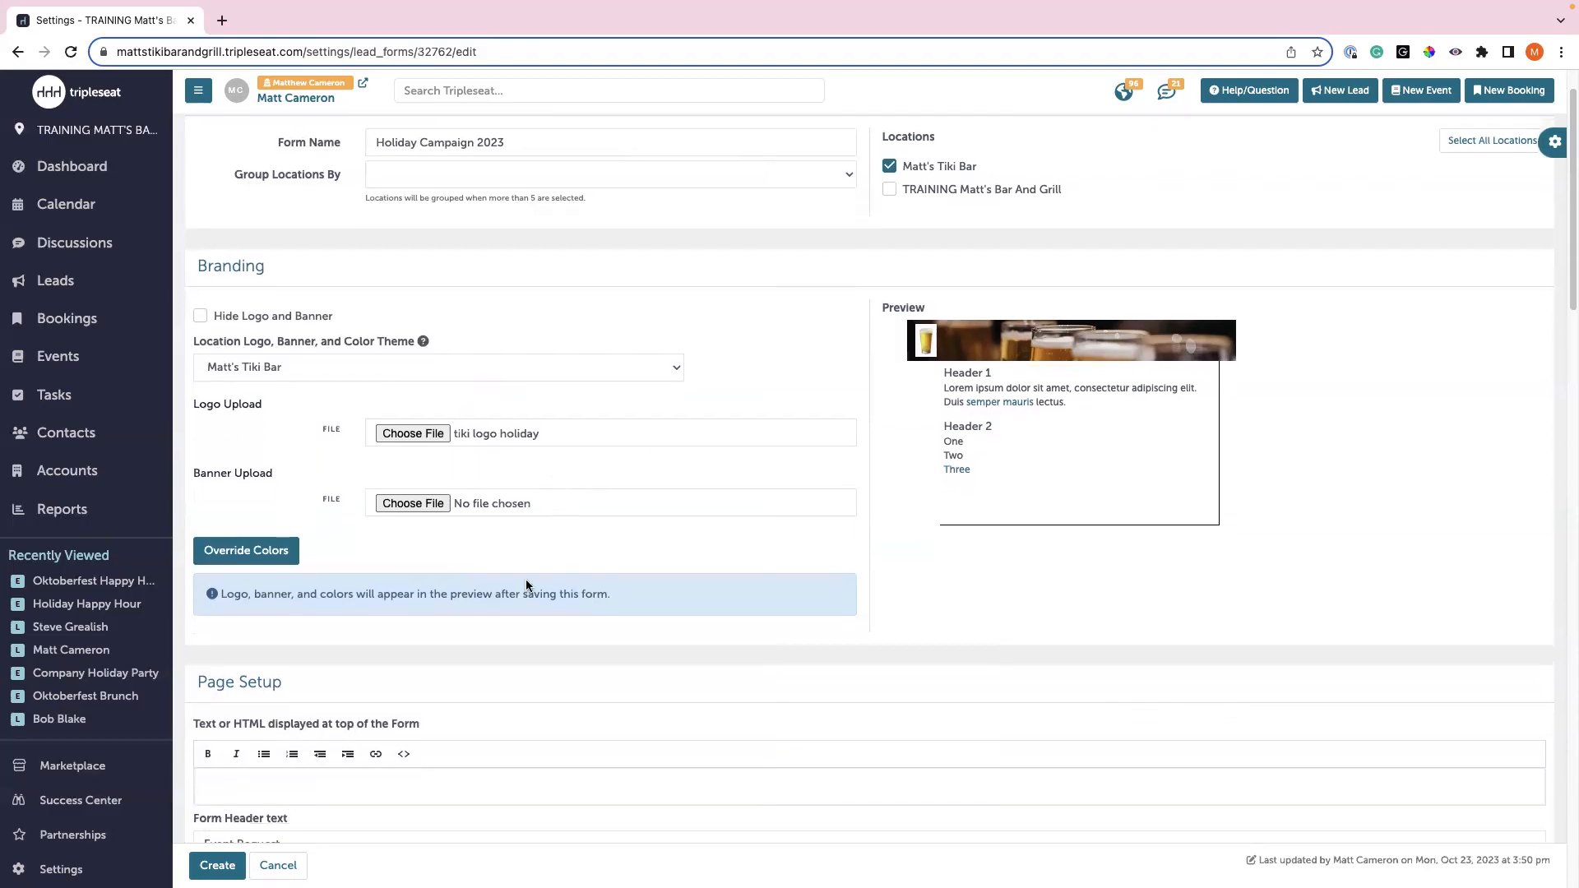
{"action": "left_click", "coordinate": [433, 485]}
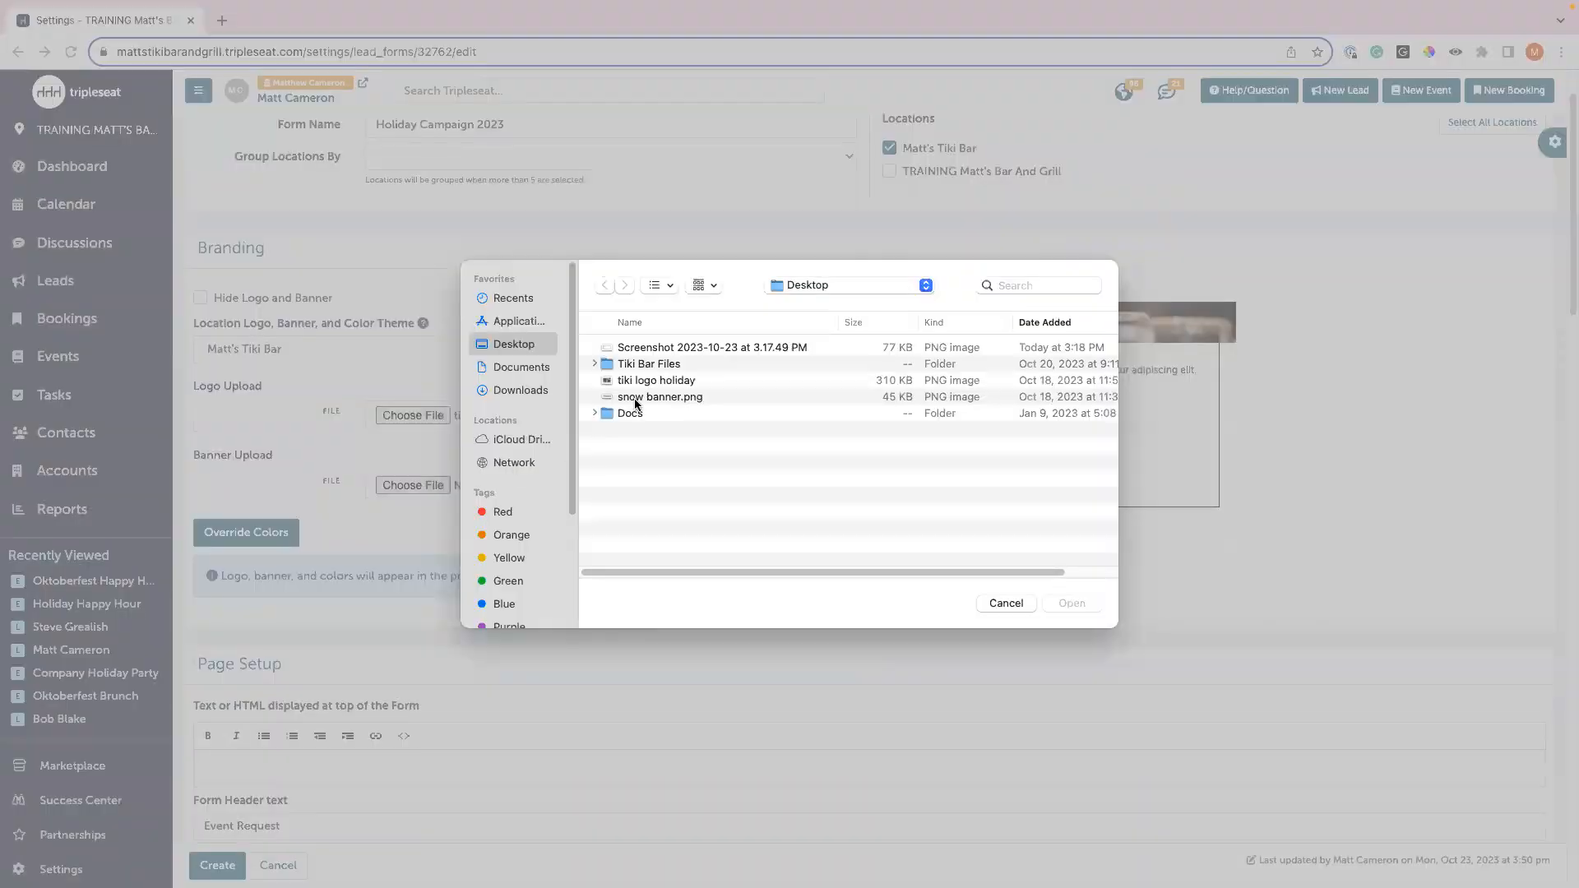
{"action": "double_click", "coordinate": [649, 397]}
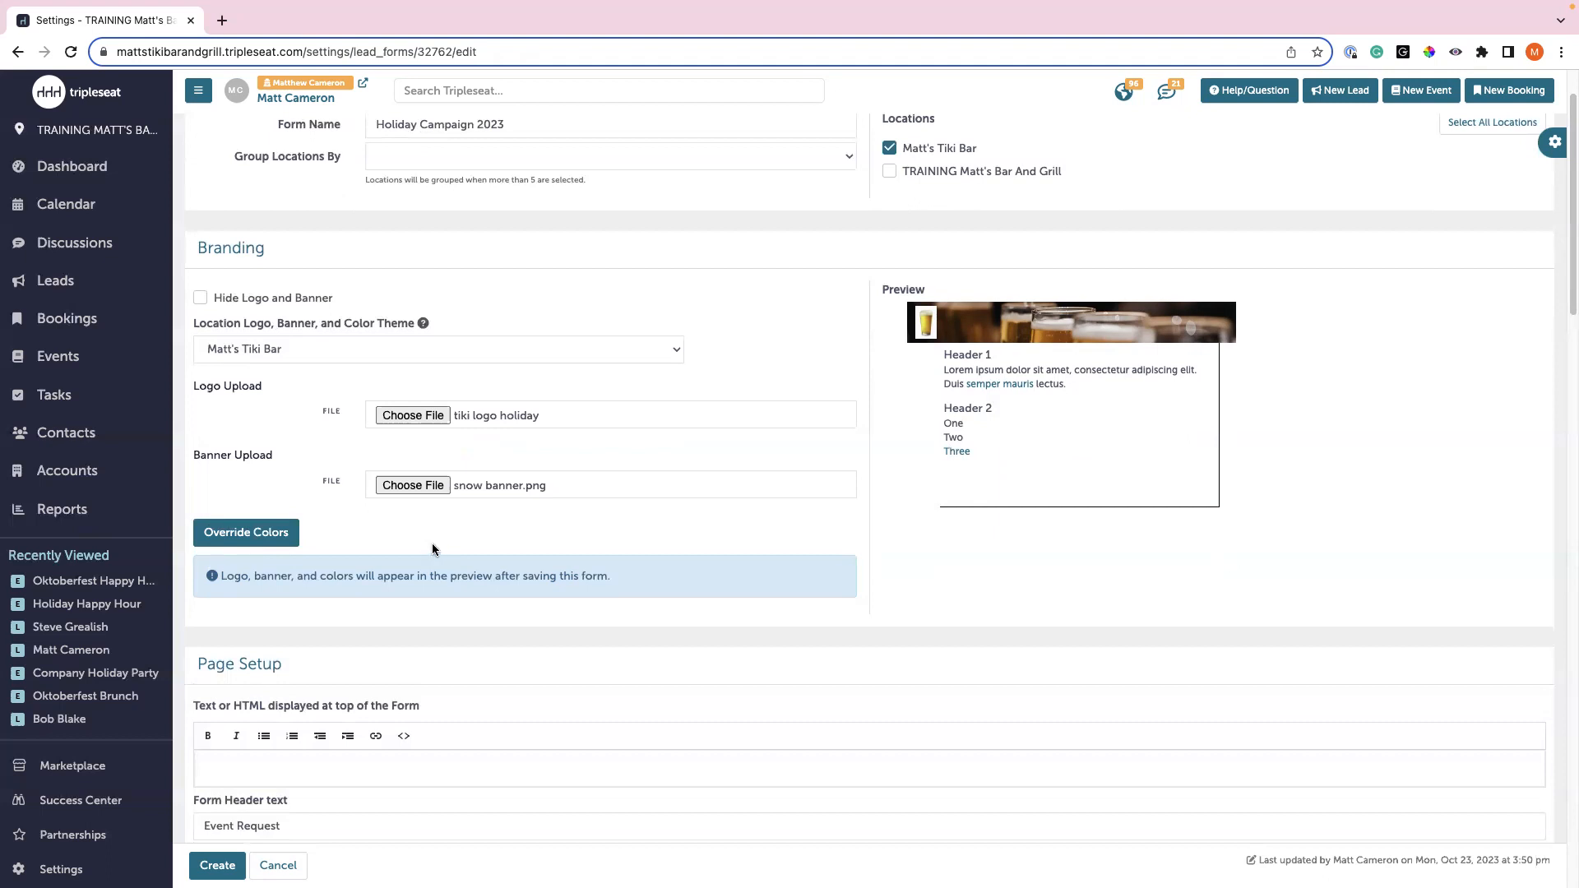
{"action": "scroll", "coordinate": [395, 535], "scroll_direction": "down", "scroll_amount": 1}
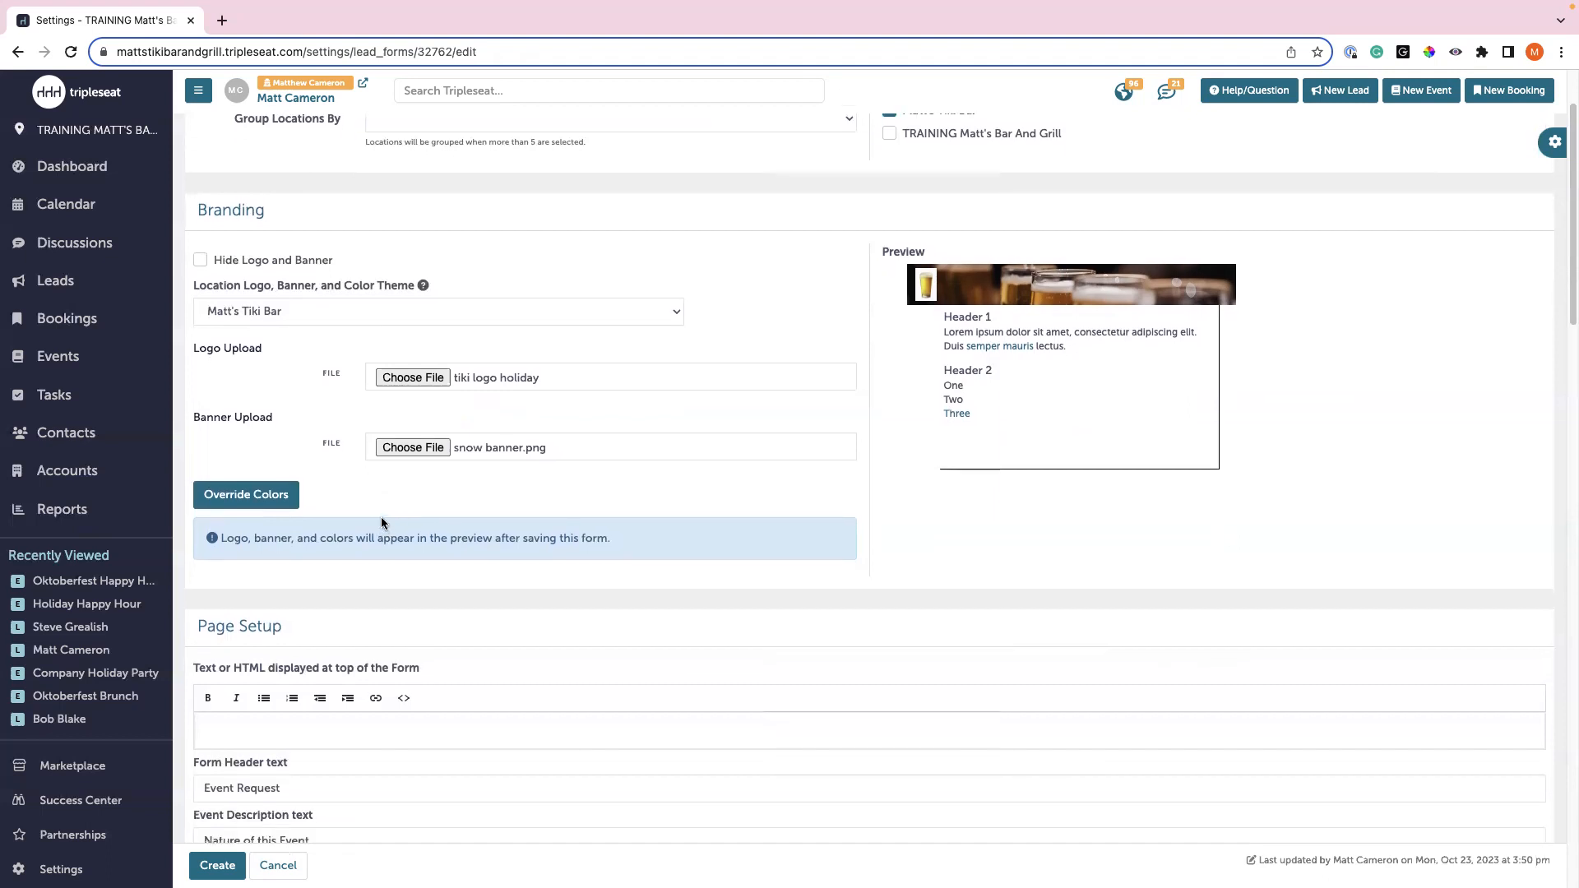
{"action": "left_click", "coordinate": [262, 496]}
- Set the form's backdrop colour to blue #0ba9f4
{"action": "scroll", "coordinate": [329, 510], "scroll_direction": "down", "scroll_amount": 1}
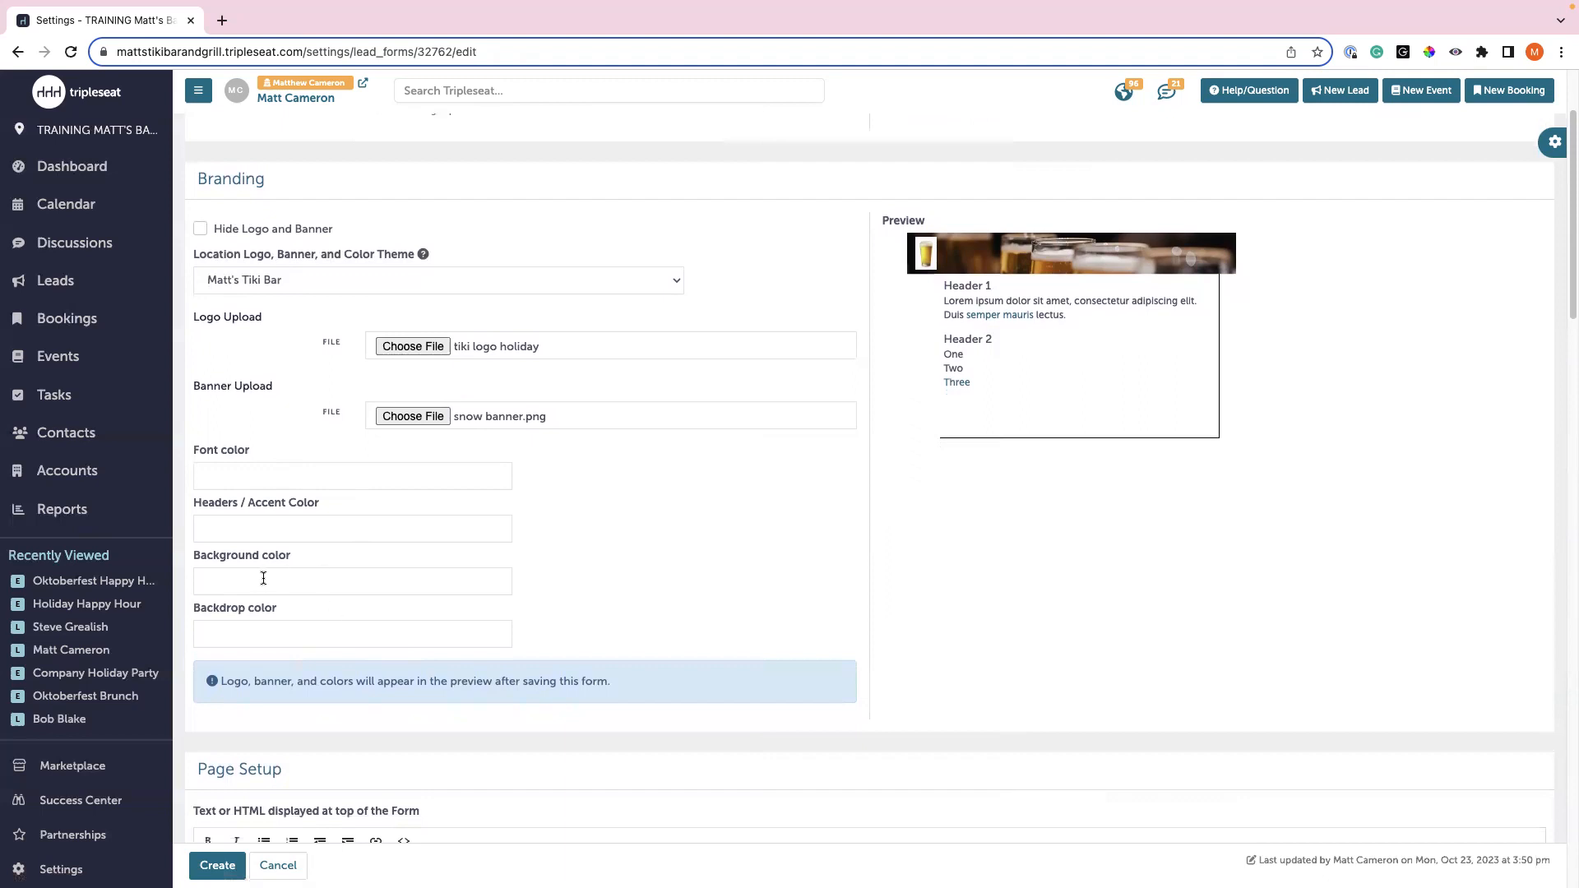
{"action": "left_click", "coordinate": [288, 629]}
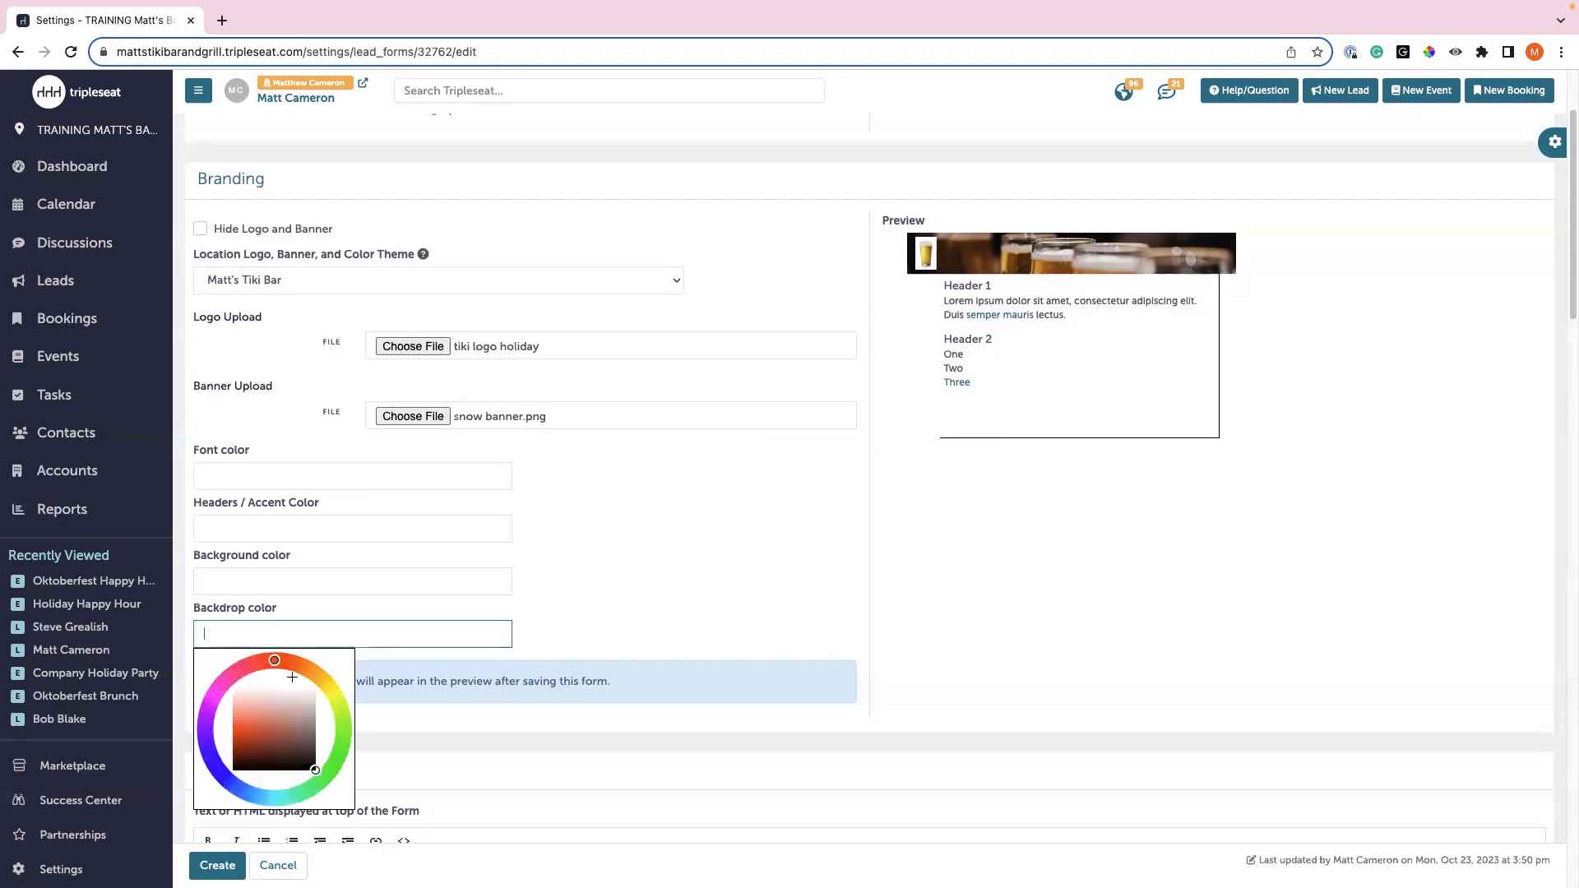
{"action": "left_click", "coordinate": [215, 777]}
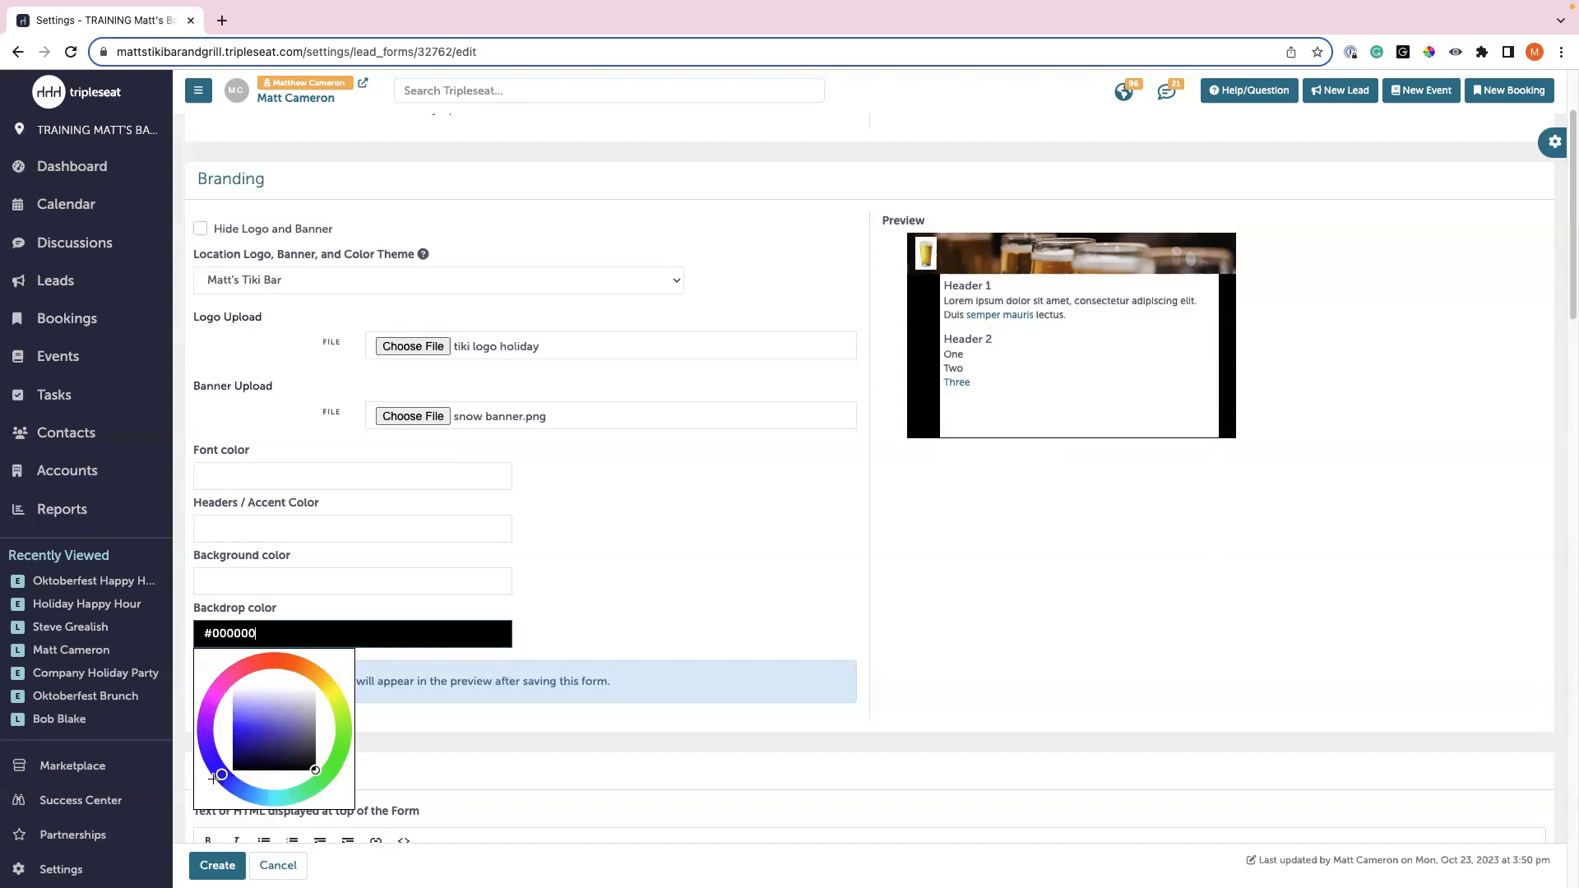
{"action": "mouse_move", "coordinate": [282, 765]}
{"action": "left_mouse_down"}
{"action": "mouse_move", "coordinate": [240, 732]}
{"action": "mouse_move", "coordinate": [226, 783]}
{"action": "mouse_move", "coordinate": [250, 795]}
{"action": "left_mouse_up"}
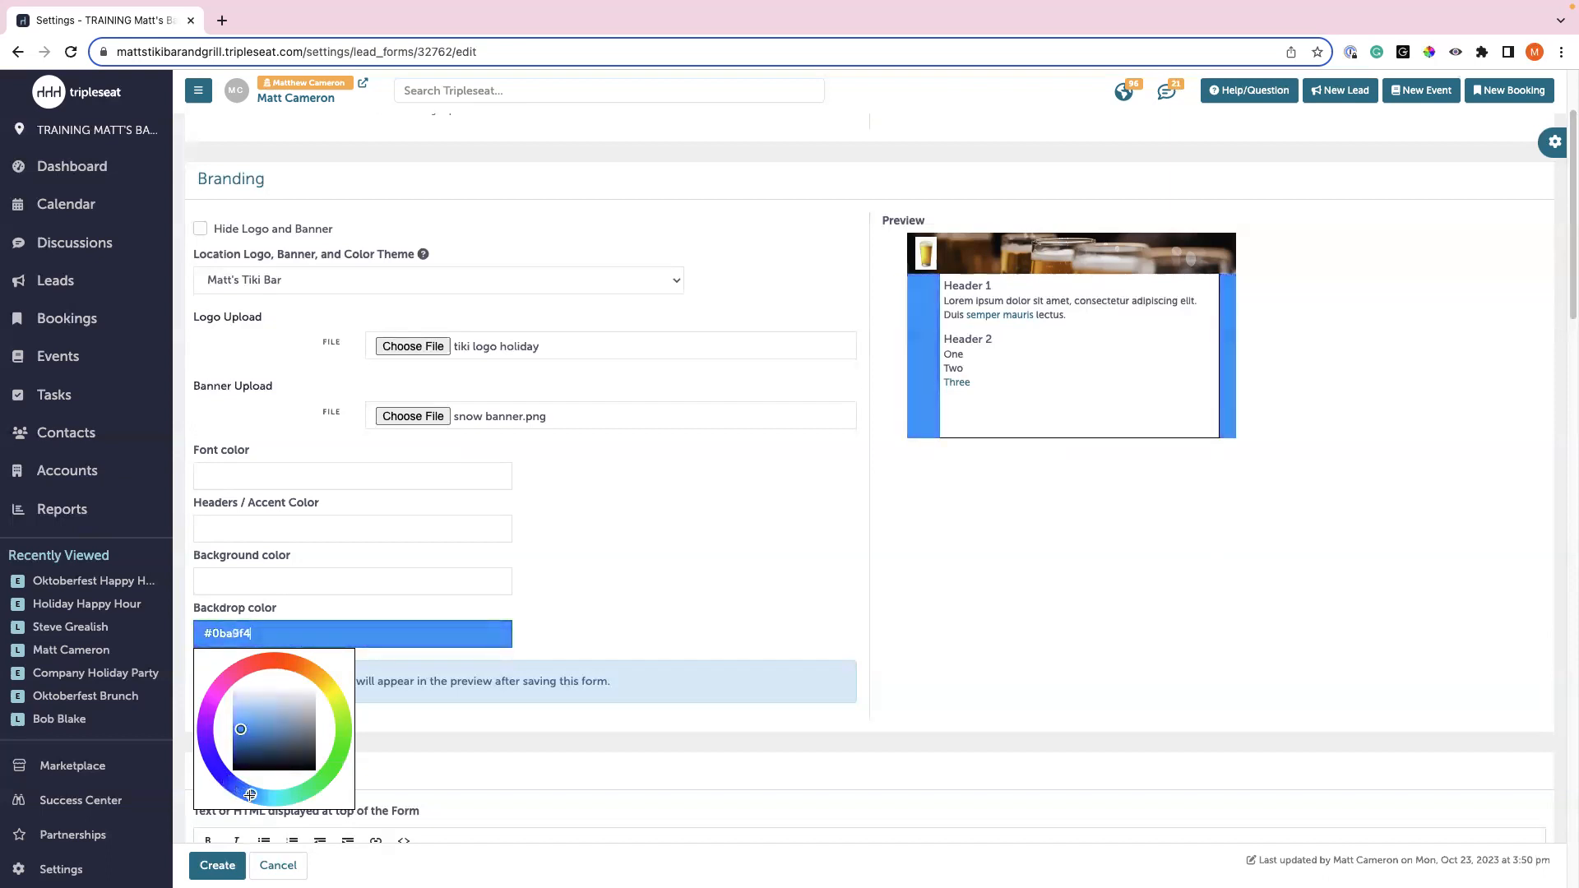
- Set the form background colour to light cyan #b8f0f4
{"action": "left_click", "coordinate": [253, 580]}
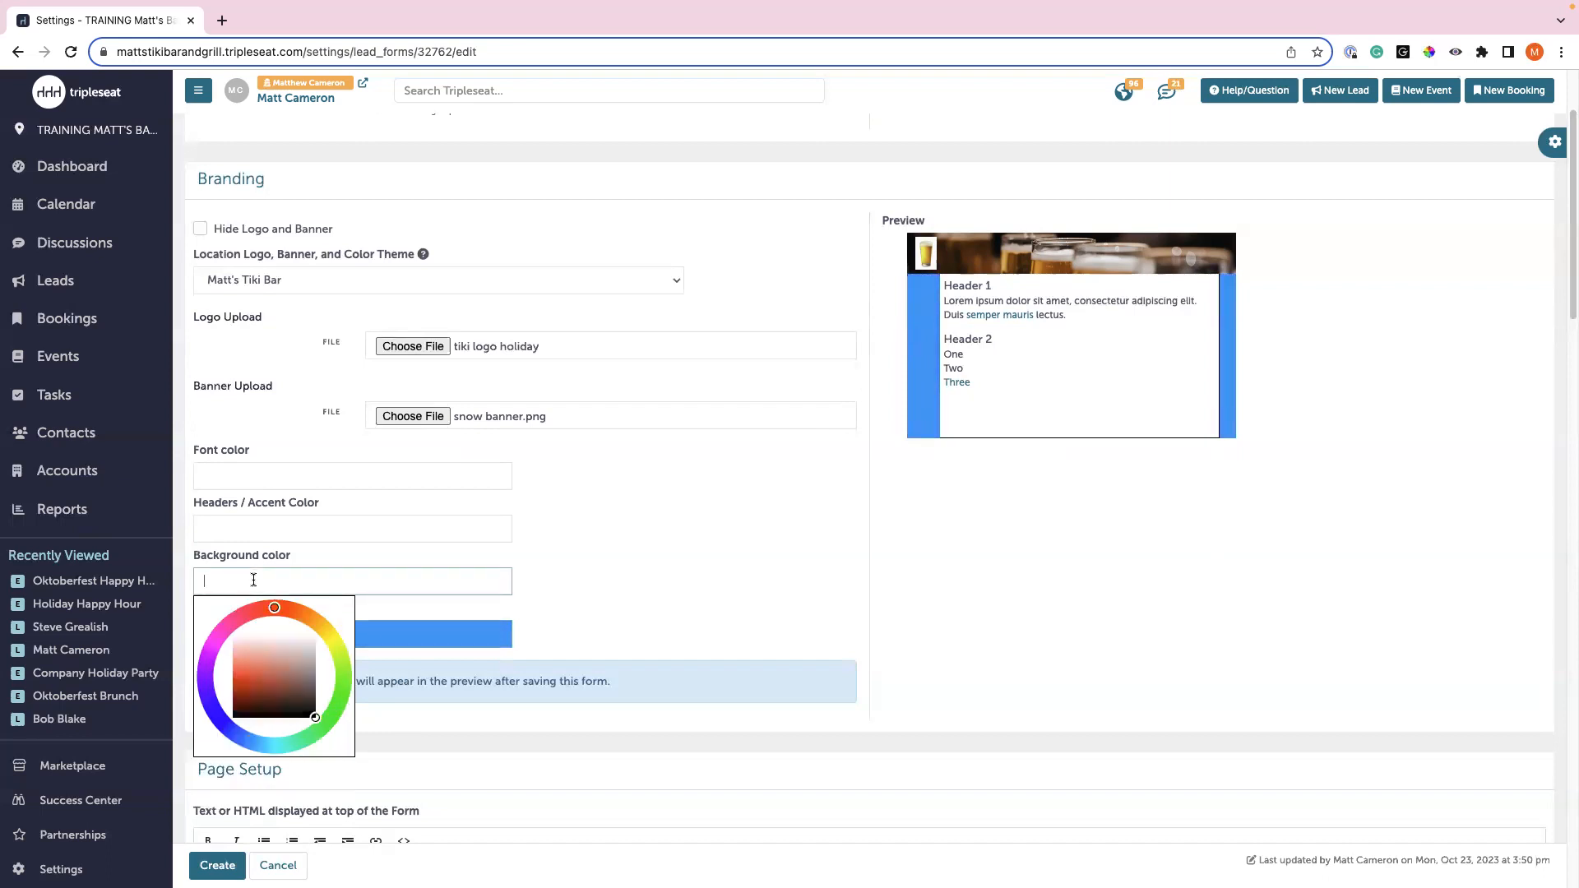
{"action": "left_click", "coordinate": [269, 745]}
{"action": "mouse_move", "coordinate": [296, 714]}
{"action": "left_mouse_down"}
{"action": "mouse_move", "coordinate": [242, 670]}
{"action": "mouse_move", "coordinate": [271, 643]}
{"action": "mouse_move", "coordinate": [255, 648]}
{"action": "left_mouse_up"}
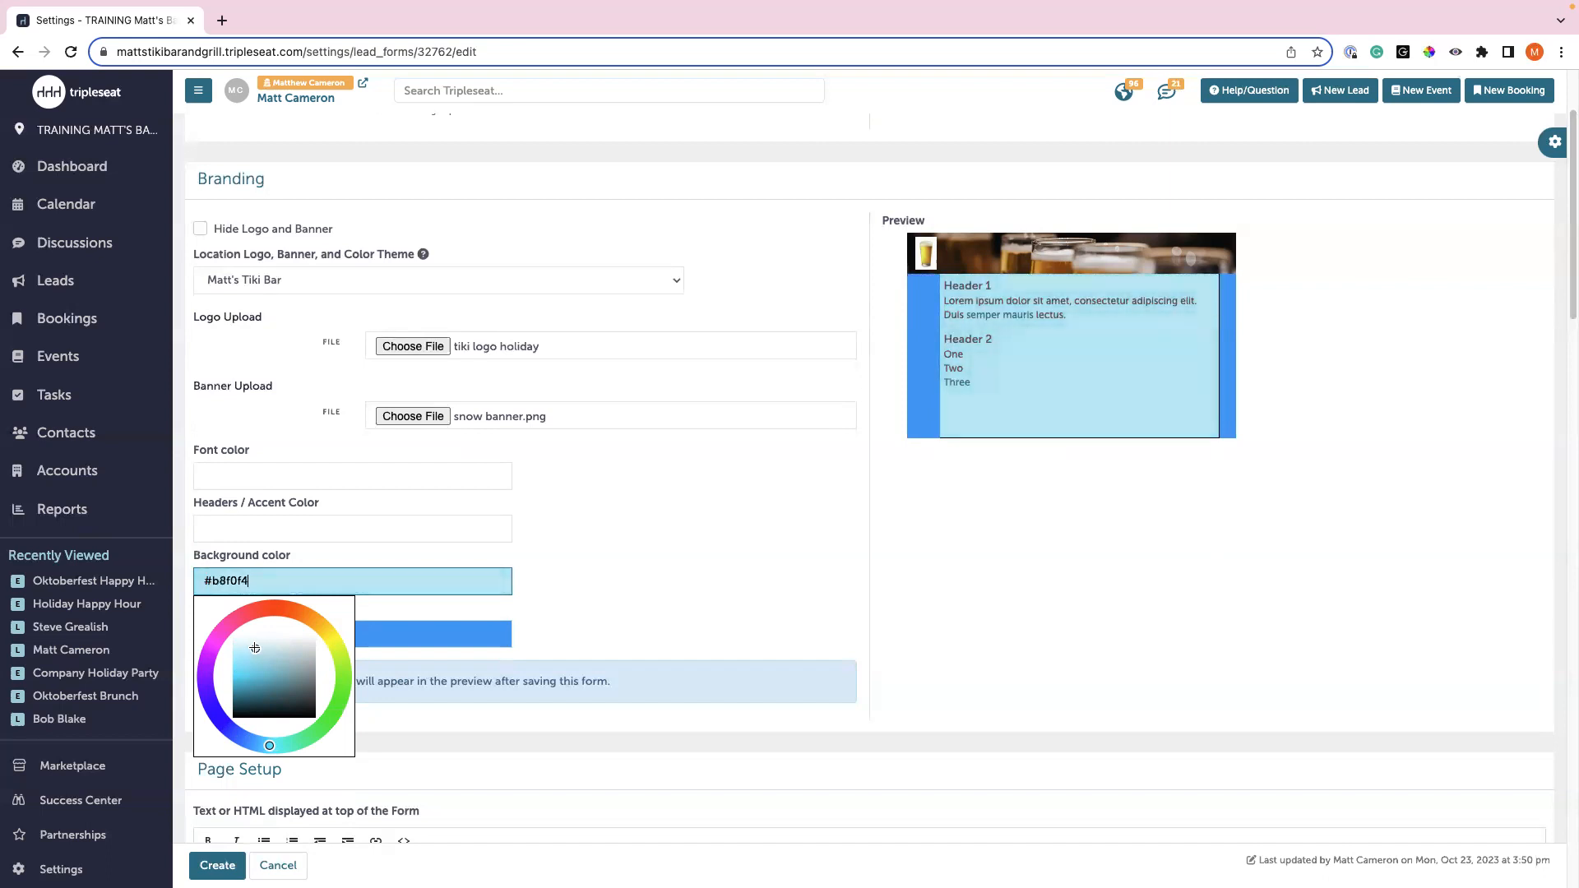
{"action": "left_click", "coordinate": [602, 582]}
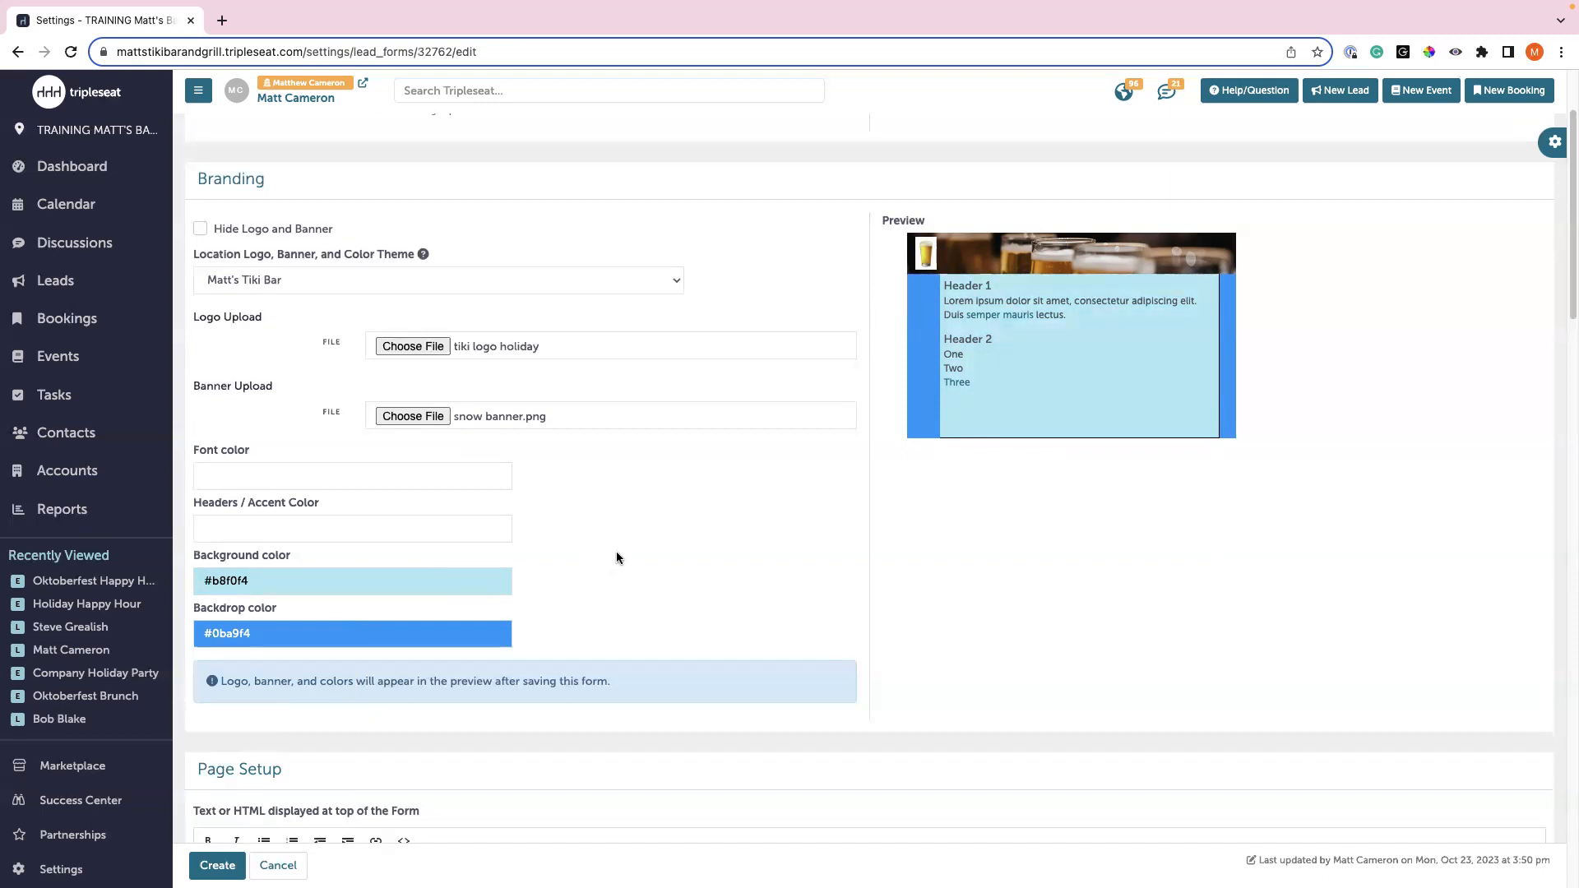
{"action": "scroll", "coordinate": [617, 556], "scroll_direction": "down", "scroll_amount": 5}
- Type a top-of-form promo for holiday events: festive cocktails, discounted appetizers for parties of 25+
{"action": "scroll", "coordinate": [619, 558], "scroll_direction": "down", "scroll_amount": 10}
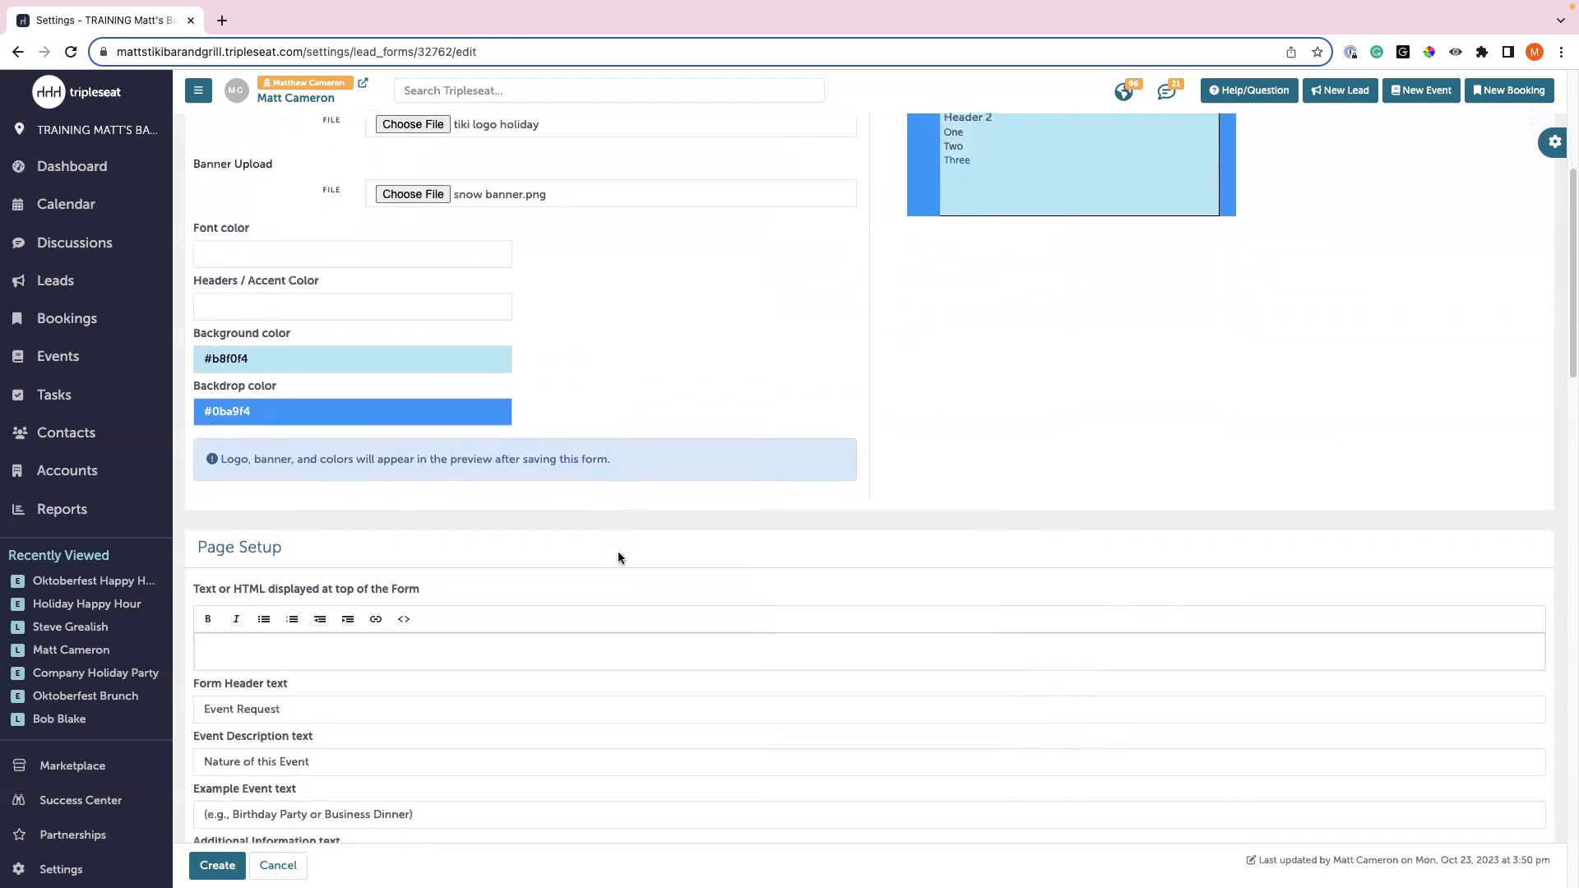
{"action": "scroll", "coordinate": [618, 557], "scroll_direction": "down", "scroll_amount": 3}
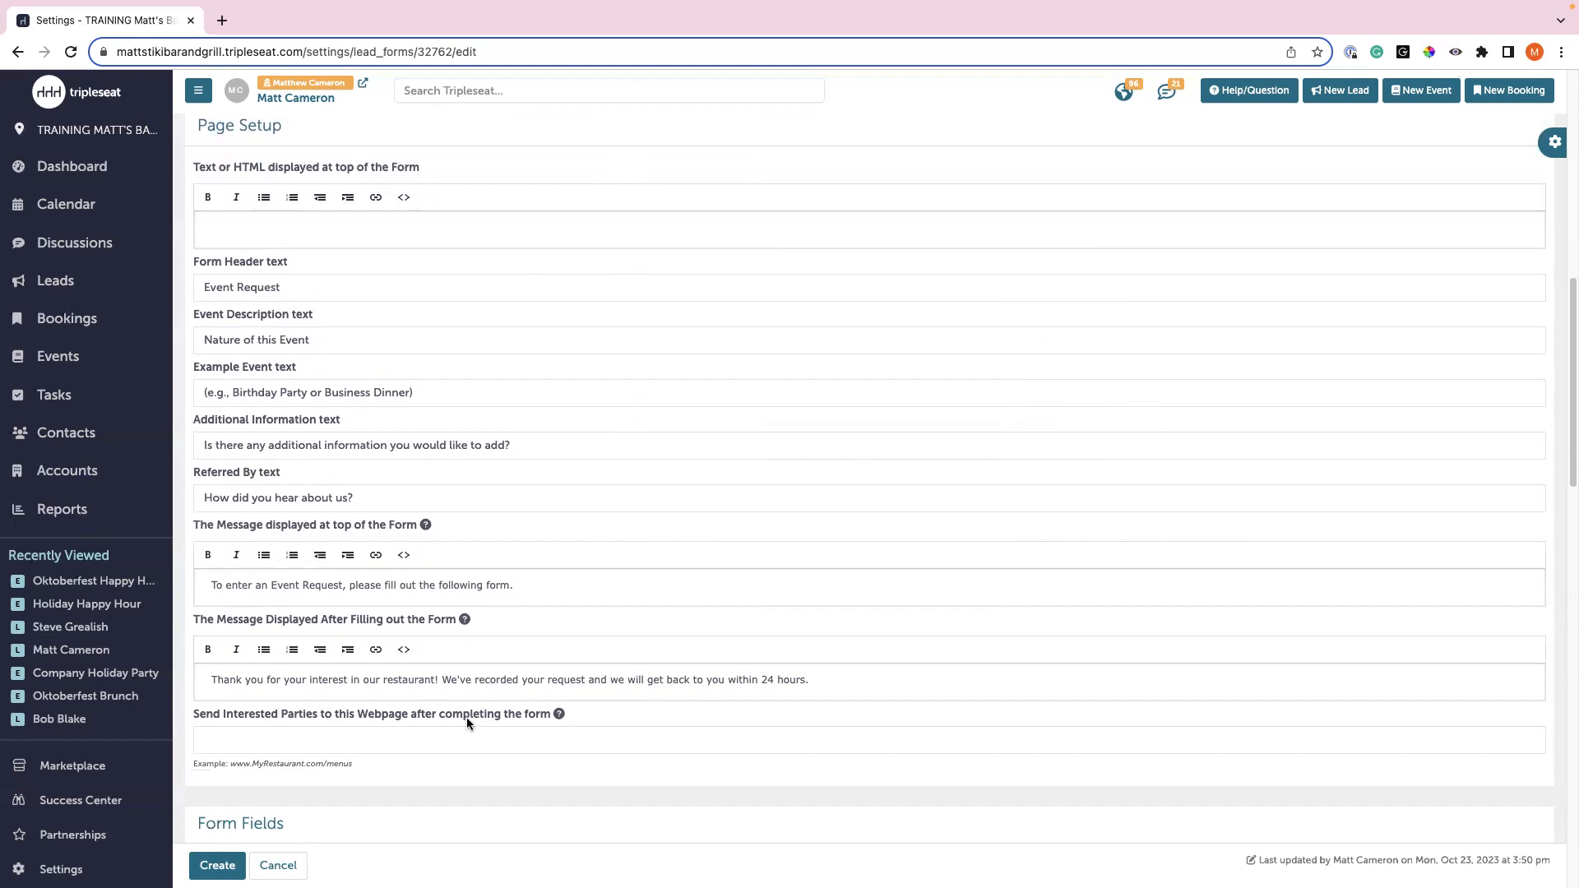
{"action": "left_click", "coordinate": [263, 240]}
{"action": "type", "text": "Host your Holiday event at Matt's Tiki Bar! E"}
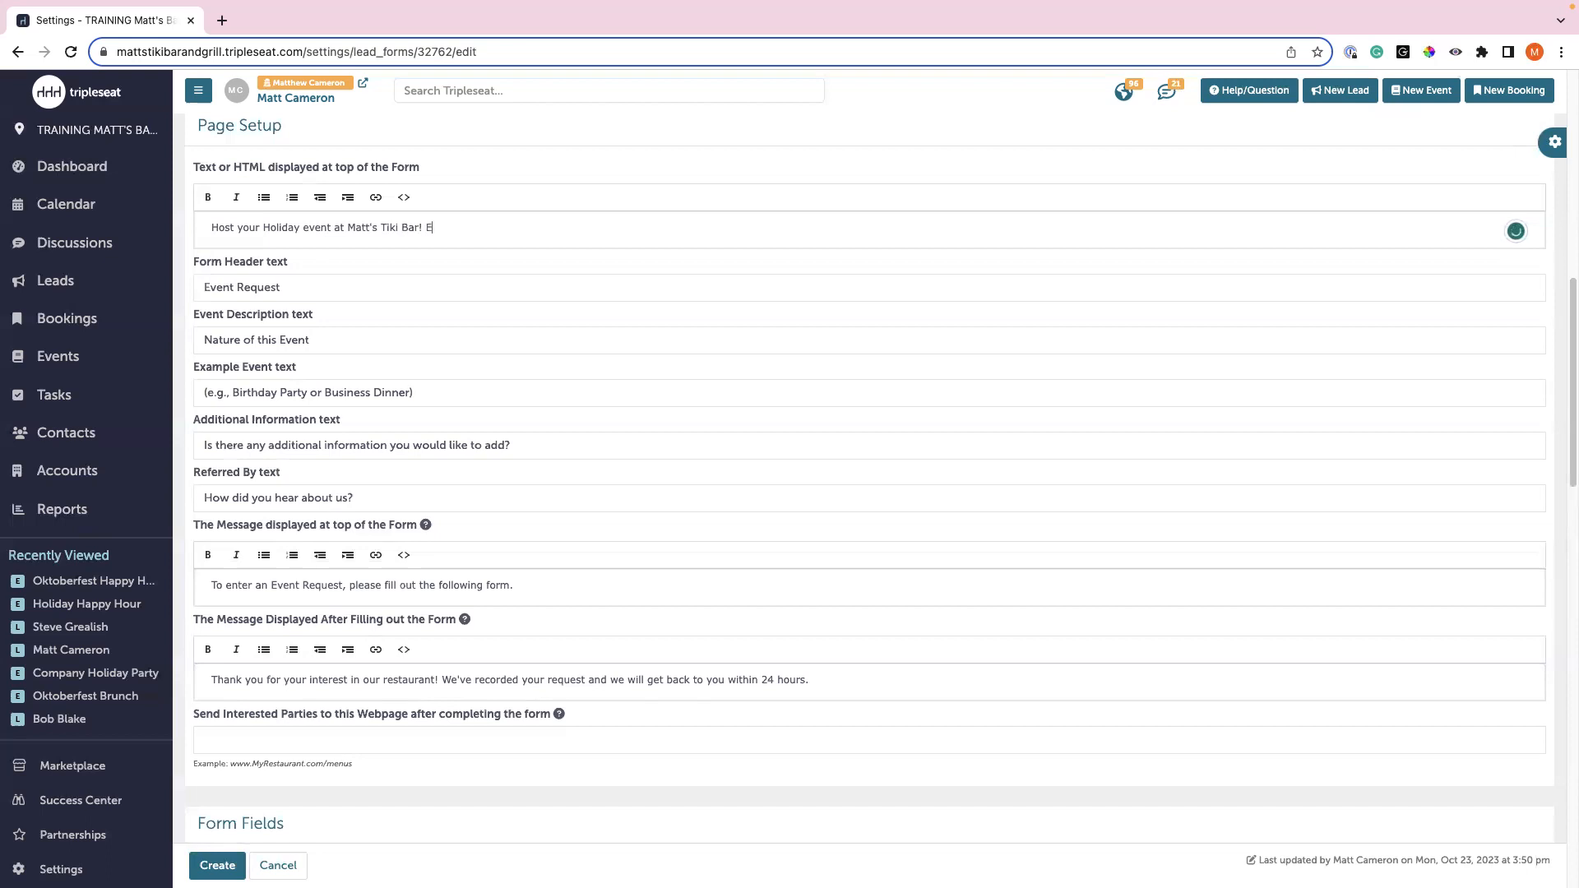
{"action": "type", "text": "njoy festive, seasonal cocktails and discoun"}
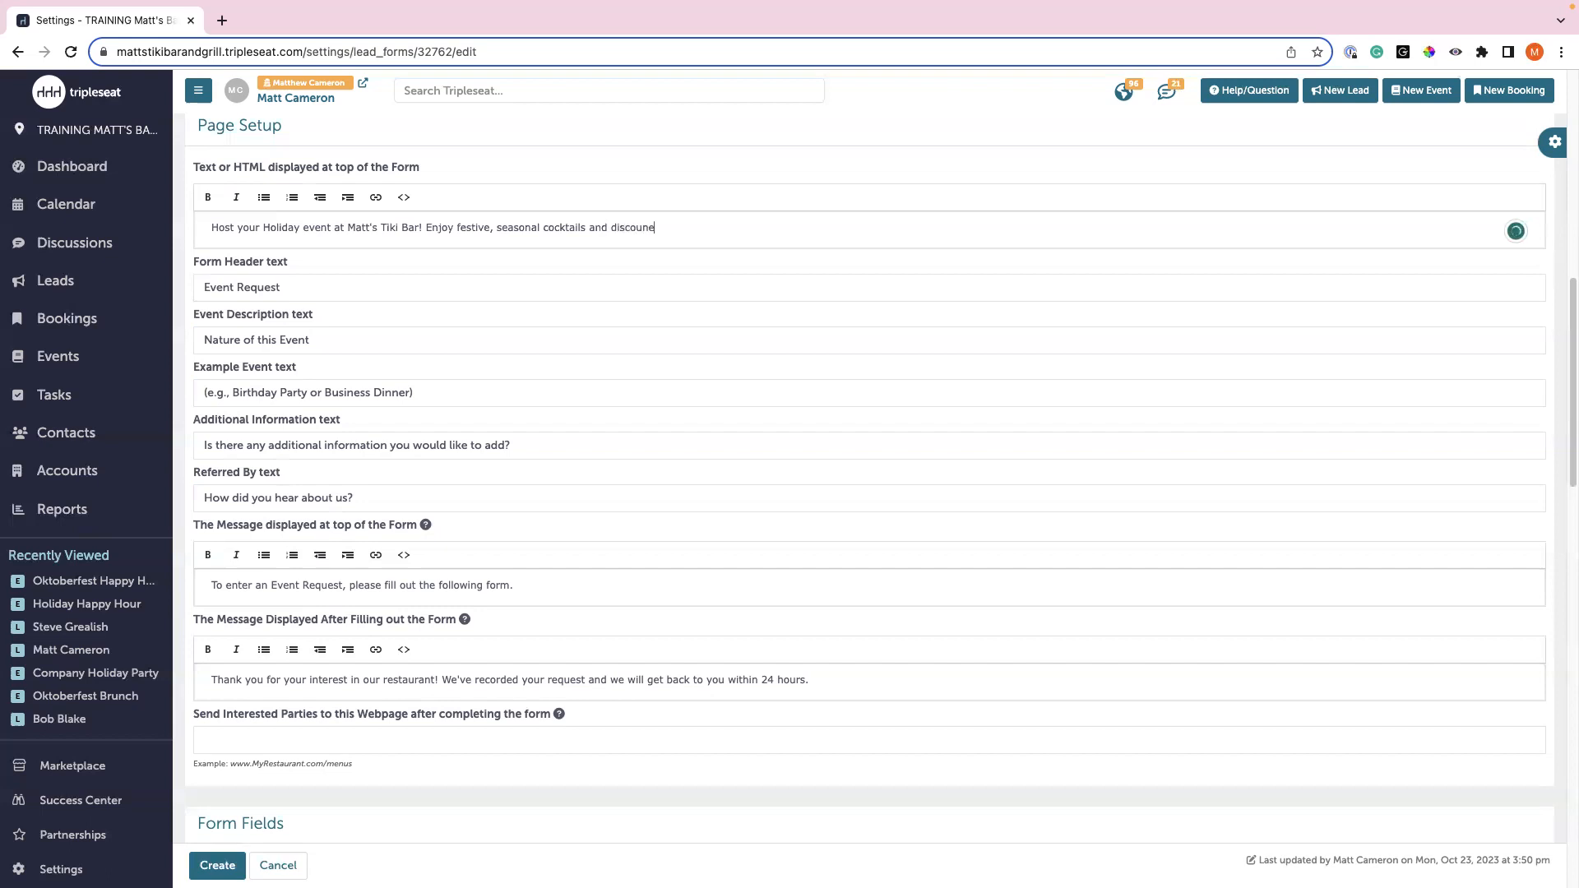
{"action": "type", "text": "ted passes appetizee"}
{"action": "key", "text": "BackSpace"}
{"action": "type", "text": "rs for parties of 25 or more!"}
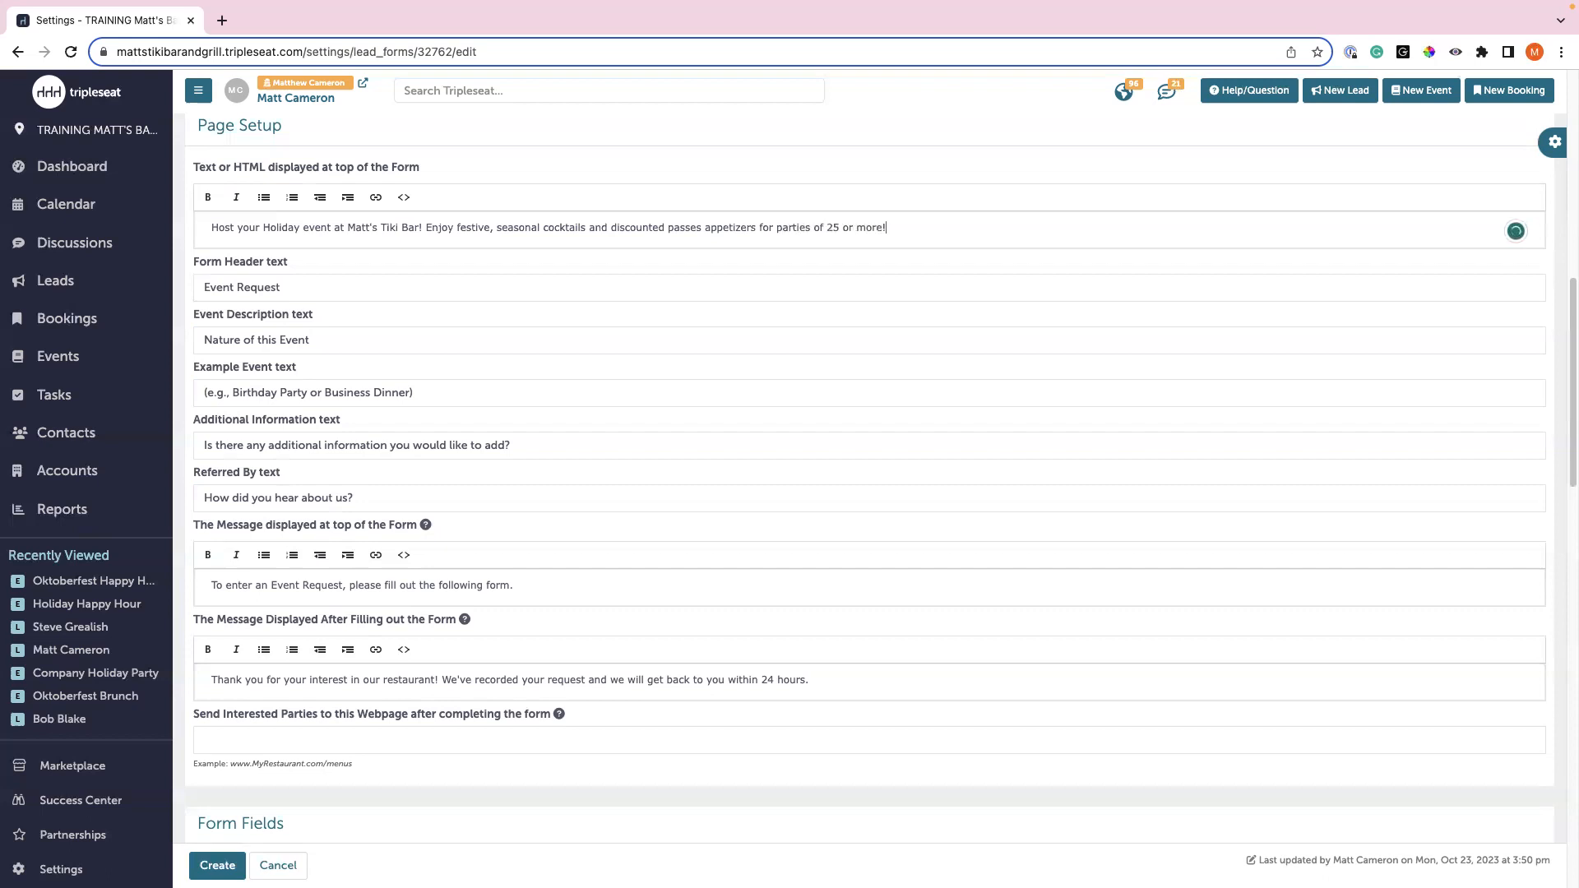
- Correct 'passes' to 'passed' in the promo text and make the whole line bold italic
{"action": "left_click", "coordinate": [730, 228]}
{"action": "left_click", "coordinate": [736, 272]}
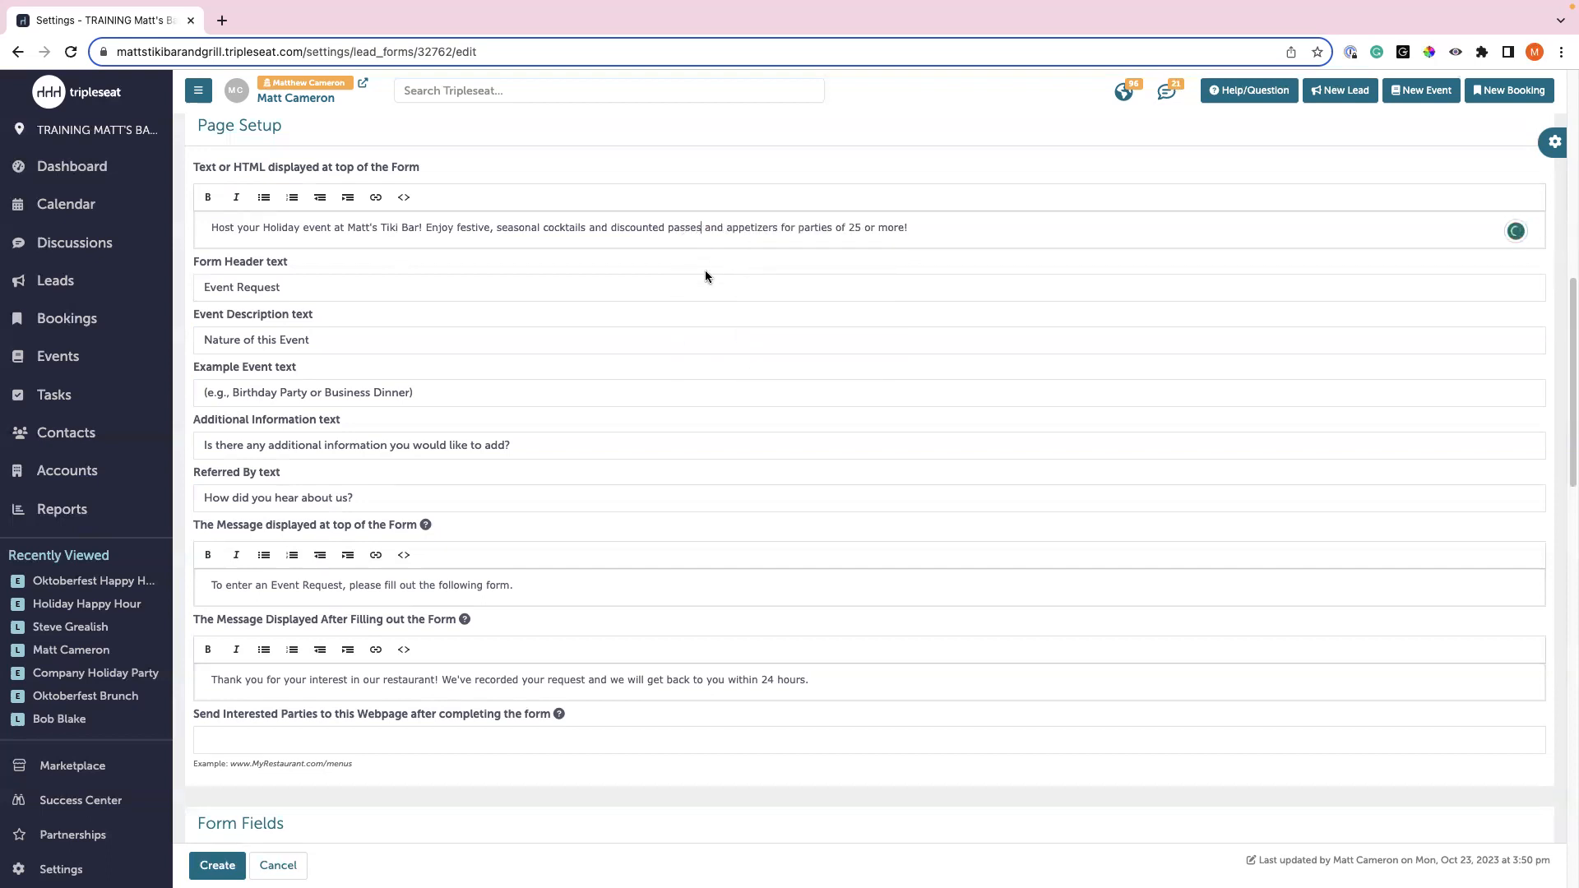
{"action": "key", "text": "BackSpace"}
{"action": "type", "text": "d"}
{"action": "key", "text": "BackSpace"}
{"action": "key", "text": "BackSpace"}
{"action": "key", "text": "BackSpace"}
{"action": "key", "text": "BackSpace"}
{"action": "triple_click", "coordinate": [694, 229]}
{"action": "left_click", "coordinate": [208, 197]}
{"action": "left_click", "coordinate": [236, 198]}
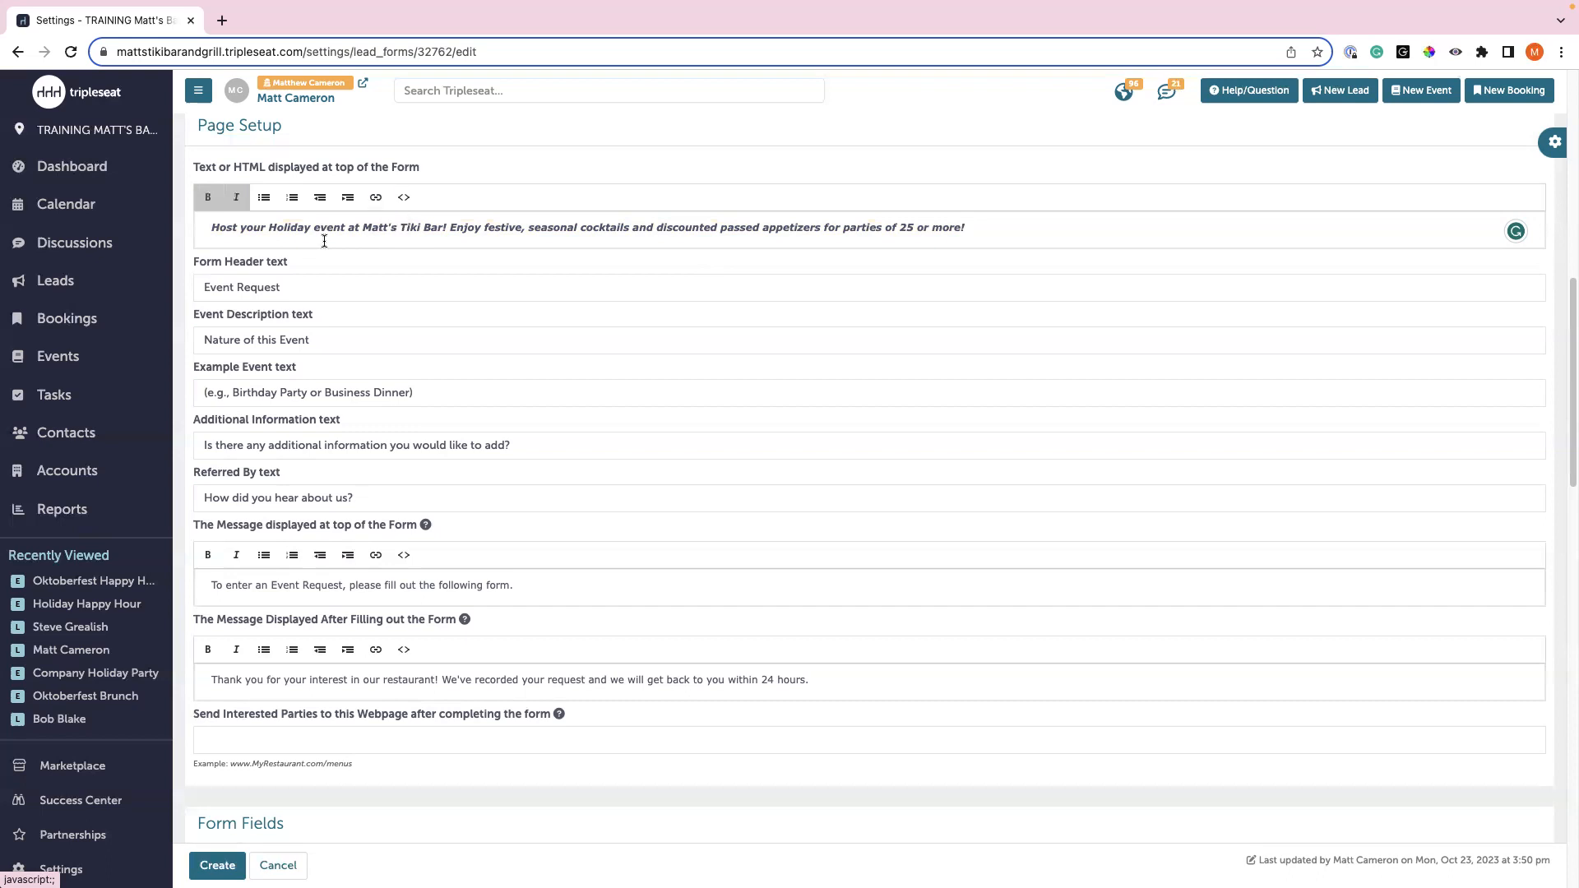
- Replace the Form Header with '2023 Holiday Event Request Form'
{"action": "left_click", "coordinate": [334, 286]}
{"action": "left_click_drag", "start_coordinate": [334, 285], "coordinate": [175, 280]}
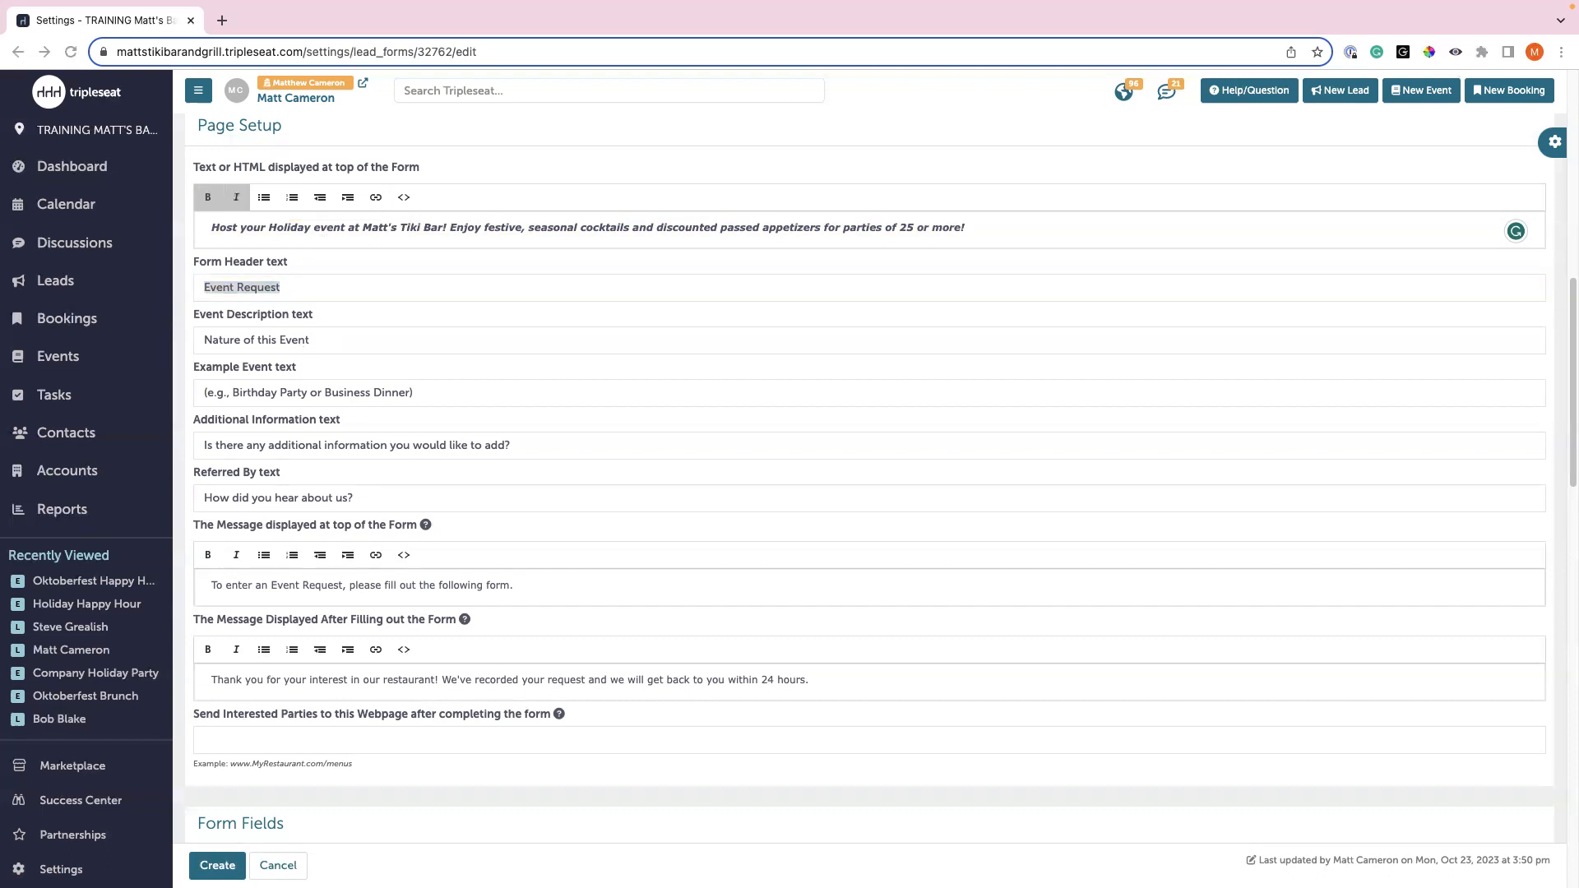
{"action": "left_click", "coordinate": [282, 287]}
{"action": "type", "text": "2023 Holiday Event Request form"}
{"action": "left_click", "coordinate": [366, 285]}
{"action": "type", "text": "Fo"}
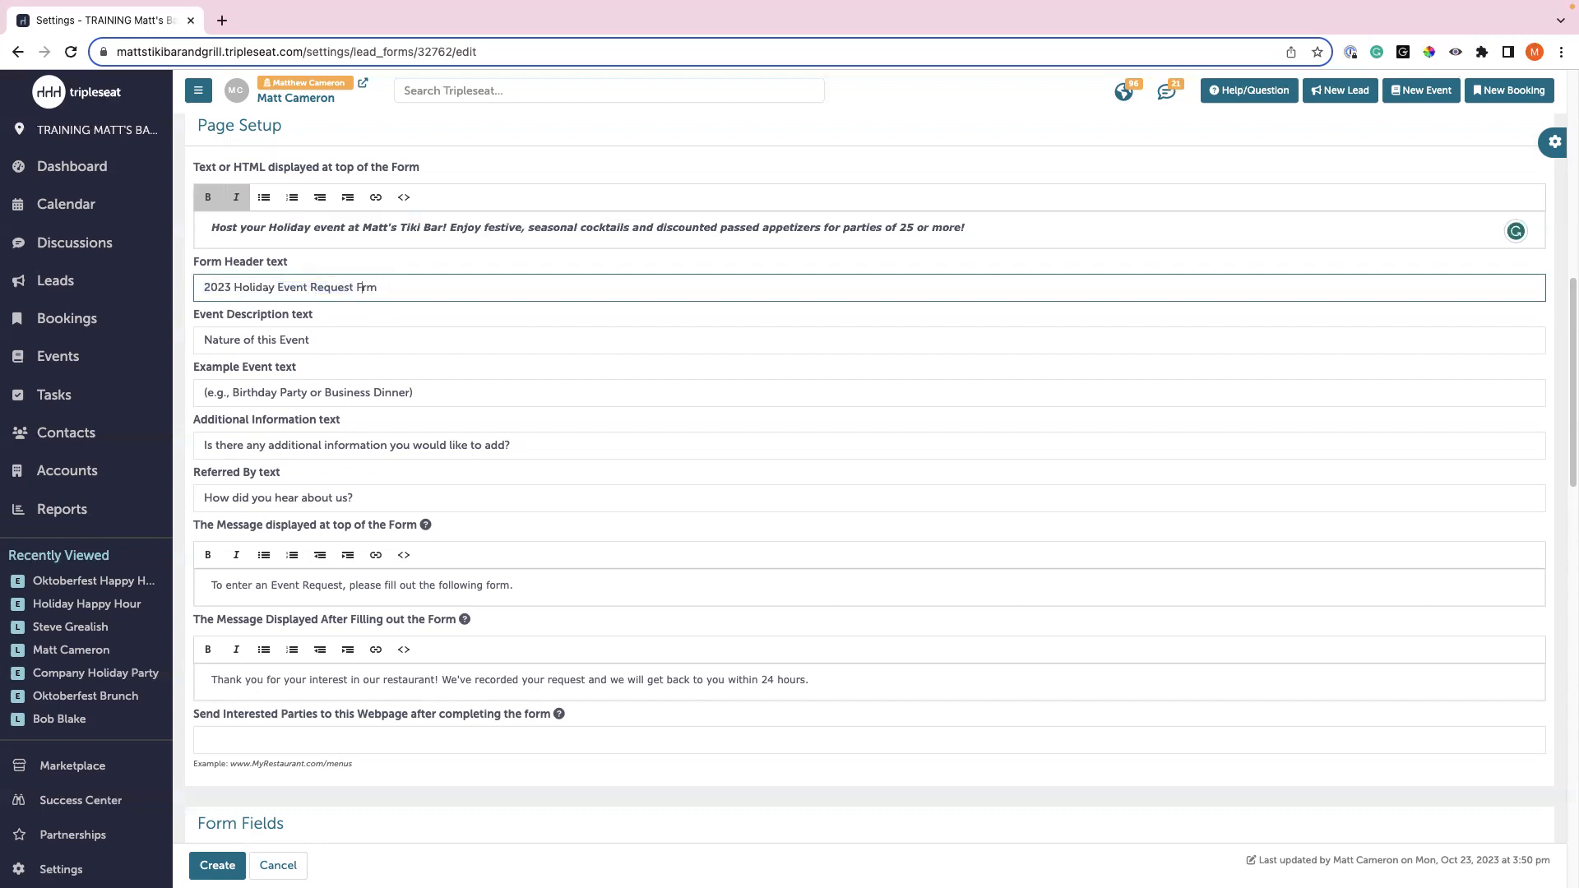
{"action": "left_click", "coordinate": [357, 340]}
{"action": "scroll", "coordinate": [357, 340], "scroll_direction": "down", "scroll_amount": 2}
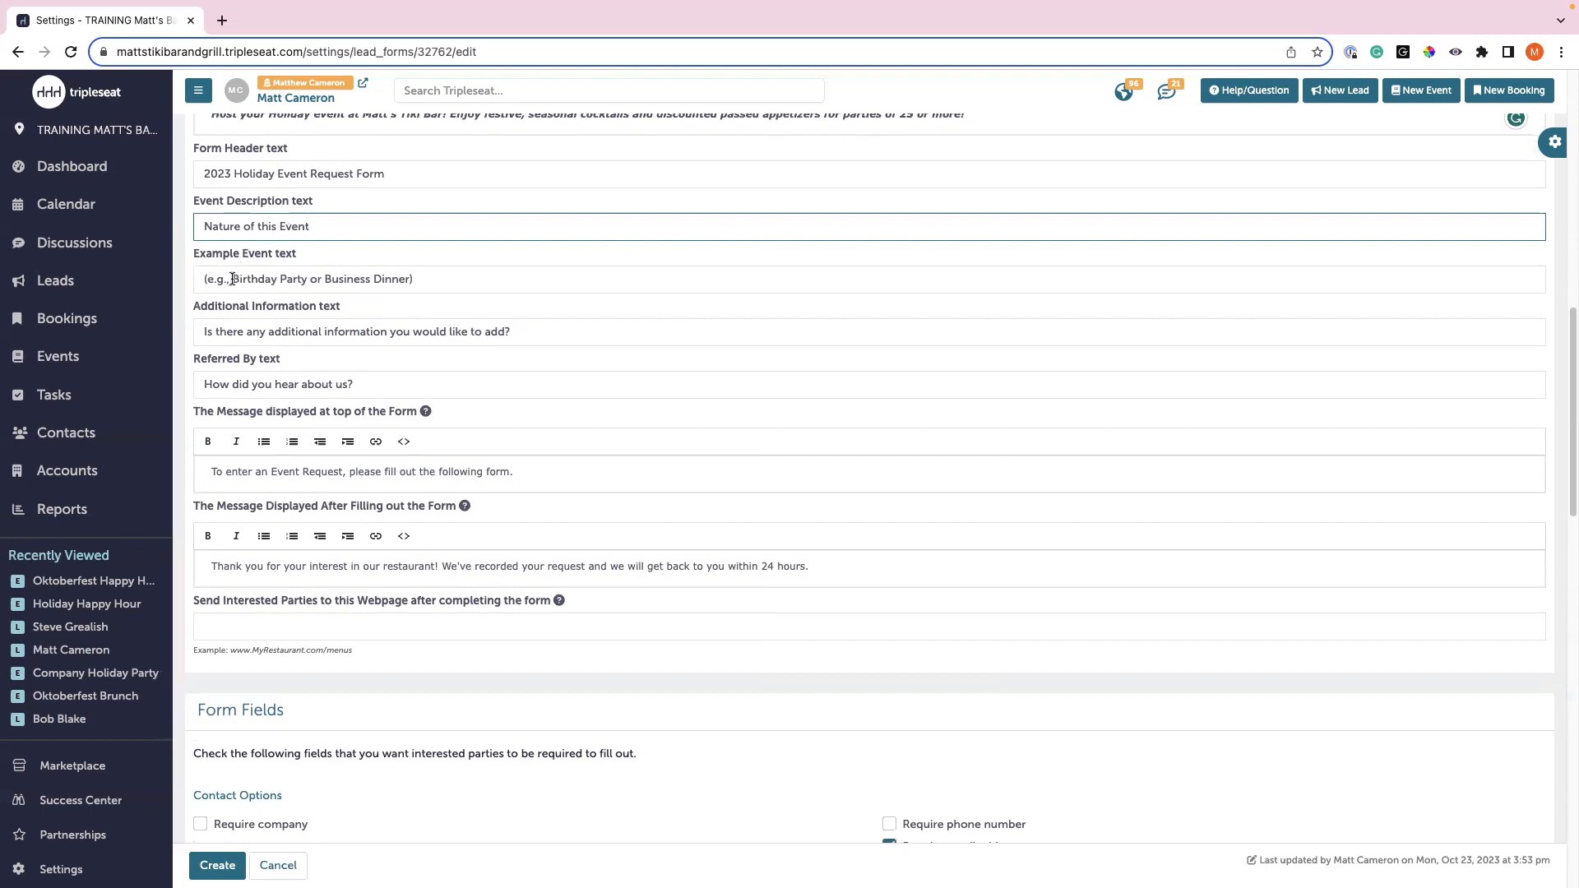
- Change the Example Event text to 'Corporate event, social event'
{"action": "left_click_drag", "start_coordinate": [233, 278], "coordinate": [409, 279]}
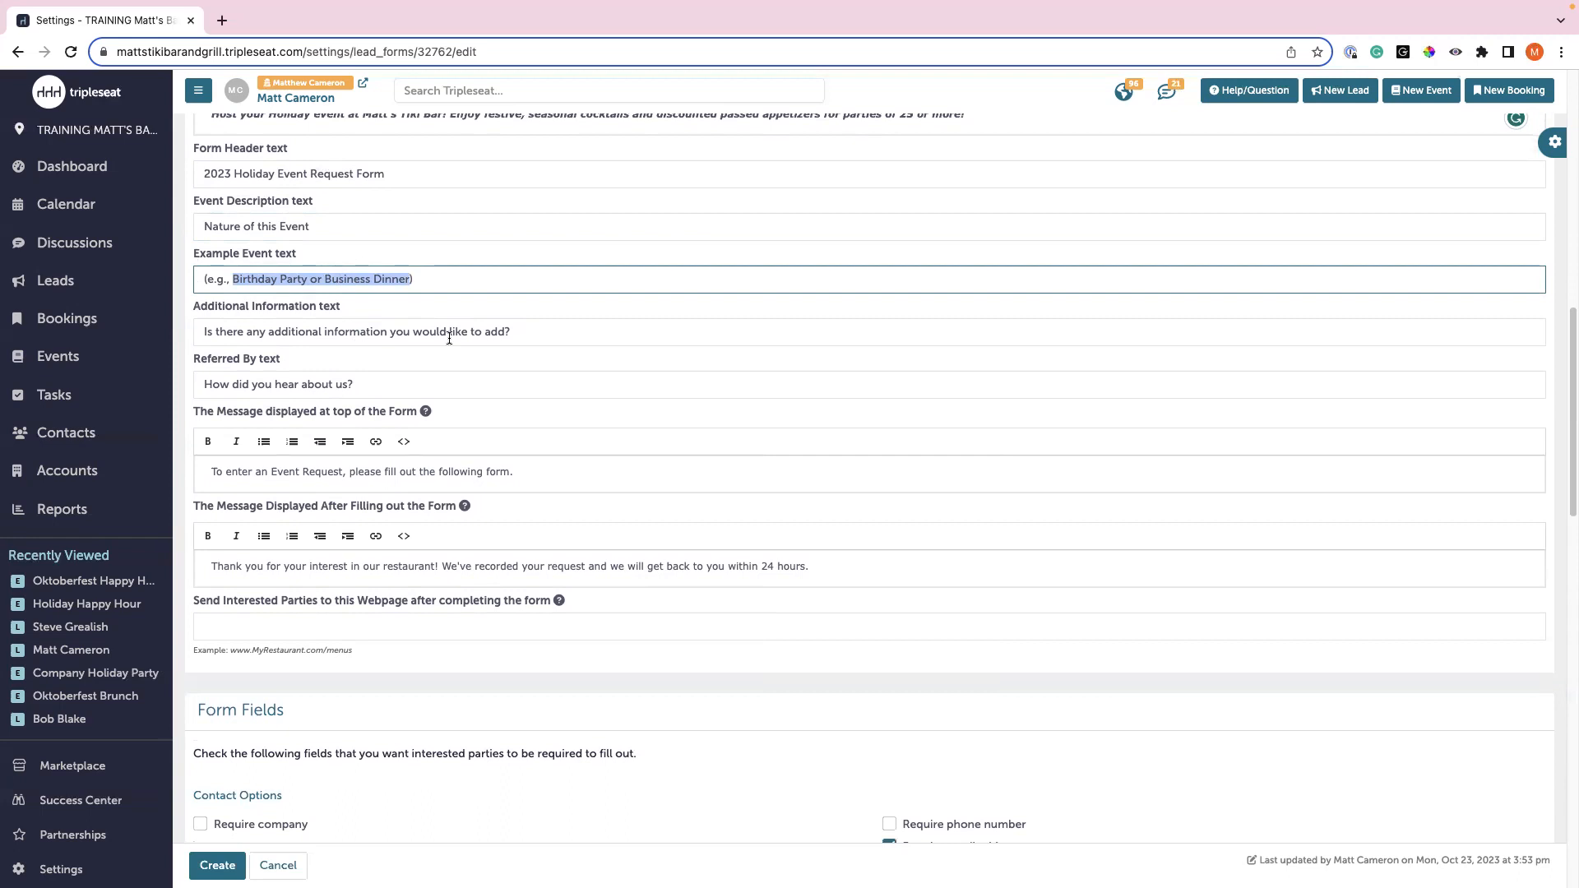
{"action": "type", "text": "Corporate"}
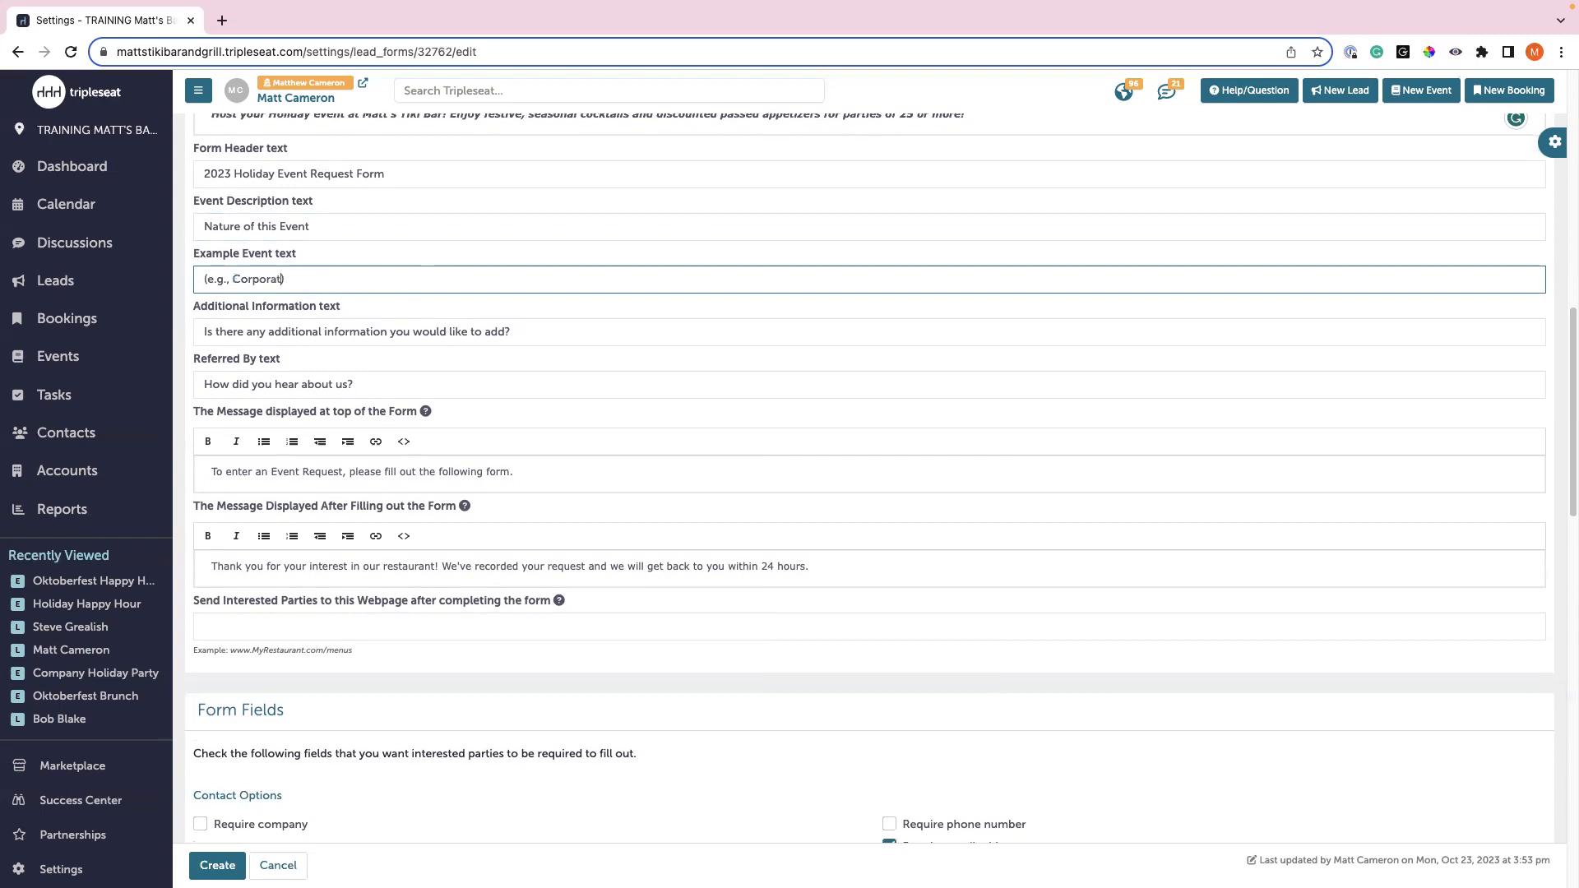
{"action": "type", "text": " event, socisl"}
{"action": "key", "text": "BackSpace"}
{"action": "key", "text": "BackSpace"}
{"action": "key", "text": "BackSpace"}
{"action": "key", "text": "BackSpace"}
{"action": "key", "text": "BackSpace"}
{"action": "key", "text": "BackSpace"}
{"action": "type", "text": "social event"}
{"action": "left_click", "coordinate": [357, 355]}
{"action": "scroll", "coordinate": [357, 355], "scroll_direction": "down", "scroll_amount": 1}
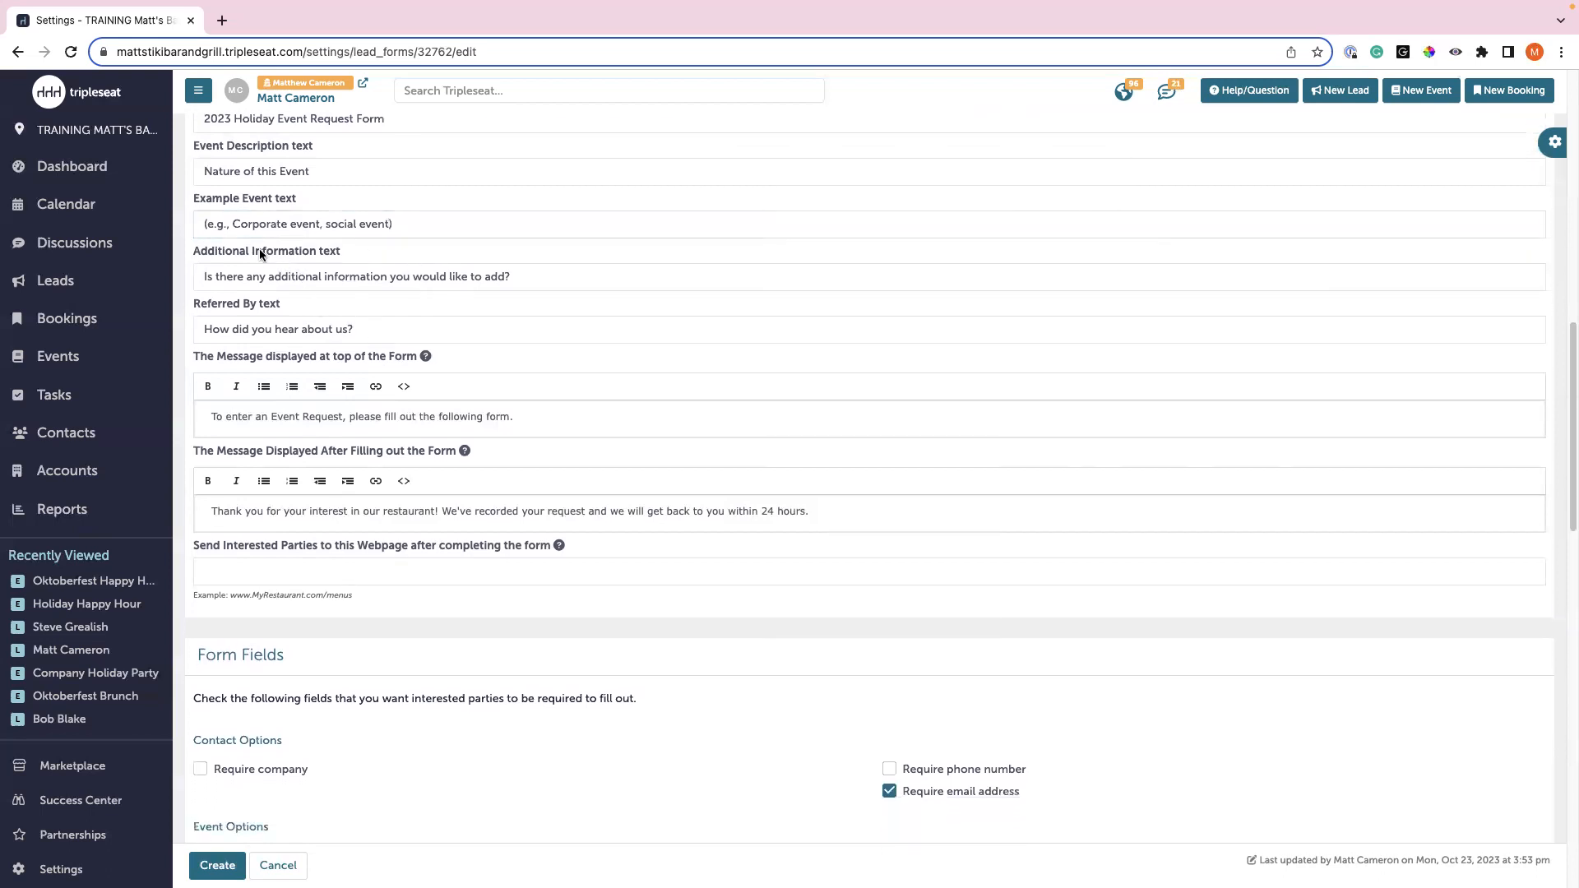
- Select the whole Additional Information prompt text
{"action": "double_click", "coordinate": [329, 276]}
{"action": "left_click", "coordinate": [329, 276]}
{"action": "left_click", "coordinate": [367, 276]}
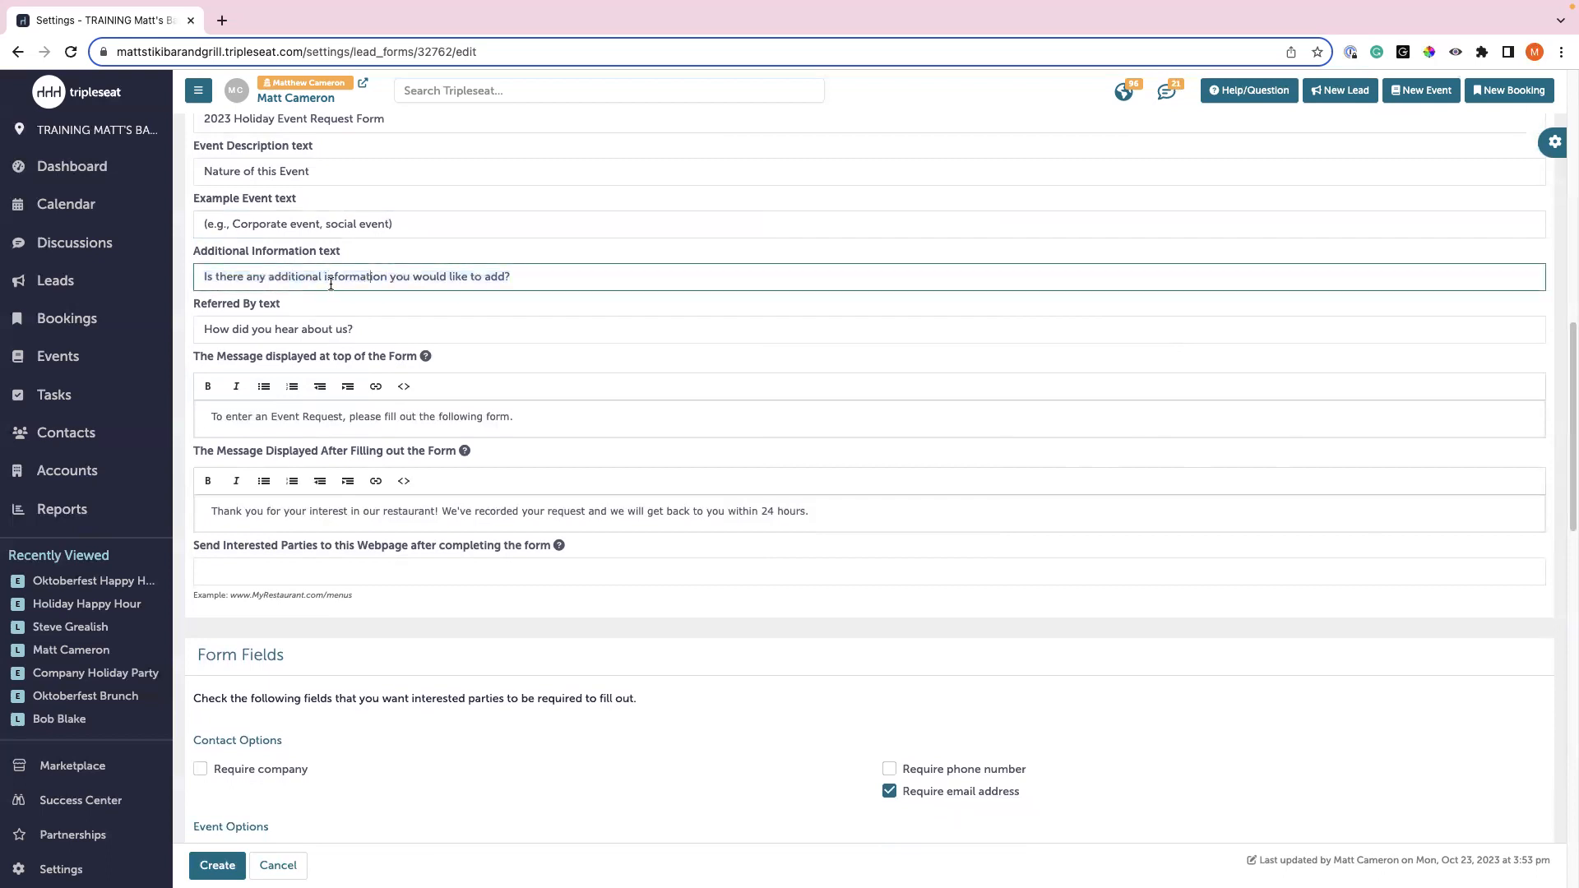
{"action": "triple_click", "coordinate": [376, 276]}
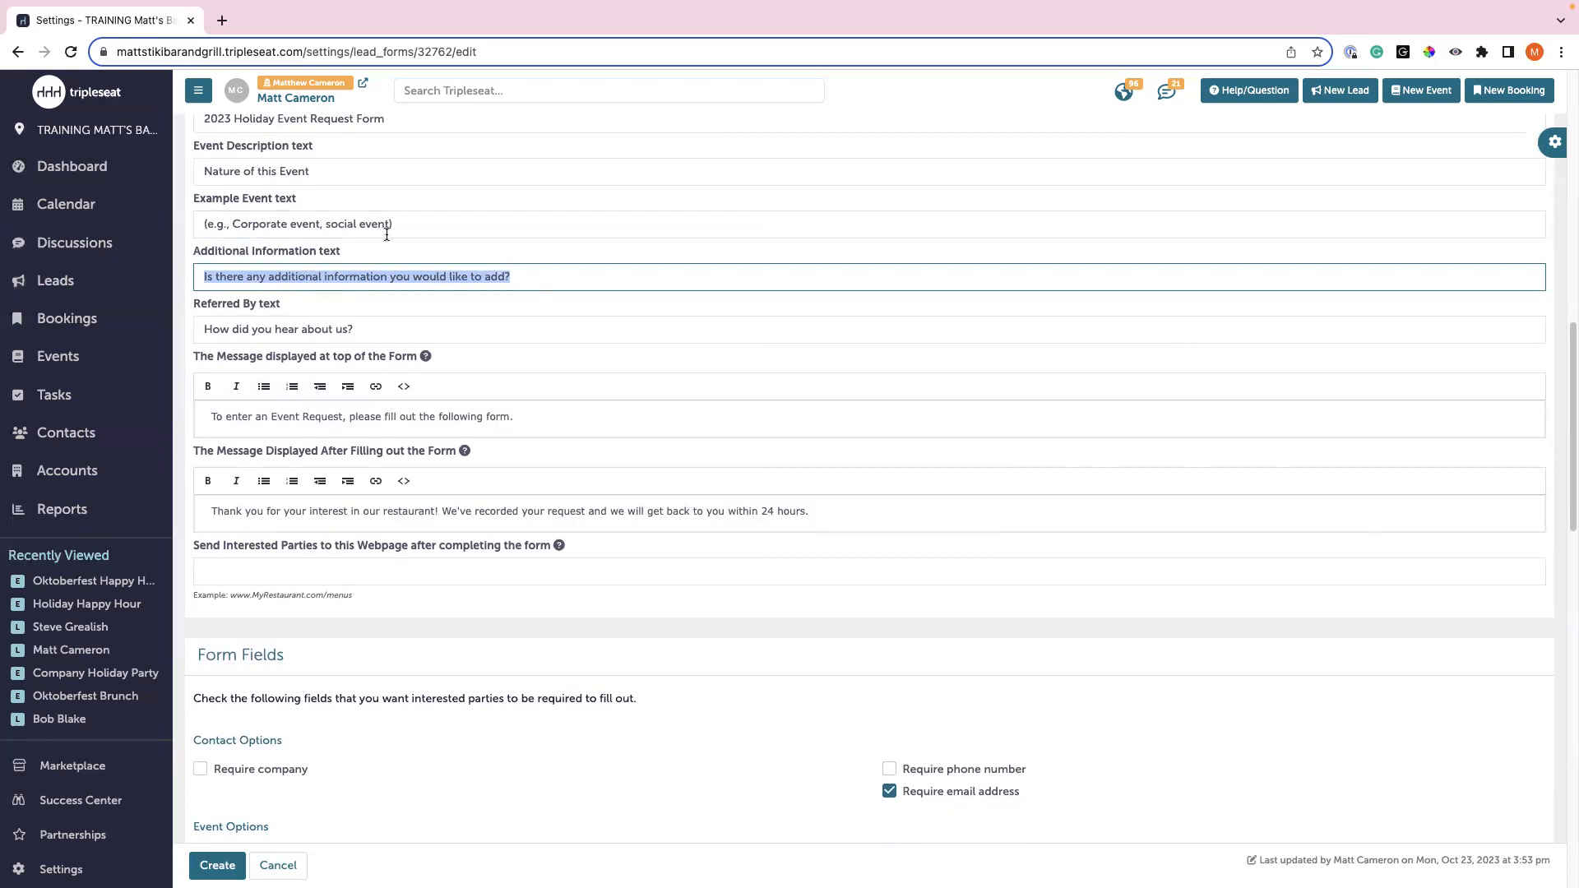
{"action": "scroll", "coordinate": [390, 407], "scroll_direction": "down", "scroll_amount": 2}
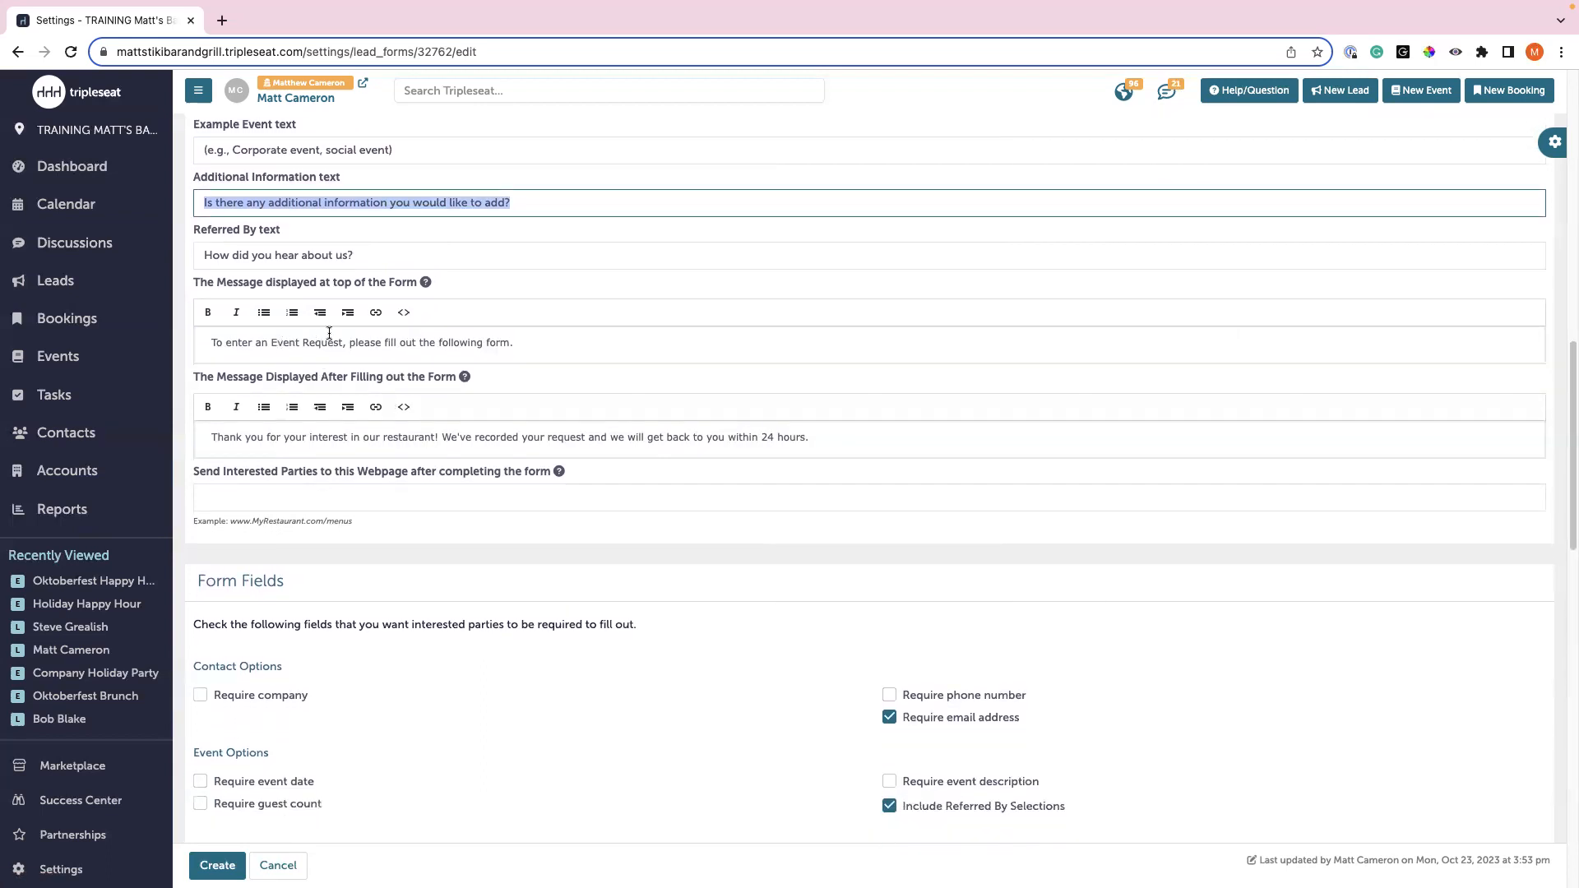
- Reword the top message to 'To inquire about hosting your holiday event with us', with lowercase holiday
{"action": "left_click_drag", "start_coordinate": [343, 342], "coordinate": [273, 341]}
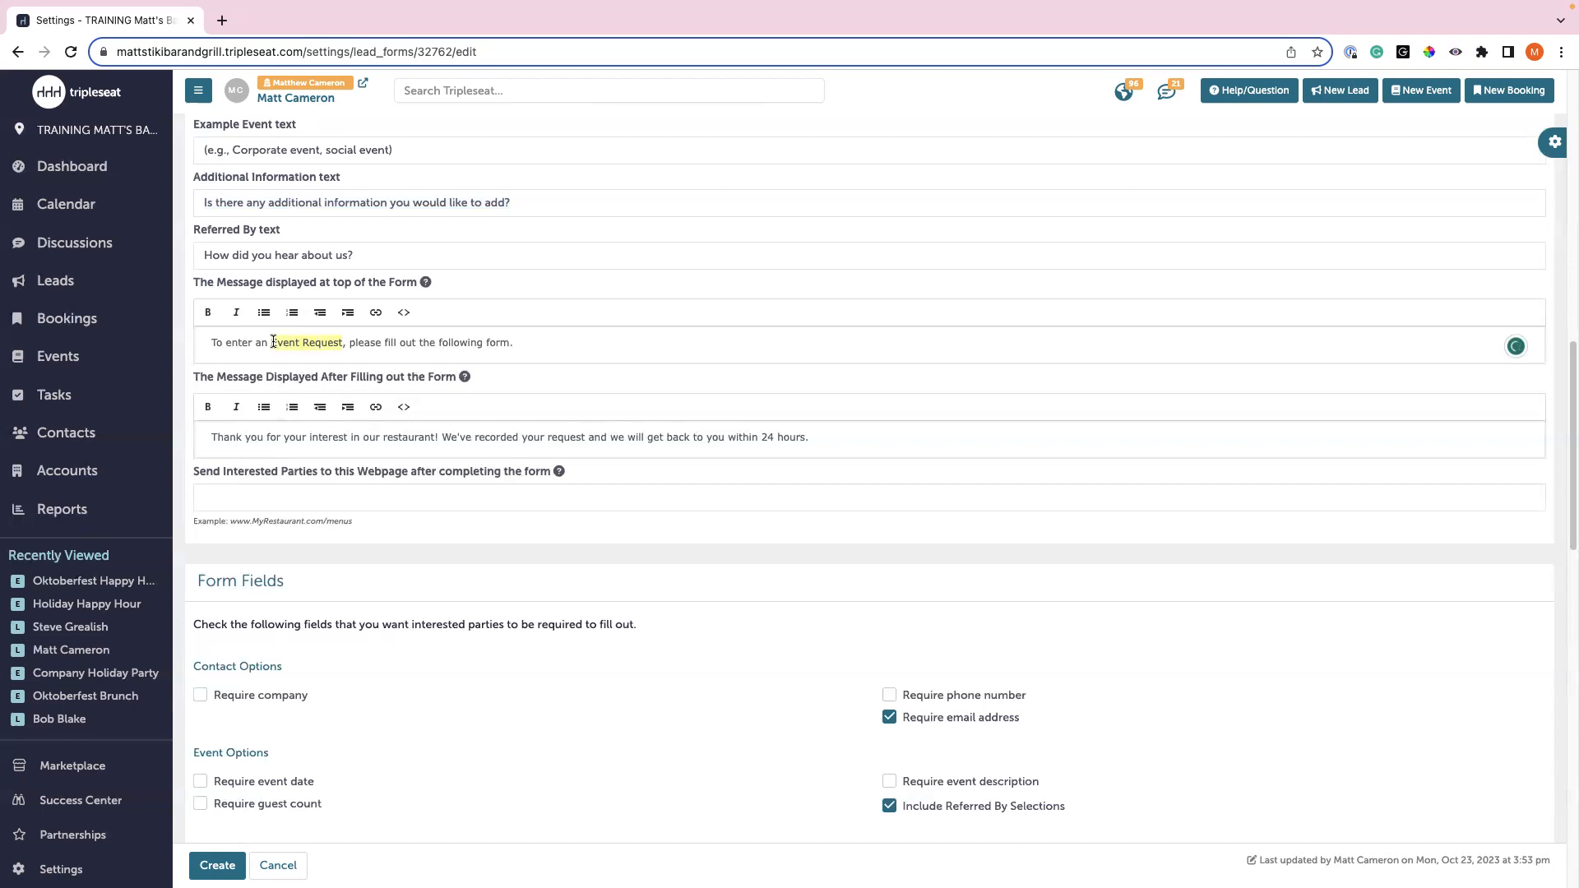
{"action": "type", "text": "Ho"}
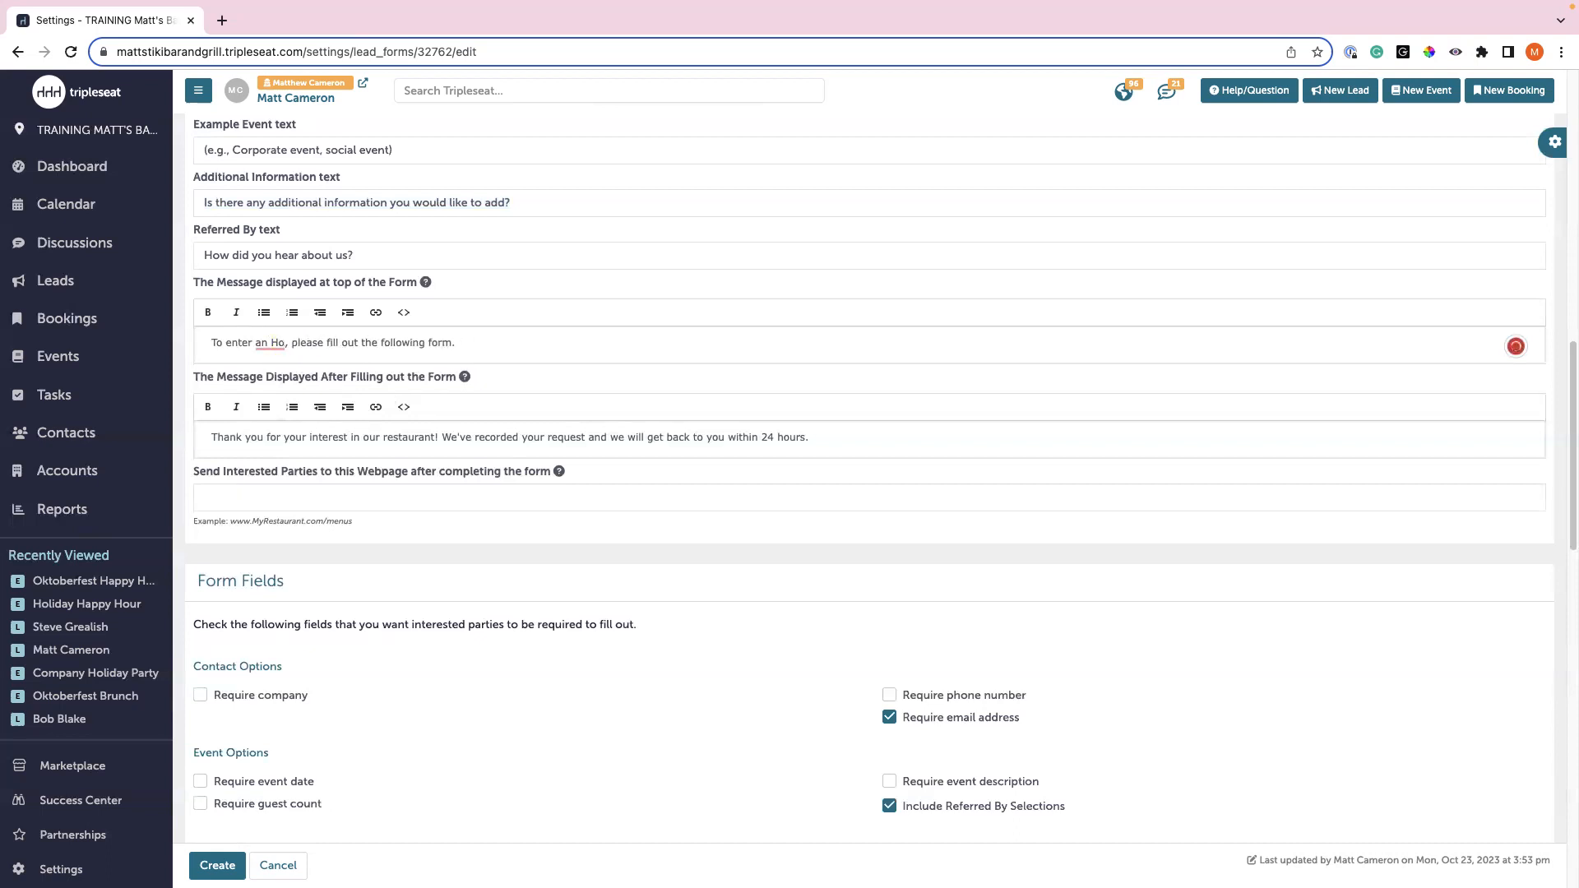
{"action": "type", "text": "liday"}
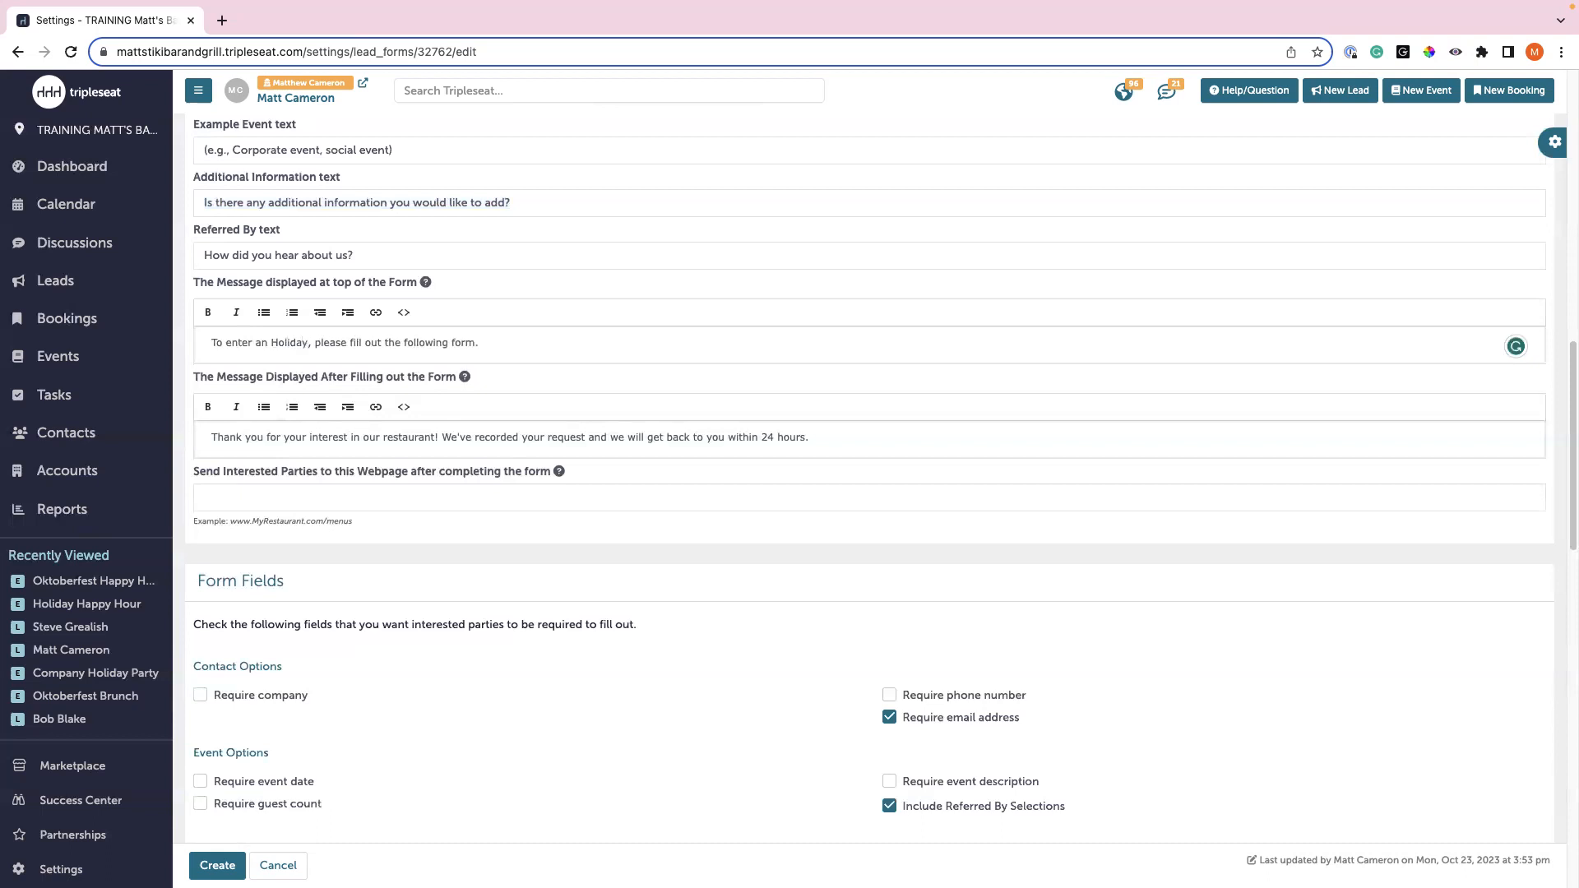
{"action": "left_click_drag", "start_coordinate": [268, 344], "coordinate": [165, 334]}
{"action": "type", "text": "To in"}
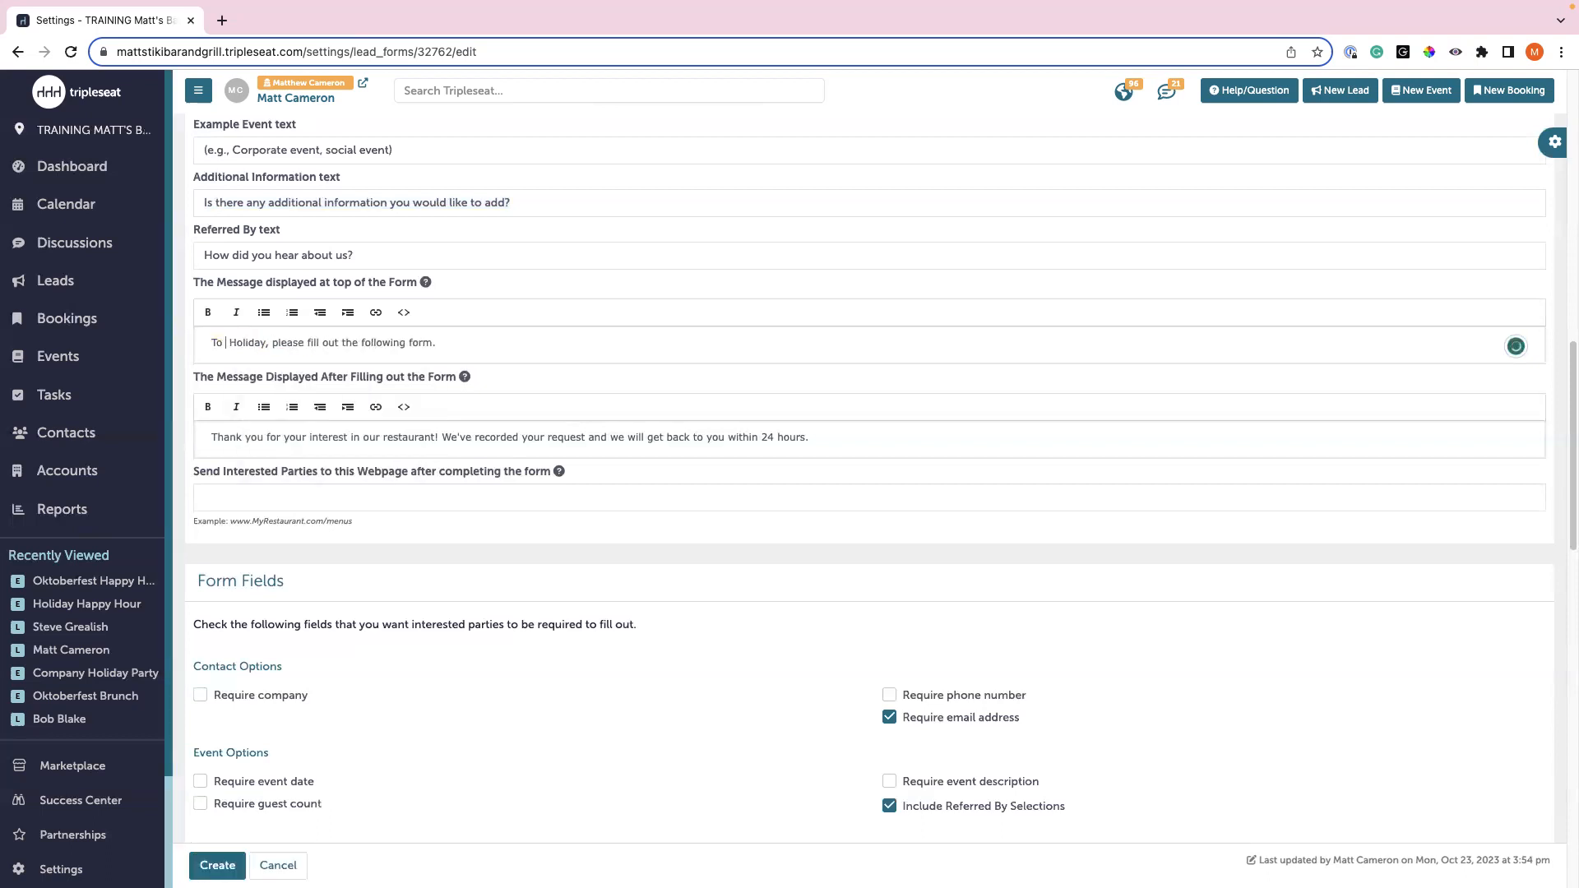
{"action": "type", "text": "quire about host"}
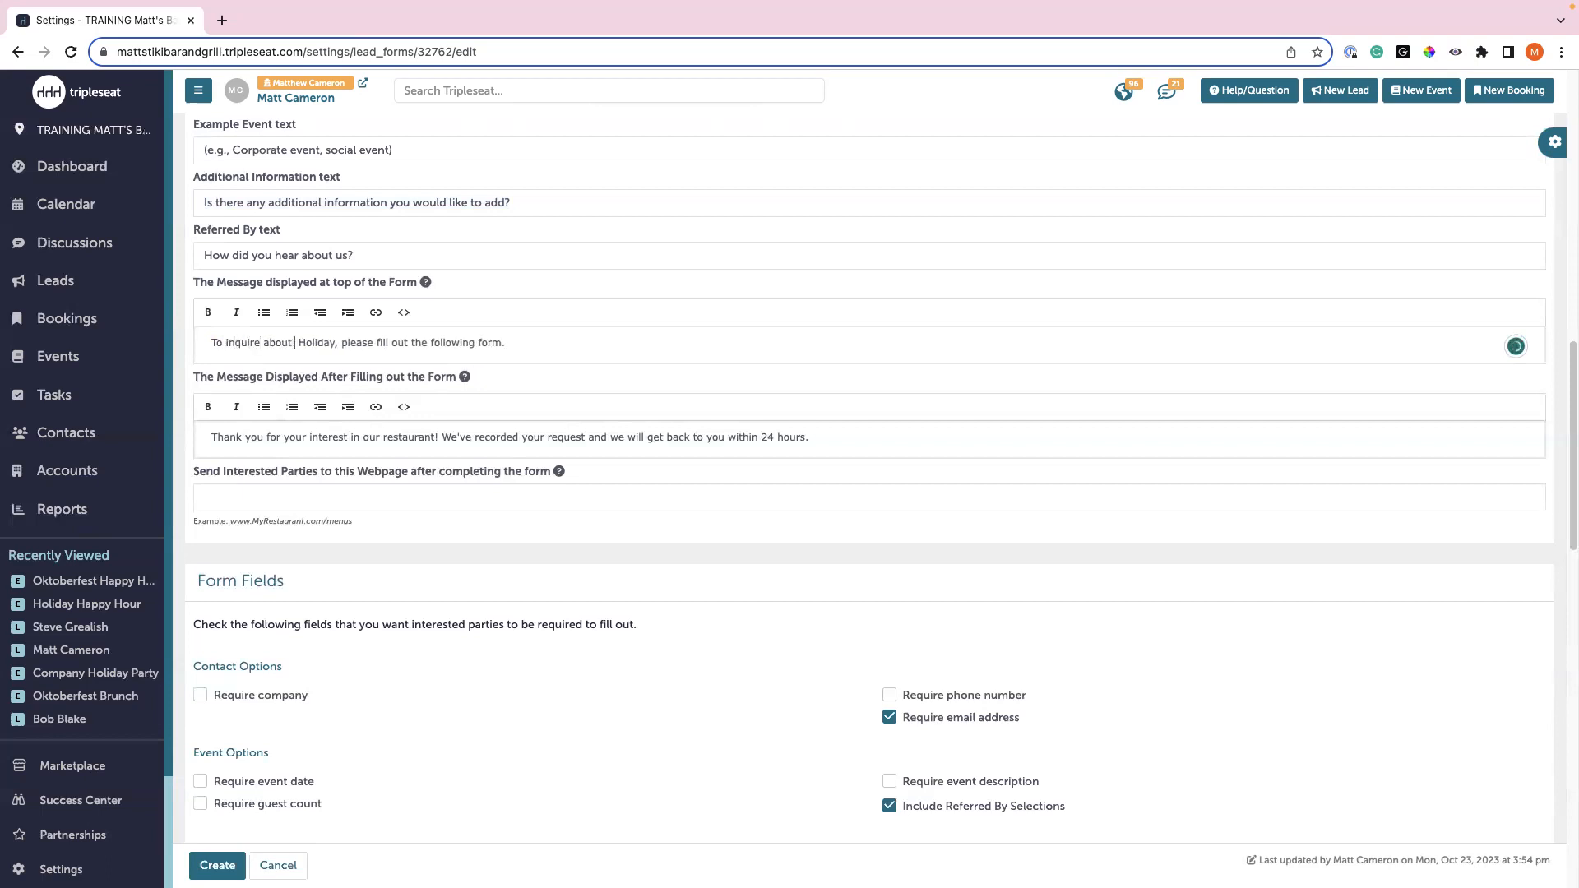
{"action": "type", "text": "ing your"}
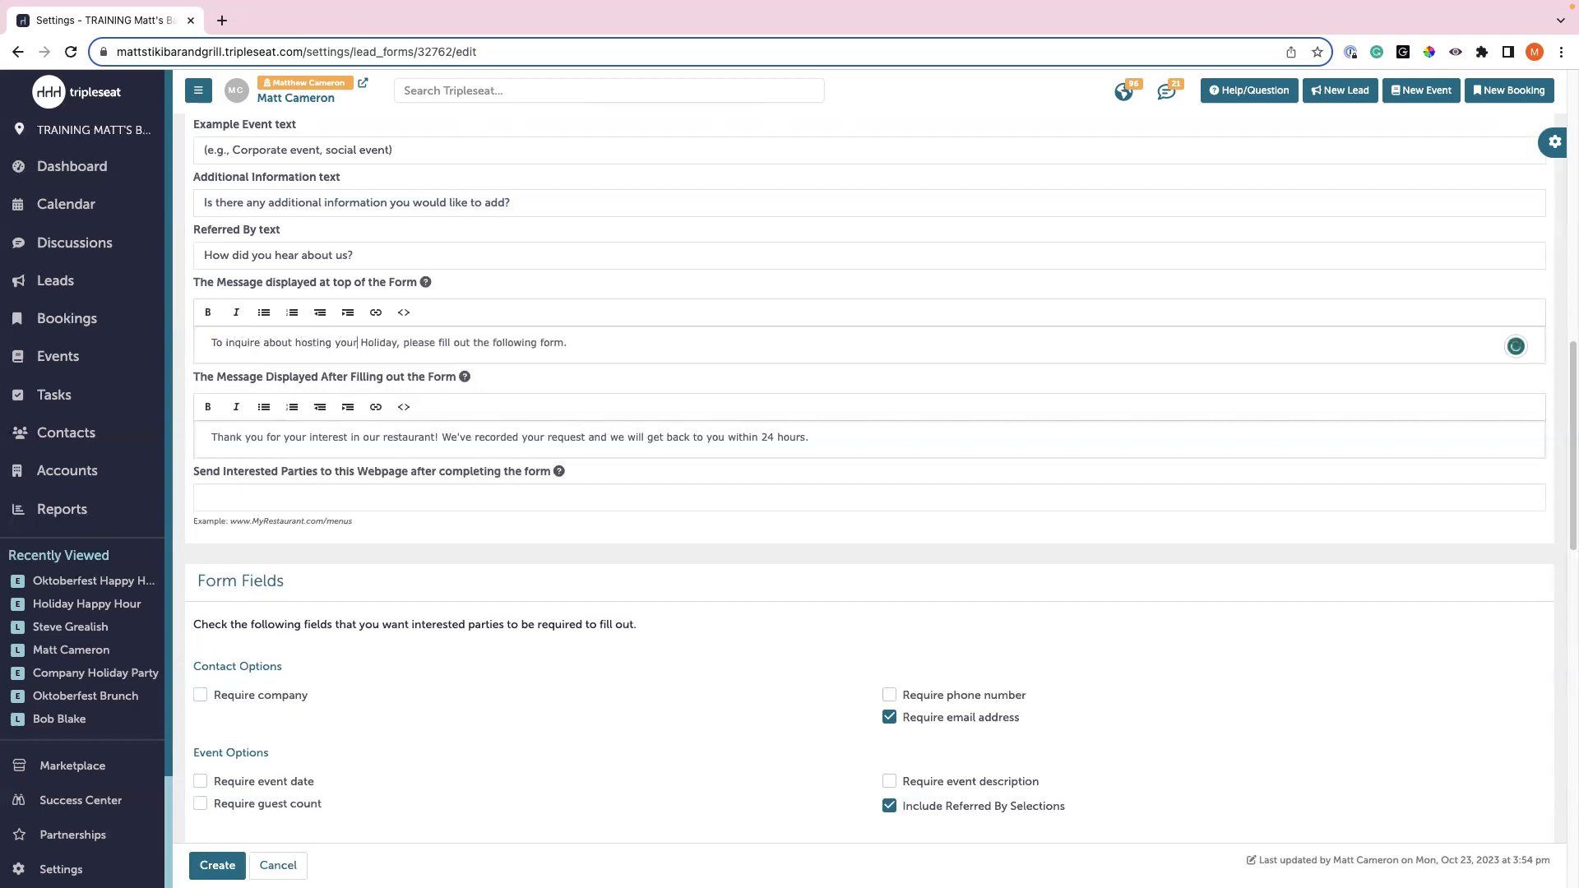
{"action": "type", "text": " Holiday event with us"}
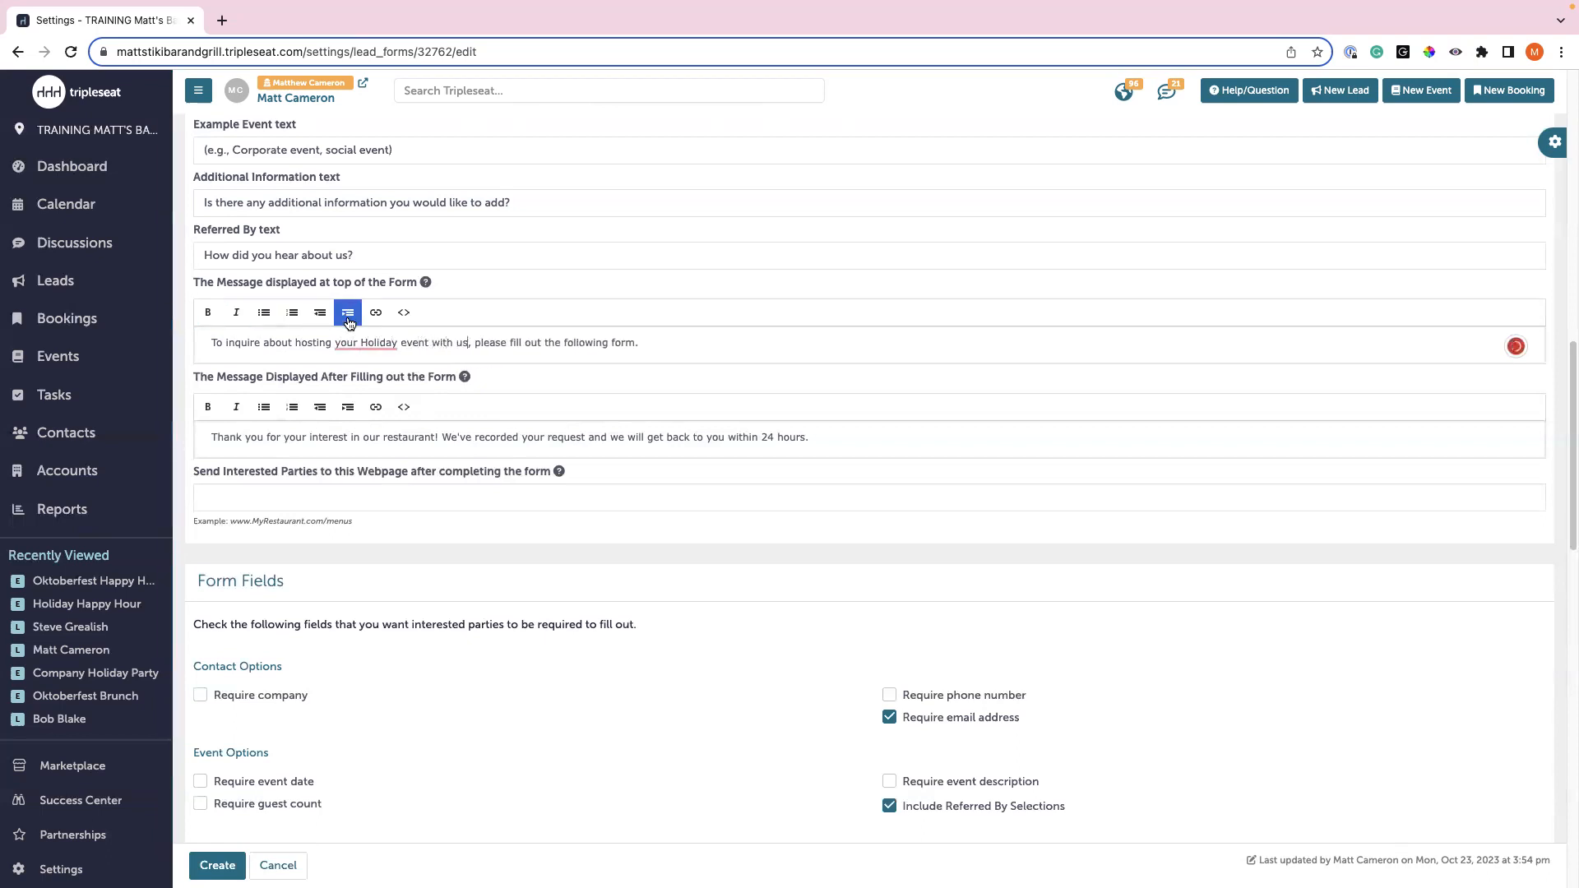
{"action": "mouse_move", "coordinate": [357, 342]}
{"action": "left_click", "coordinate": [391, 344]}
{"action": "left_click", "coordinate": [394, 397]}
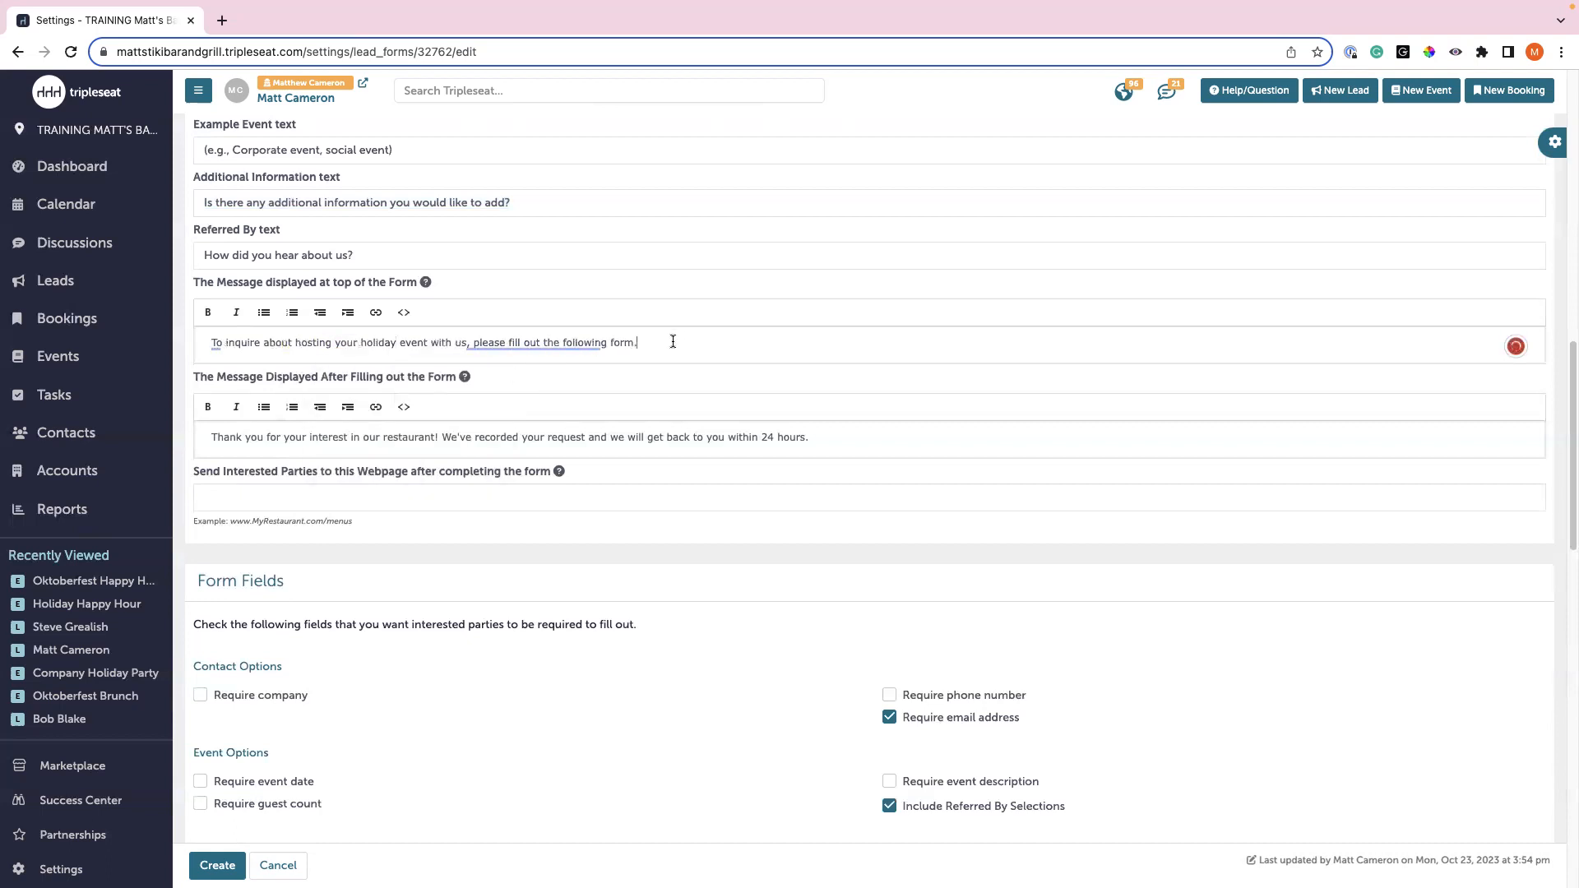
{"action": "scroll", "coordinate": [702, 359], "scroll_direction": "down", "scroll_amount": 1}
{"action": "scroll", "coordinate": [707, 362], "scroll_direction": "down", "scroll_amount": 3}
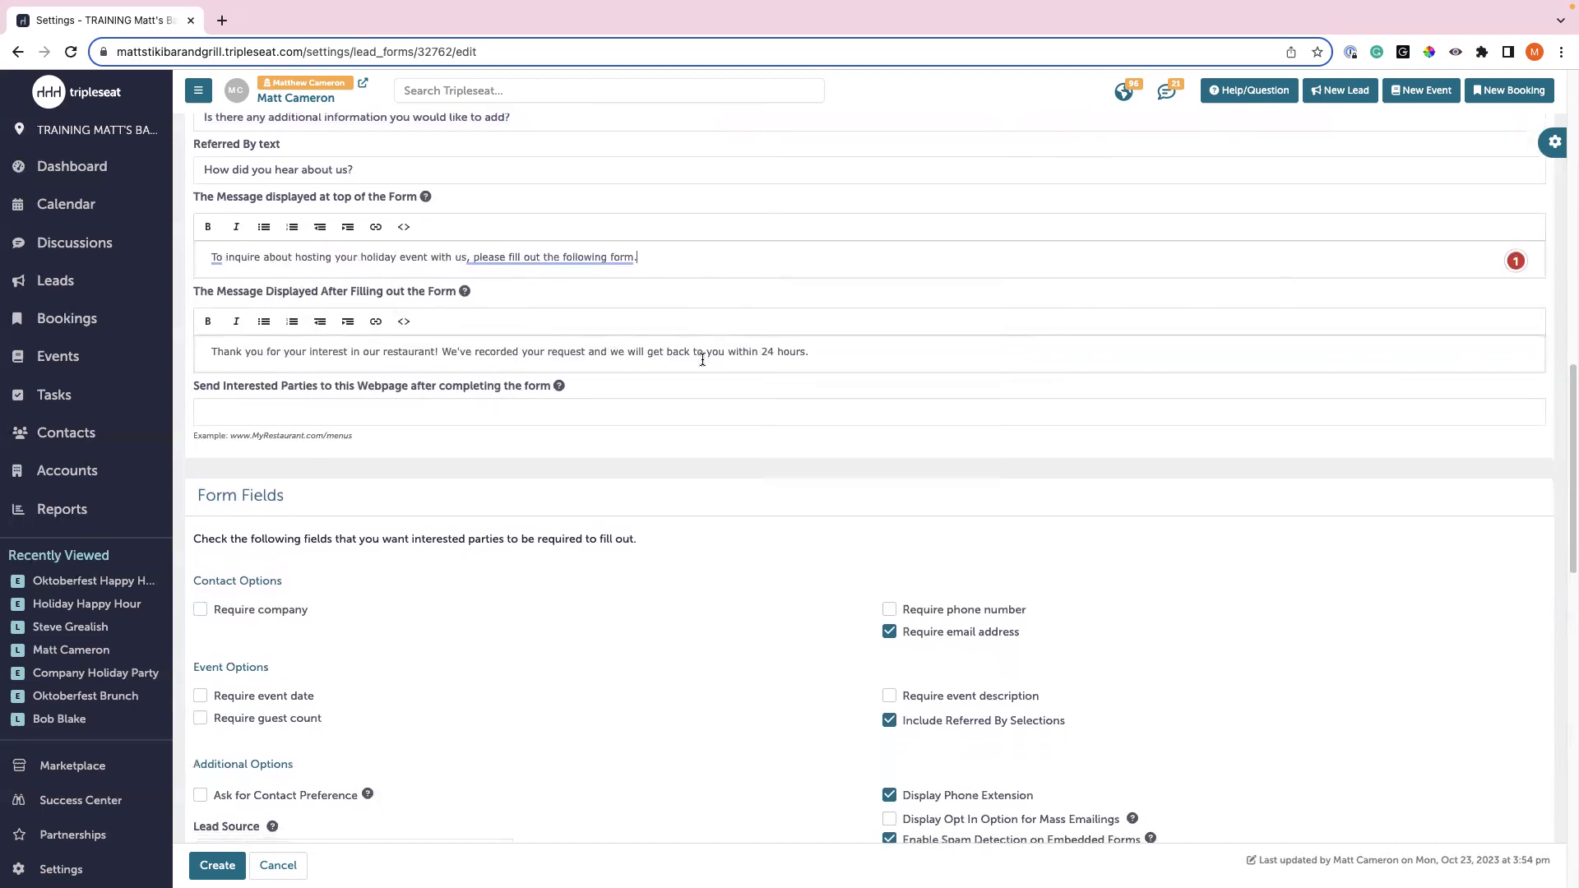
{"action": "scroll", "coordinate": [727, 365], "scroll_direction": "down", "scroll_amount": 5}
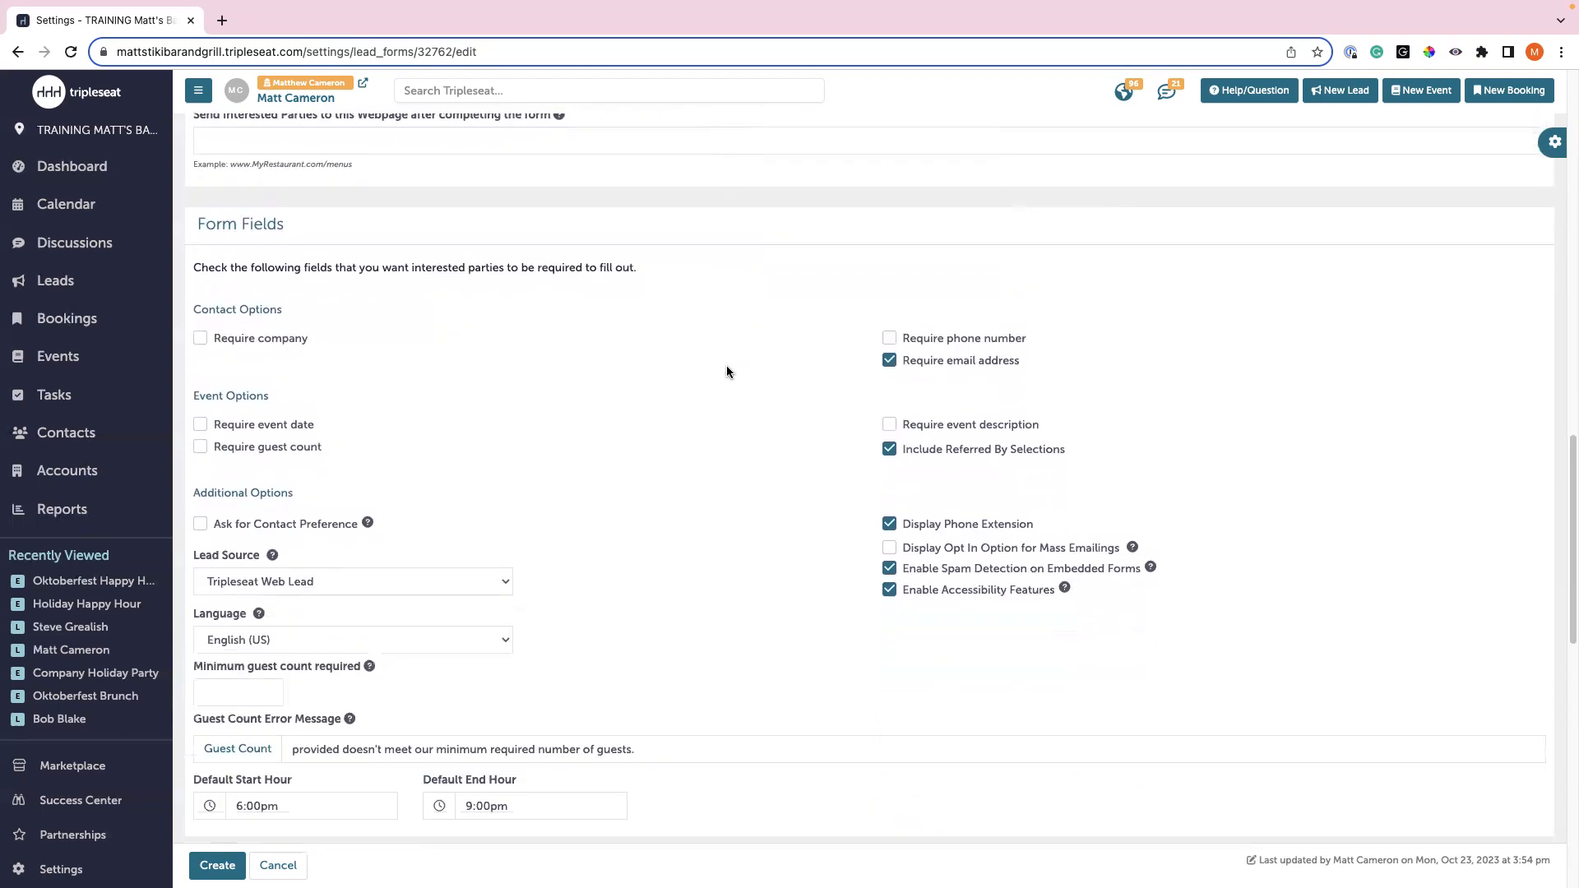
{"action": "scroll", "coordinate": [272, 194], "scroll_direction": "up", "scroll_amount": 1}
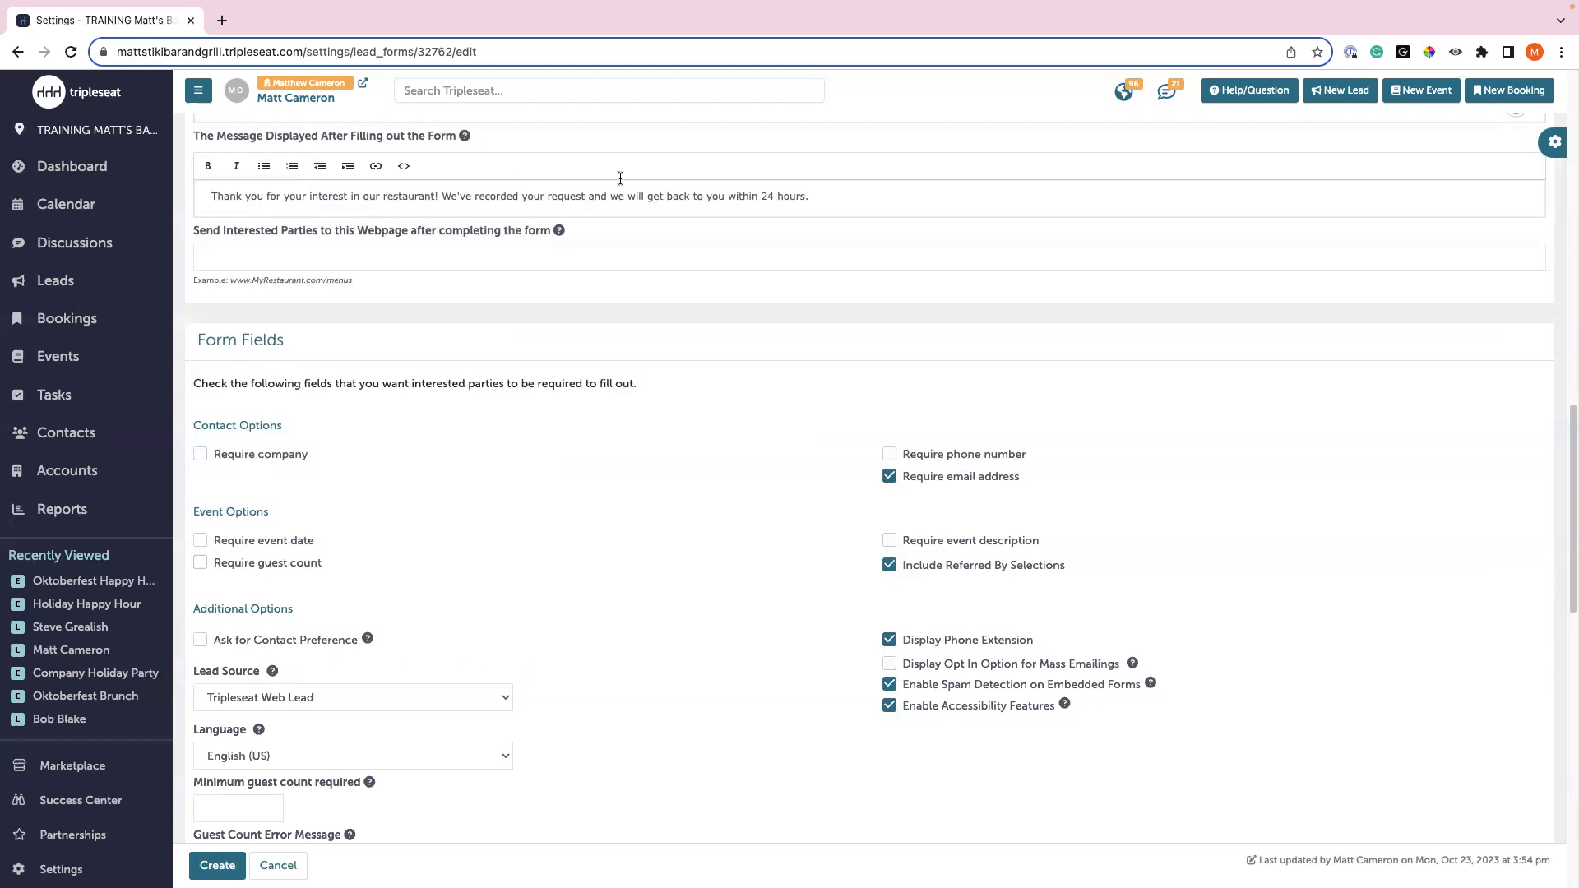
- Keep the thank-you message and optional event date, then enable 'Display Opt In Option for Mass Emailings'
{"action": "left_click_drag", "start_coordinate": [814, 195], "coordinate": [760, 196]}
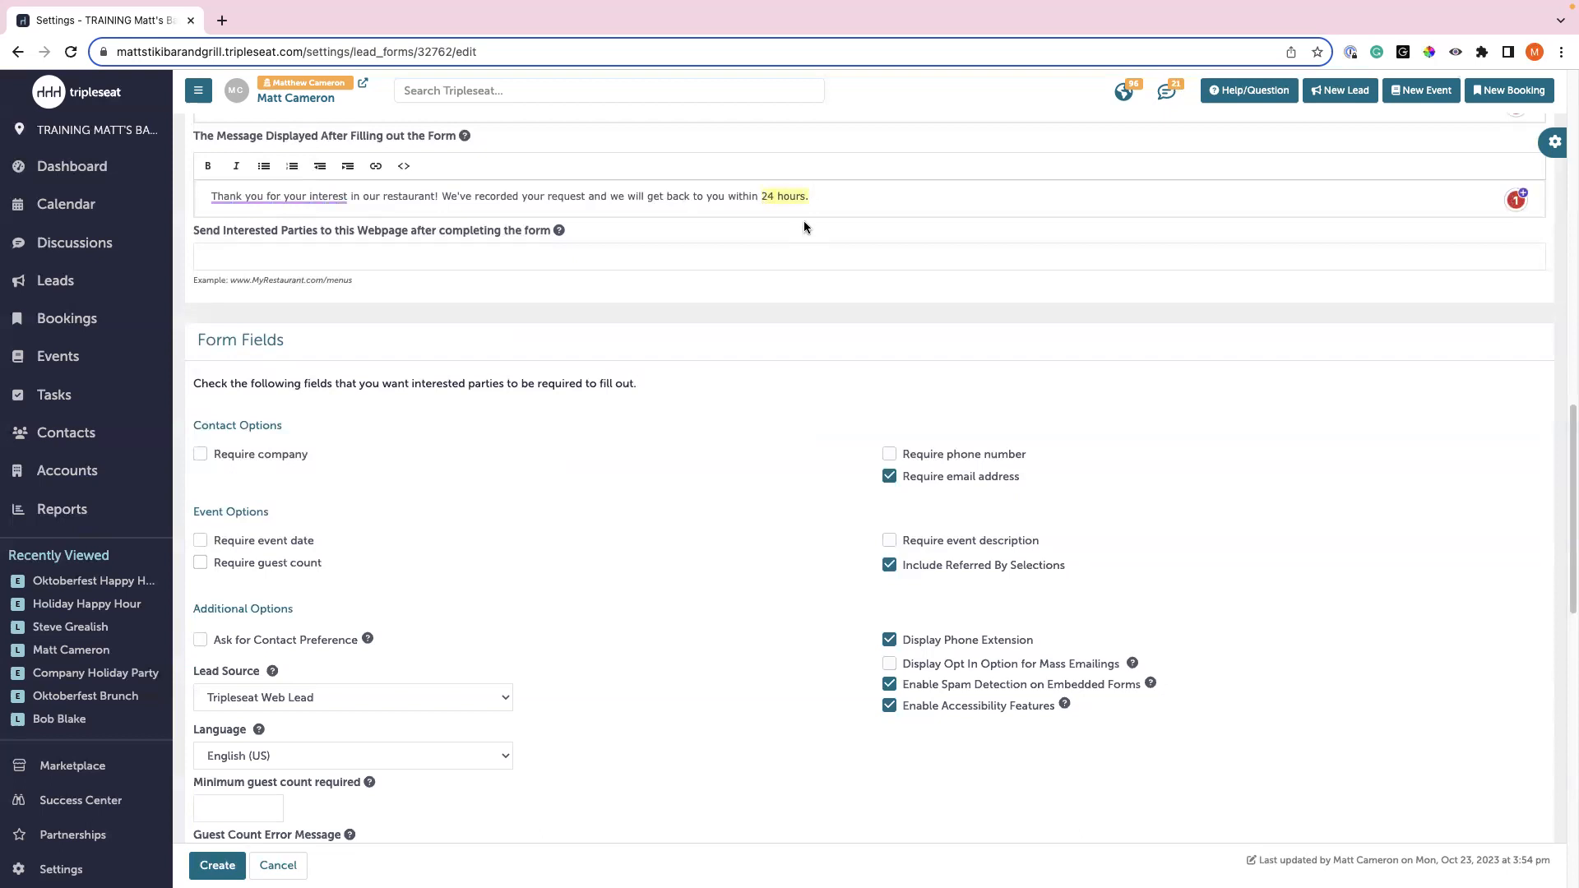
{"action": "left_click", "coordinate": [599, 199]}
{"action": "scroll", "coordinate": [644, 362], "scroll_direction": "down", "scroll_amount": 3}
{"action": "scroll", "coordinate": [643, 361], "scroll_direction": "down", "scroll_amount": 1}
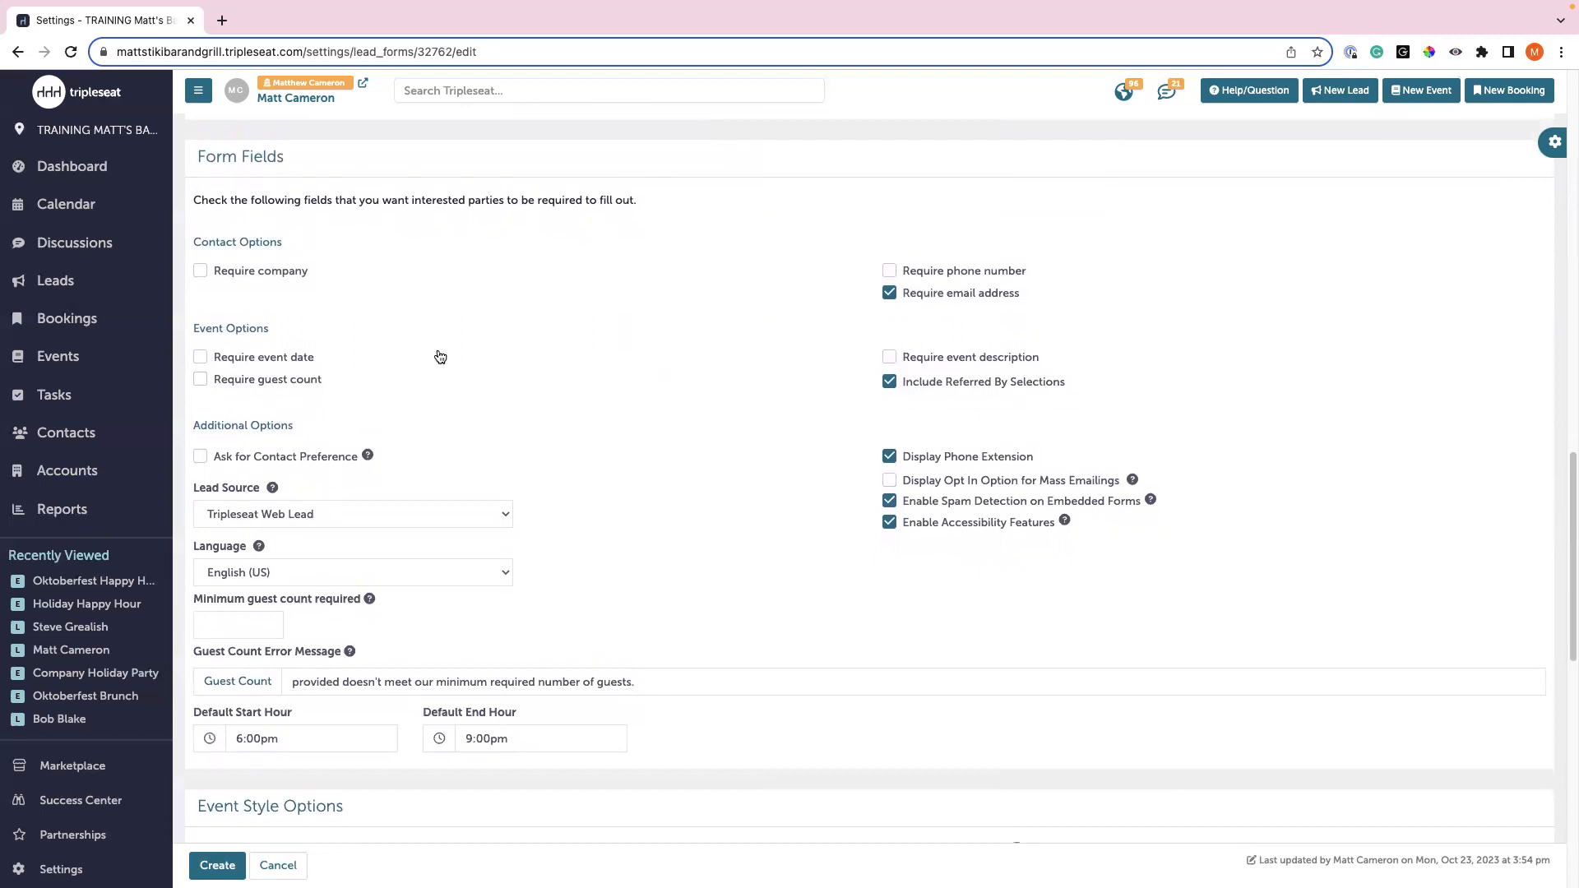
{"action": "left_click", "coordinate": [275, 362]}
{"action": "left_click", "coordinate": [280, 367]}
{"action": "left_click", "coordinate": [323, 371]}
{"action": "scroll", "coordinate": [569, 391], "scroll_direction": "down", "scroll_amount": 2}
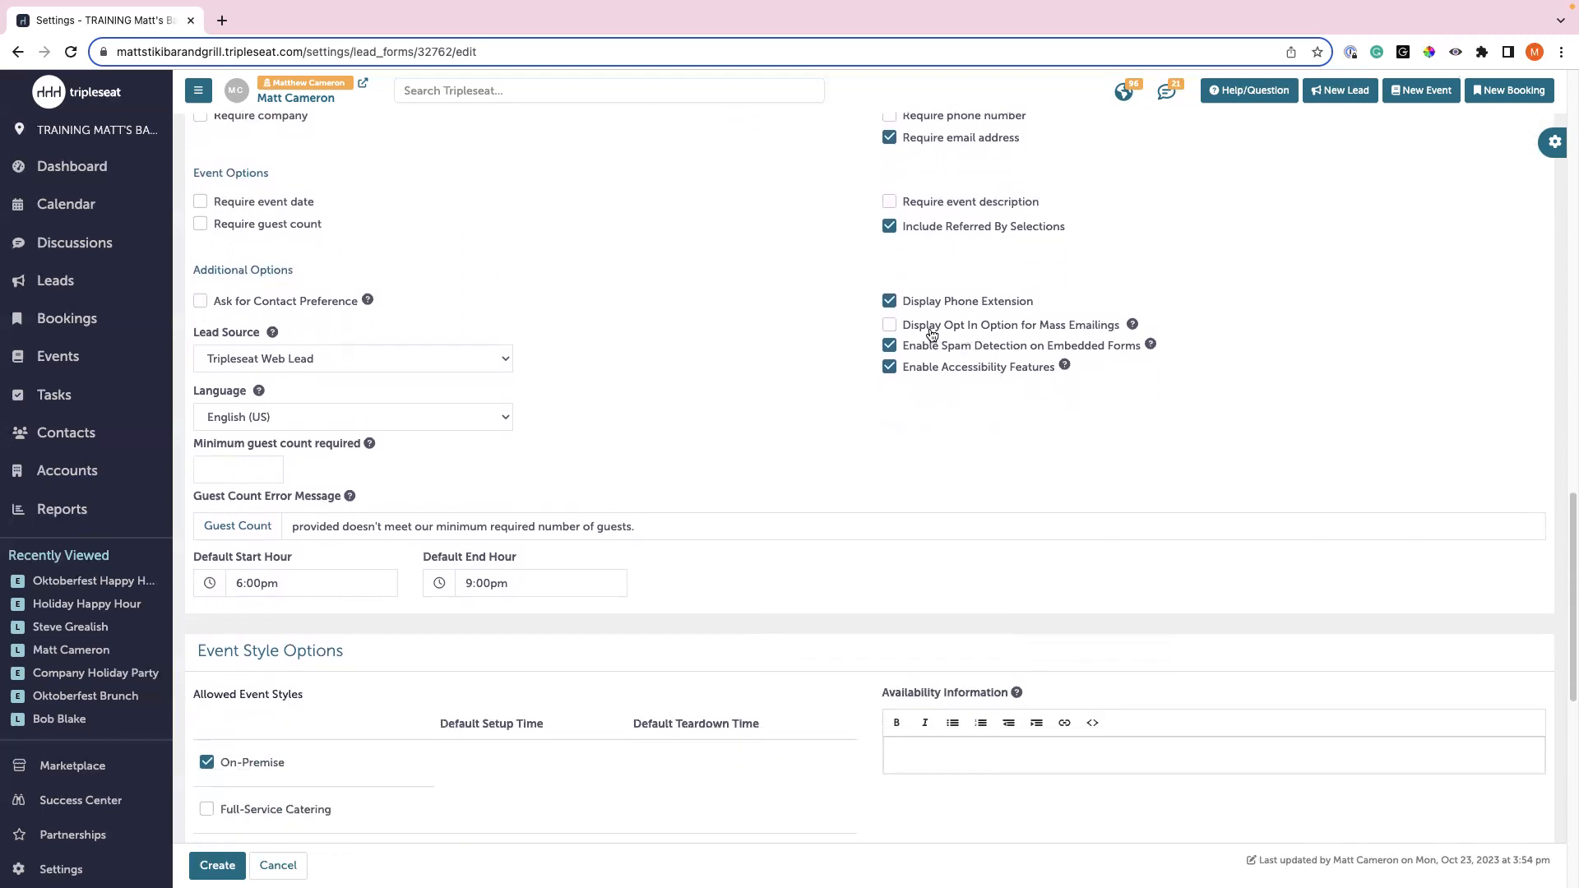
{"action": "left_click", "coordinate": [890, 326]}
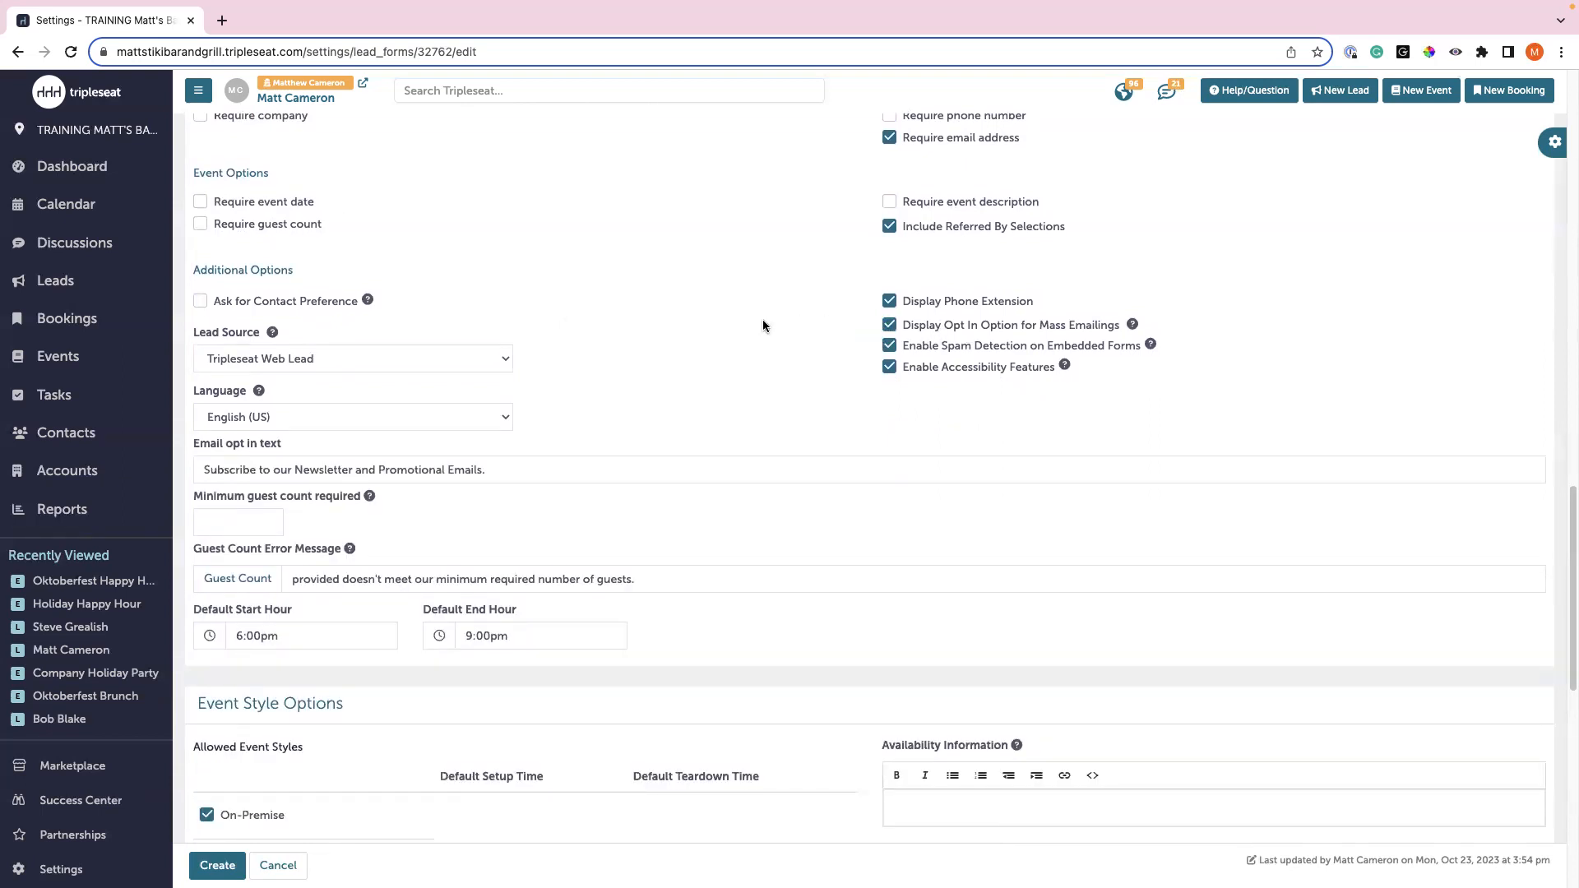
{"action": "scroll", "coordinate": [737, 324], "scroll_direction": "down", "scroll_amount": 1}
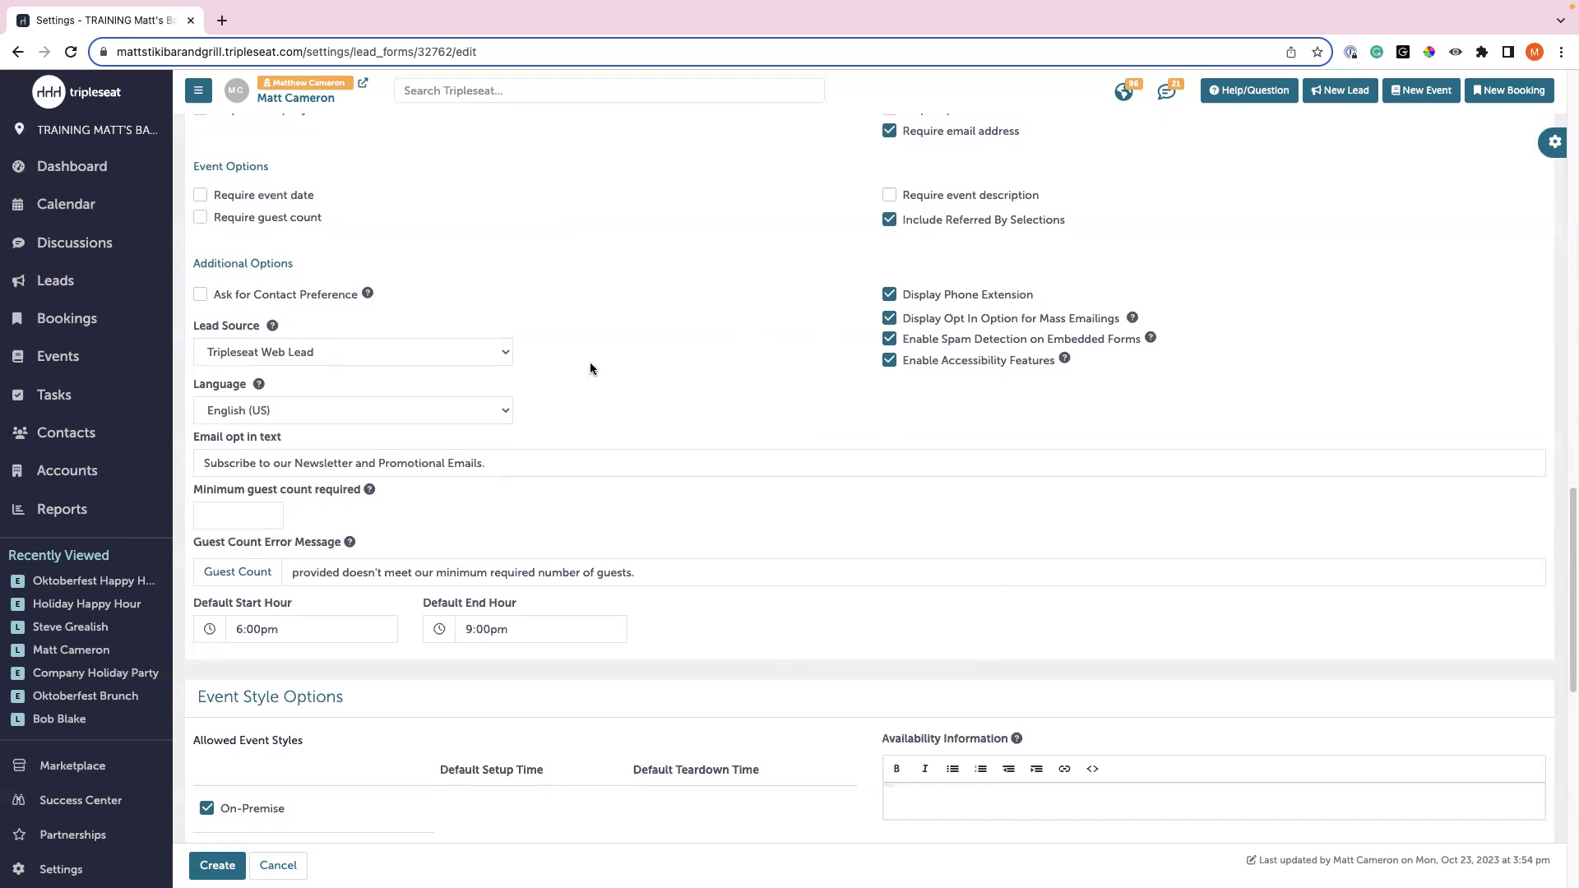
- Change the lead form's lead source from Tripleseat Web Lead to Holiday Campaign 2023
{"action": "left_click", "coordinate": [255, 352]}
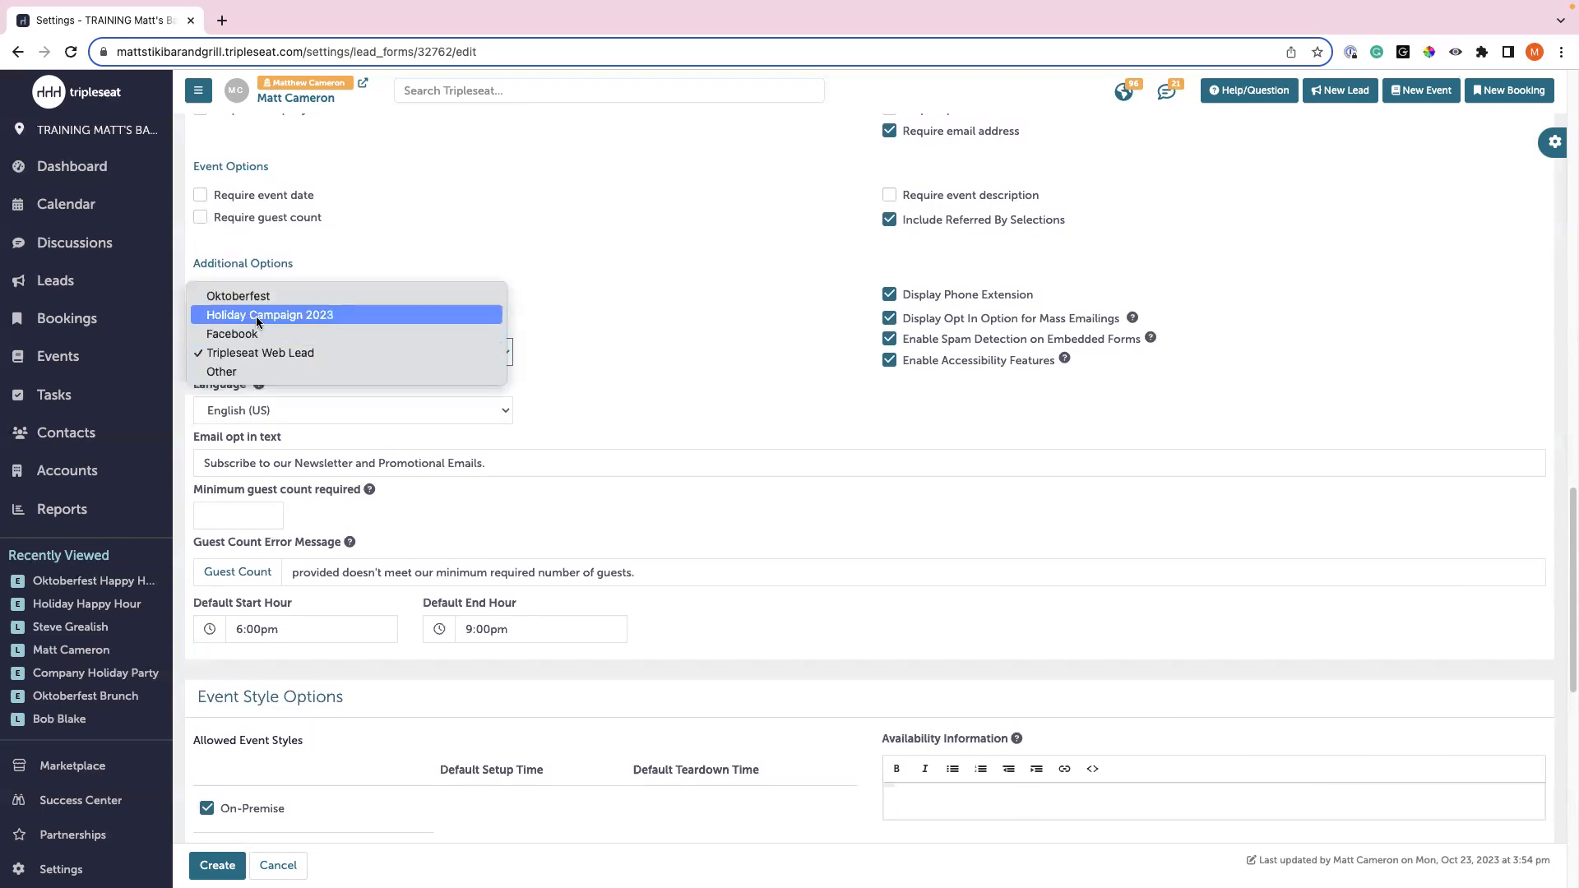
{"action": "left_click", "coordinate": [257, 316]}
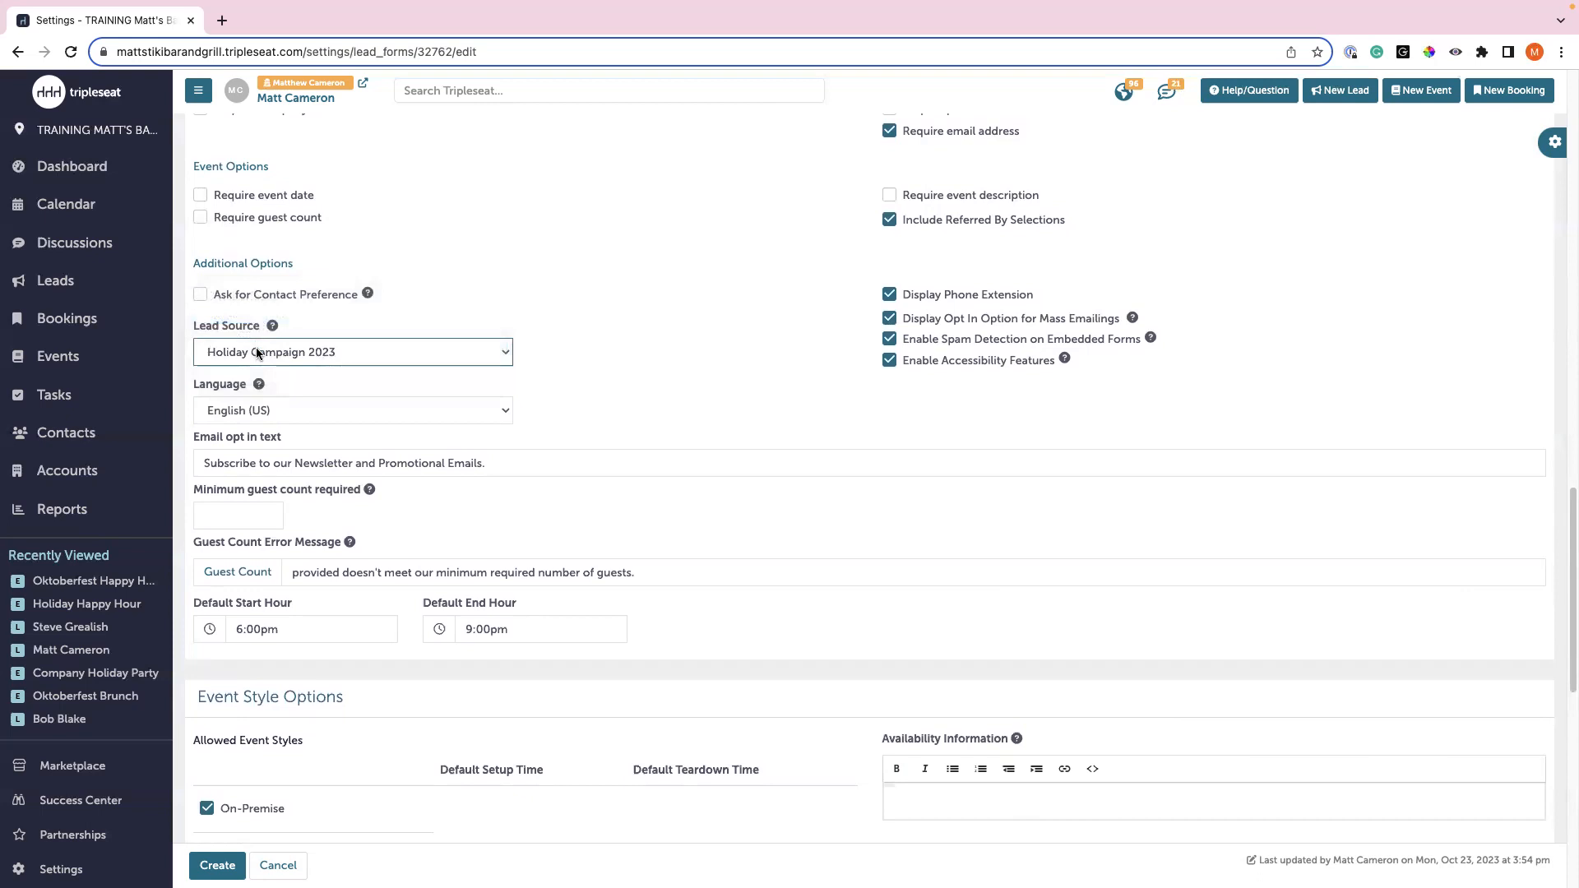
{"action": "left_click", "coordinate": [504, 316]}
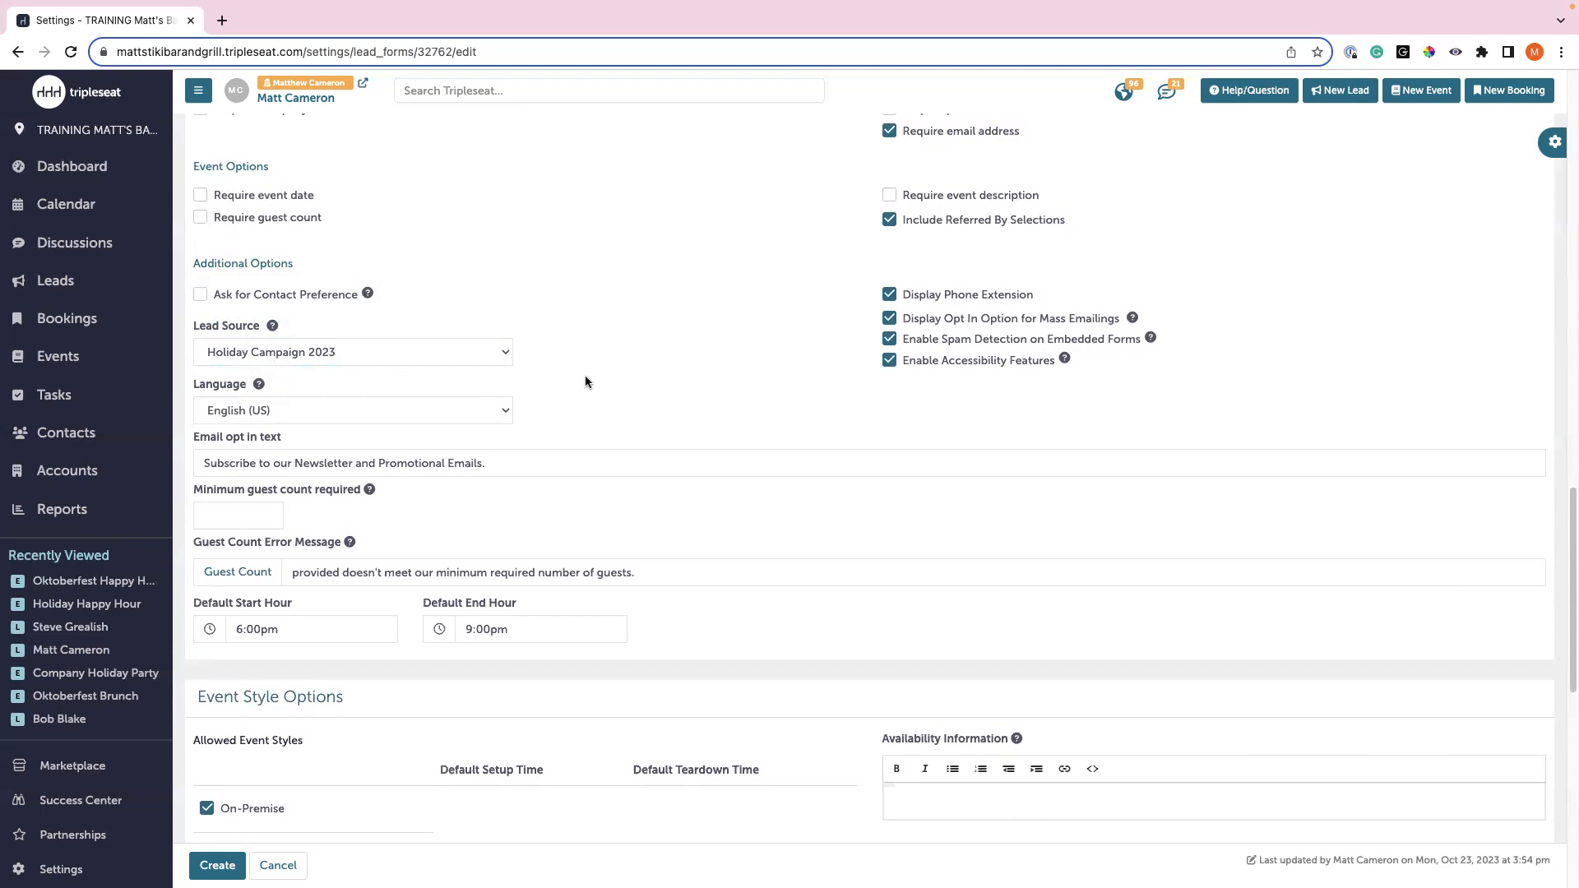
{"action": "scroll", "coordinate": [585, 379], "scroll_direction": "down", "scroll_amount": 1}
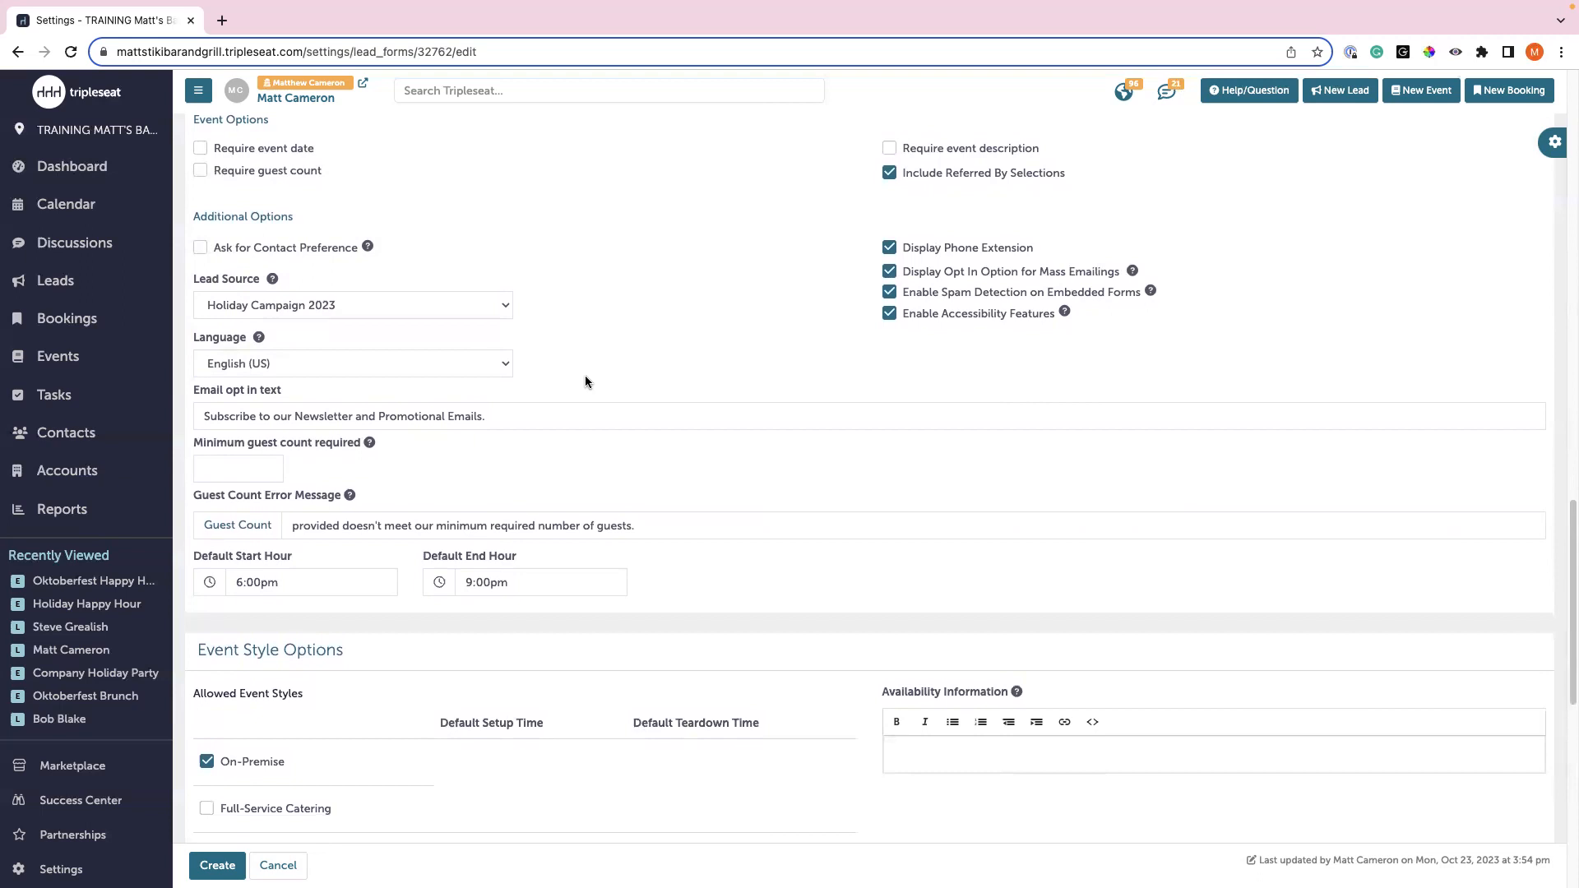
{"action": "scroll", "coordinate": [584, 371], "scroll_direction": "down", "scroll_amount": 5}
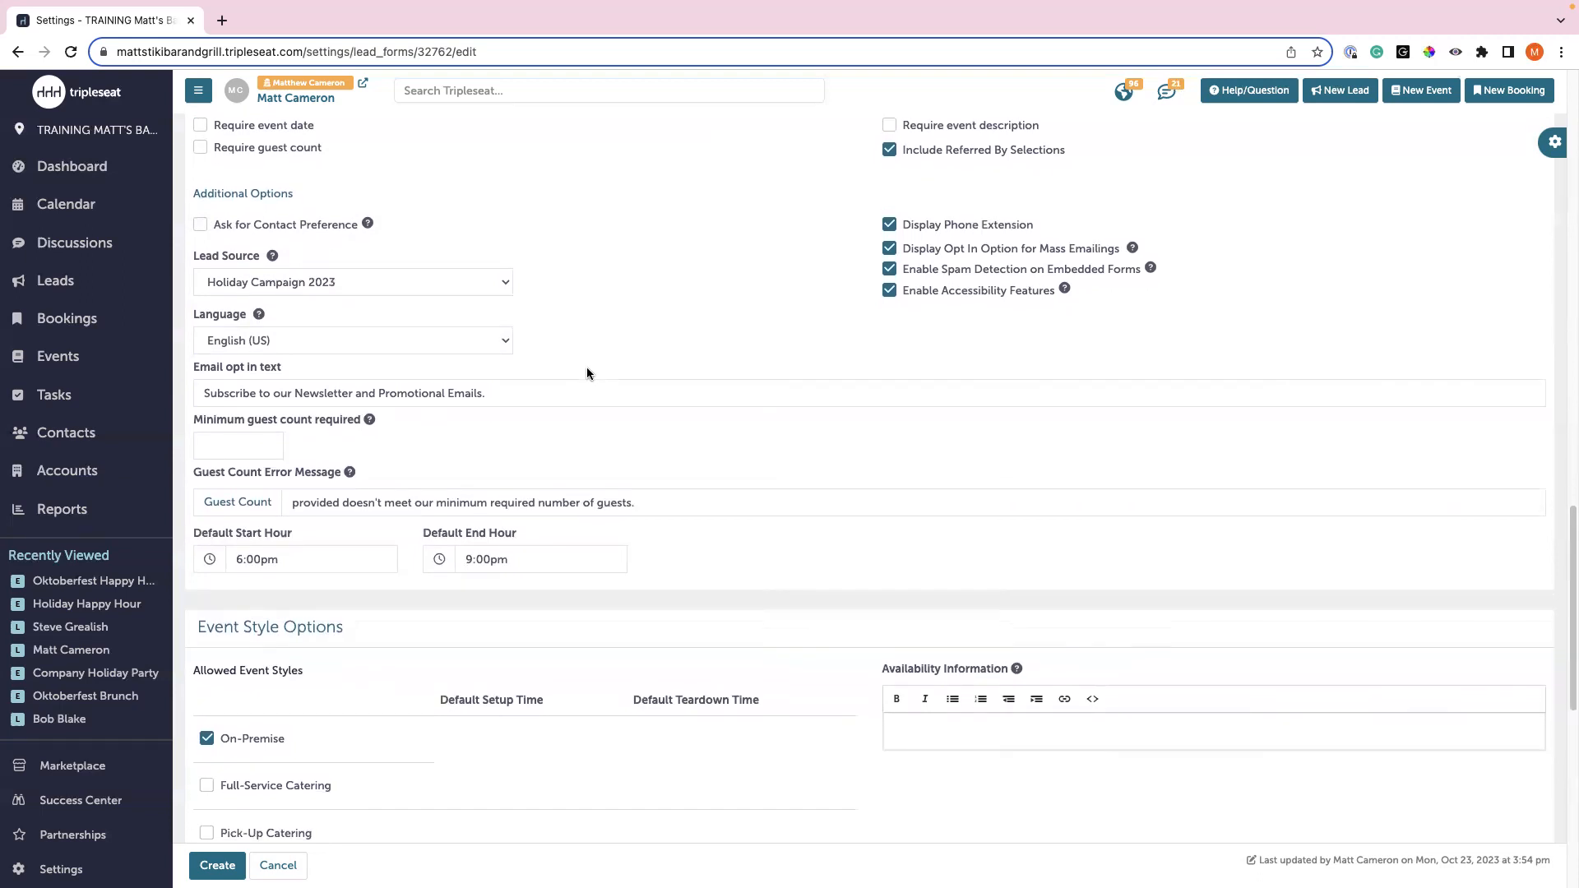
{"action": "scroll", "coordinate": [586, 372], "scroll_direction": "down", "scroll_amount": 3}
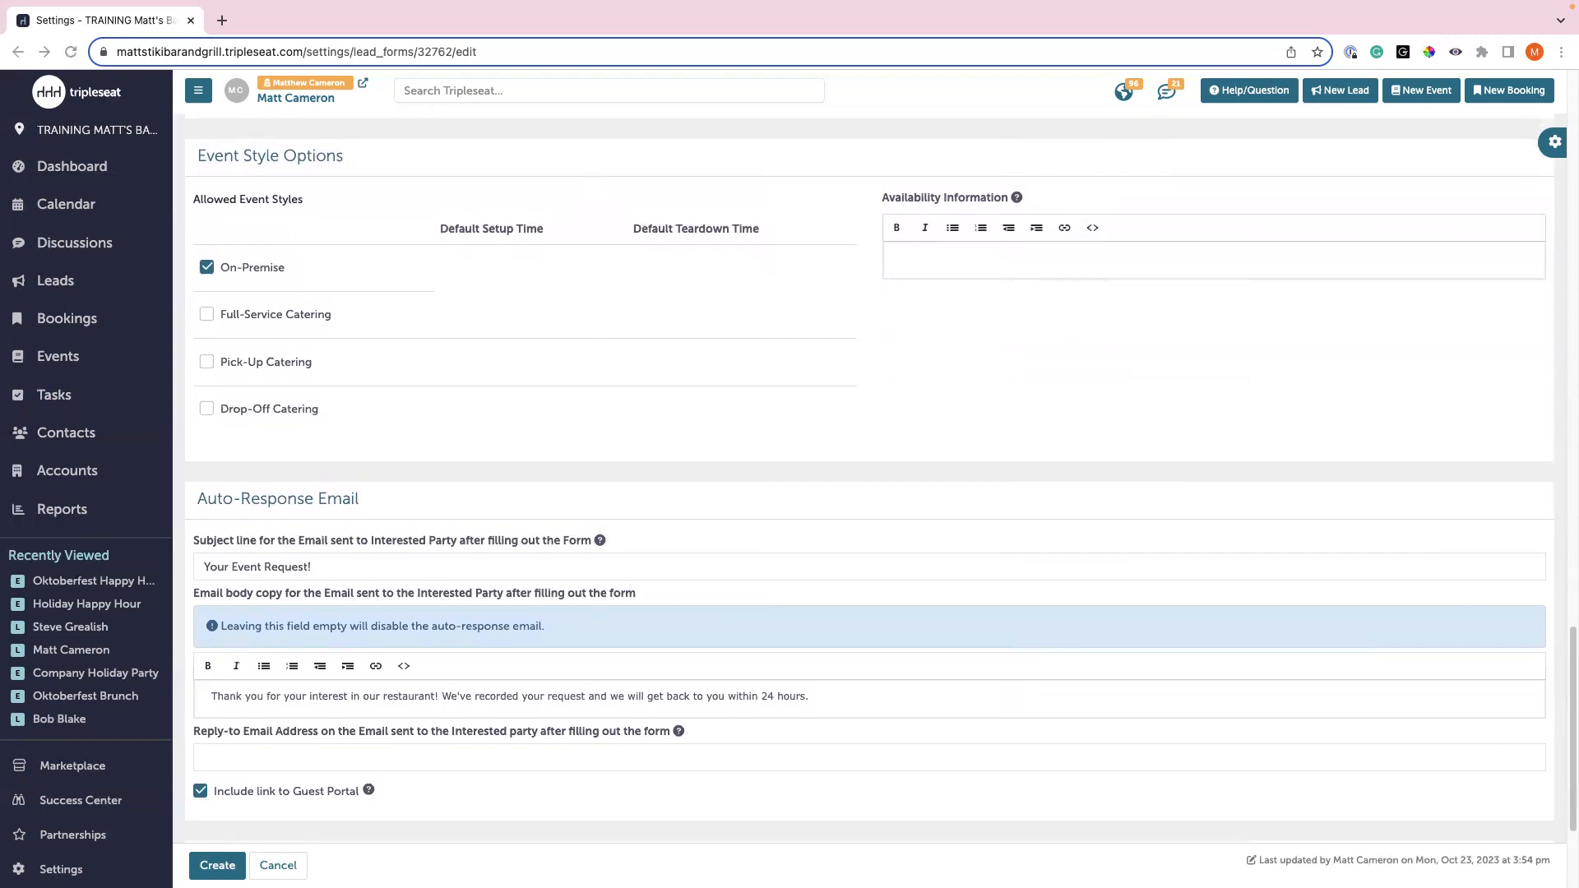
- Write the availability note: events November 24th–December 31st can order from the seasonal holiday menu
{"action": "left_click", "coordinate": [988, 257]}
{"action": "left_click", "coordinate": [988, 256]}
{"action": "type", "text": "Events hosted between"}
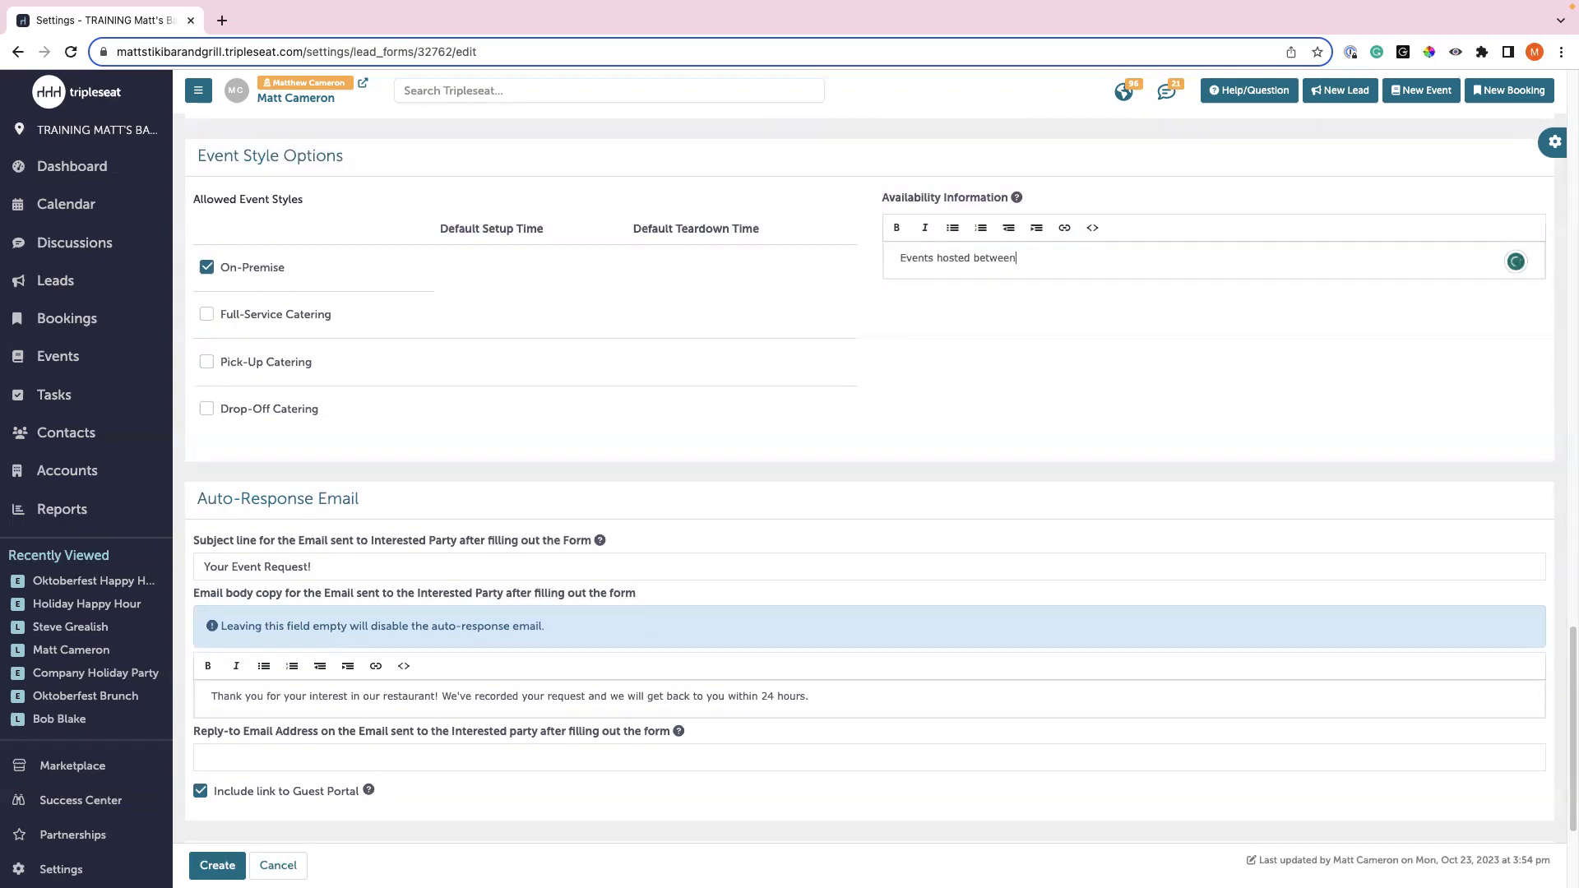
{"action": "type", "text": " November 24th and December 31st will have the option to order from ou"}
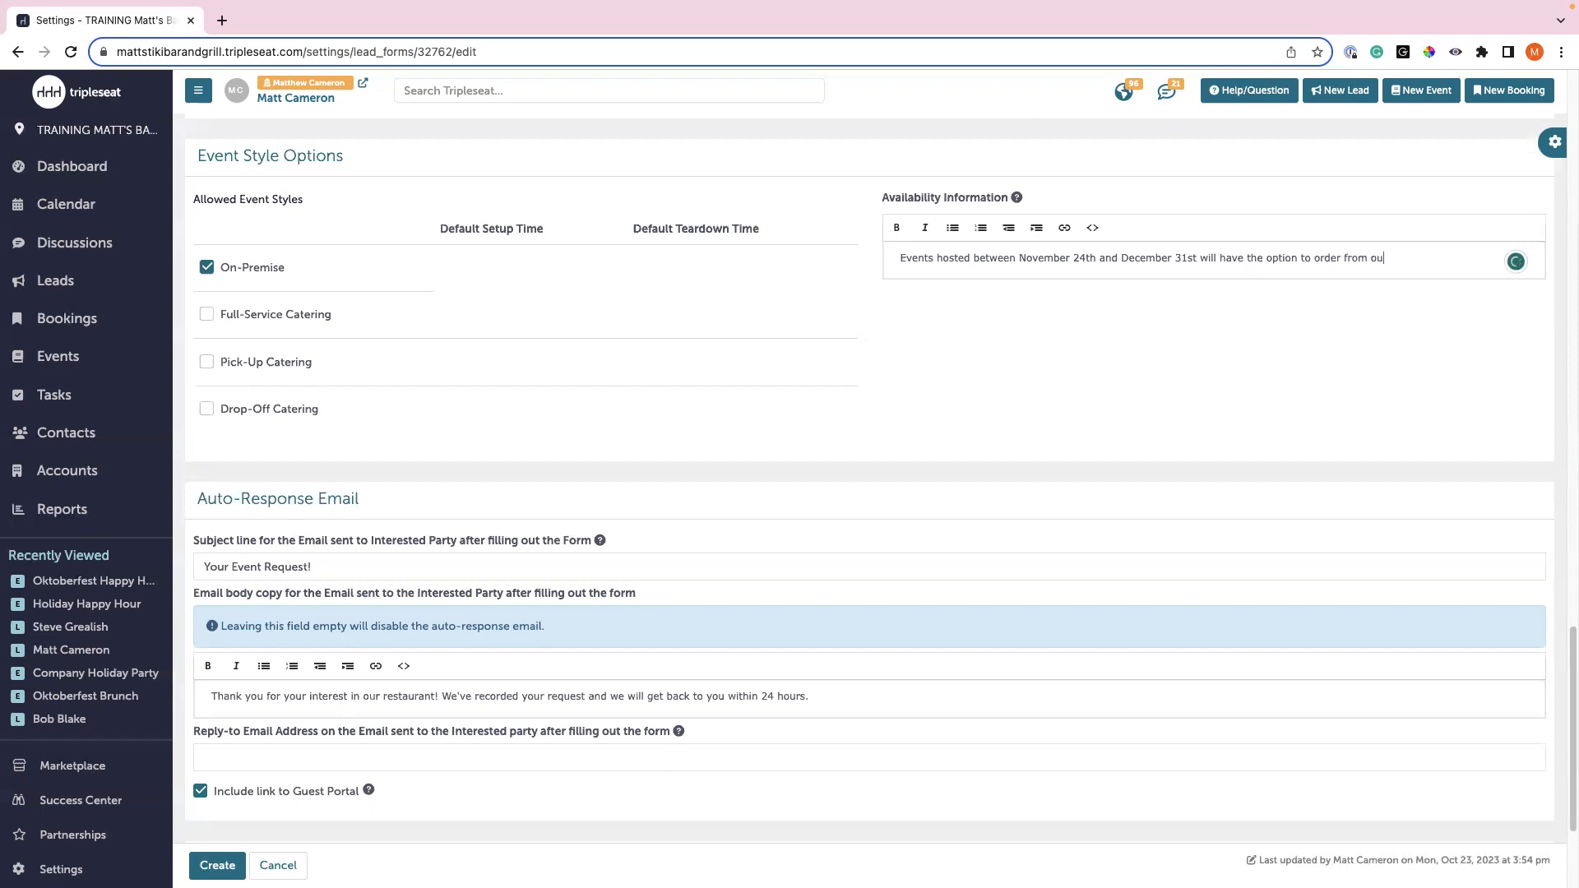
{"action": "type", "text": "r seasonal; "}
{"action": "type", "text": "holiday menu."}
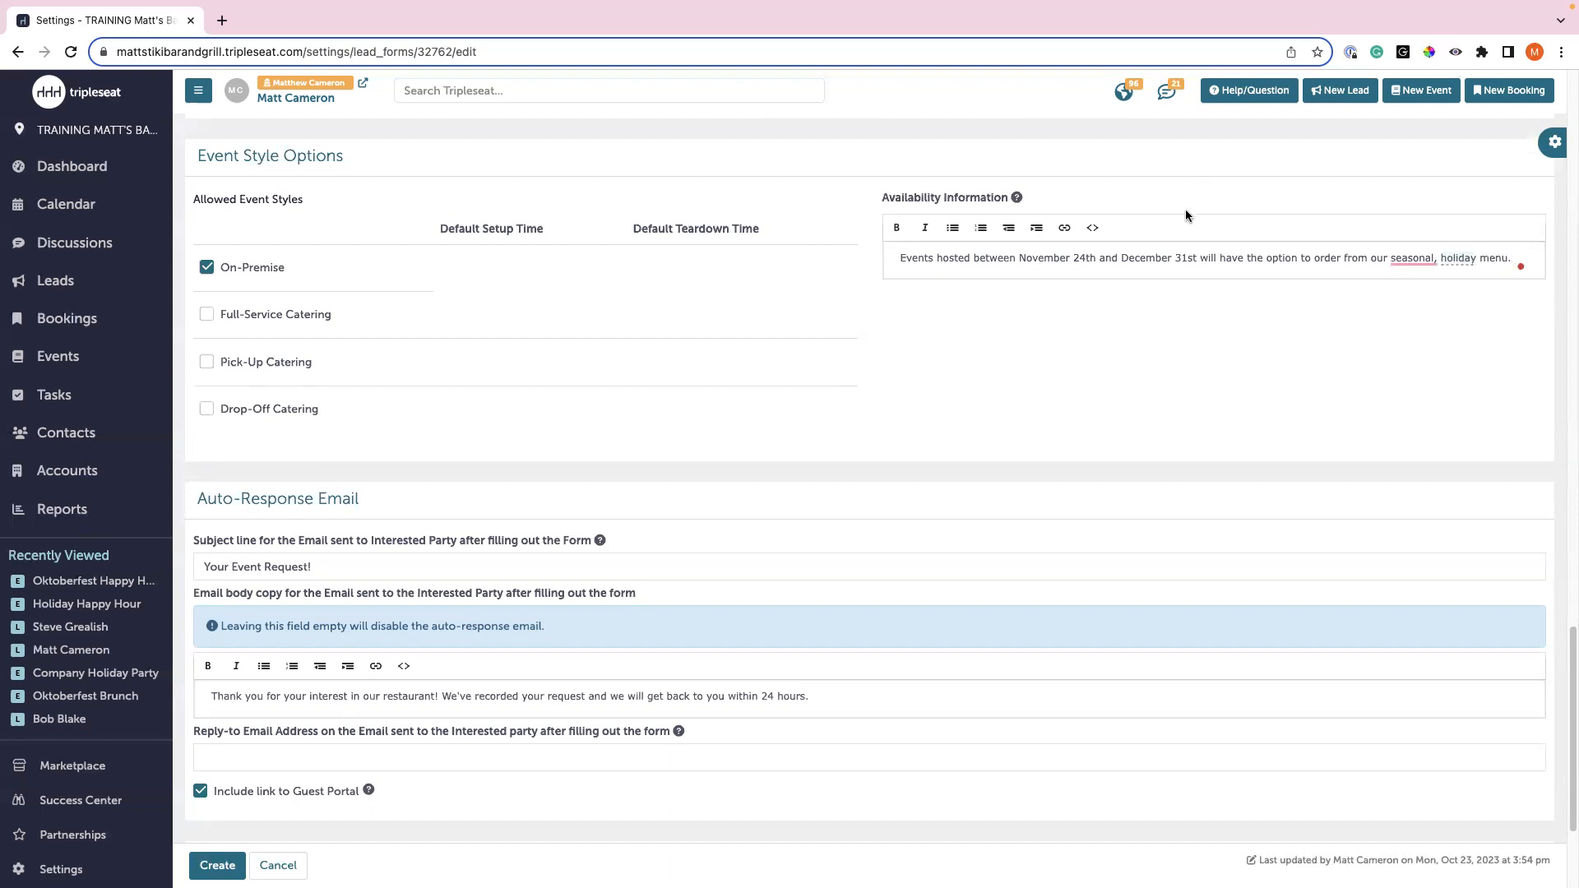
{"action": "mouse_move", "coordinate": [1427, 261]}
- Save the Holiday Campaign 2023 lead form with the Create button at the bottom
{"action": "scroll", "coordinate": [302, 336], "scroll_direction": "down", "scroll_amount": 3}
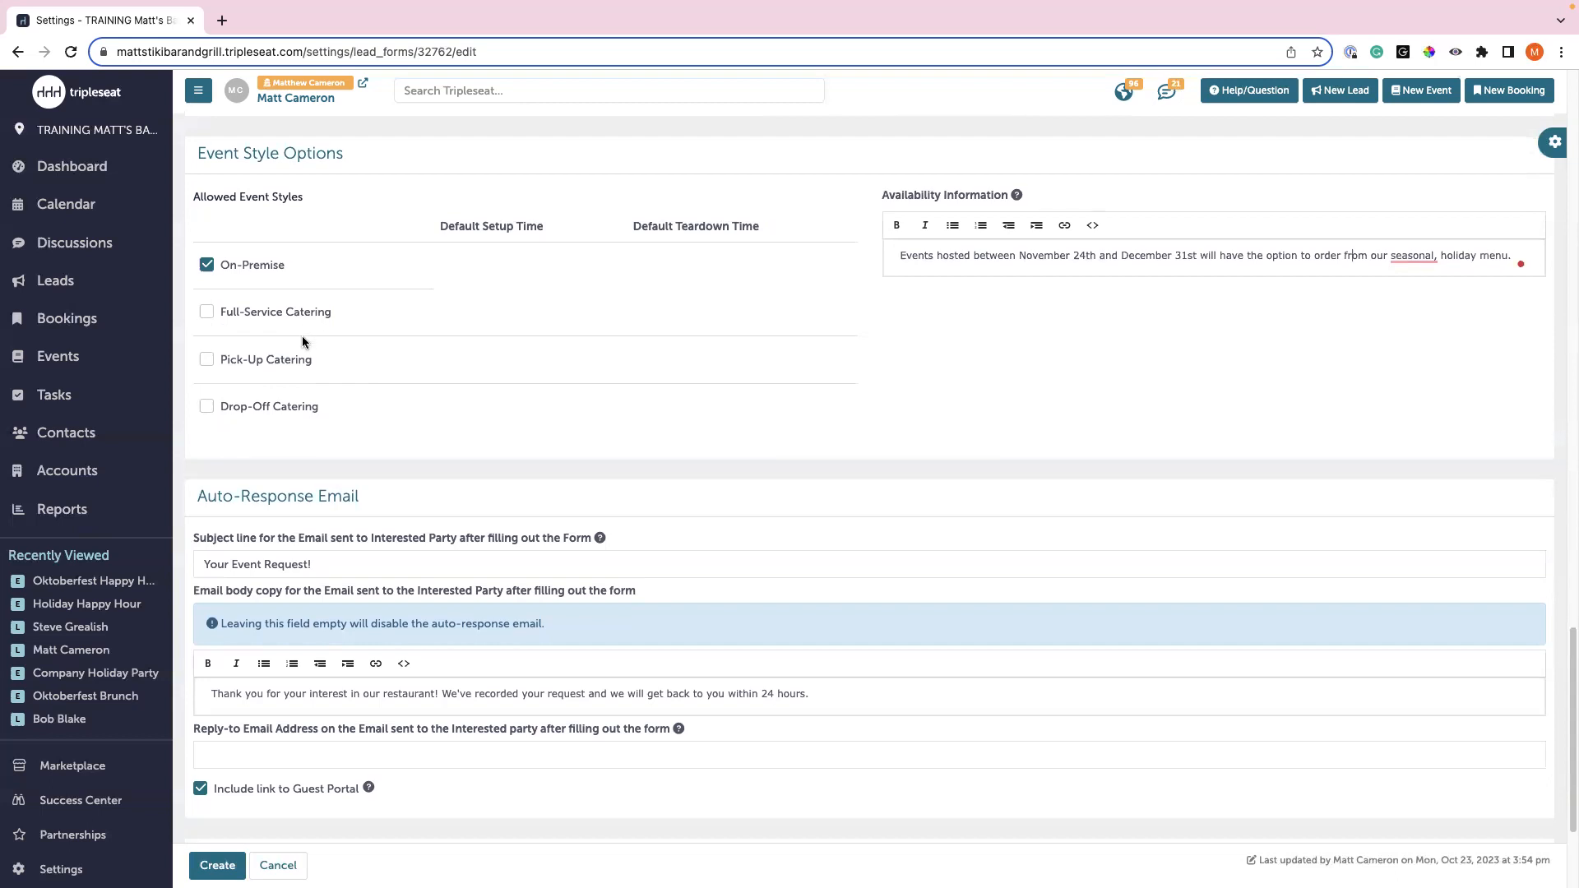
{"action": "scroll", "coordinate": [306, 344], "scroll_direction": "down", "scroll_amount": 2}
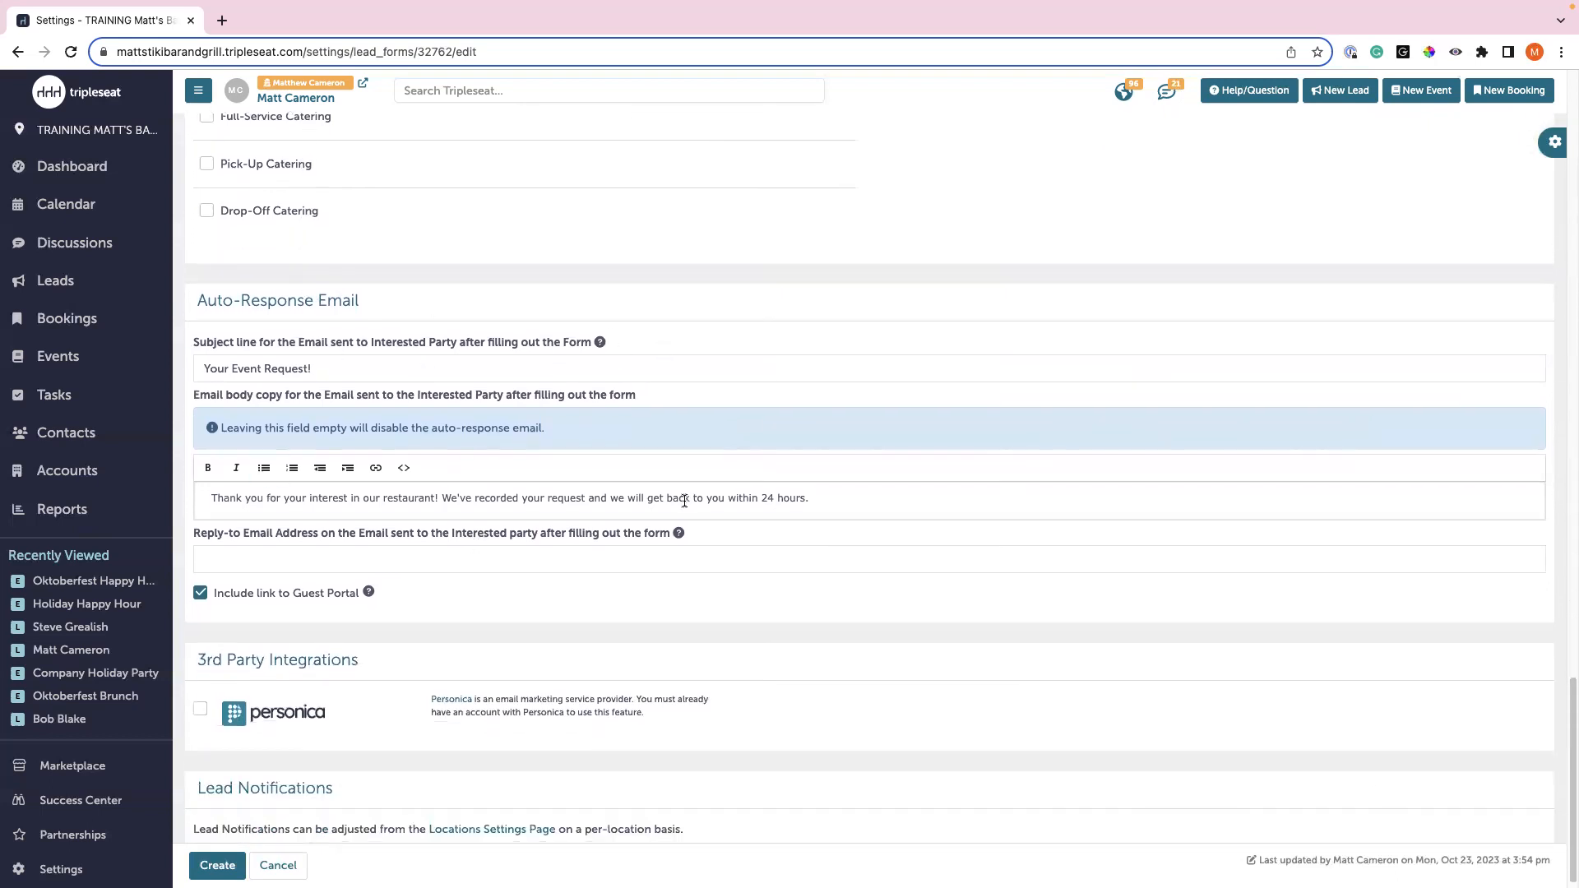
{"action": "scroll", "coordinate": [682, 502], "scroll_direction": "down", "scroll_amount": 1}
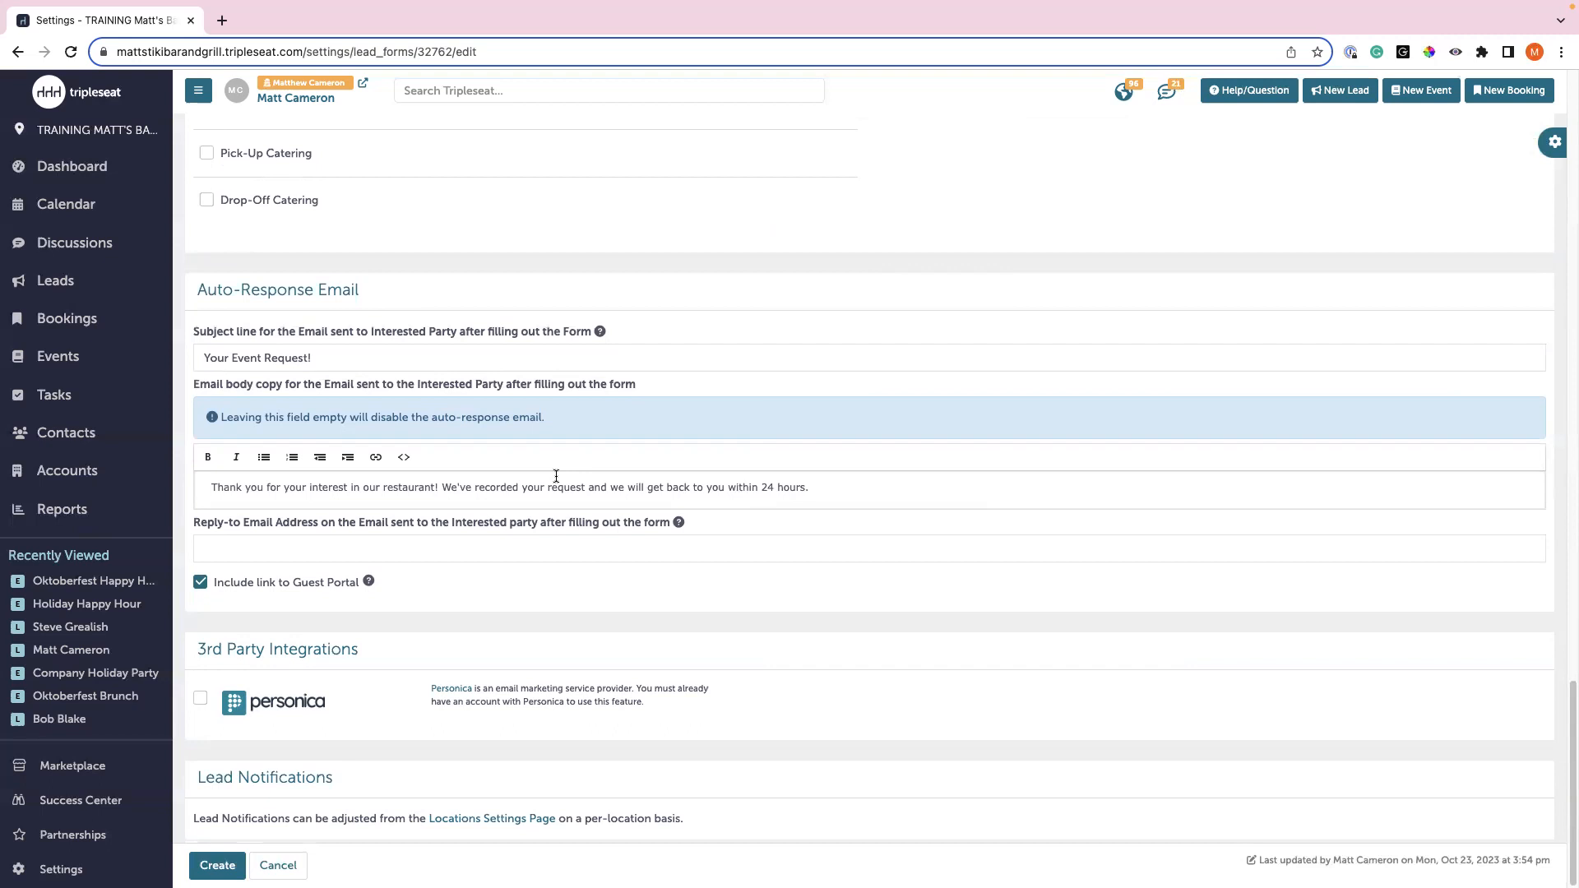
{"action": "left_click", "coordinate": [216, 865]}
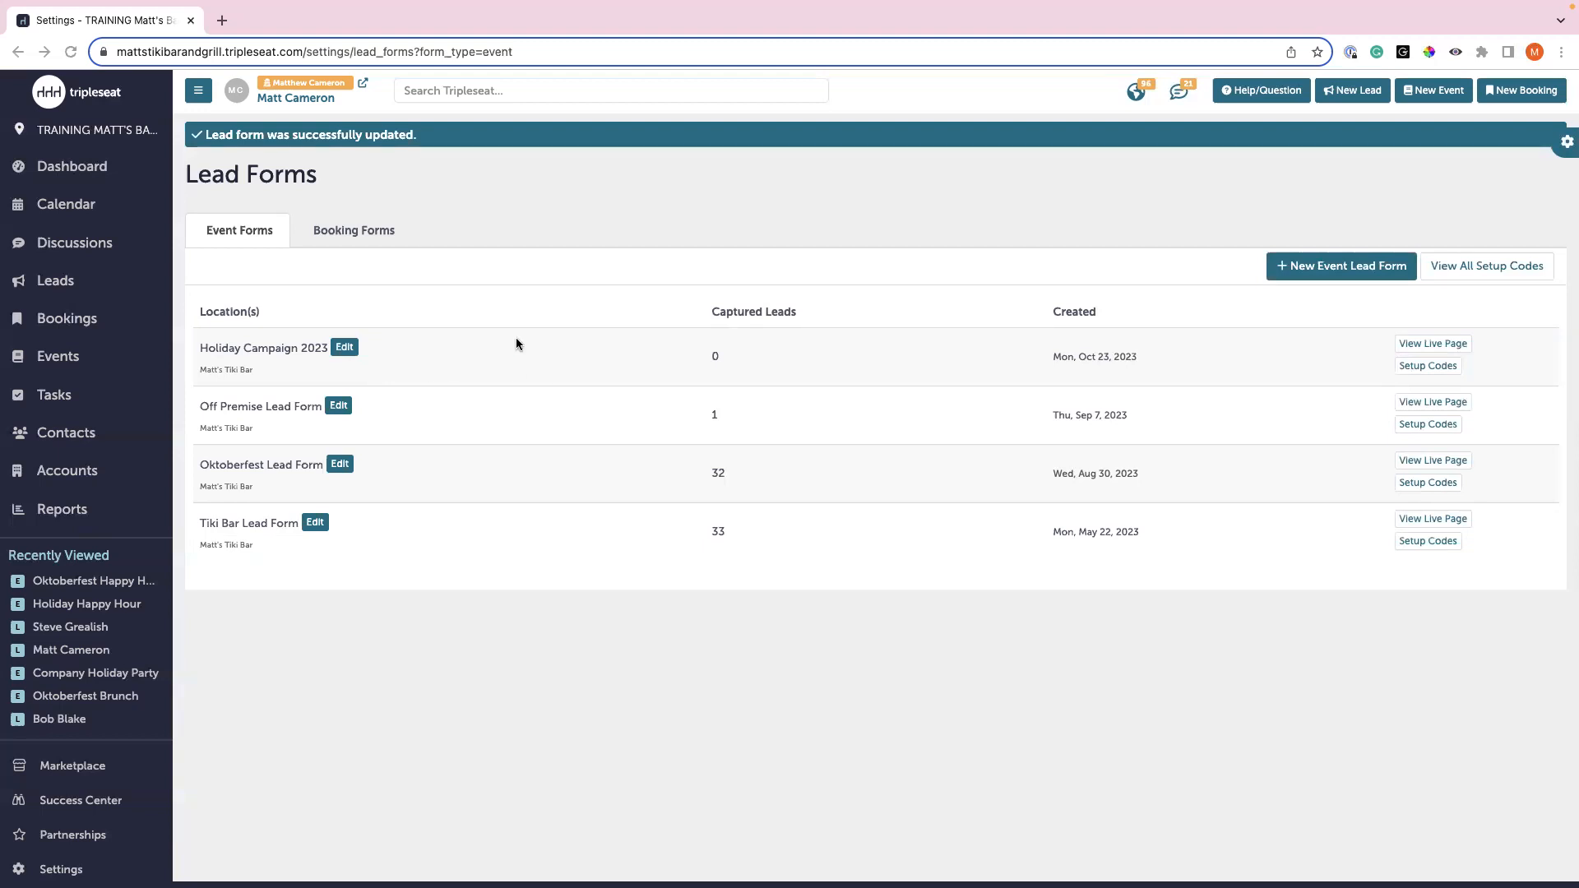
- Open the holiday form's live page in a new tab, select its web address, and return to Lead Forms
{"action": "left_click", "coordinate": [1454, 348]}
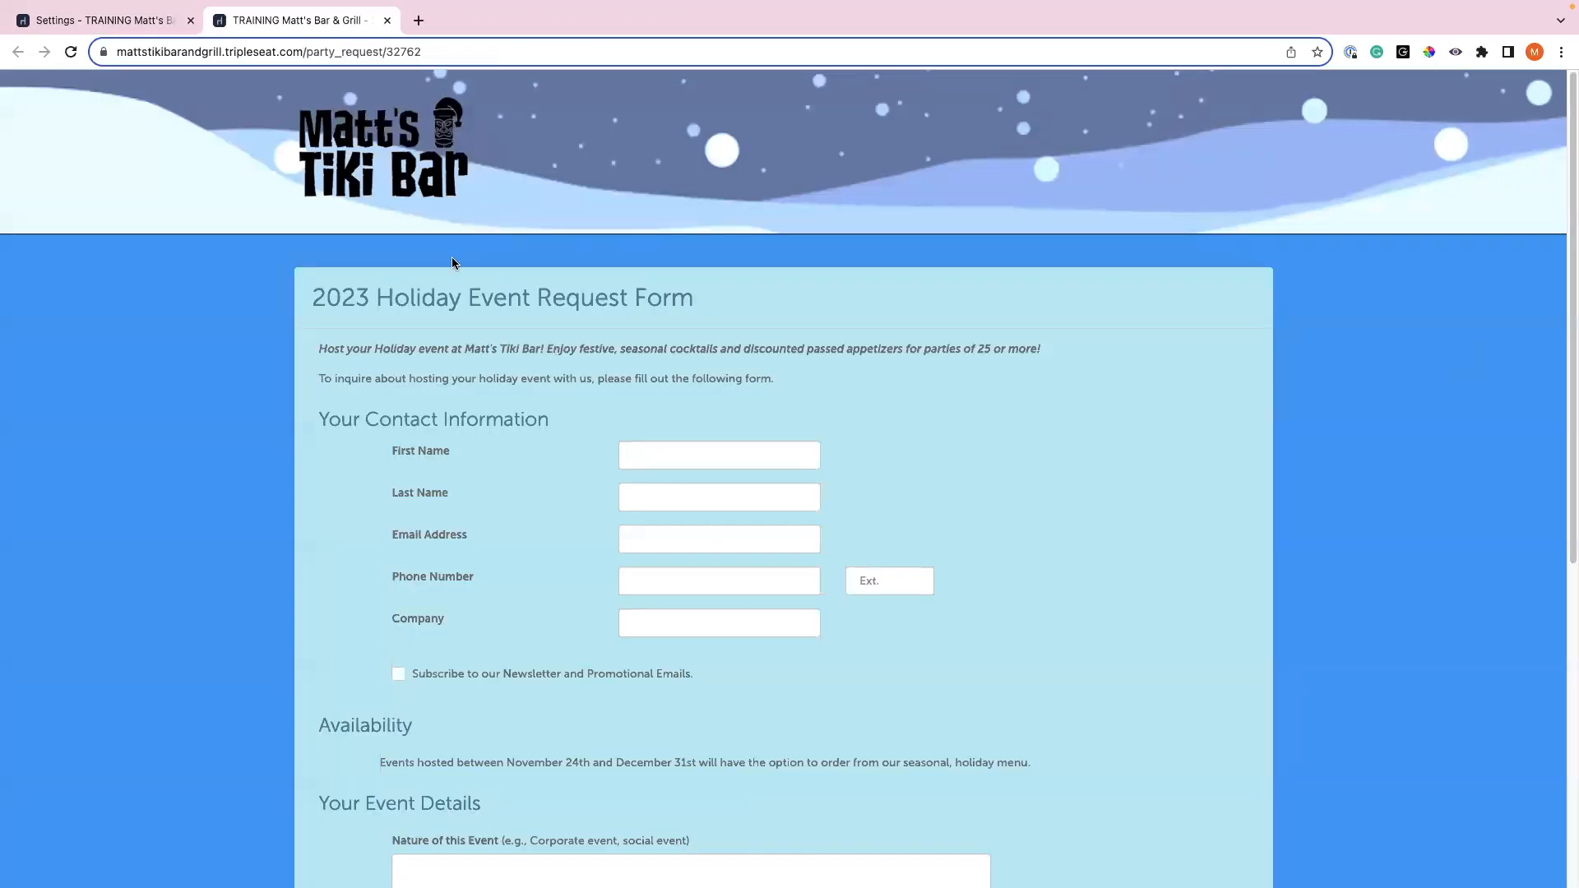
{"action": "left_click", "coordinate": [150, 30]}
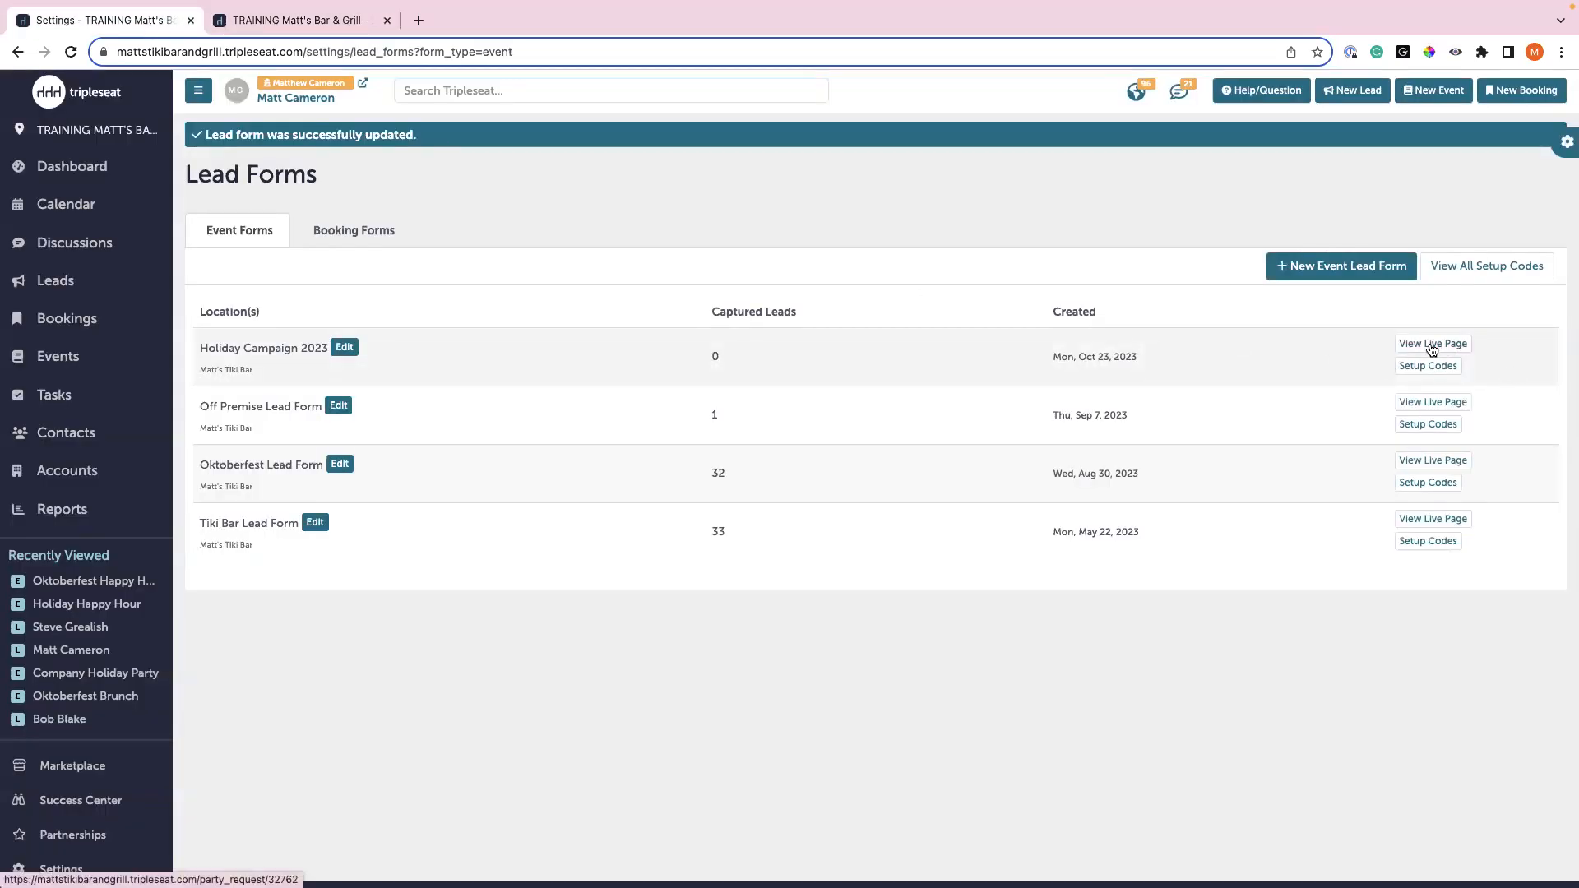
{"action": "left_click", "coordinate": [329, 19]}
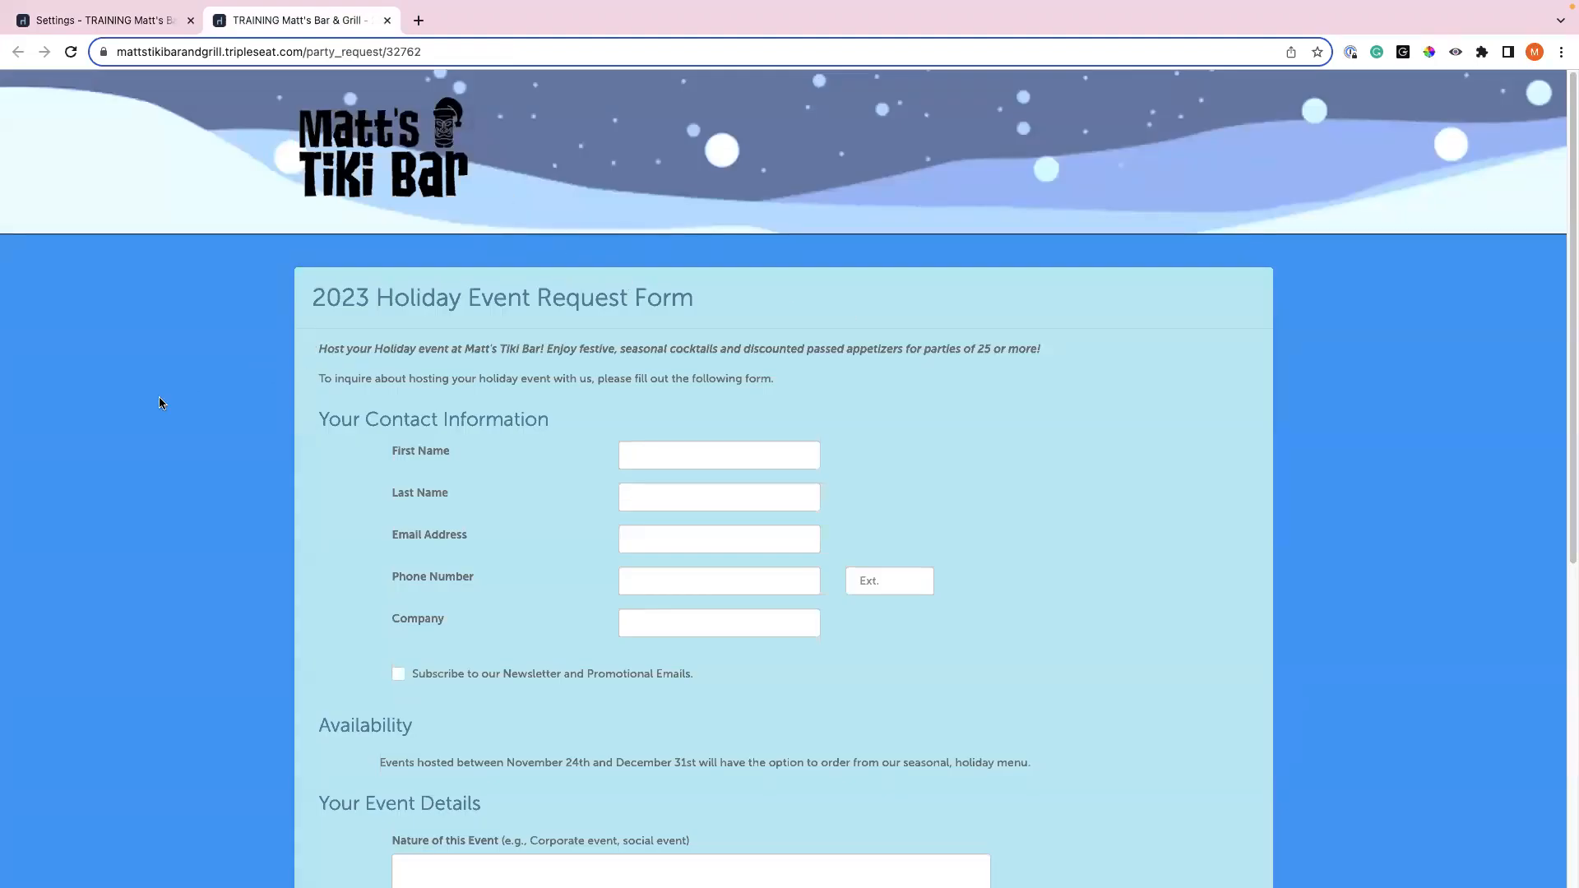
{"action": "scroll", "coordinate": [363, 394], "scroll_direction": "down", "scroll_amount": 5}
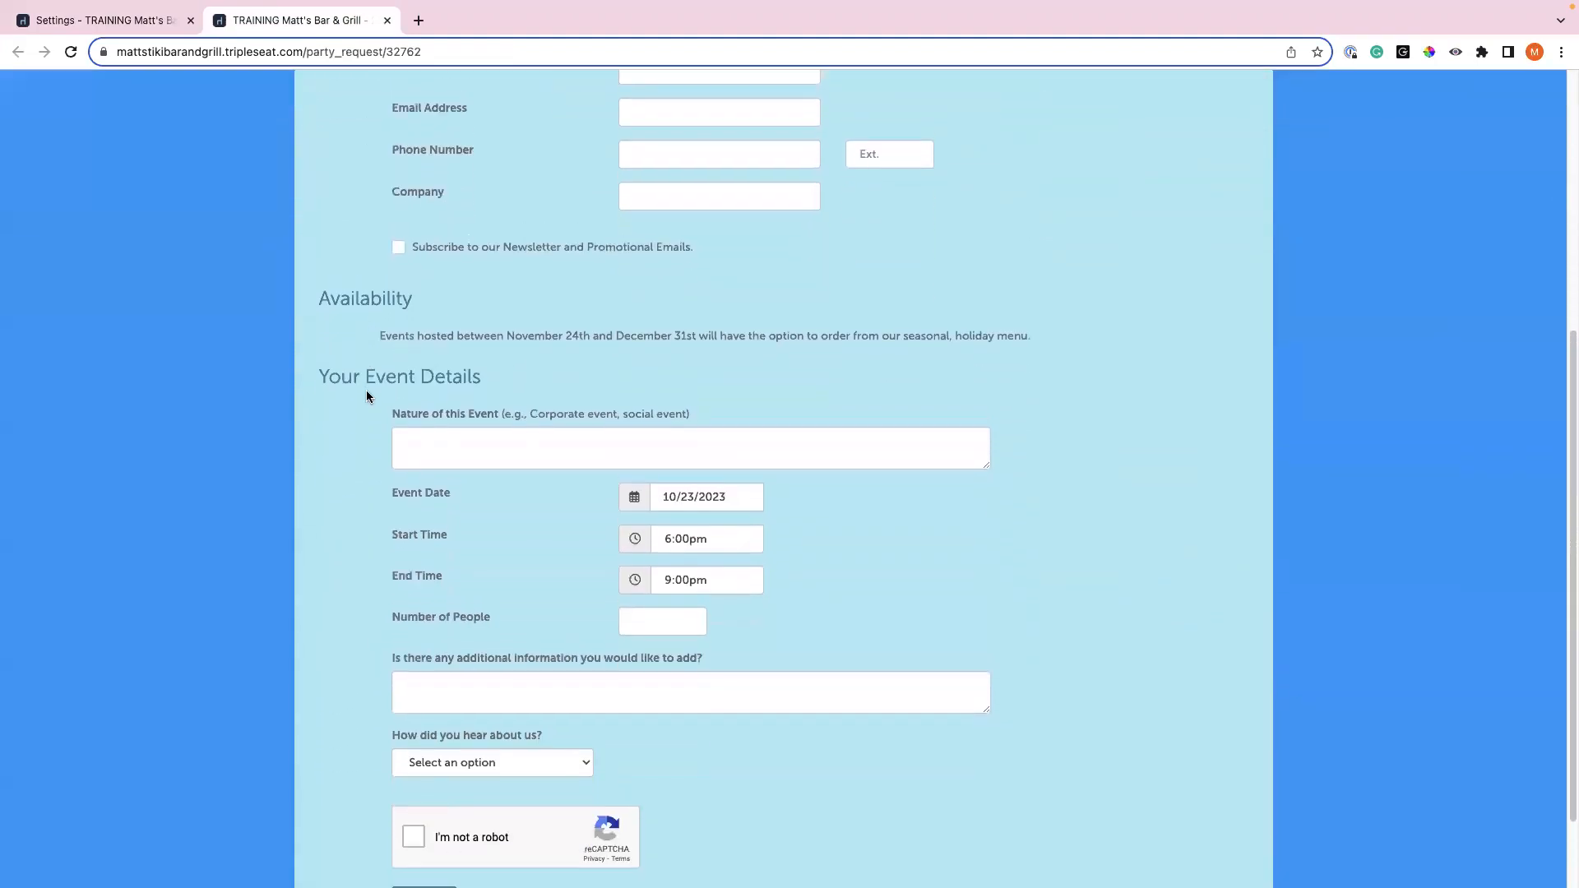
{"action": "scroll", "coordinate": [395, 345], "scroll_direction": "up", "scroll_amount": 5}
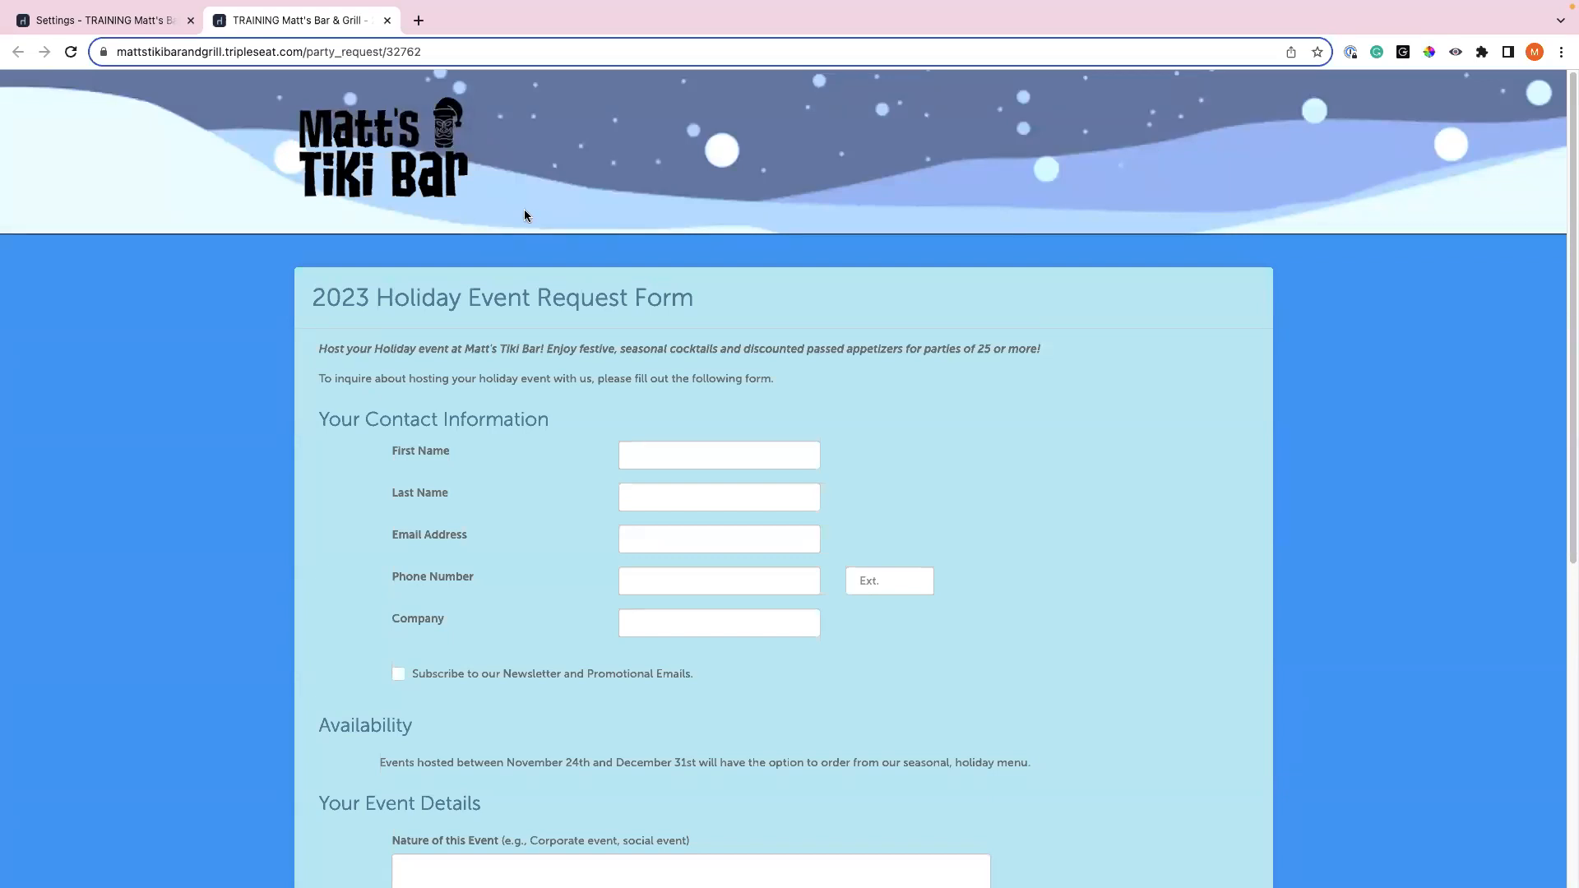
{"action": "left_click", "coordinate": [219, 52]}
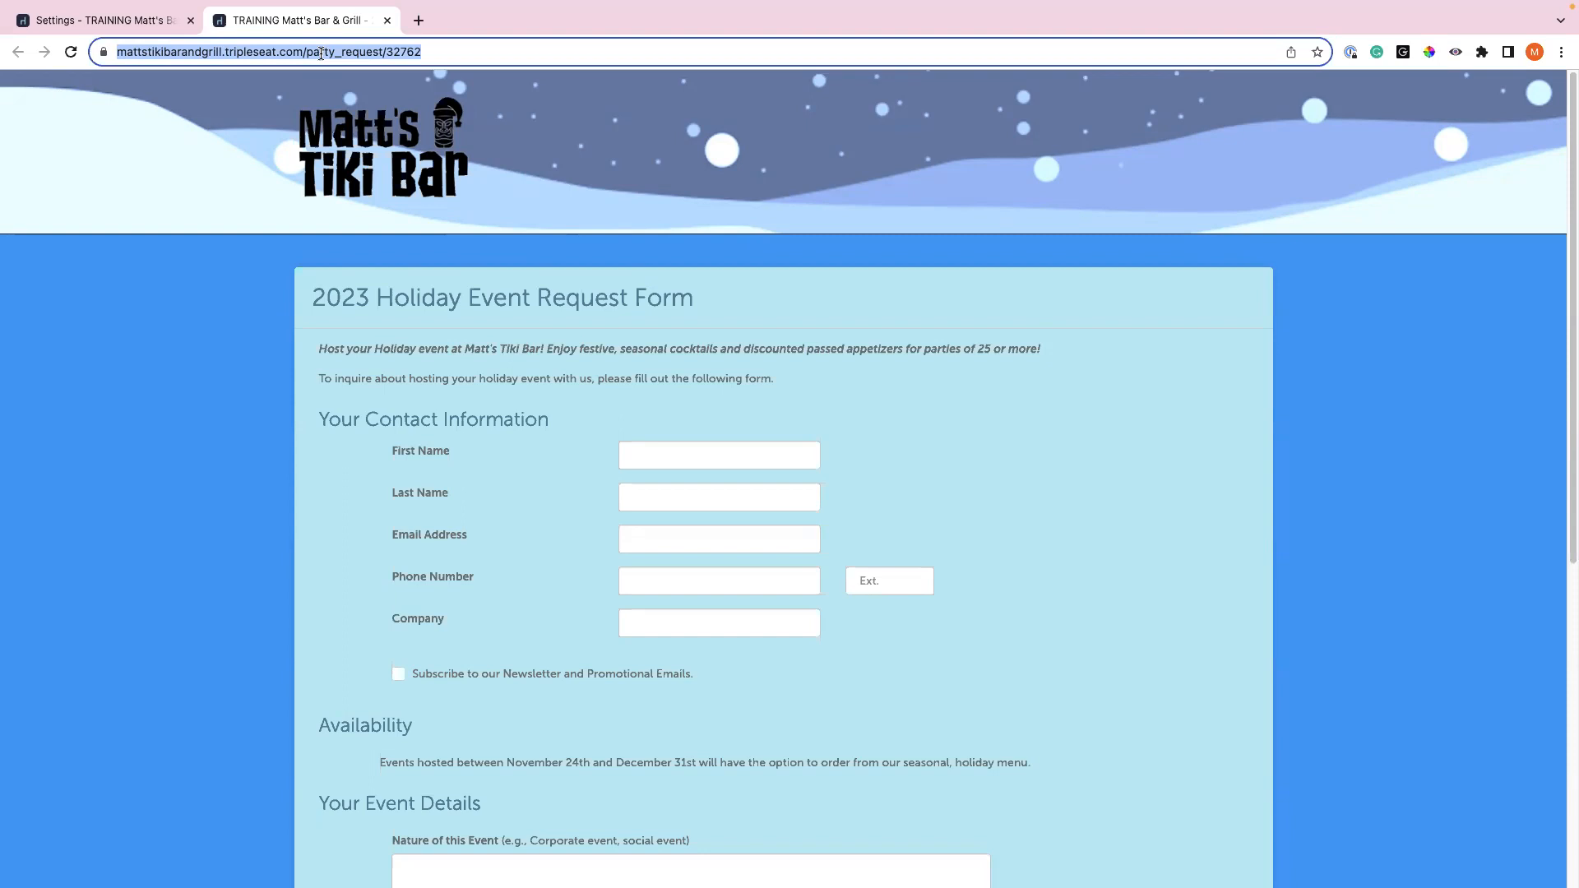
{"action": "triple_click", "coordinate": [265, 51]}
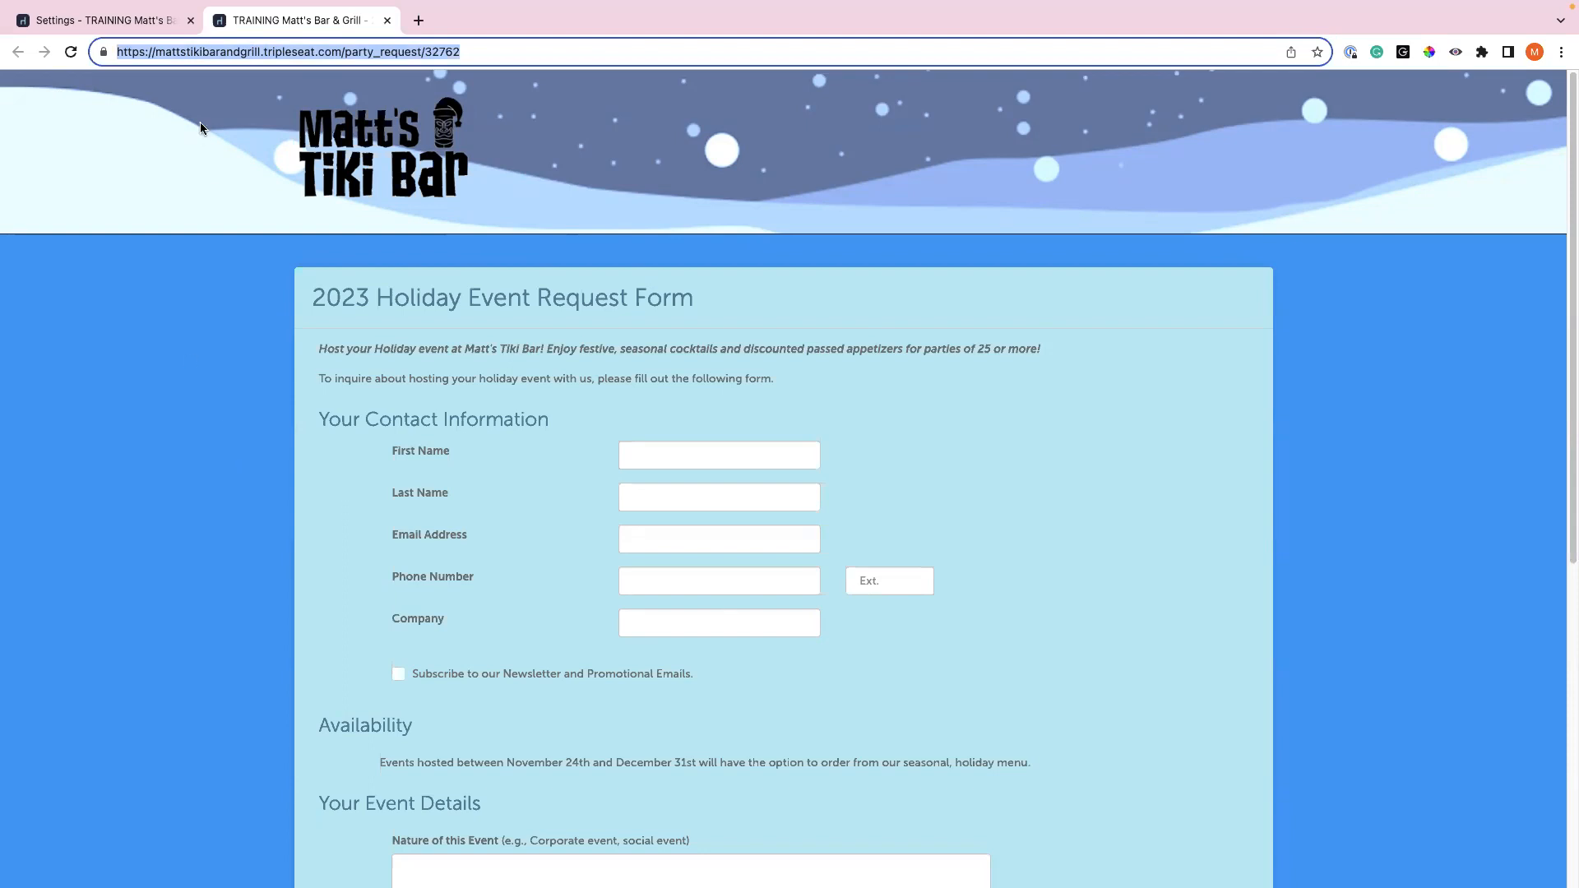
{"action": "left_click", "coordinate": [143, 21]}
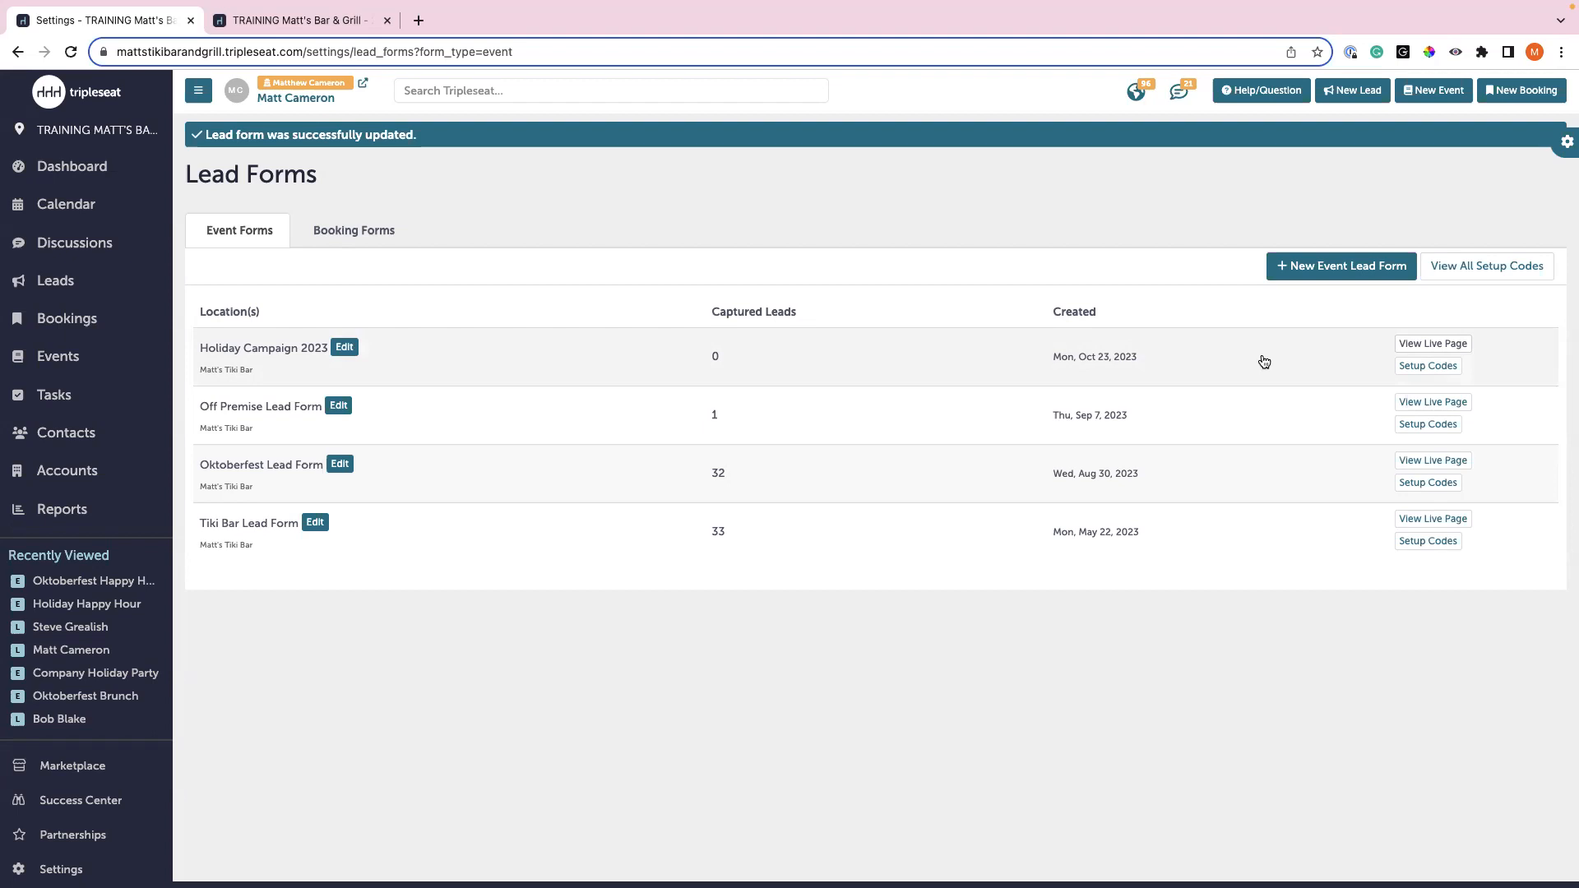
{"action": "left_click", "coordinate": [1443, 372]}
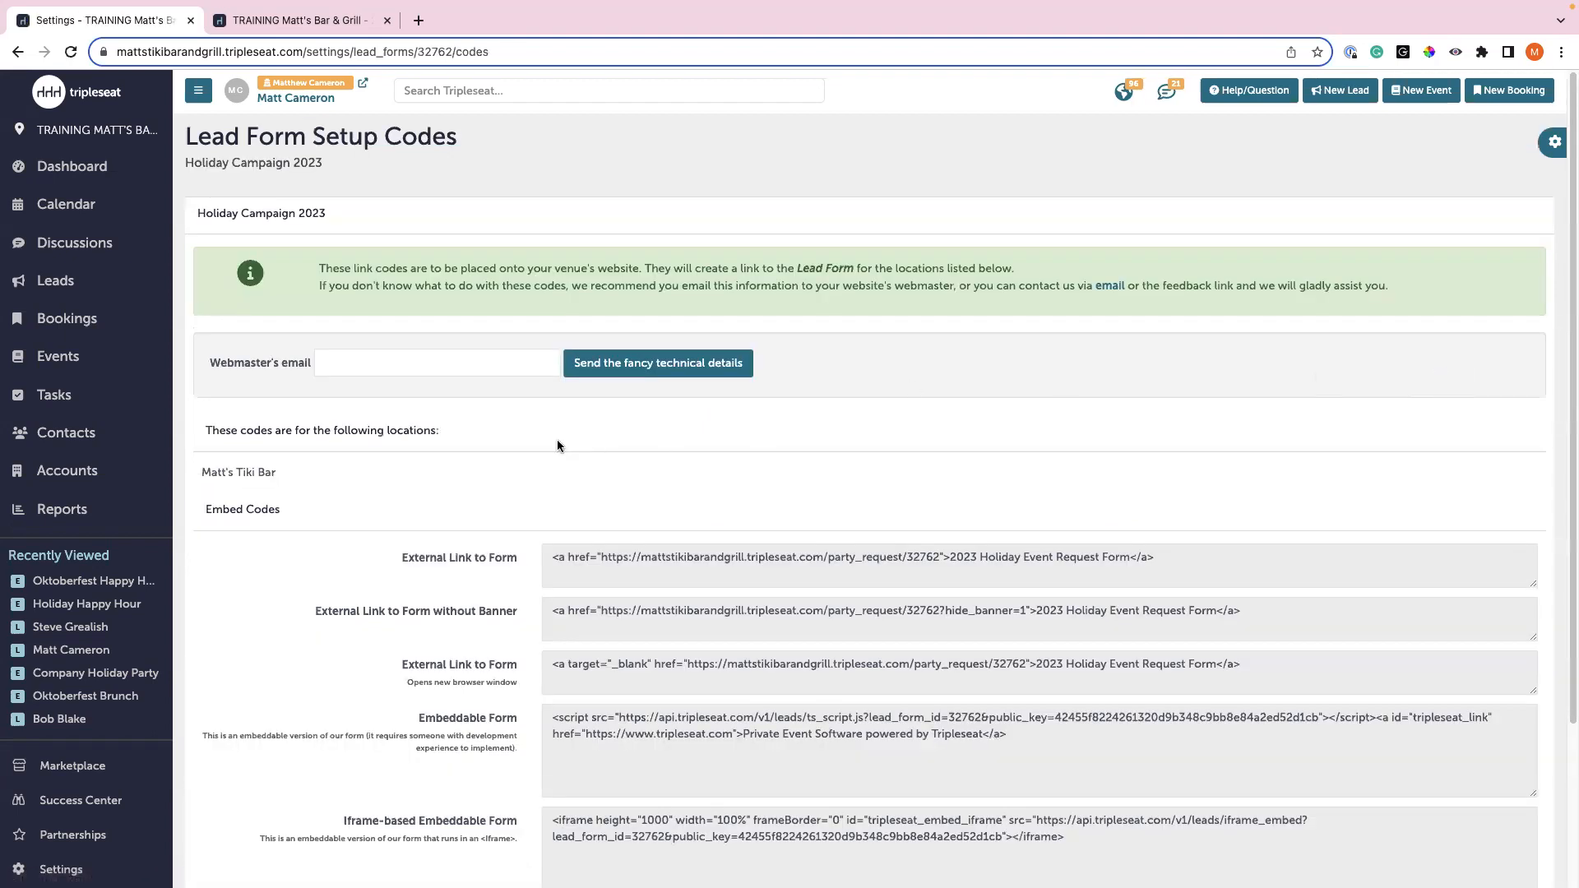
{"action": "scroll", "coordinate": [558, 447], "scroll_direction": "down", "scroll_amount": 5}
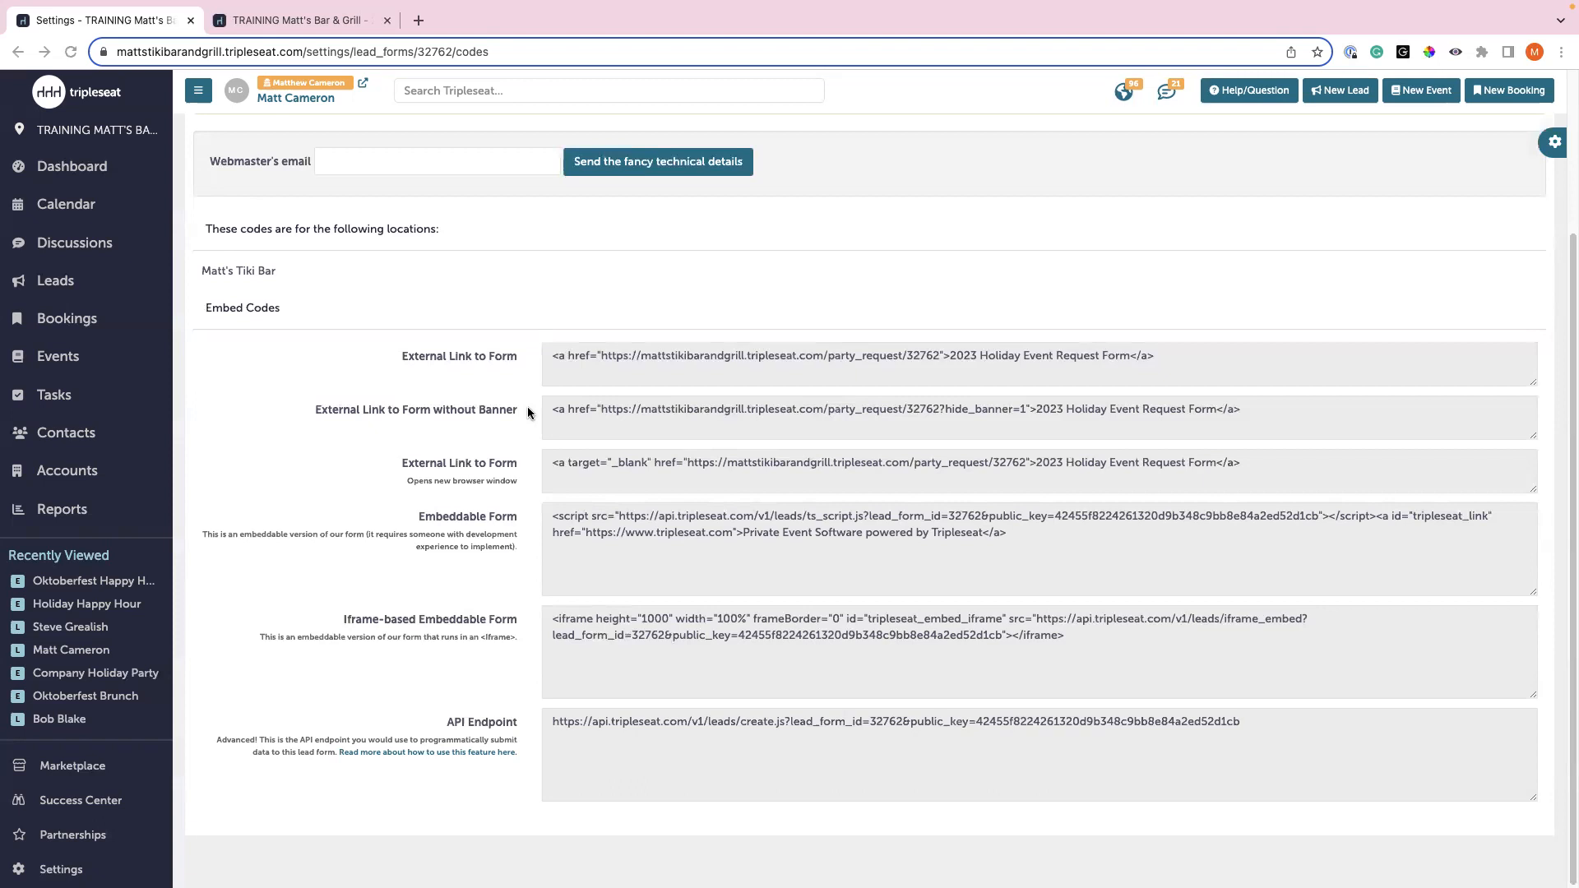
{"action": "scroll", "coordinate": [469, 416], "scroll_direction": "up", "scroll_amount": 3}
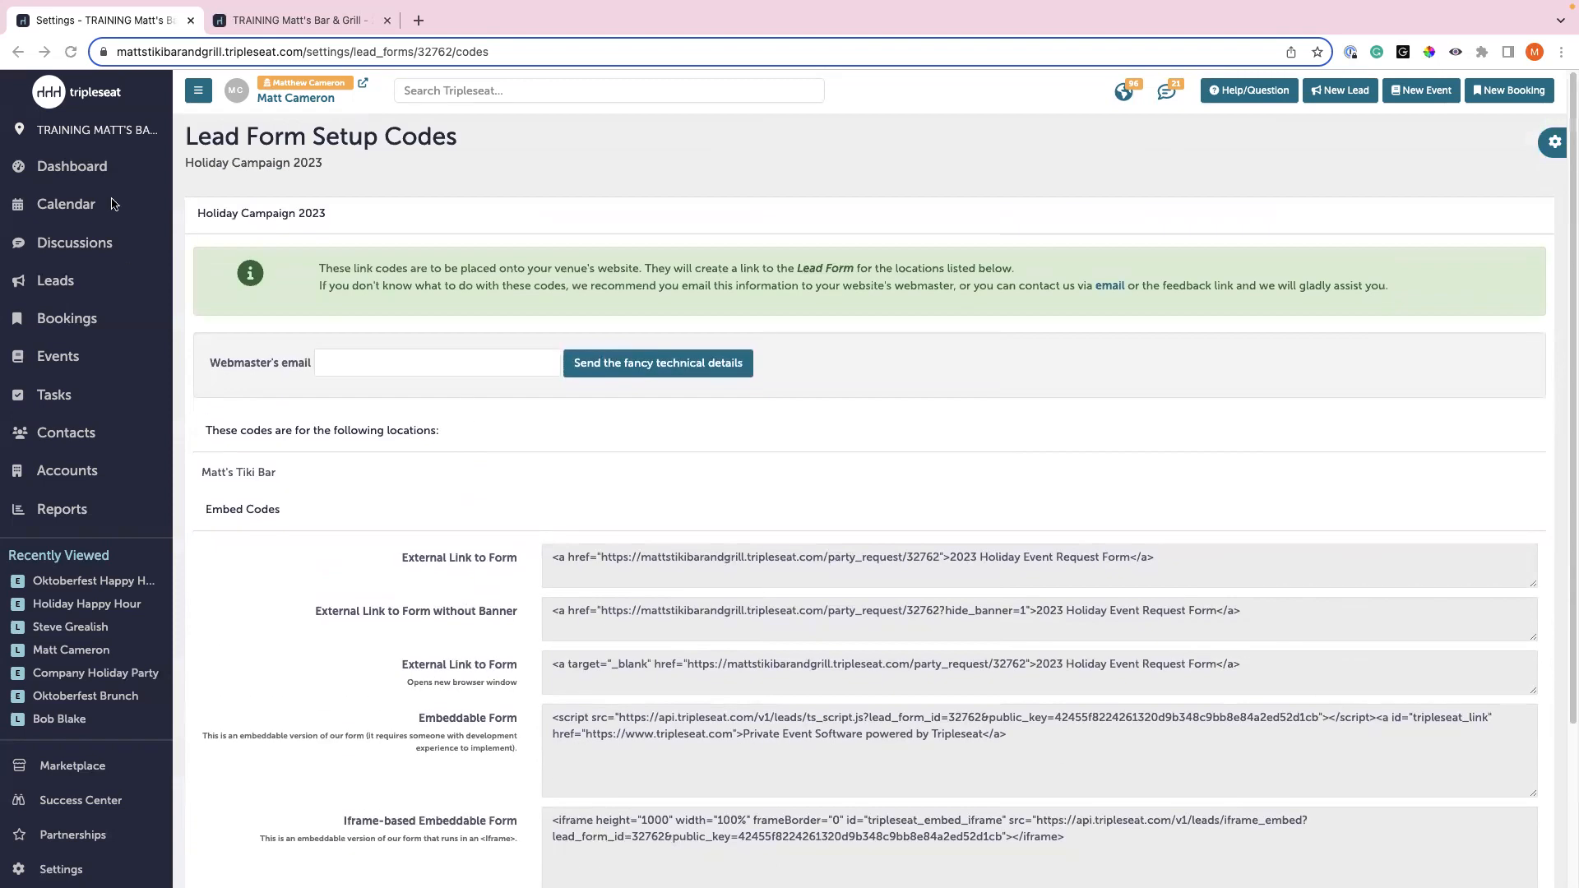
{"action": "left_click", "coordinate": [17, 51]}
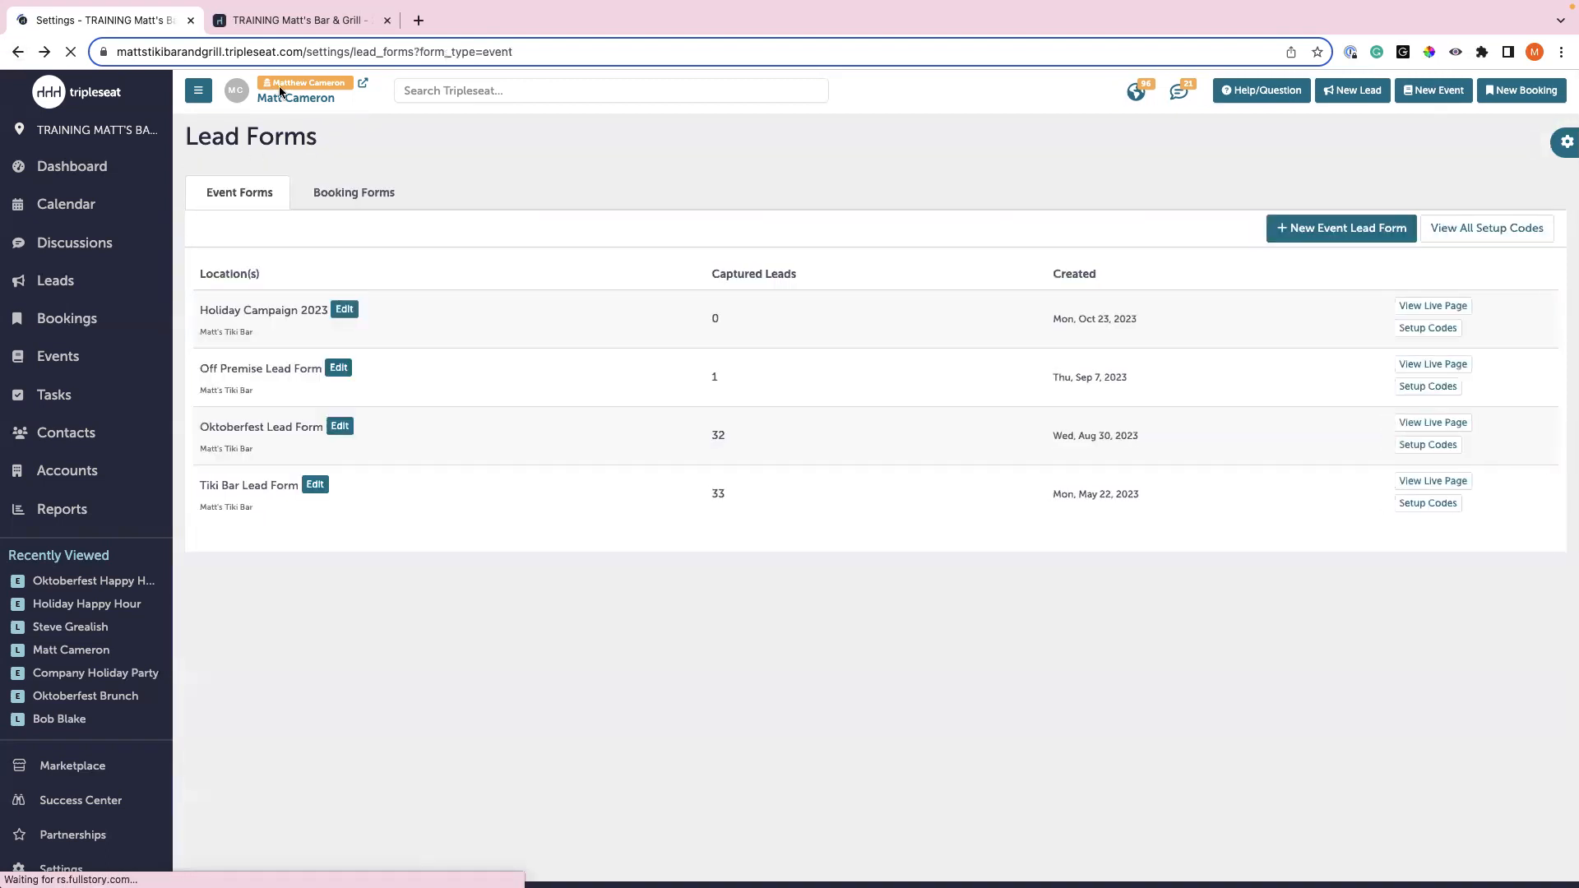
- Switch to the second browser tab showing the live 2023 Holiday Event Request Form
{"action": "left_click", "coordinate": [286, 31]}
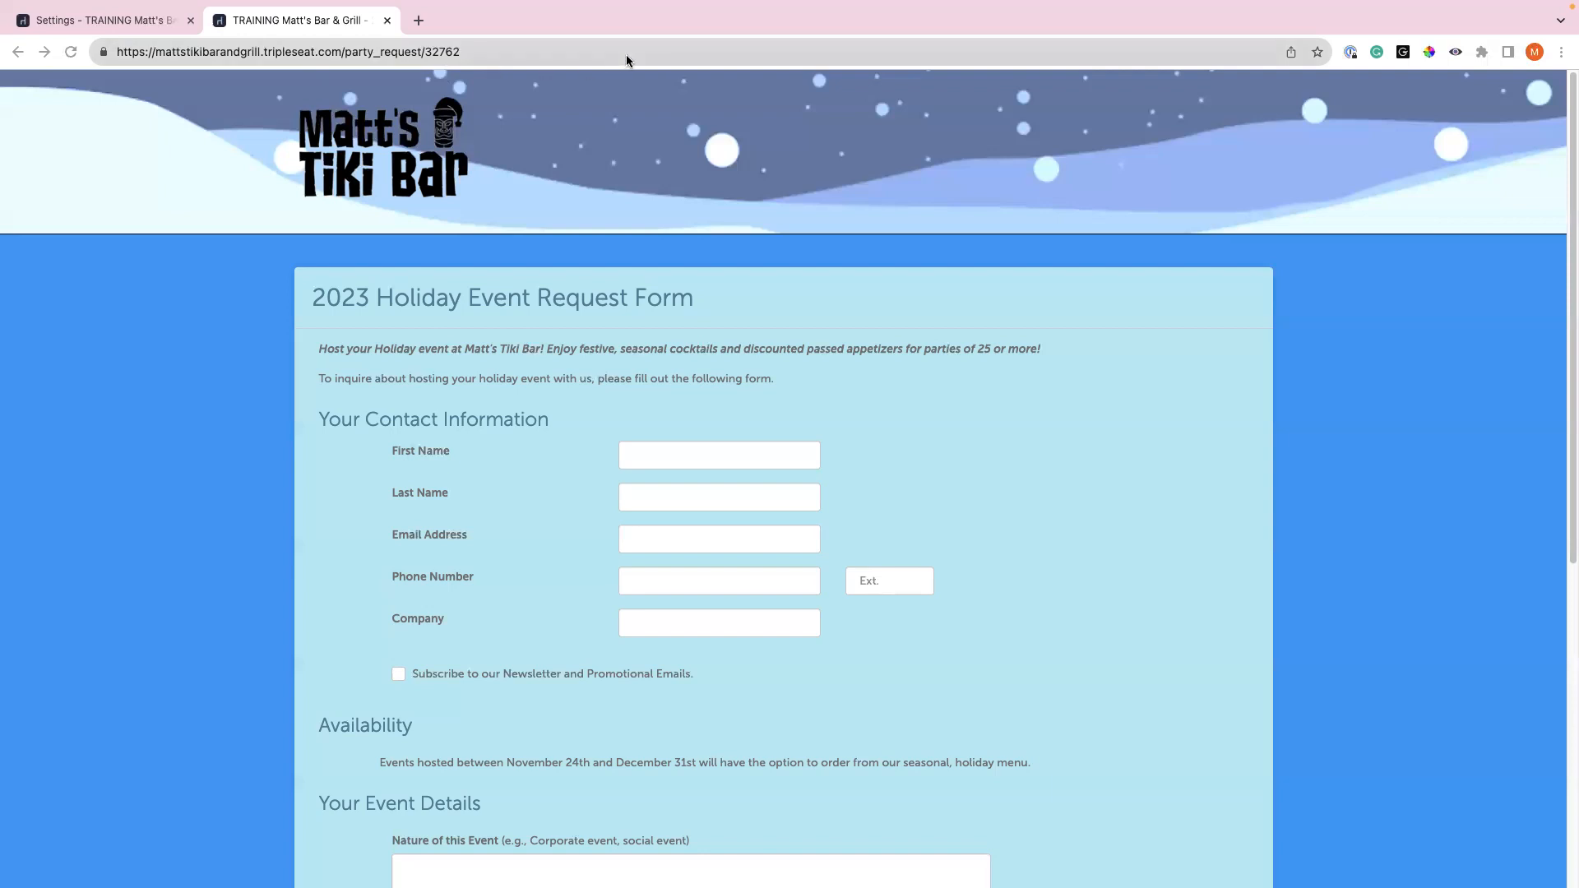
{"action": "left_click", "coordinate": [671, 56]}
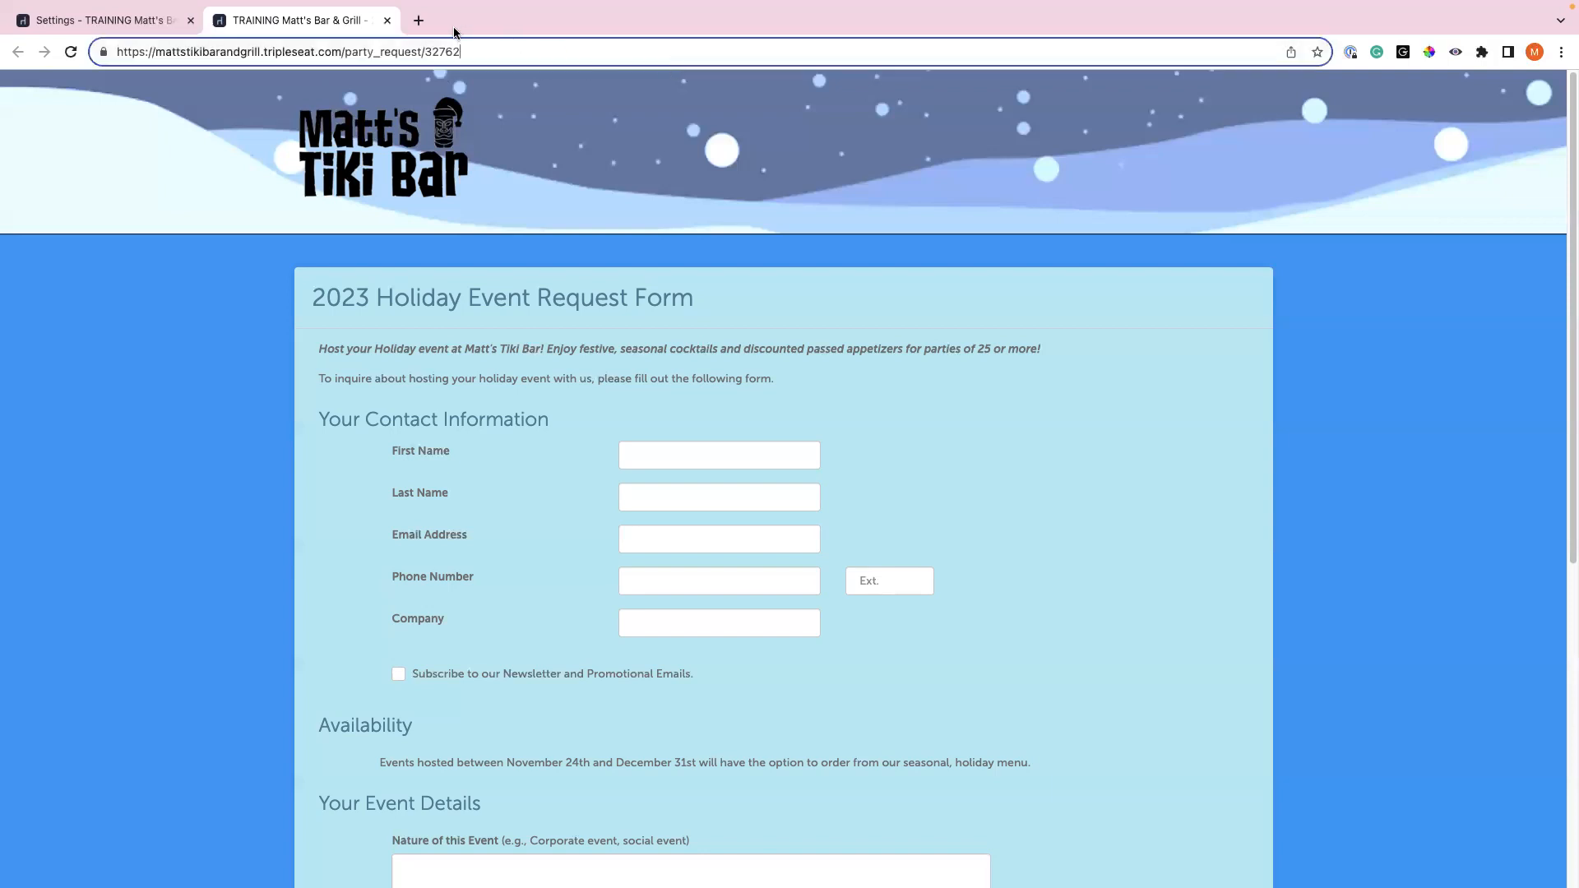
{"action": "left_click", "coordinate": [170, 306]}
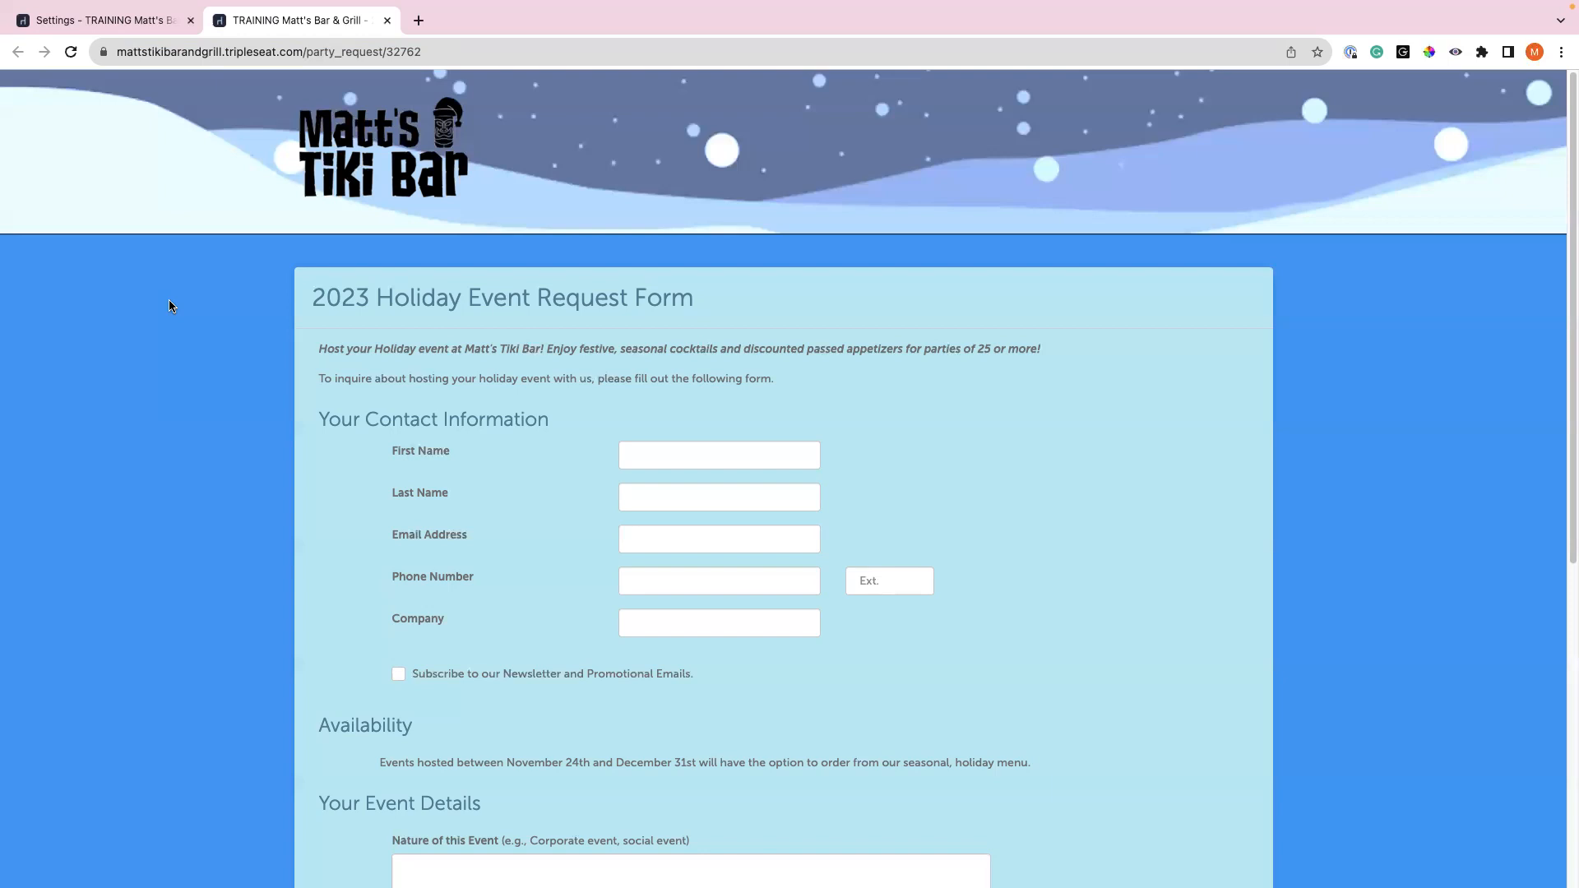
- Enter the guest's first name, last name and e-mail address on the request form
{"action": "left_click", "coordinate": [680, 459]}
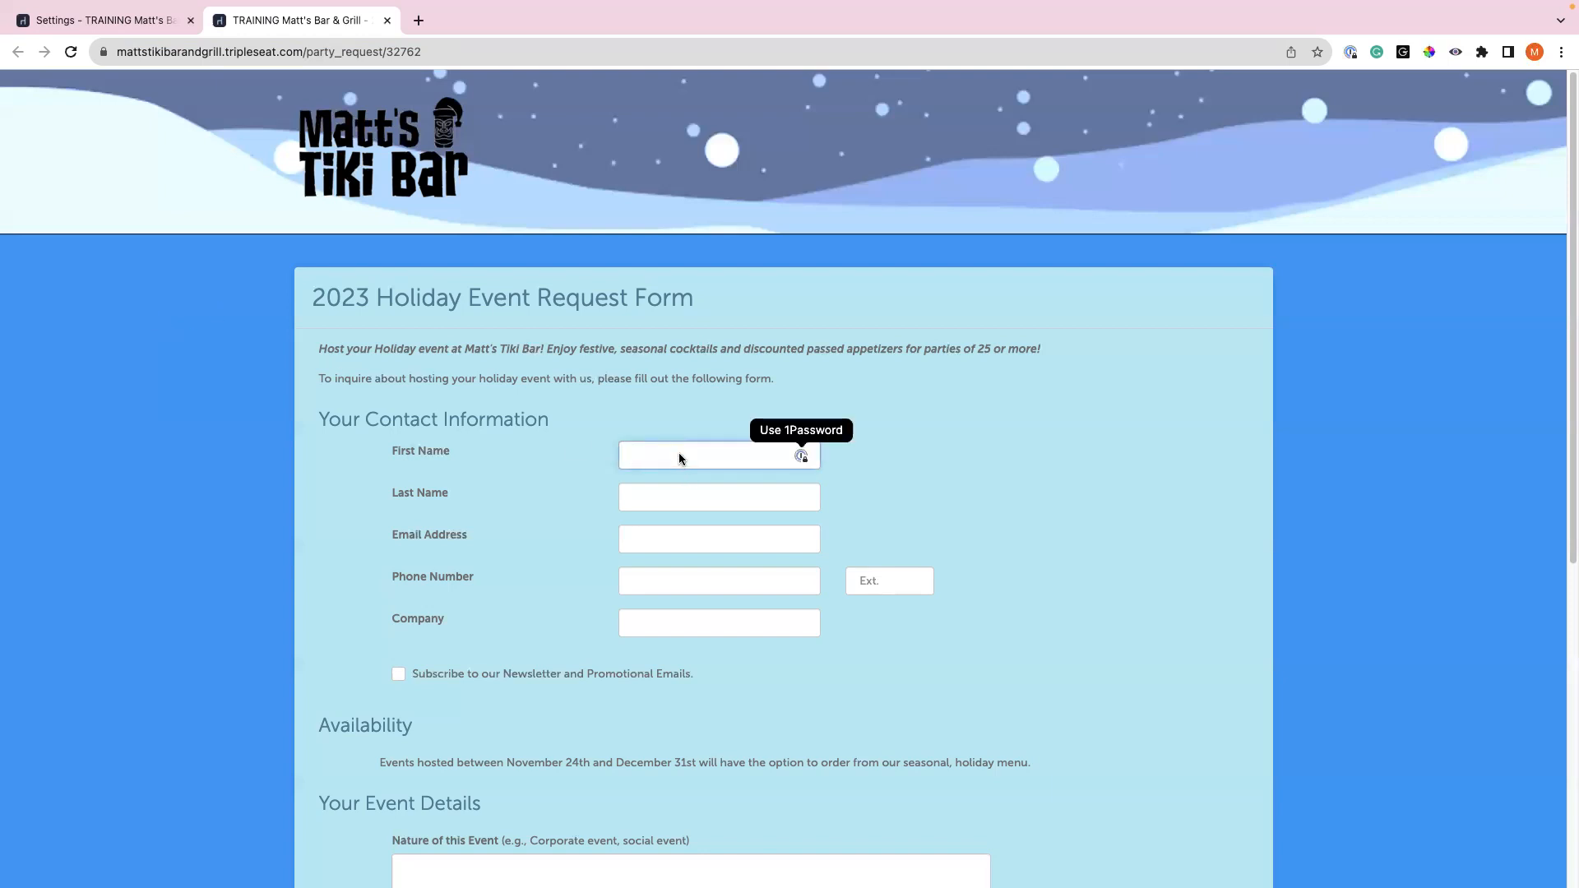
{"action": "key", "text": "Tab"}
{"action": "key", "text": "Tab"}
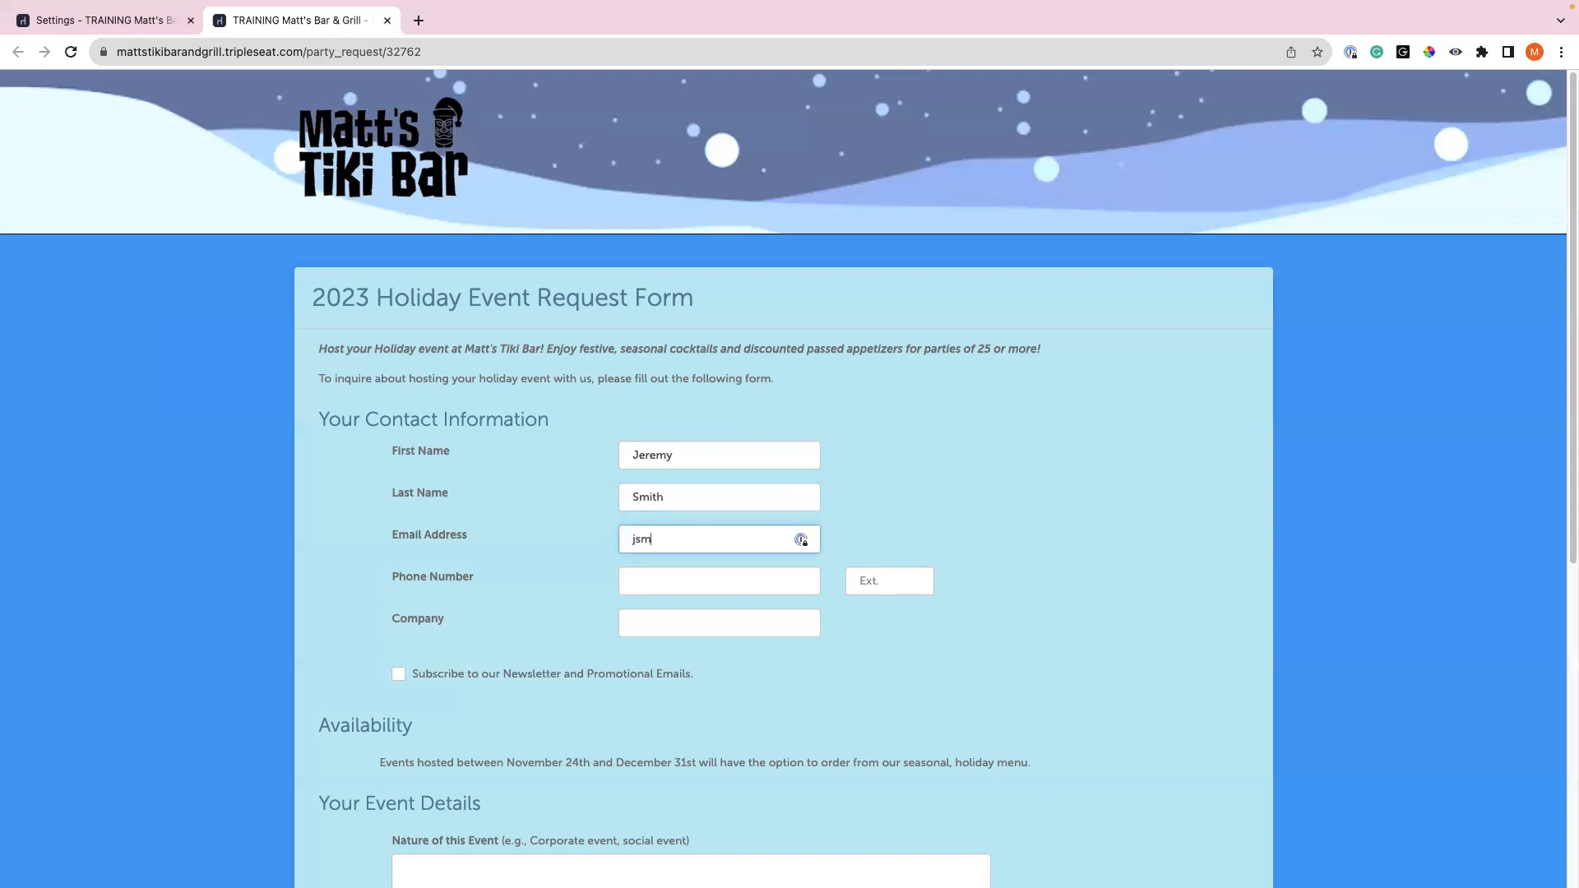
- Add the guest's phone number and company Amazon, and tick the newsletter opt-in
{"action": "left_click", "coordinate": [645, 586]}
{"action": "type", "text": "555666777"}
{"action": "left_click", "coordinate": [687, 624]}
{"action": "type", "text": "Amazon"}
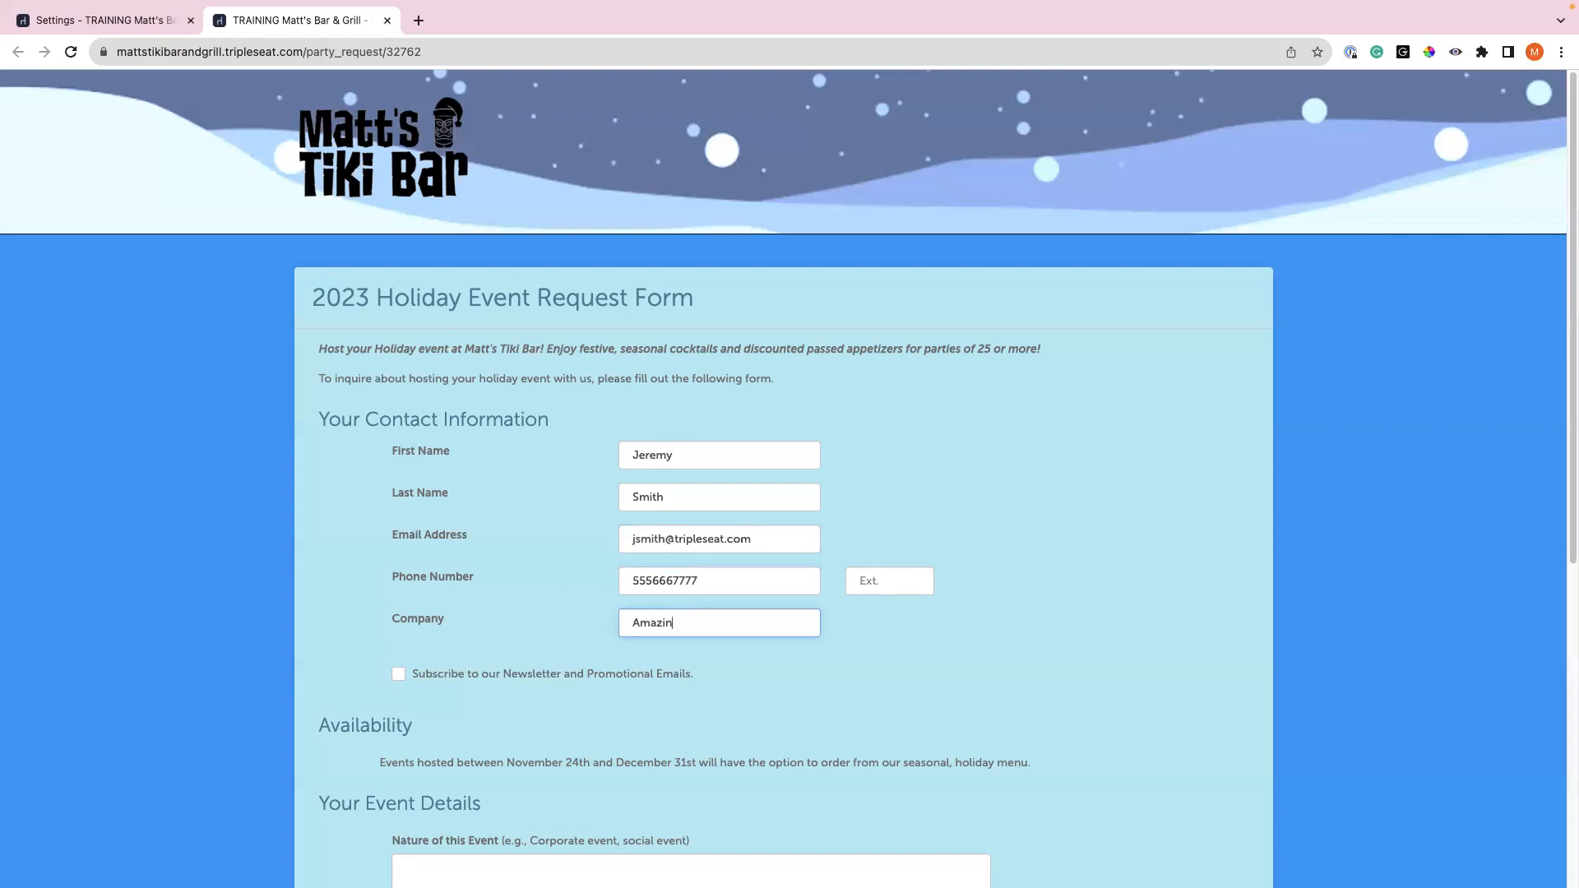
{"action": "scroll", "coordinate": [575, 607], "scroll_direction": "down", "scroll_amount": 2}
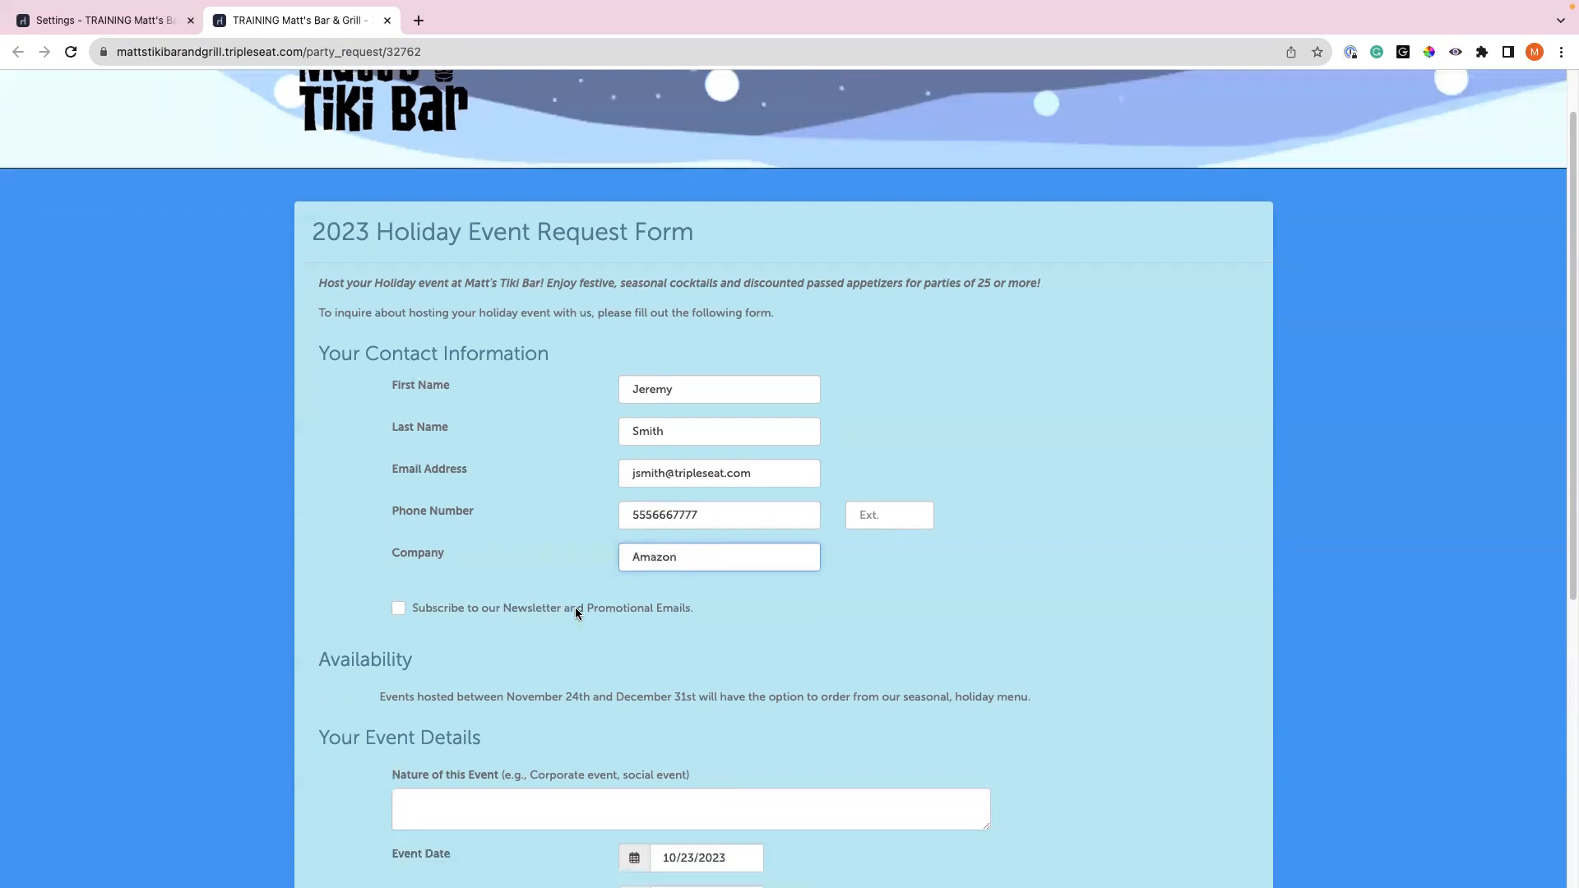
{"action": "left_click", "coordinate": [398, 510]}
{"action": "scroll", "coordinate": [329, 518], "scroll_direction": "down", "scroll_amount": 2}
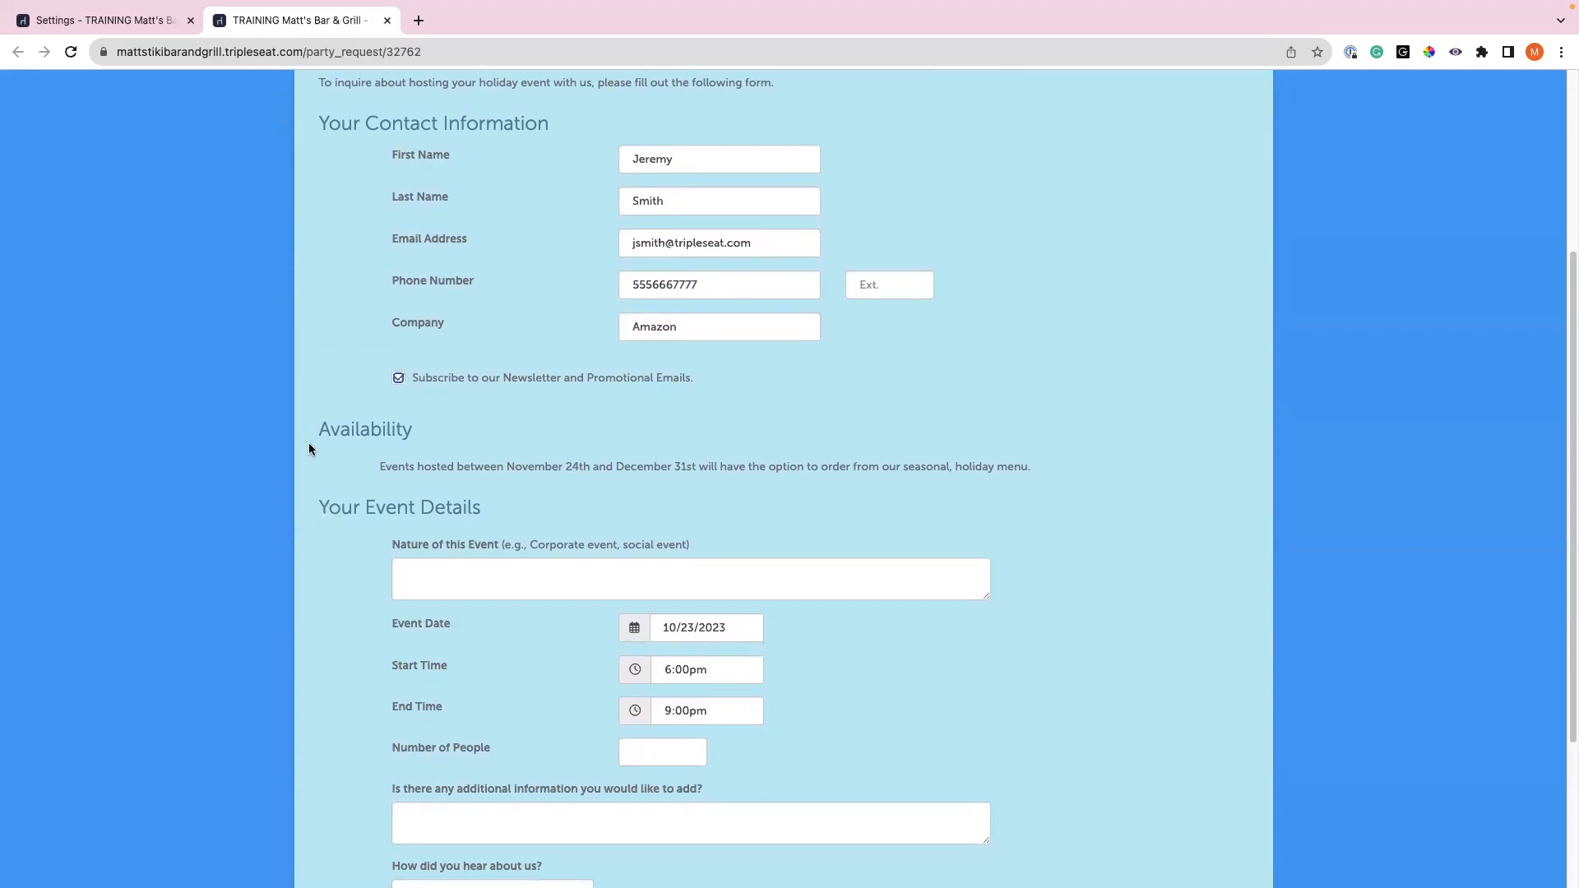
{"action": "scroll", "coordinate": [309, 448], "scroll_direction": "down", "scroll_amount": 2}
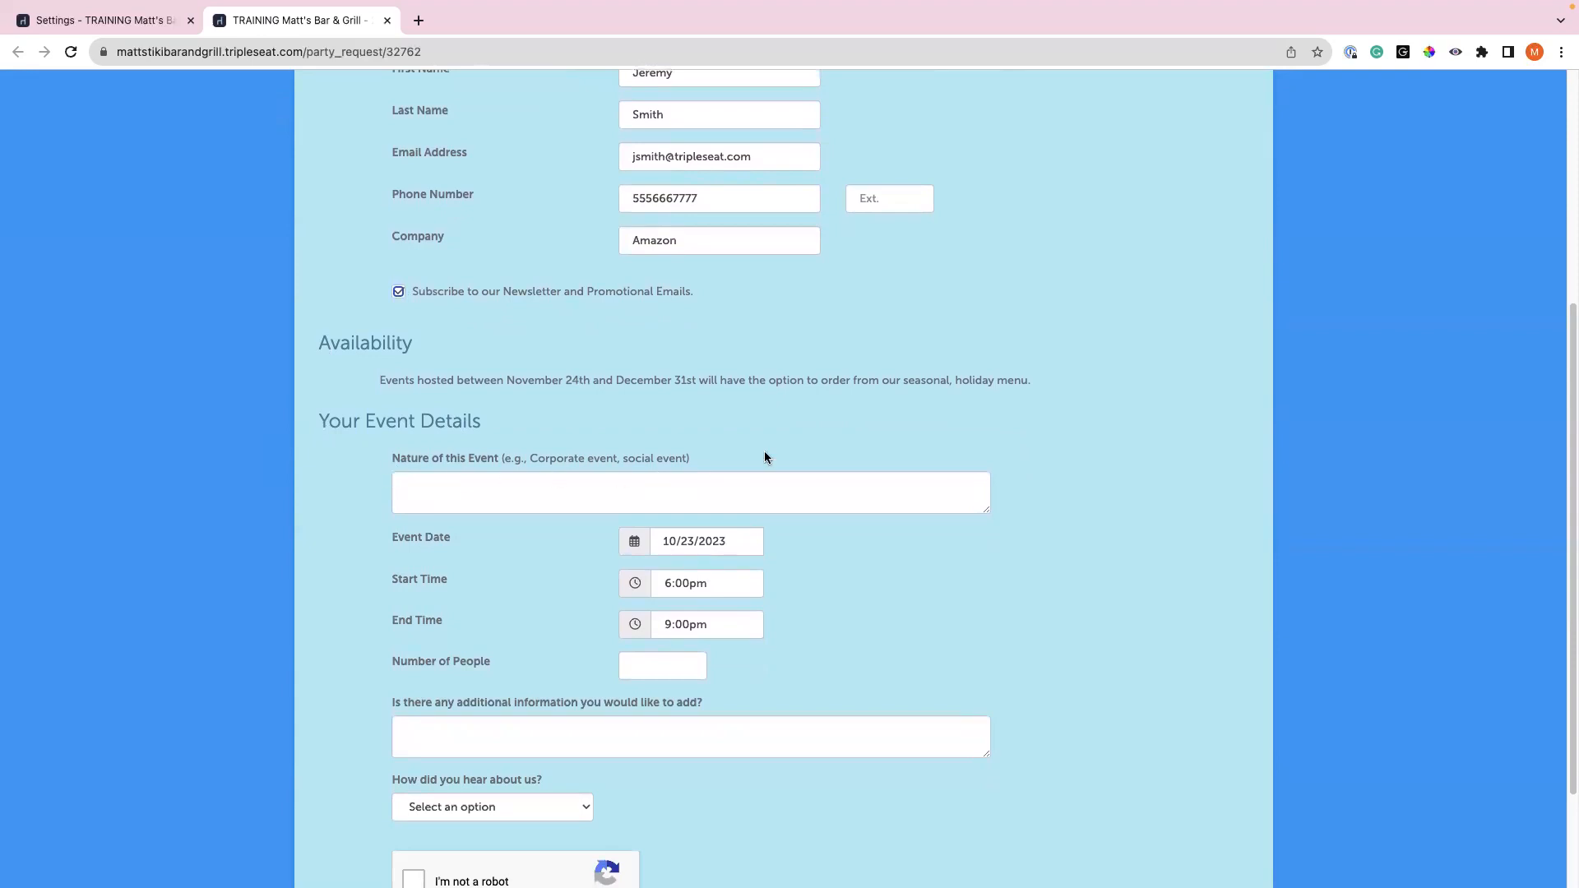
- Enter Happy Hour as the nature of the event and pick 12/8/2023 as the date
{"action": "left_click", "coordinate": [566, 489]}
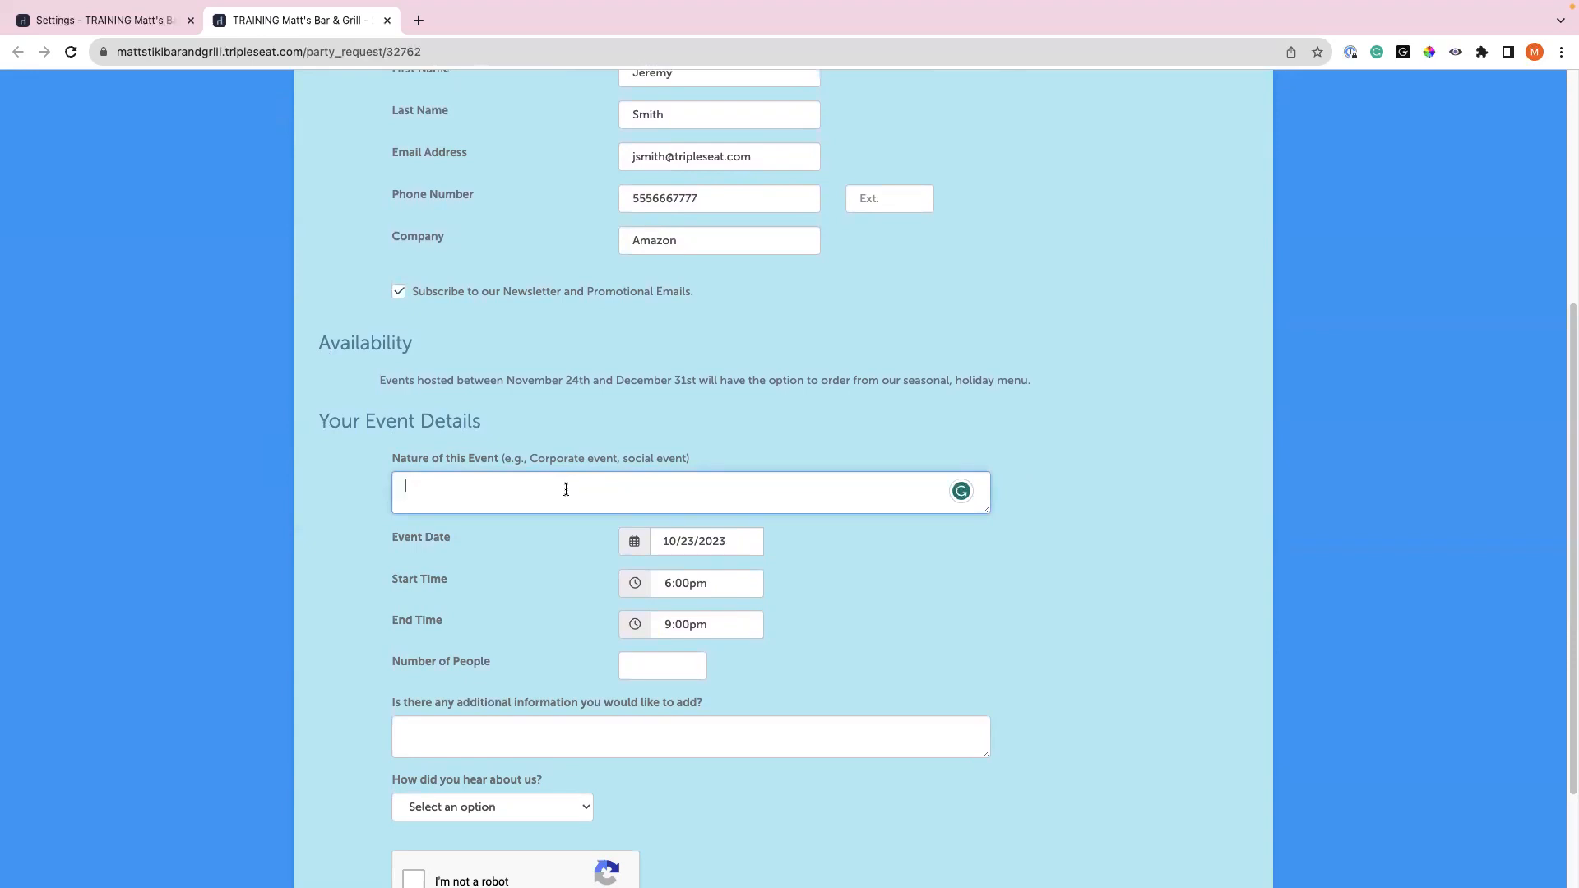
{"action": "type", "text": "Happy Hour"}
{"action": "scroll", "coordinate": [846, 532], "scroll_direction": "down", "scroll_amount": 1}
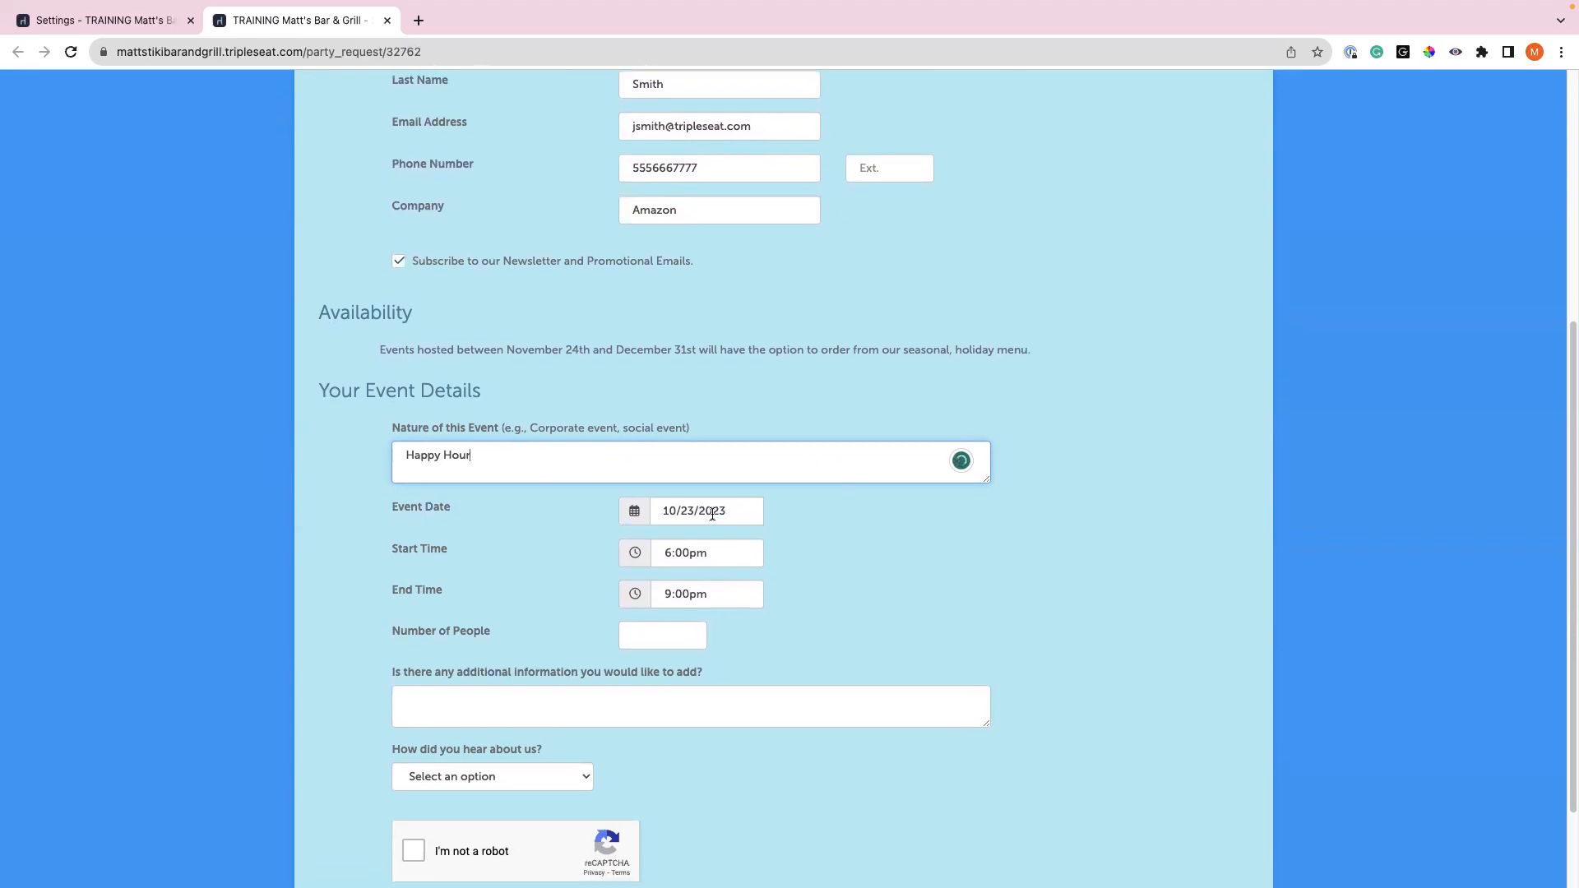
{"action": "type", "text": "r"}
{"action": "left_click", "coordinate": [737, 509]}
{"action": "left_click", "coordinate": [844, 544]}
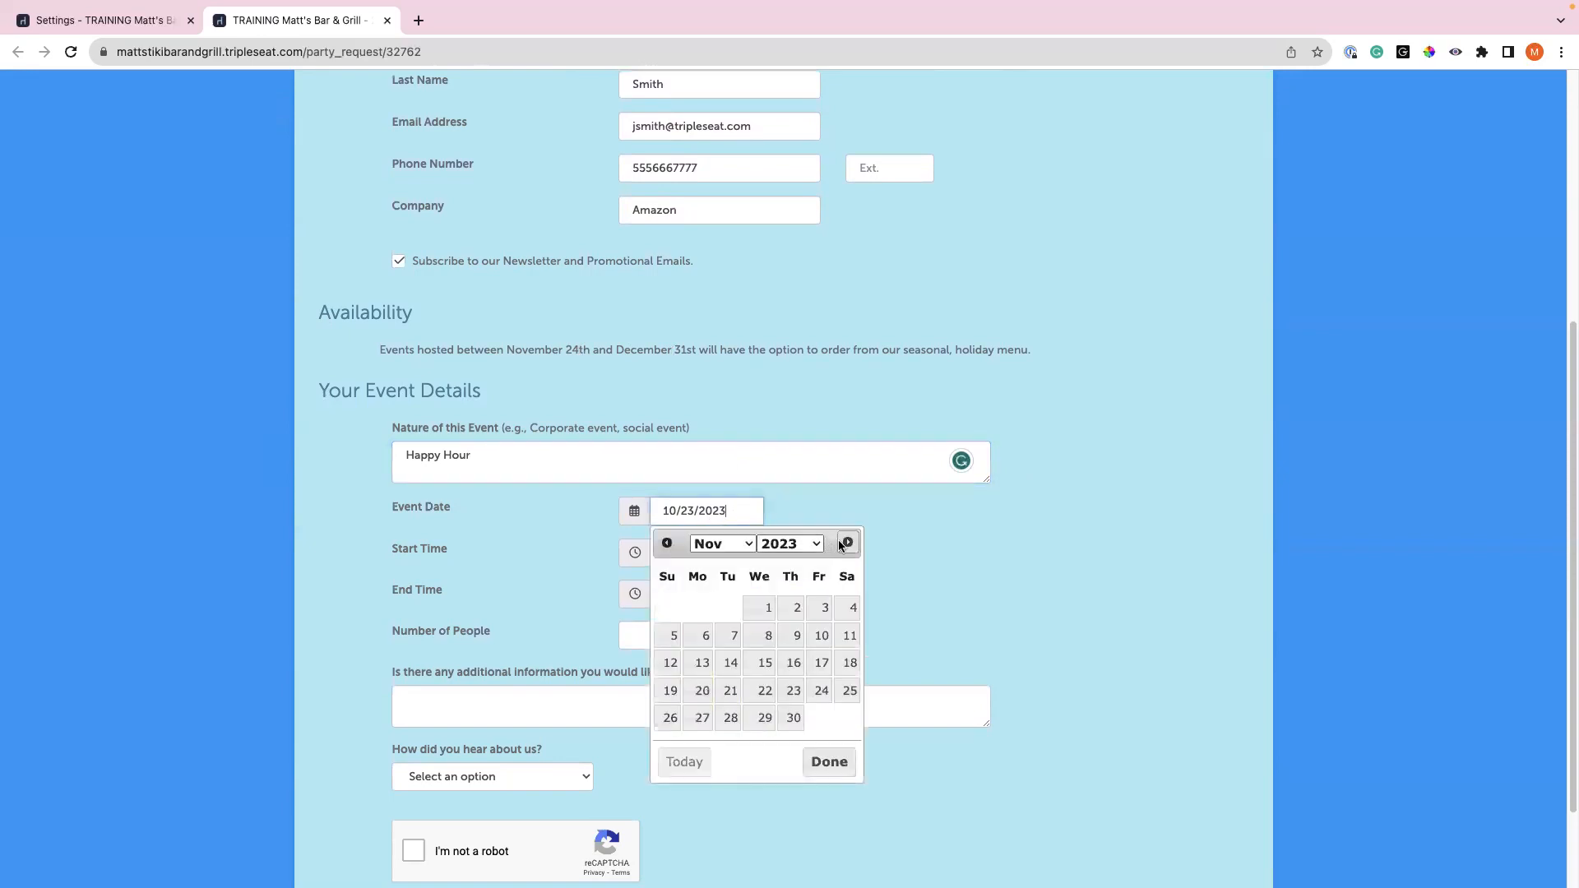
{"action": "left_click", "coordinate": [844, 543]}
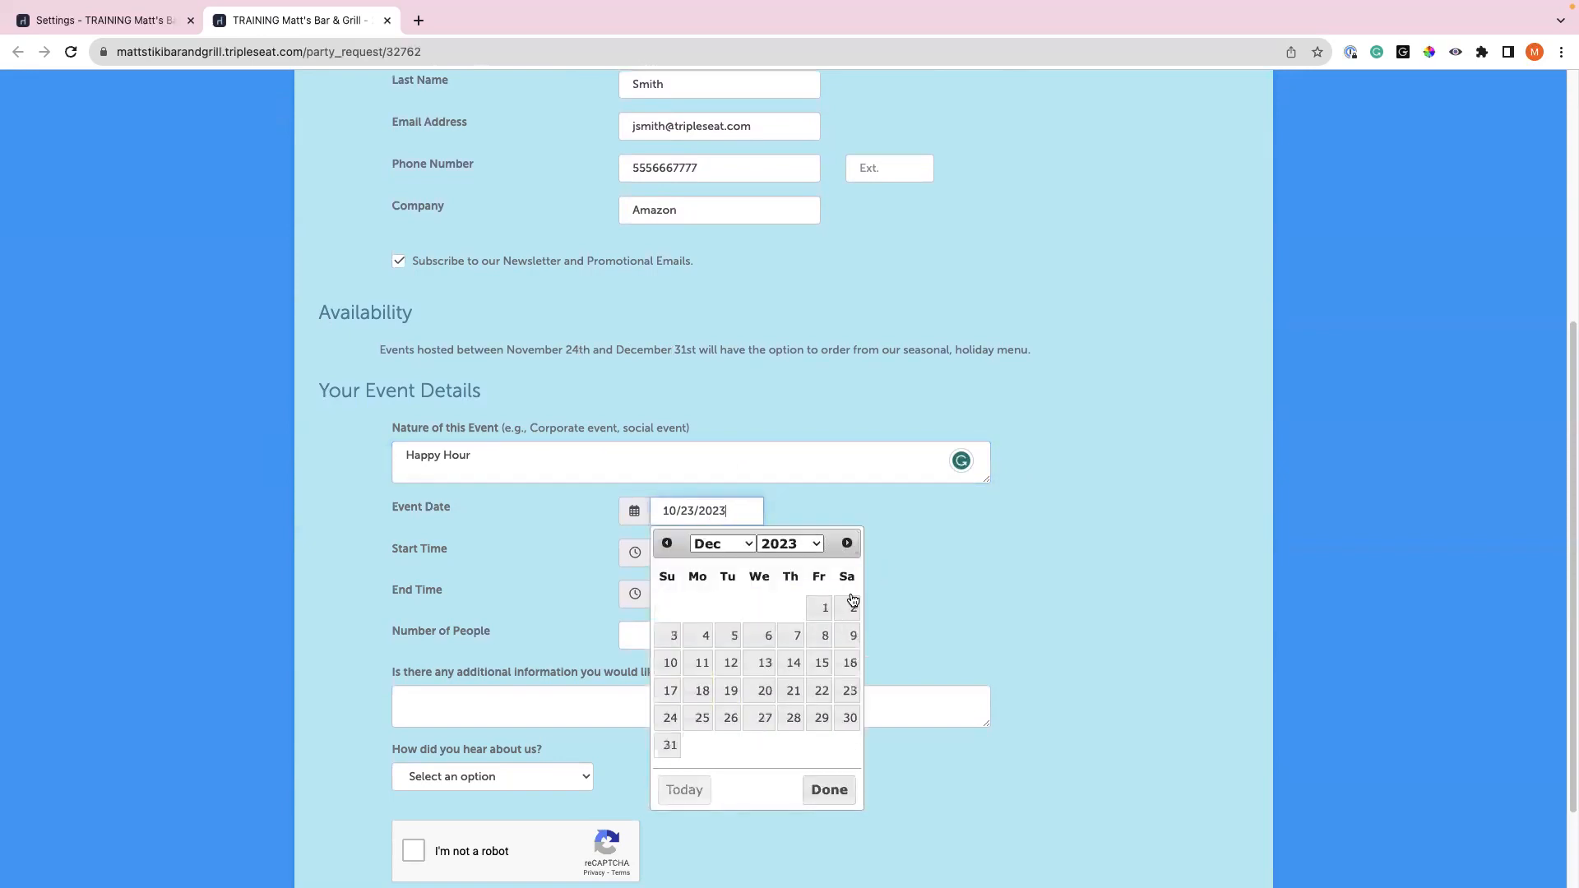
{"action": "left_click", "coordinate": [820, 641]}
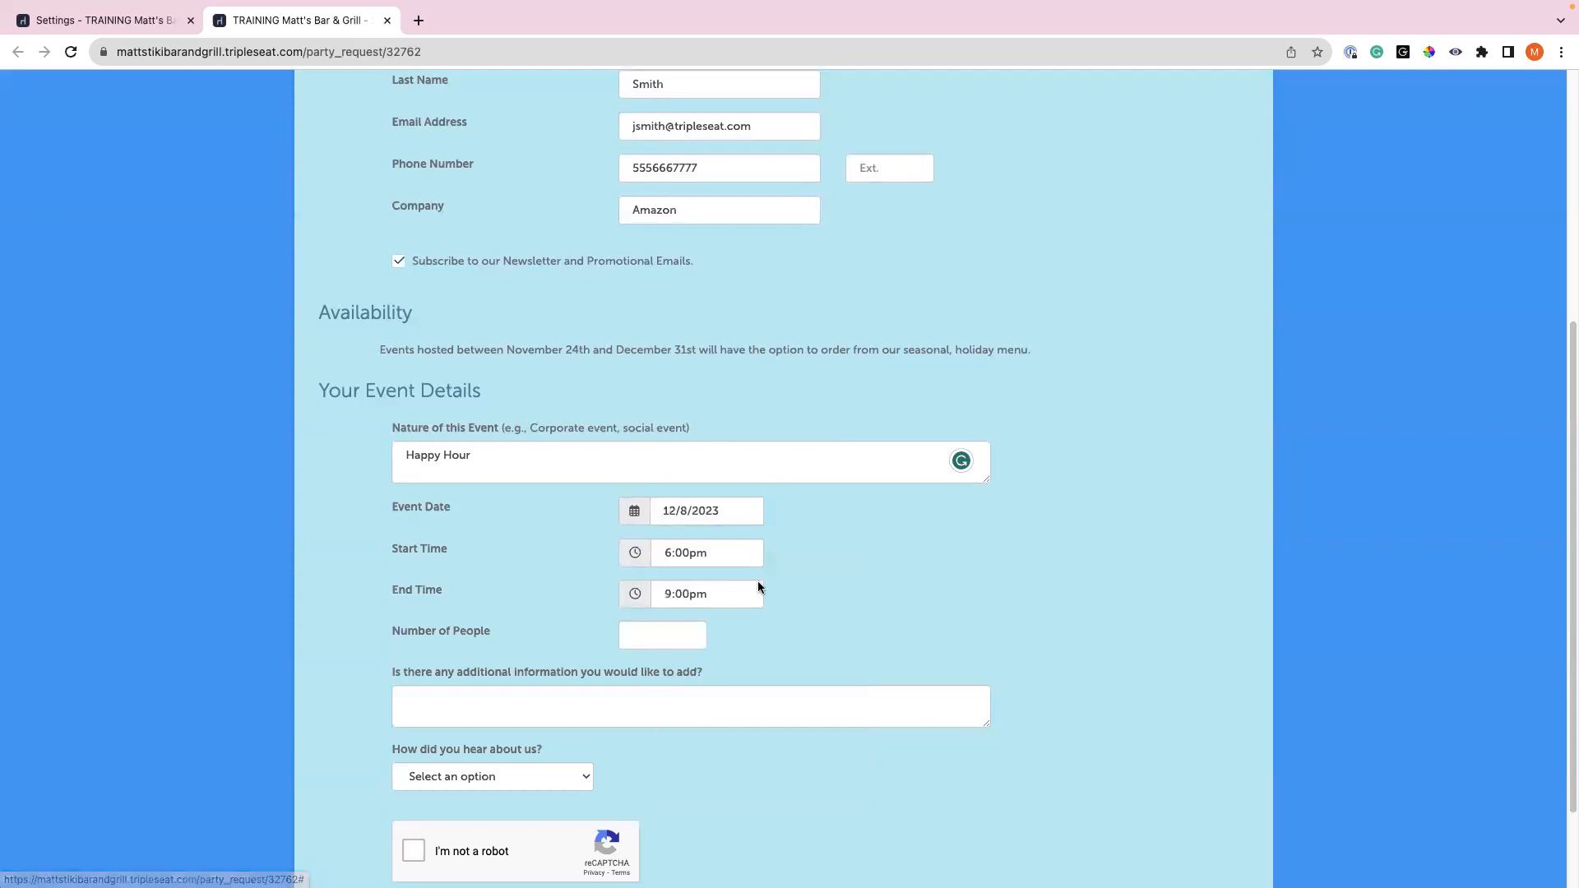
- Set the start time to 5:30pm and the number of people to 25
{"action": "left_click", "coordinate": [718, 555]}
{"action": "left_click", "coordinate": [719, 578]}
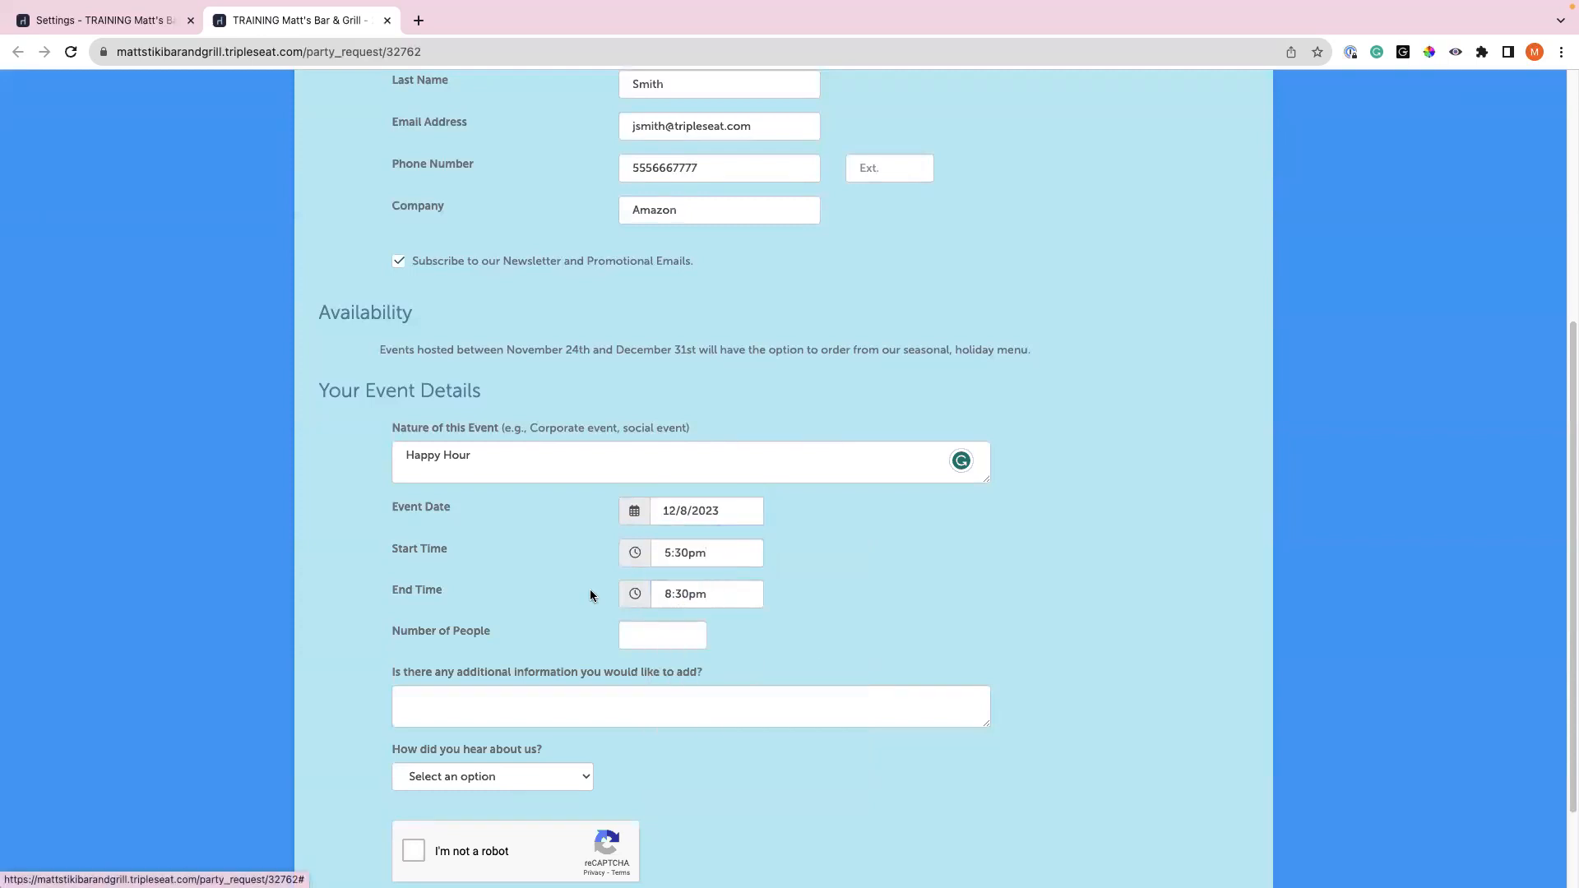
{"action": "left_click", "coordinate": [636, 630]}
{"action": "type", "text": "25"}
{"action": "scroll", "coordinate": [543, 658], "scroll_direction": "down", "scroll_amount": 2}
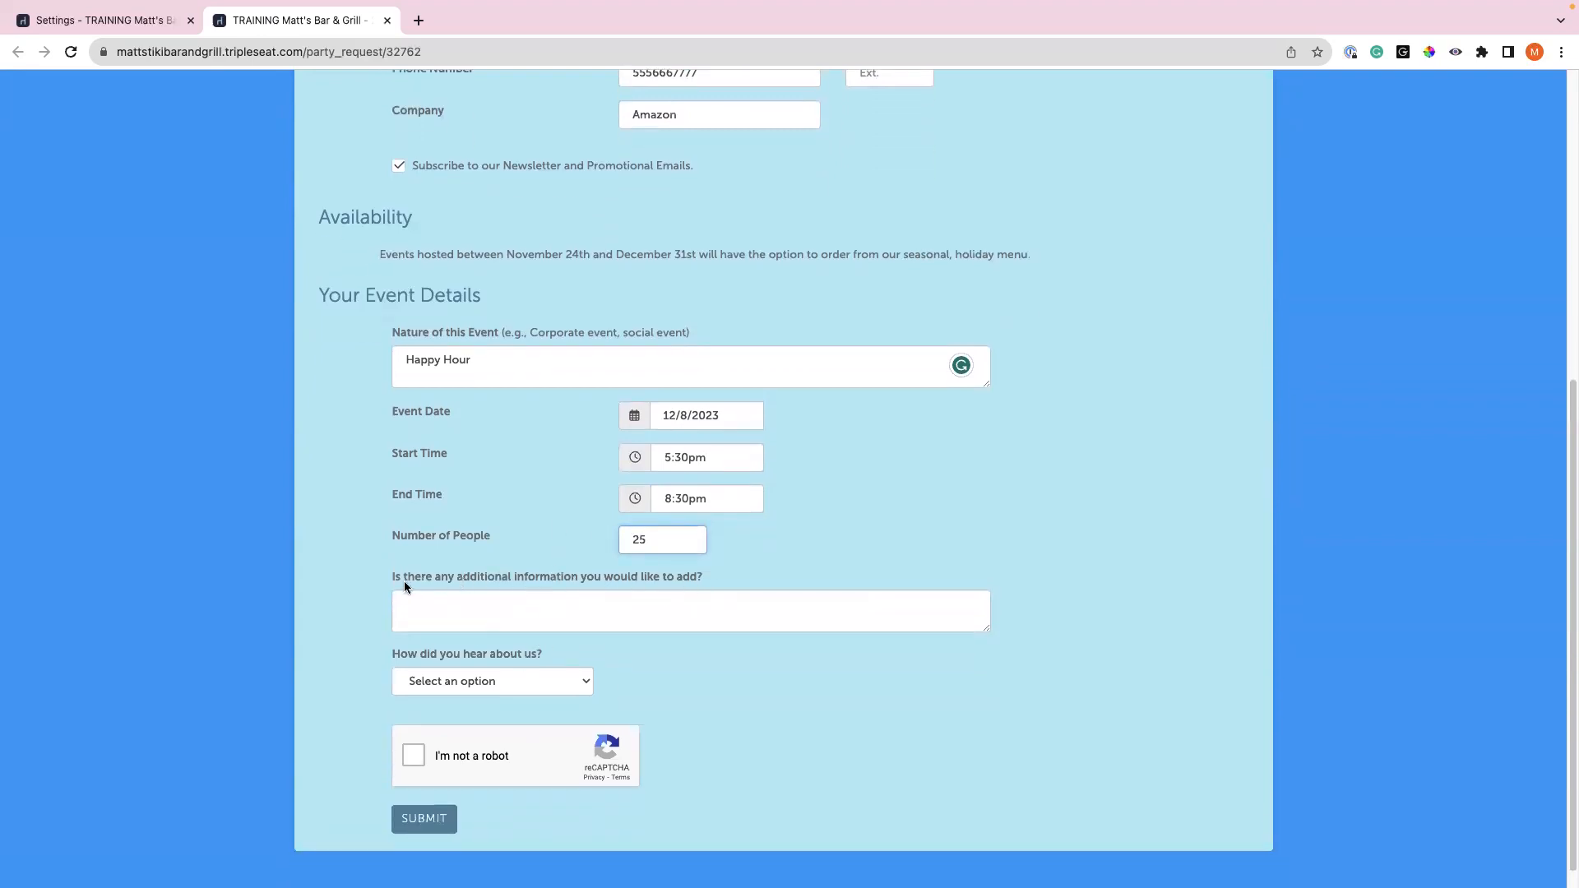
{"action": "left_click_drag", "start_coordinate": [394, 578], "coordinate": [693, 575]}
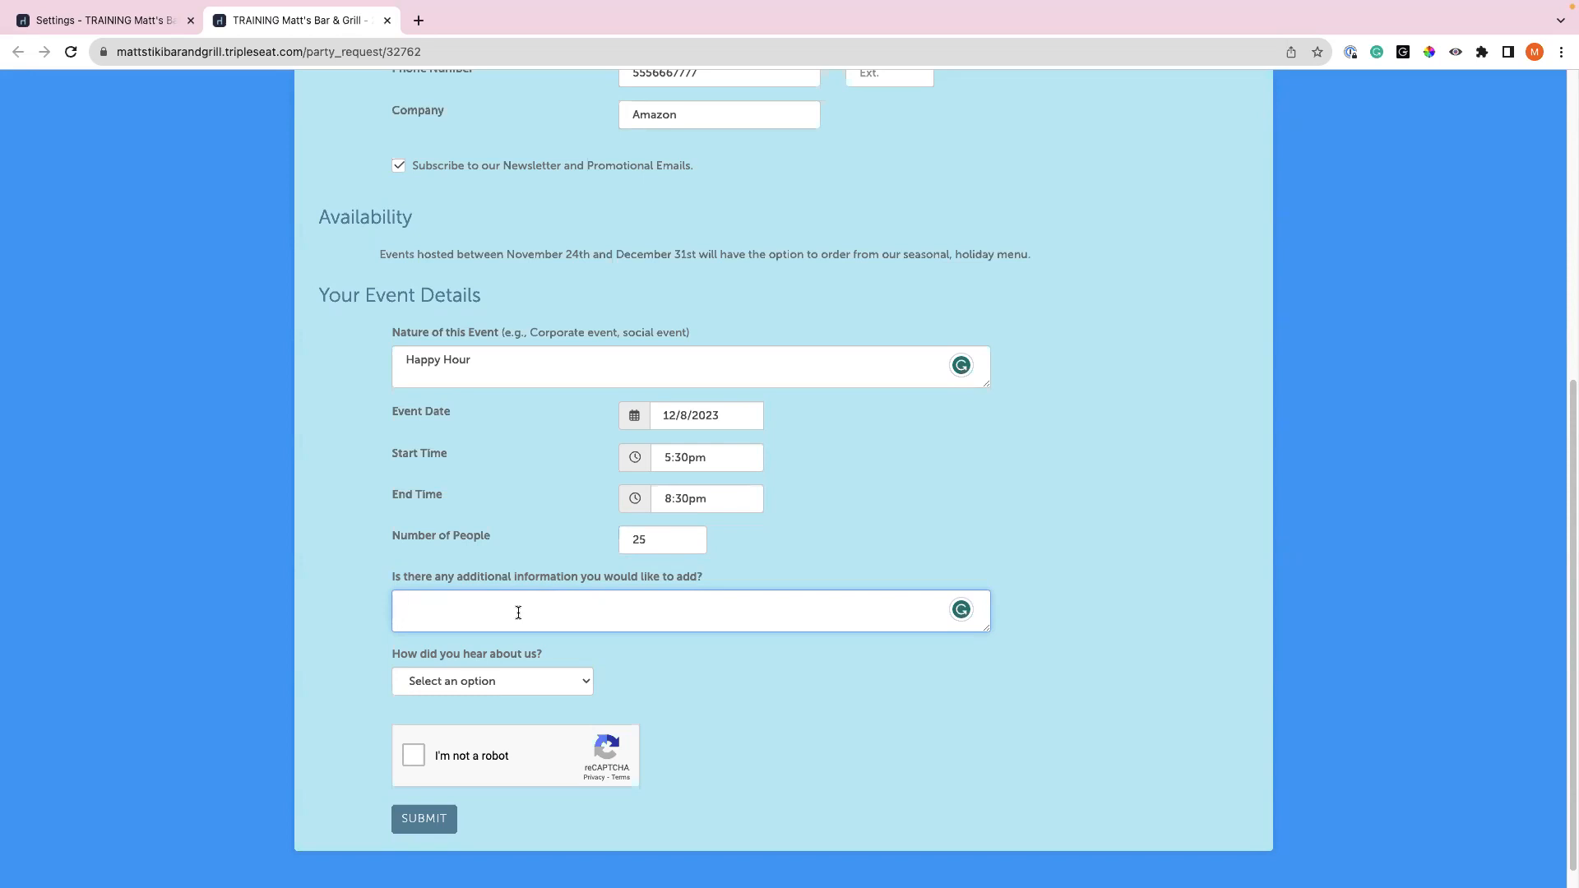
- Complete the reCAPTCHA and submit the holiday event request
{"action": "scroll", "coordinate": [328, 593], "scroll_direction": "up", "scroll_amount": 1}
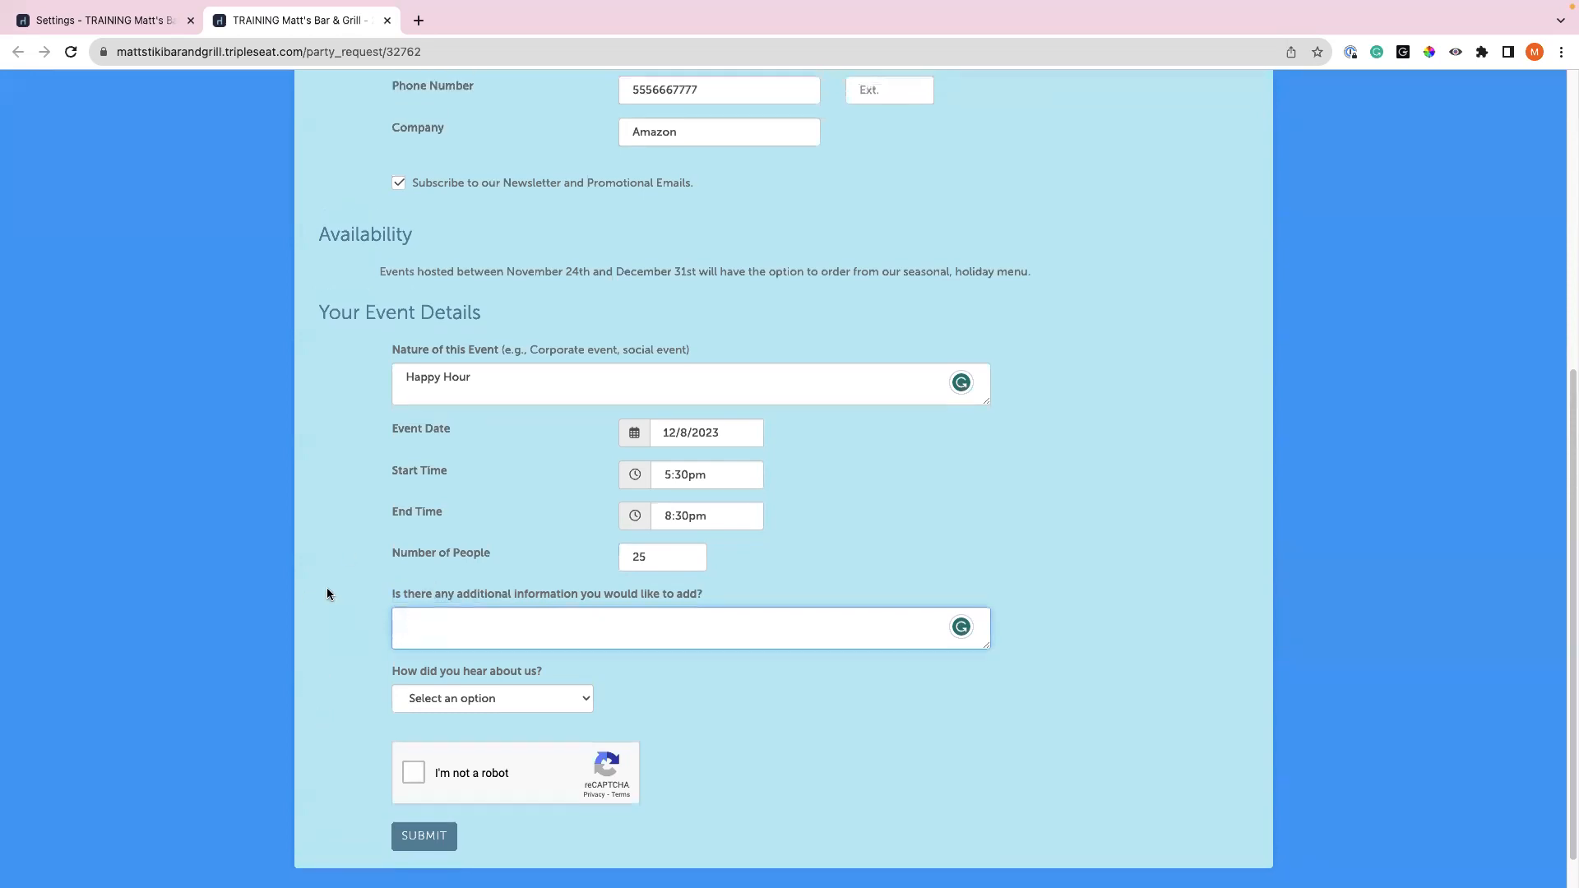
{"action": "scroll", "coordinate": [328, 594], "scroll_direction": "up", "scroll_amount": 5}
{"action": "scroll", "coordinate": [680, 458], "scroll_direction": "down", "scroll_amount": 3}
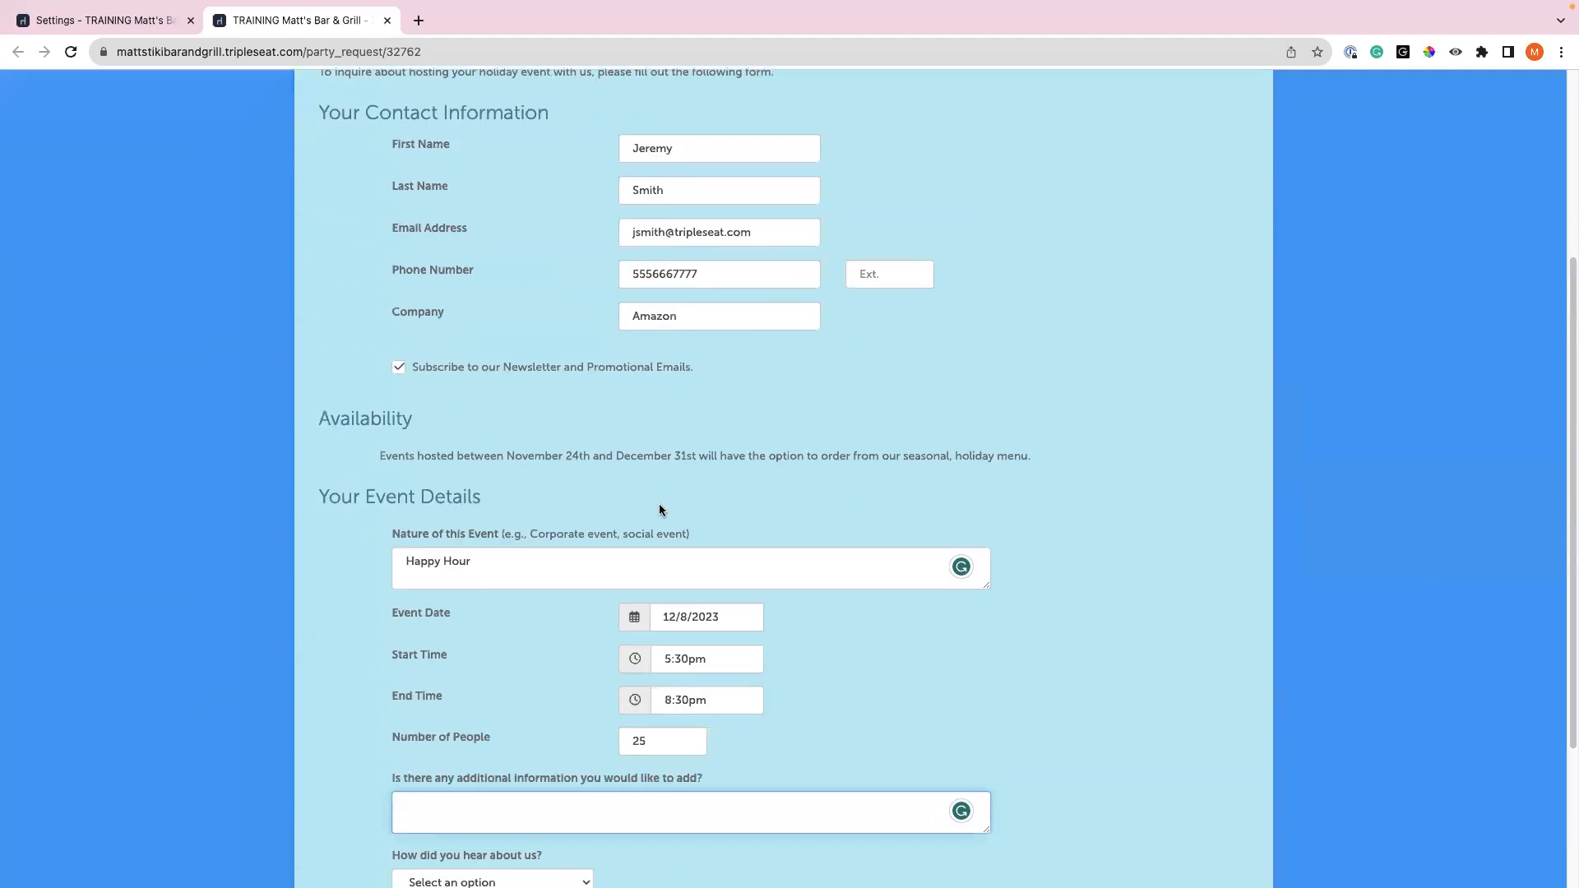
{"action": "scroll", "coordinate": [659, 510], "scroll_direction": "down", "scroll_amount": 3}
{"action": "left_click", "coordinate": [414, 731]}
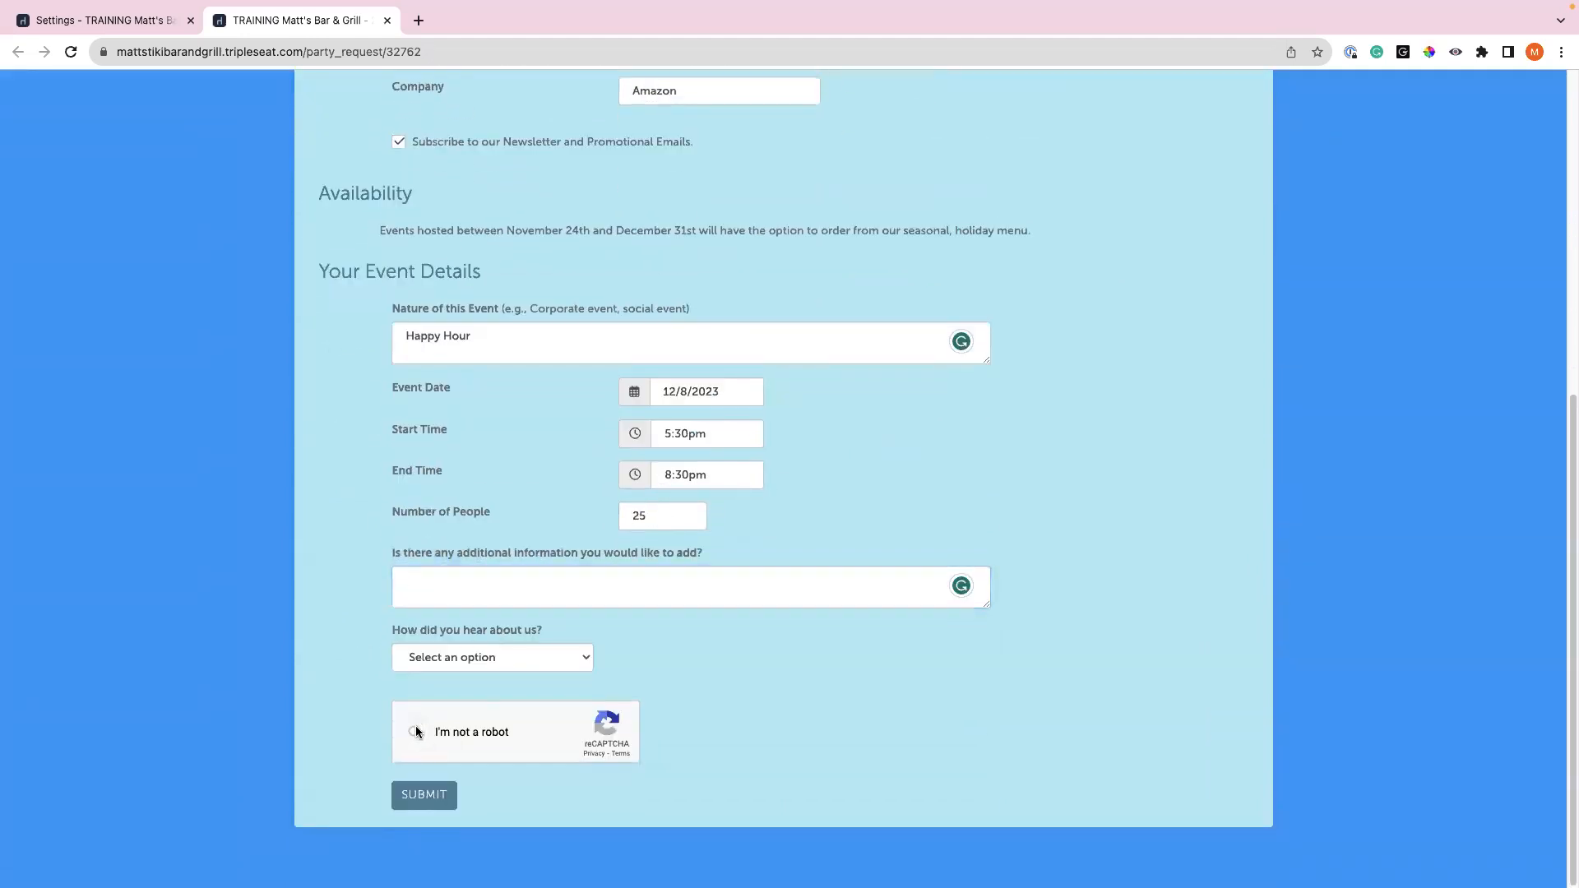
{"action": "left_click", "coordinate": [403, 796]}
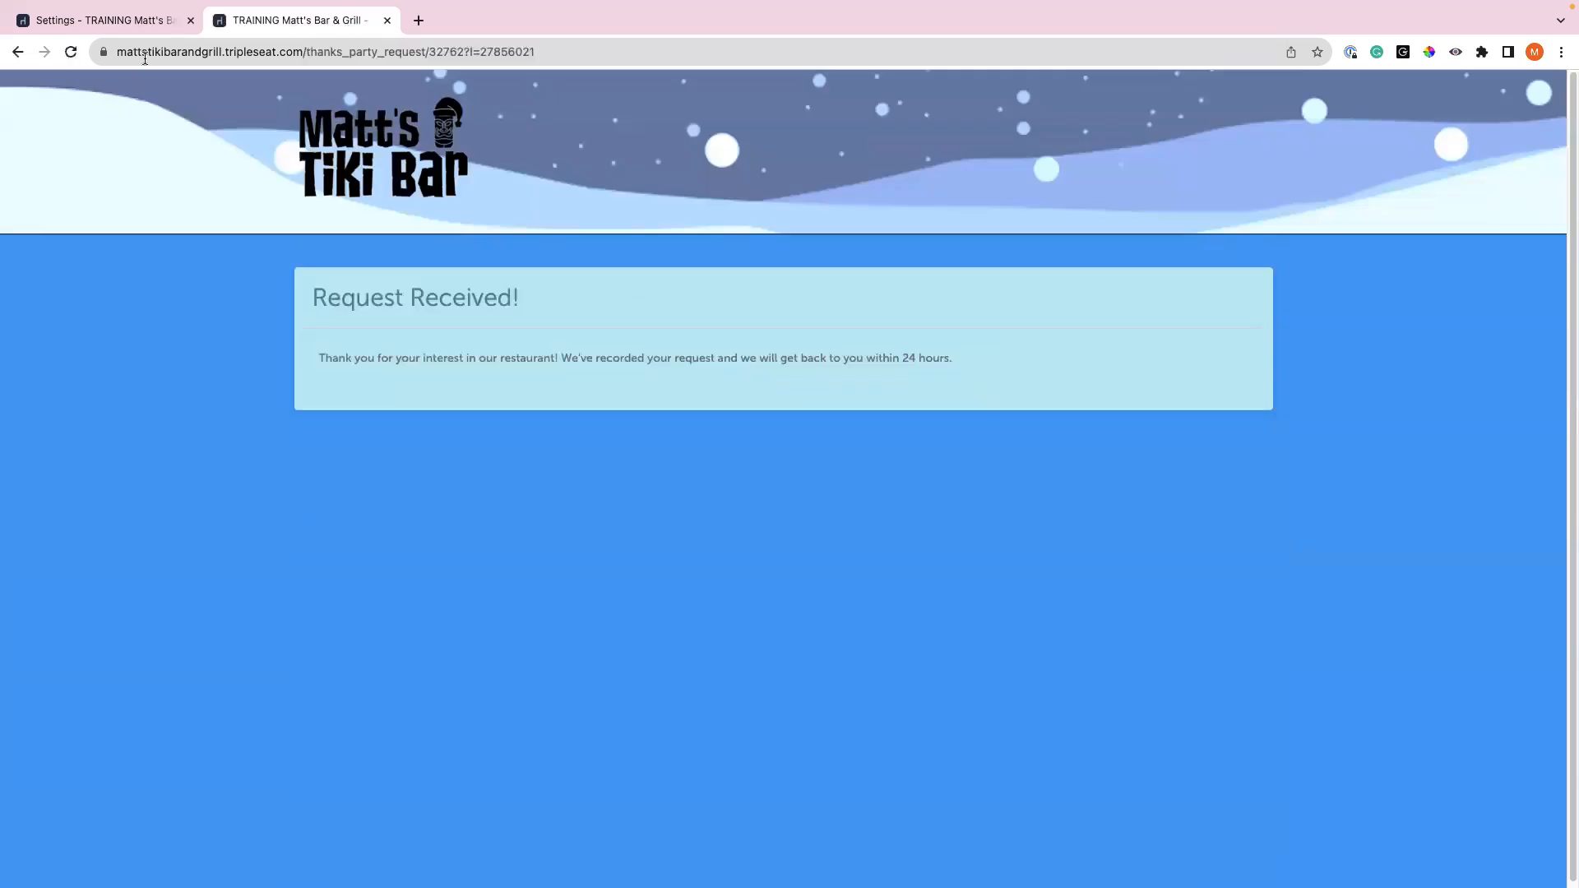
- Back in Tripleseat admin, open the new Happy Hour lead from the Dashboard's New Leads list
{"action": "left_click", "coordinate": [134, 28]}
{"action": "left_click", "coordinate": [95, 169]}
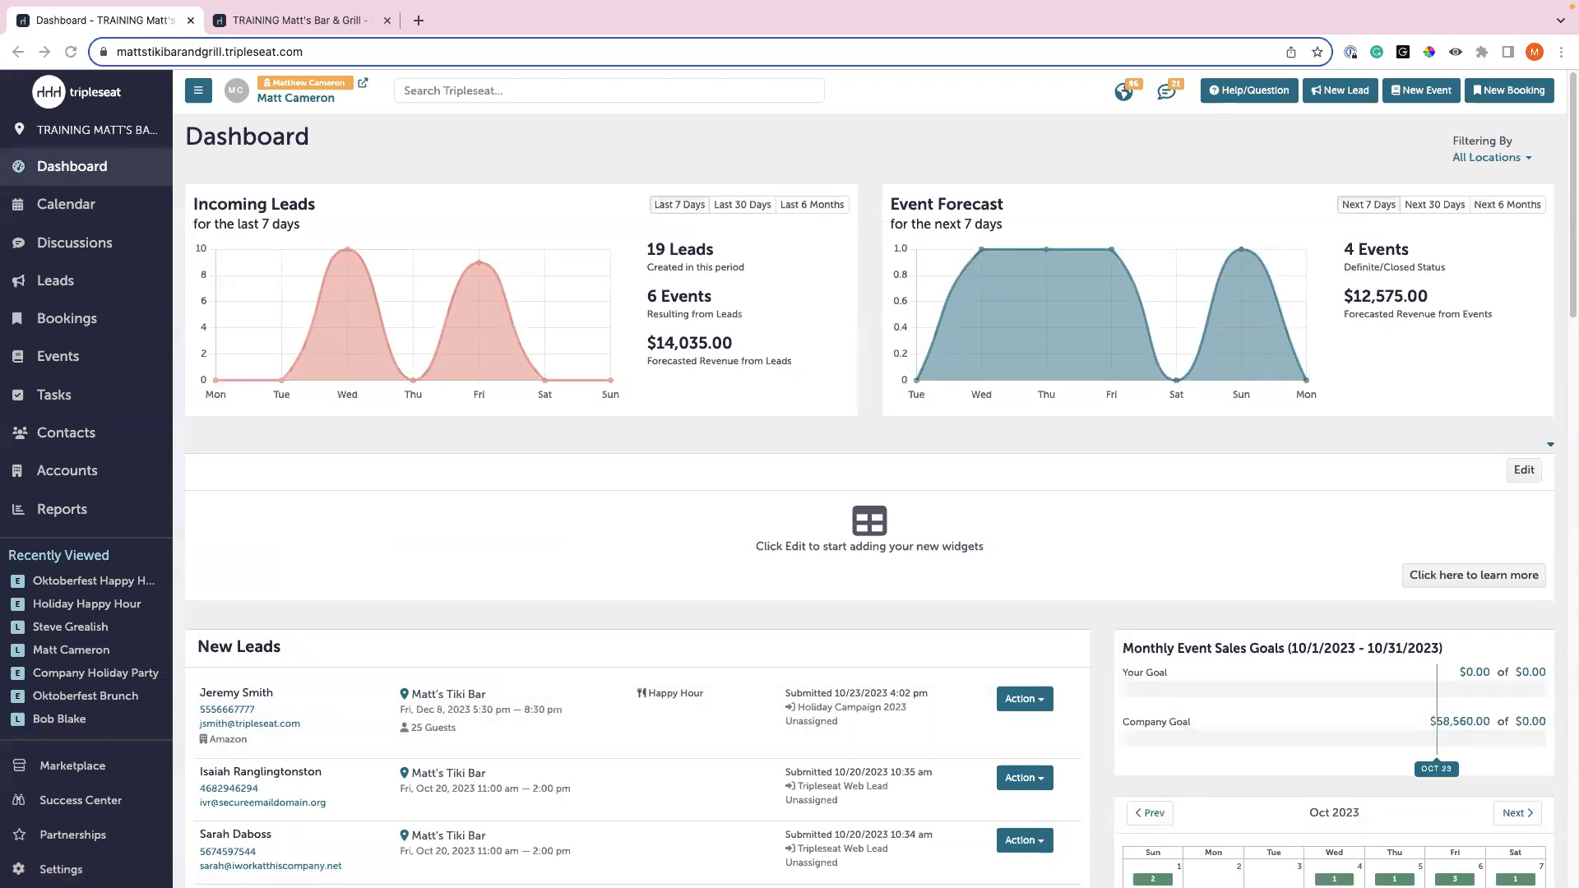
{"action": "left_click", "coordinate": [341, 693]}
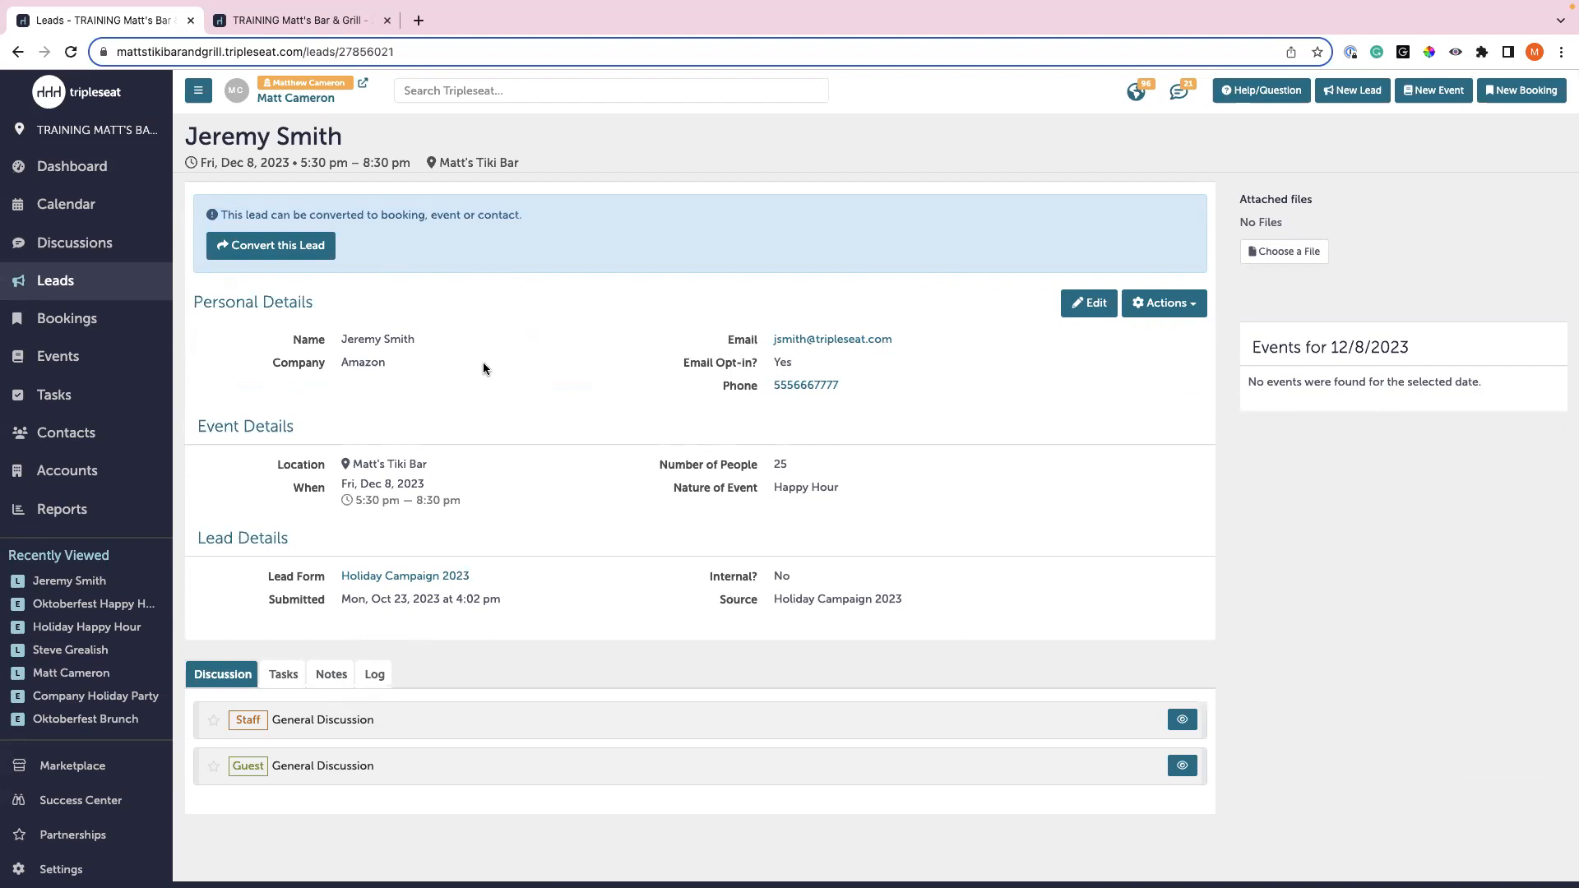
- Convert the lead into an event with no record matches, creating a new Amazon account
{"action": "left_click", "coordinate": [316, 246]}
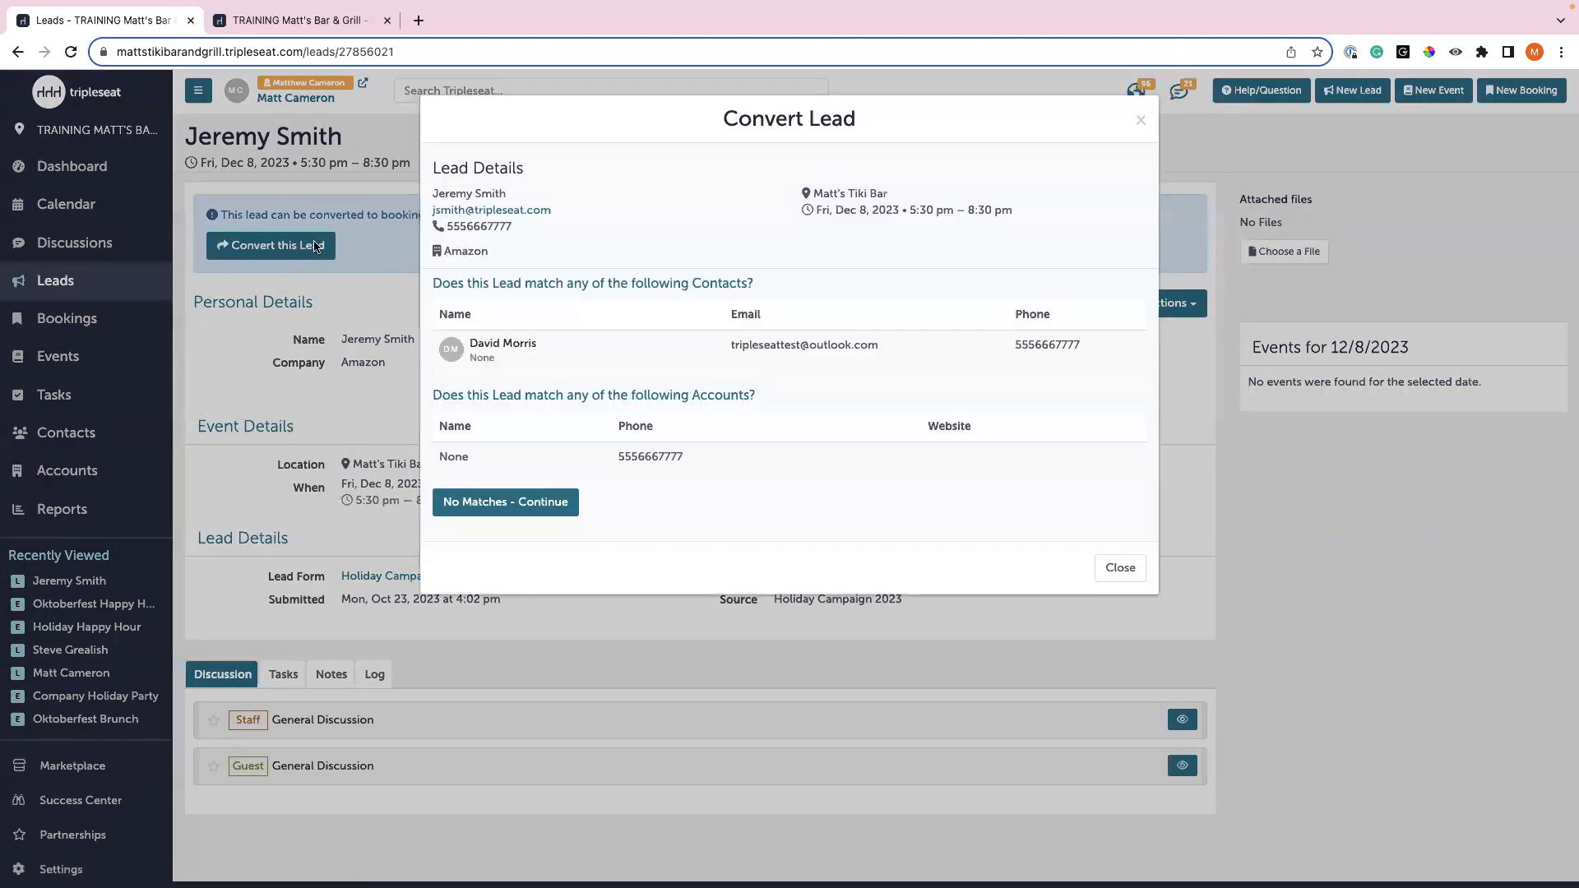
{"action": "left_click", "coordinate": [527, 503]}
{"action": "left_click", "coordinate": [527, 483]}
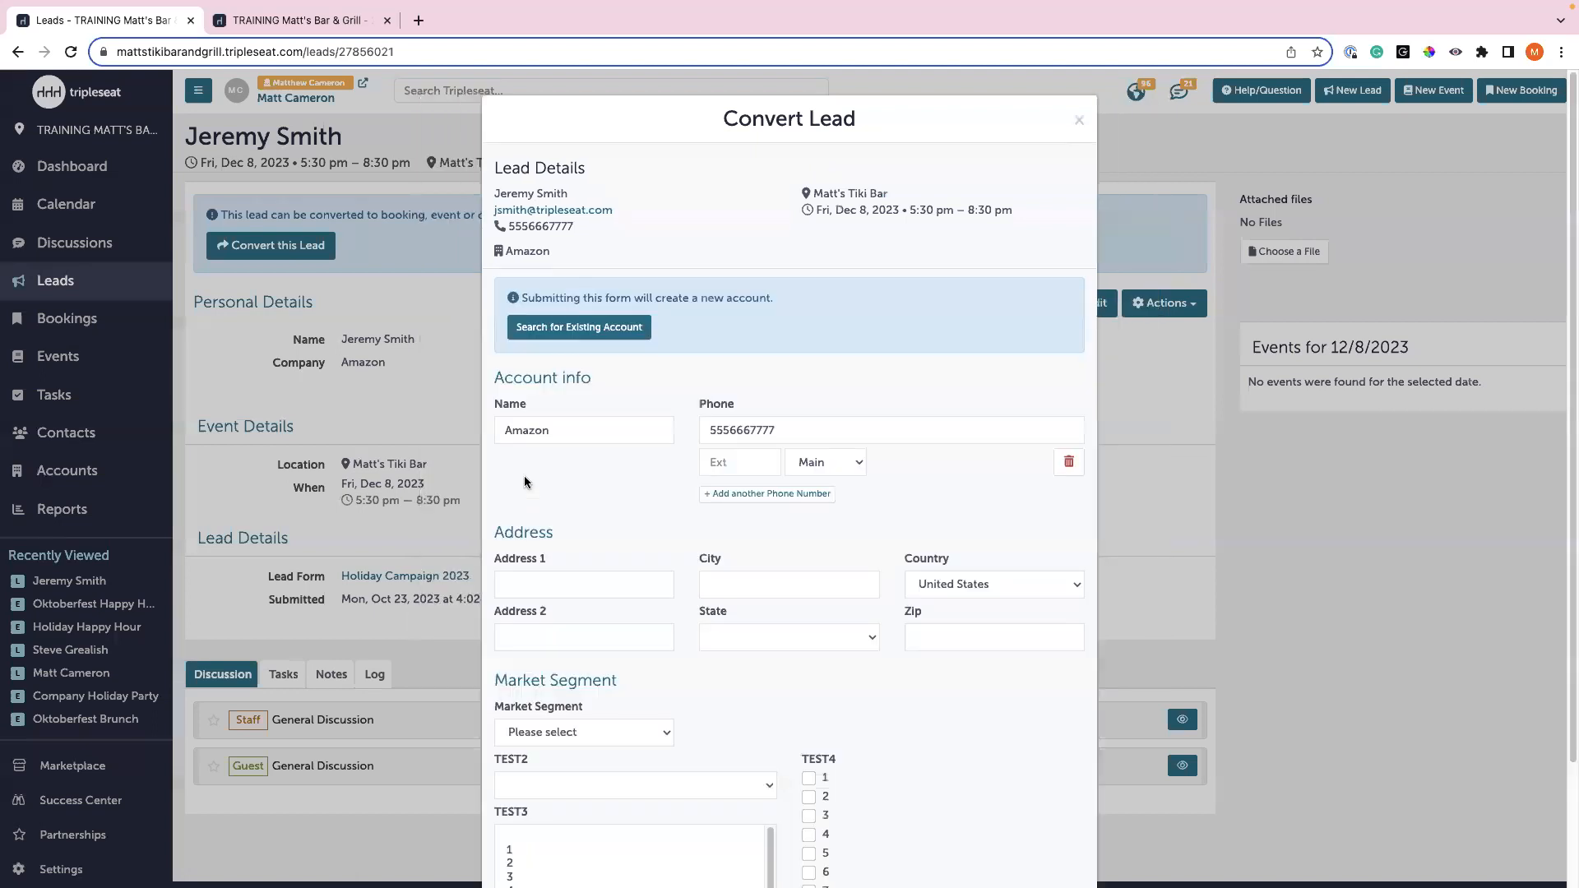
{"action": "scroll", "coordinate": [603, 473], "scroll_direction": "down", "scroll_amount": 3}
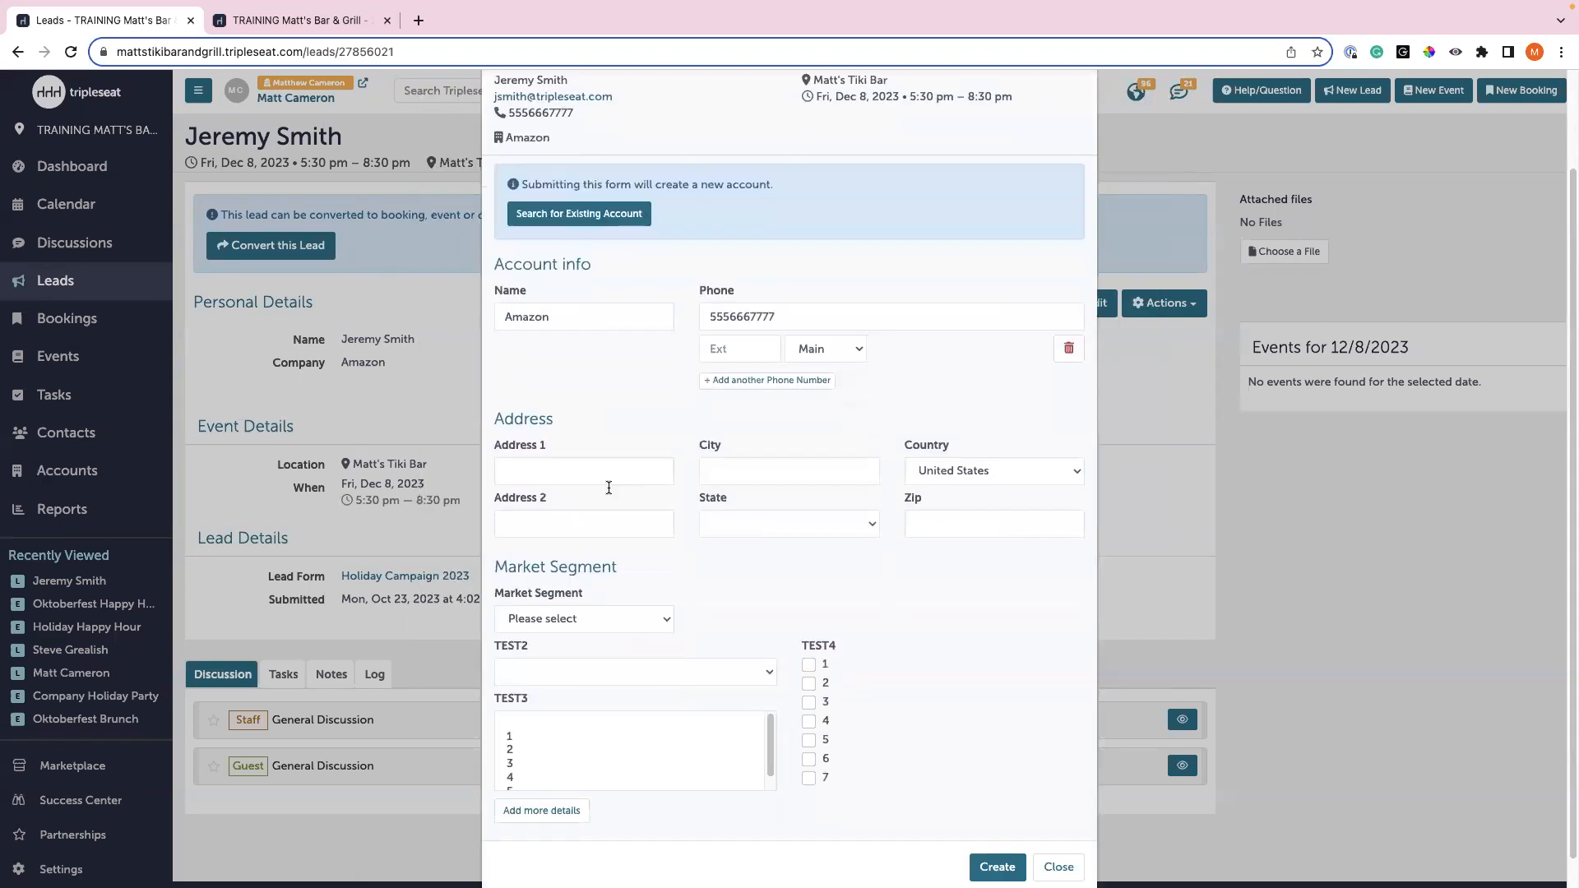
{"action": "left_click", "coordinate": [997, 832]}
{"action": "left_click", "coordinate": [1004, 677]}
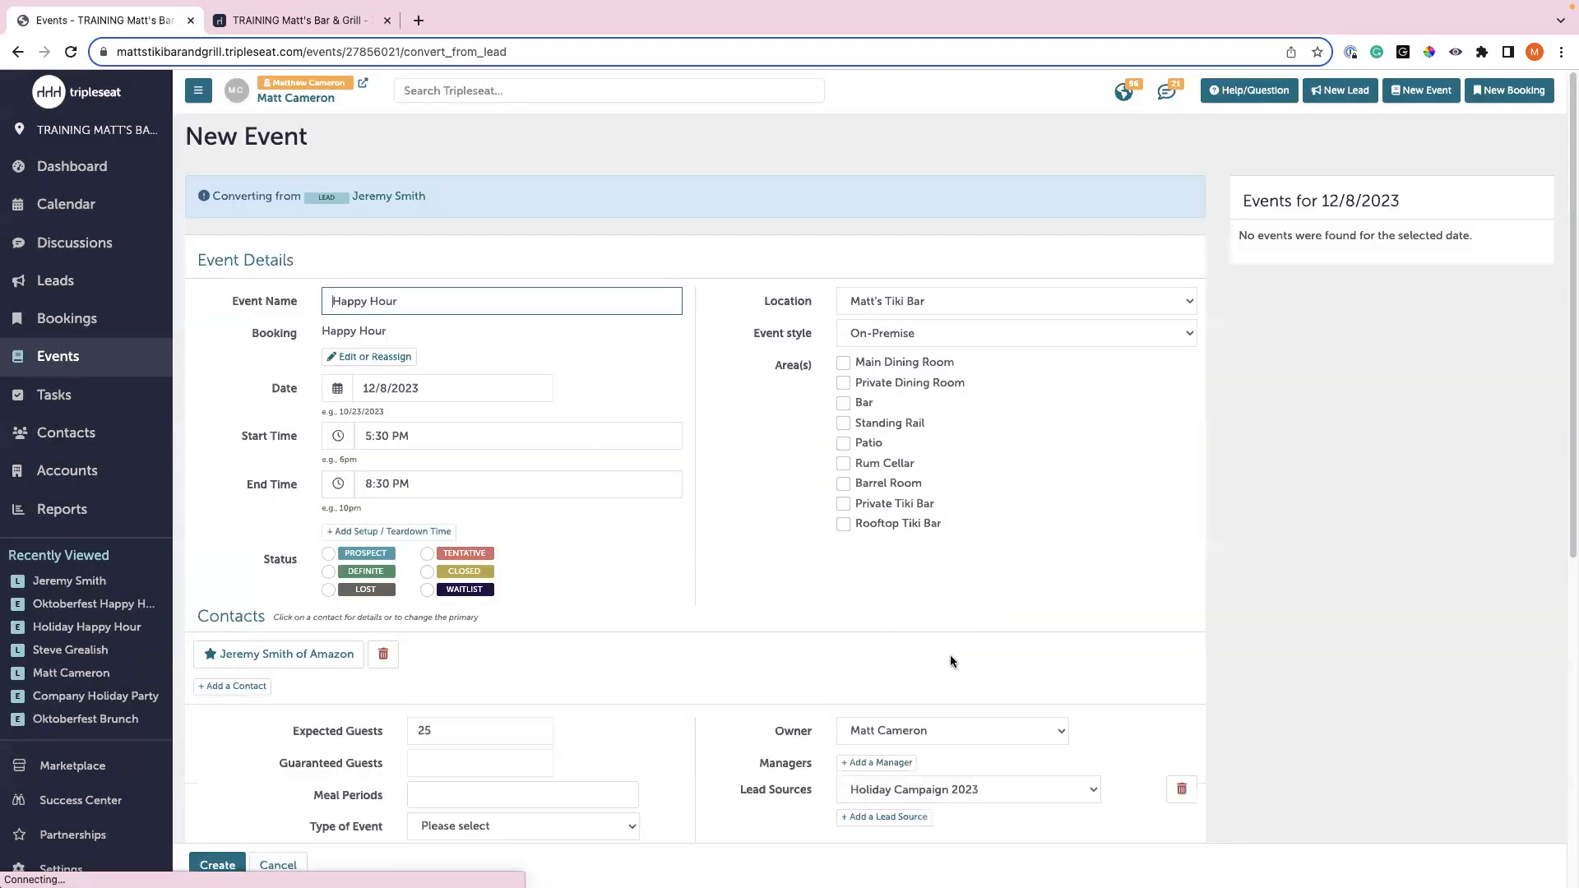
- Book the Happy Hour event in the Bar with Definite status and create it
{"action": "left_click", "coordinate": [862, 402]}
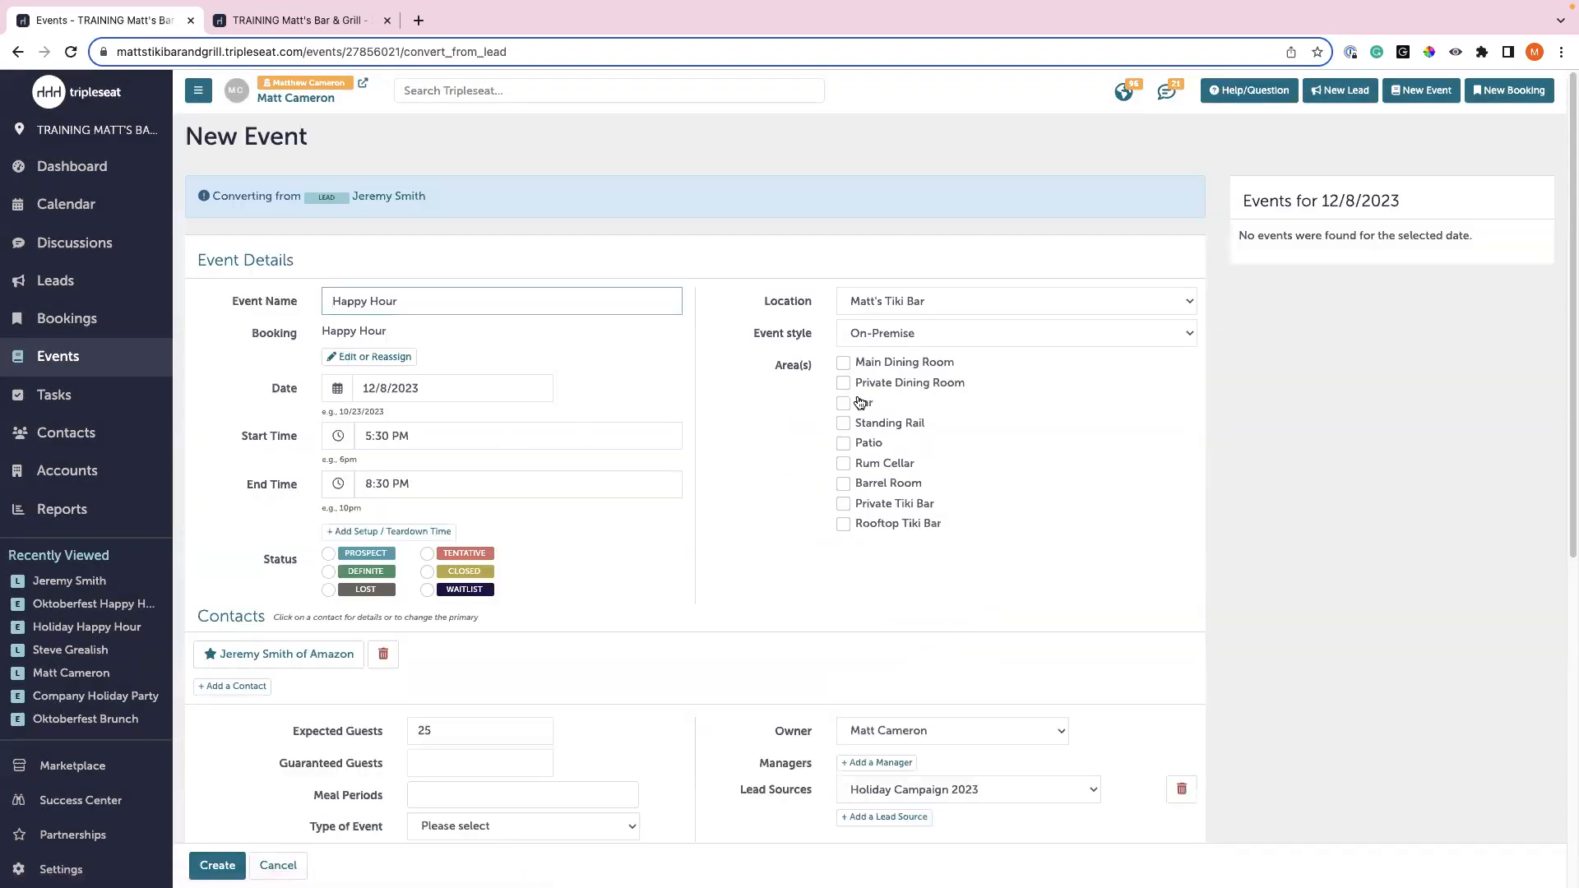
{"action": "left_click", "coordinate": [362, 574]}
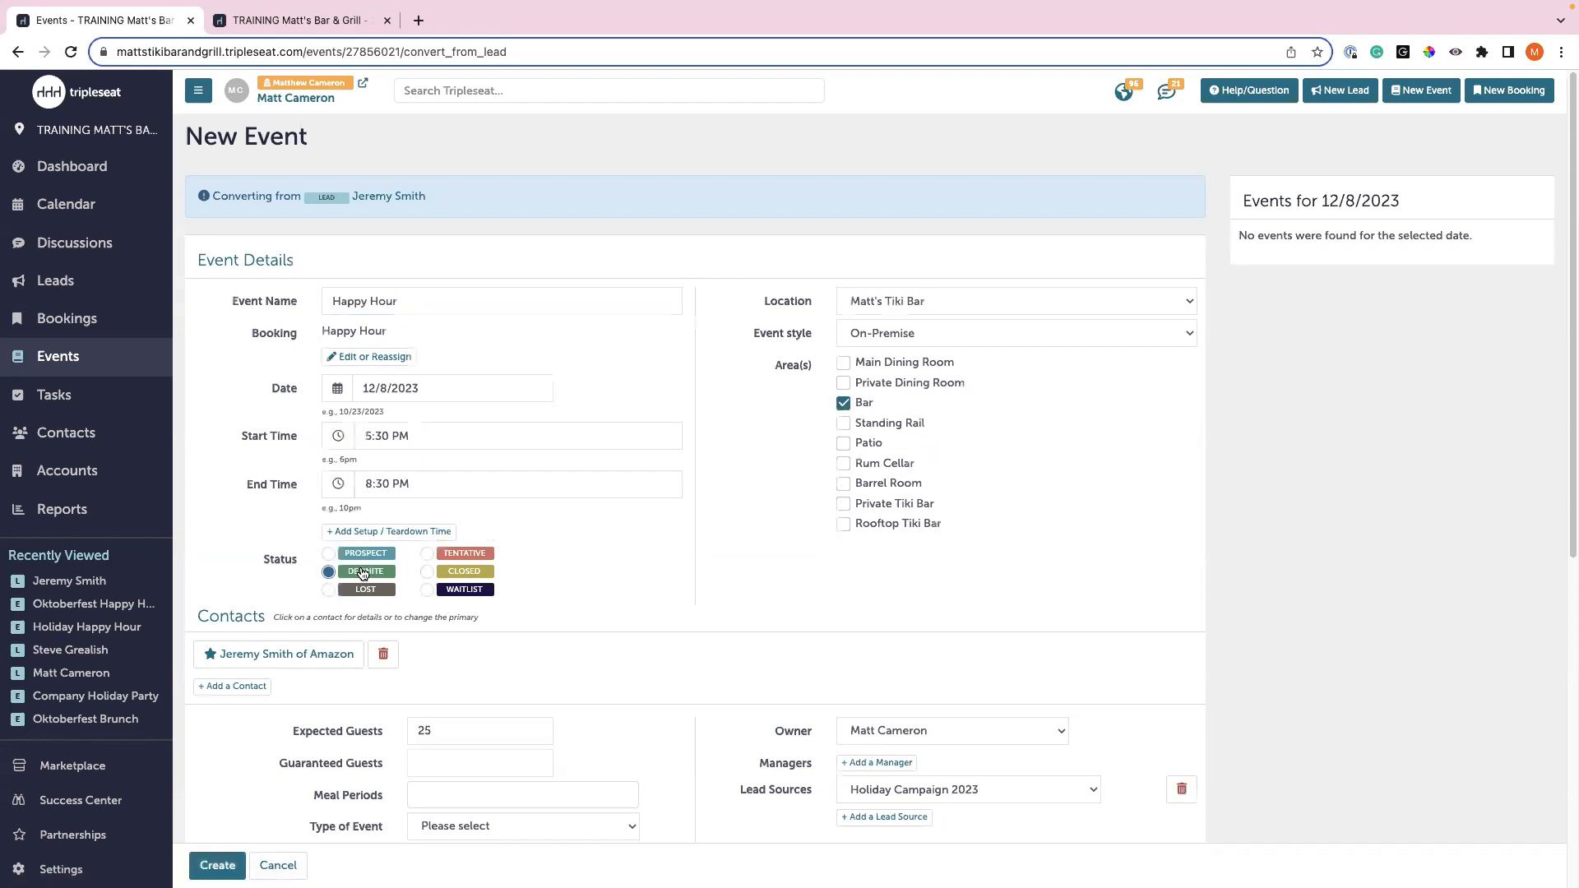
{"action": "scroll", "coordinate": [220, 823], "scroll_direction": "down", "scroll_amount": 3}
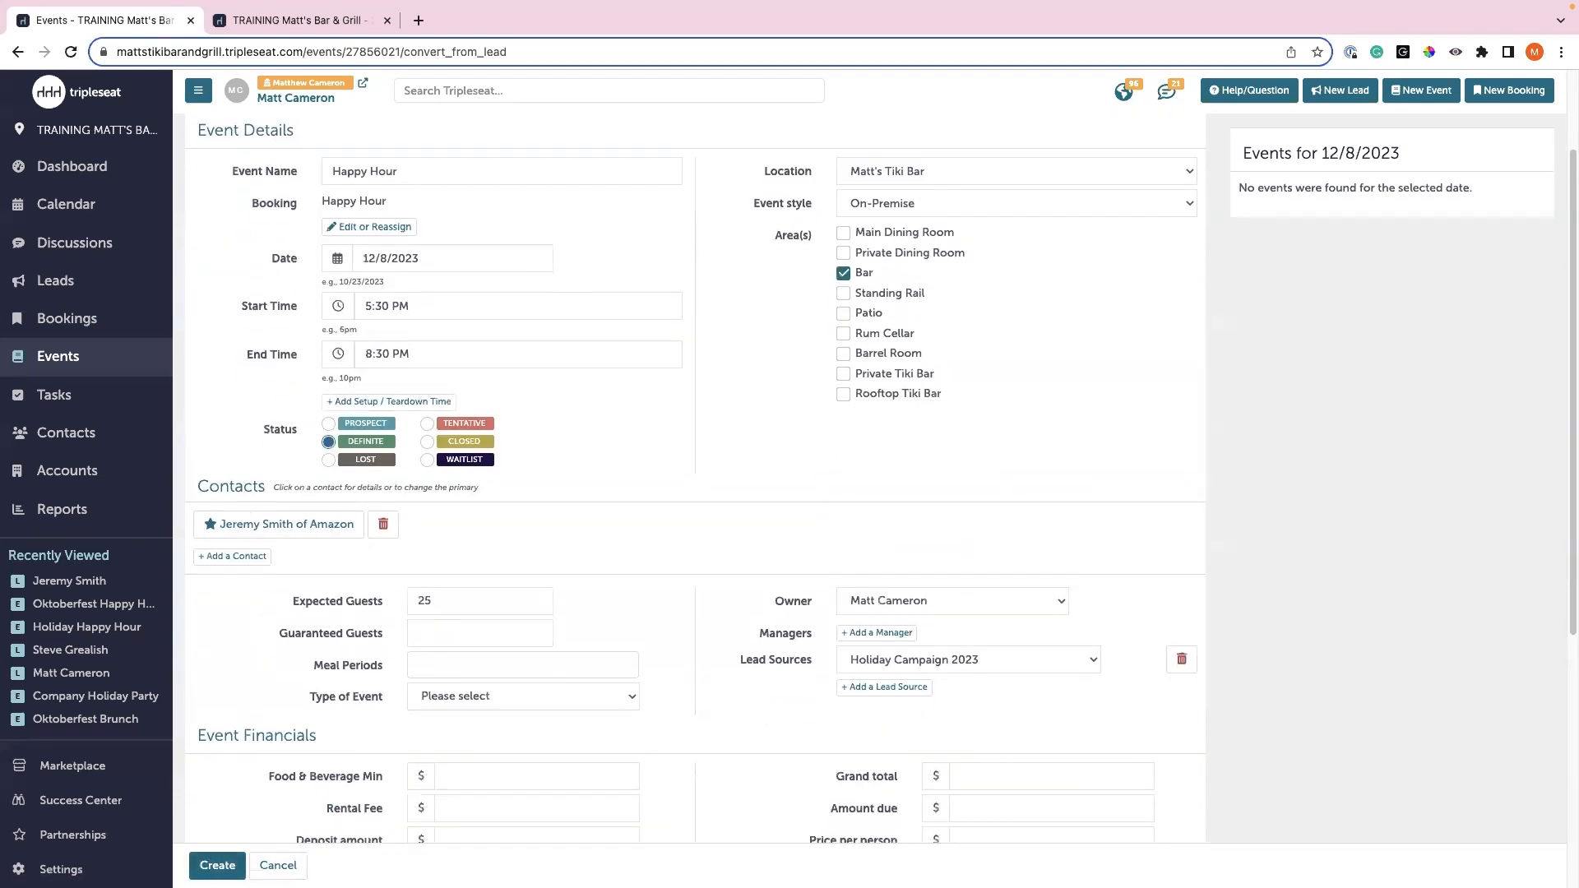
{"action": "left_click", "coordinate": [196, 863]}
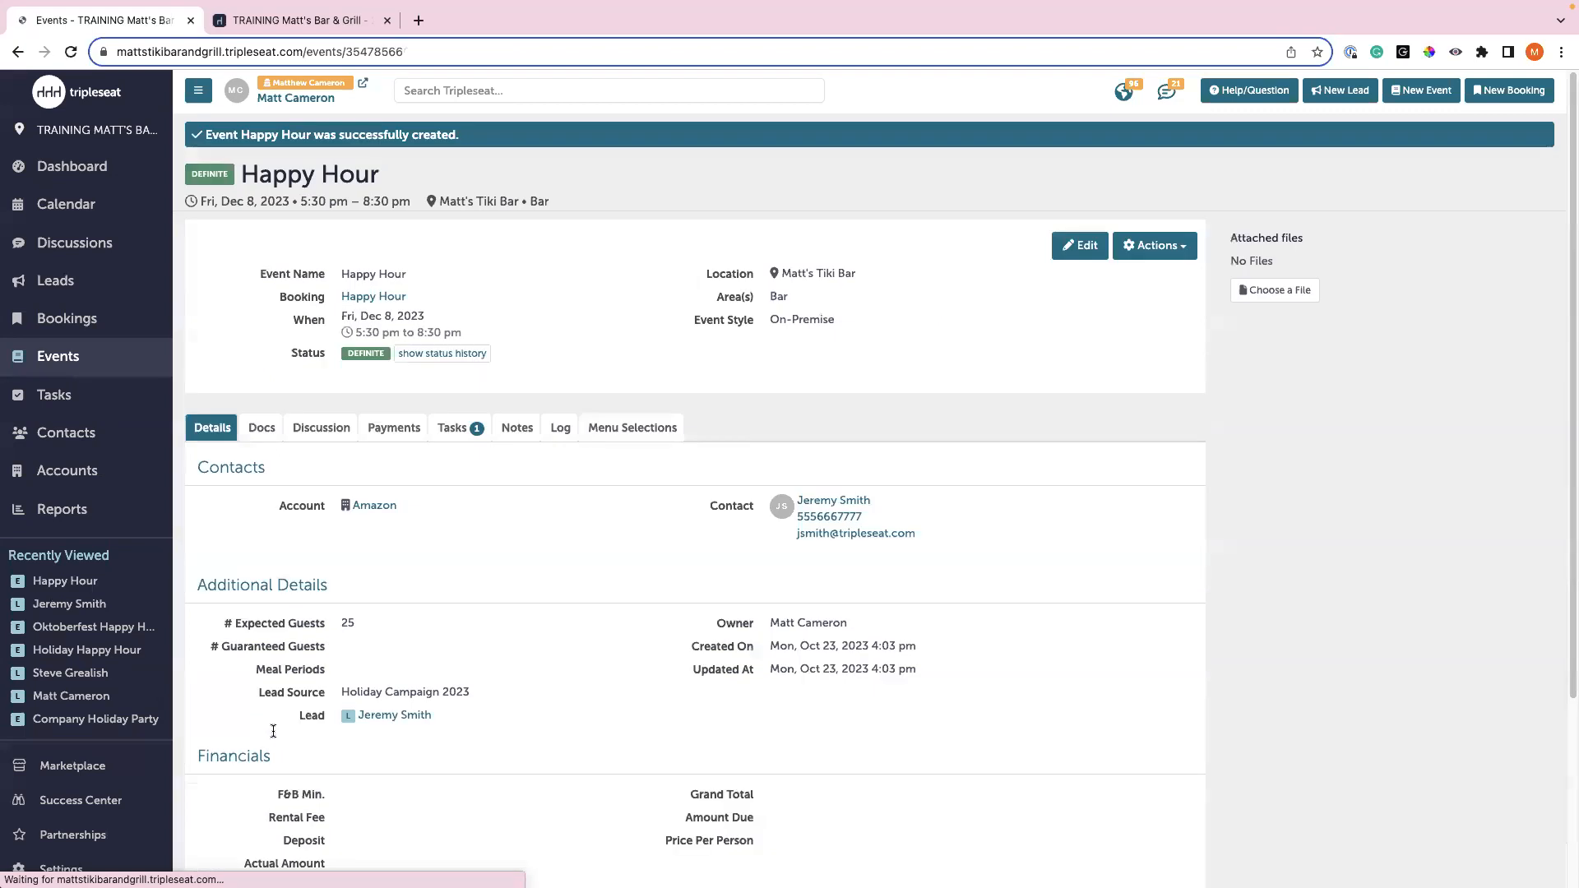
- Highlight the event's Holiday Campaign 2023 lead source, then go to the Reports overview
{"action": "scroll", "coordinate": [303, 568], "scroll_direction": "down", "scroll_amount": 1}
{"action": "left_click_drag", "start_coordinate": [255, 667], "coordinate": [486, 674]}
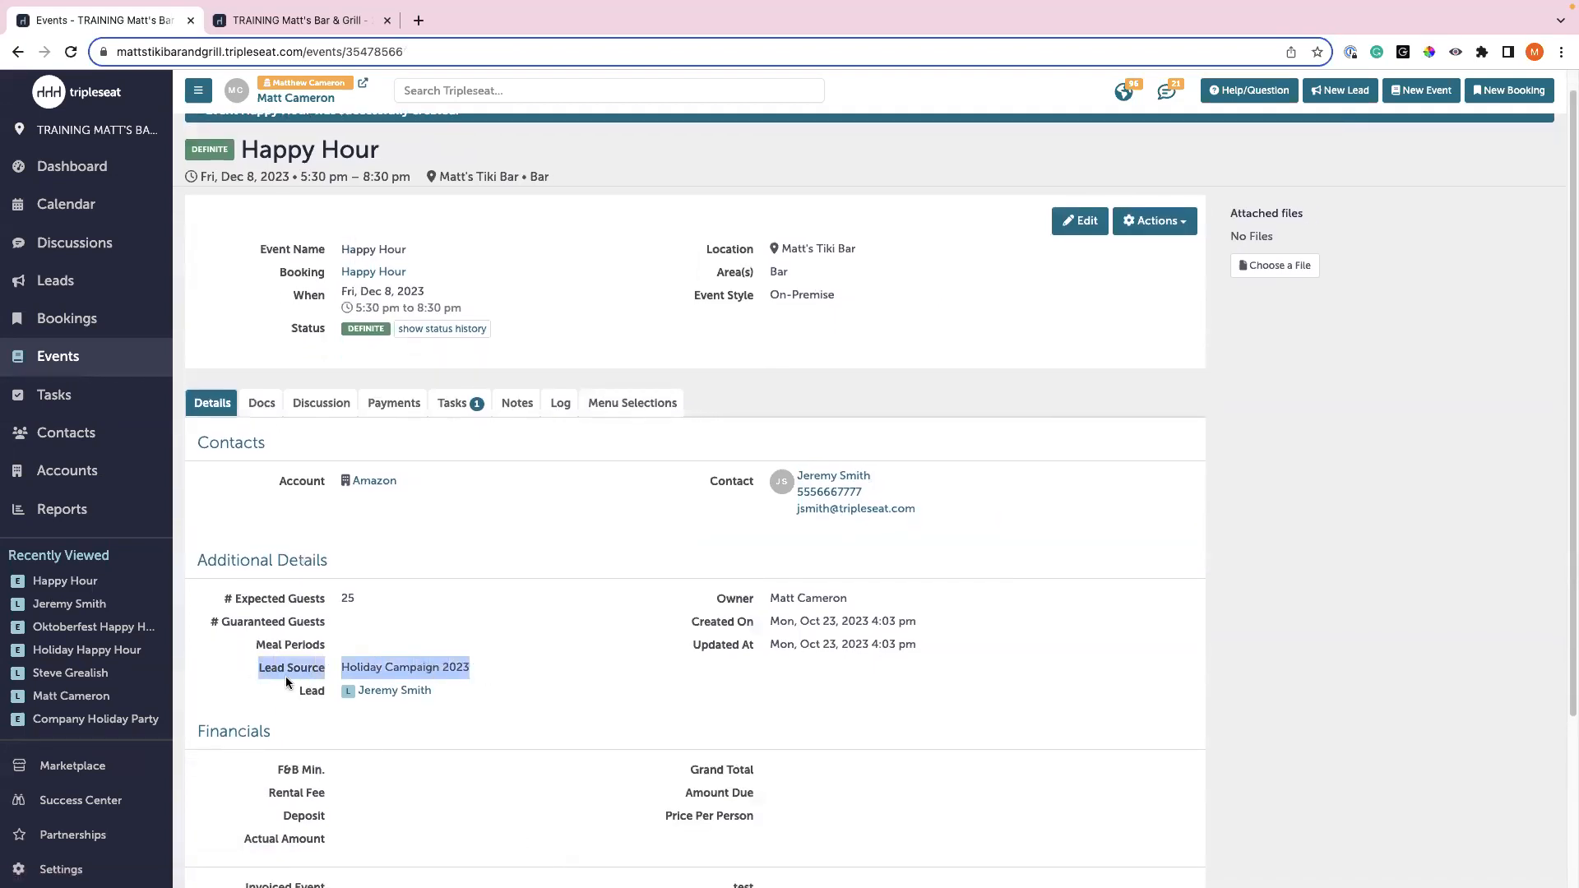
{"action": "left_click", "coordinate": [431, 672]}
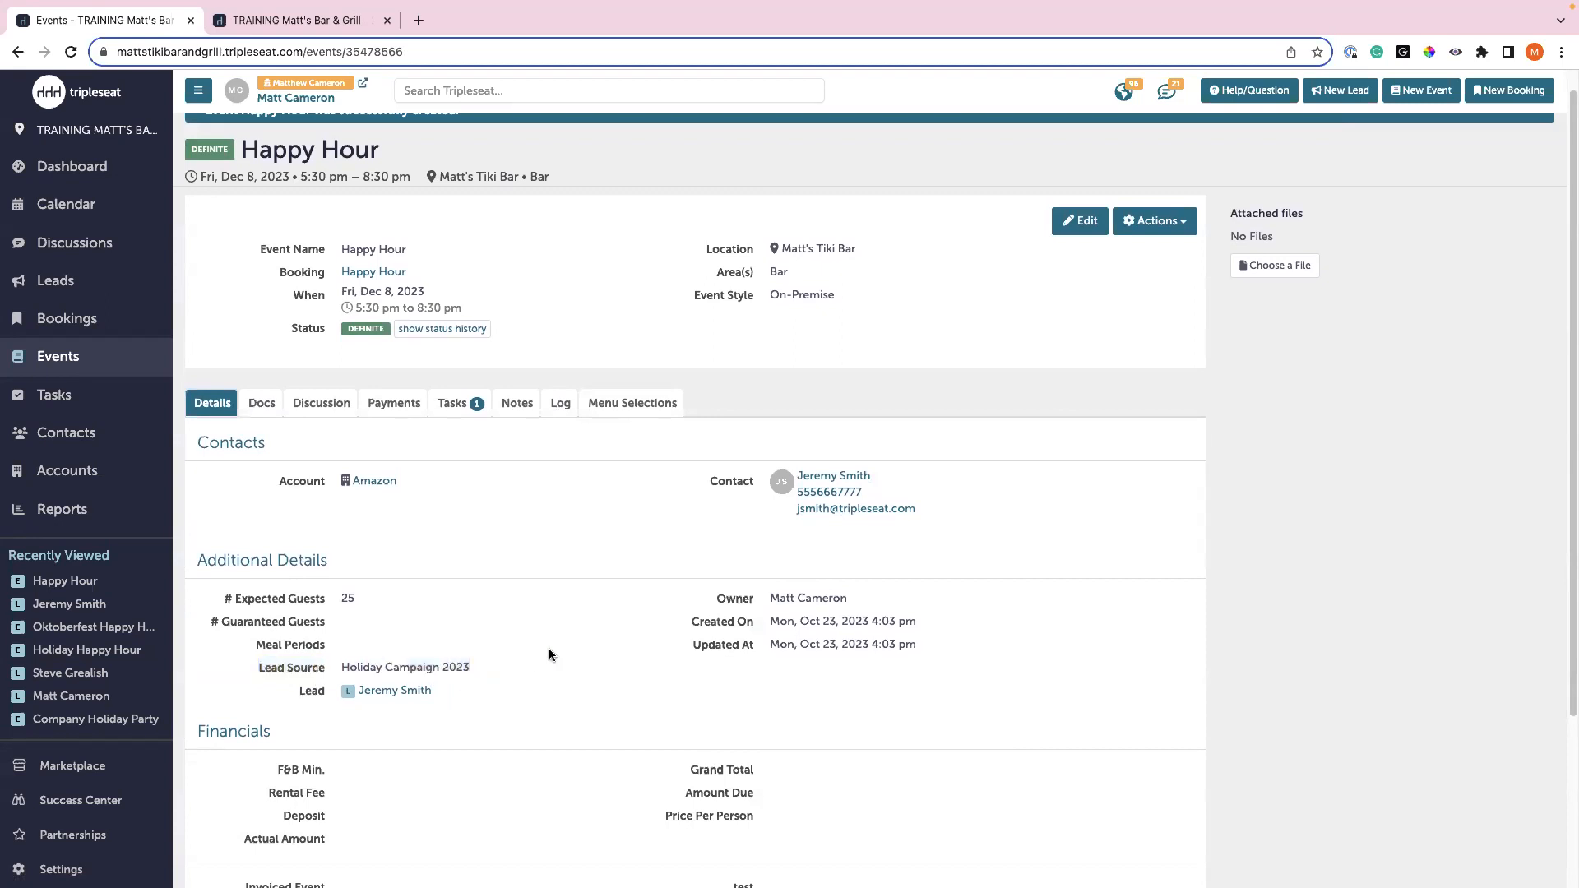
{"action": "scroll", "coordinate": [546, 638], "scroll_direction": "up", "scroll_amount": 1}
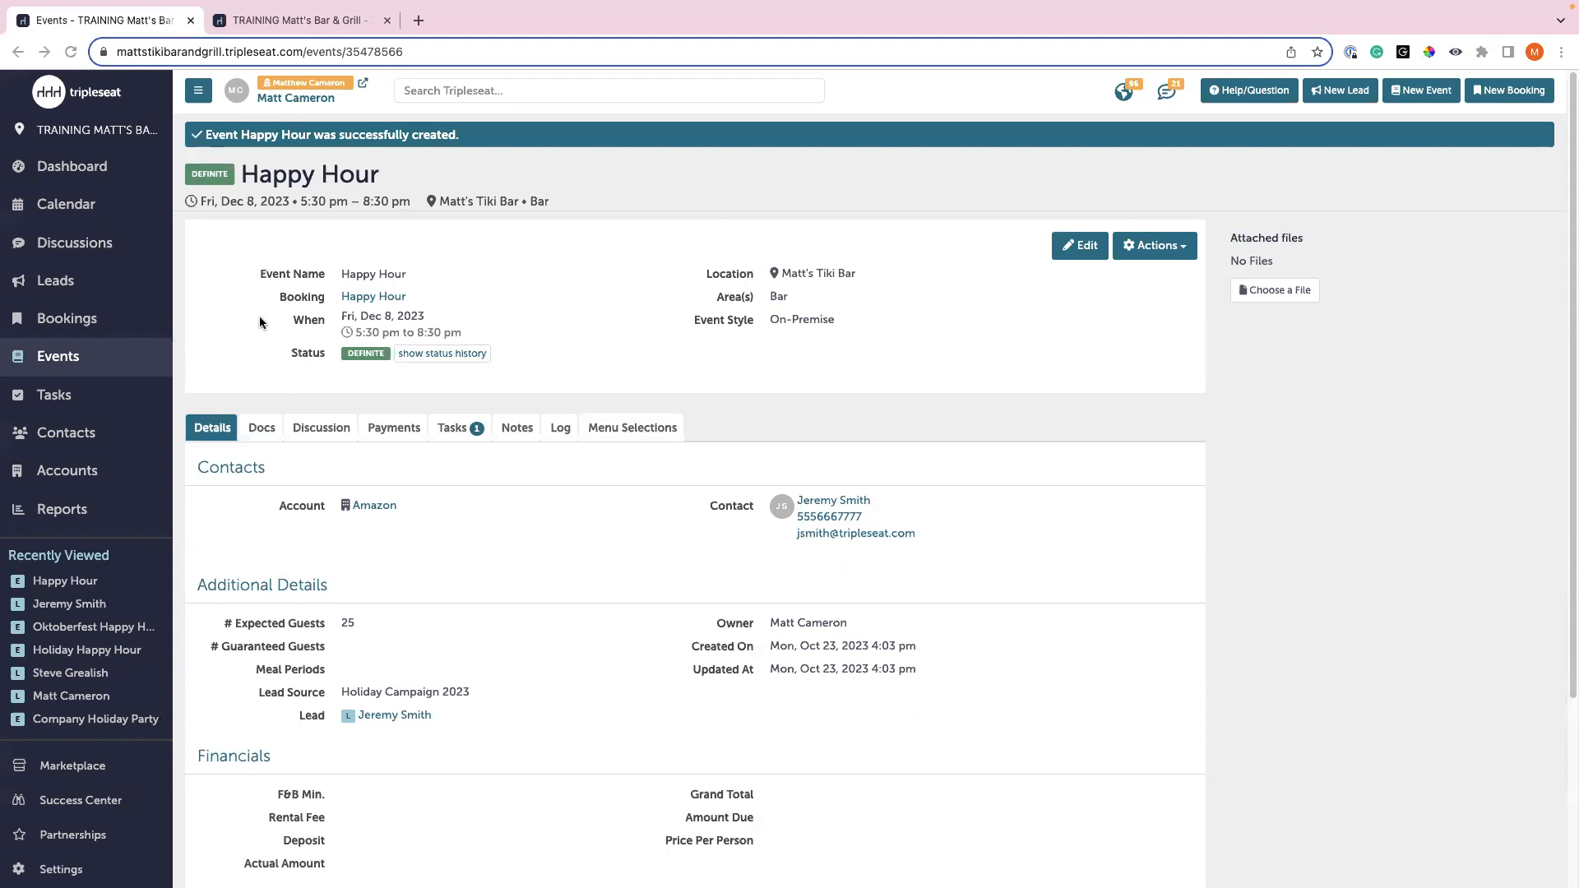
{"action": "left_click", "coordinate": [113, 510]}
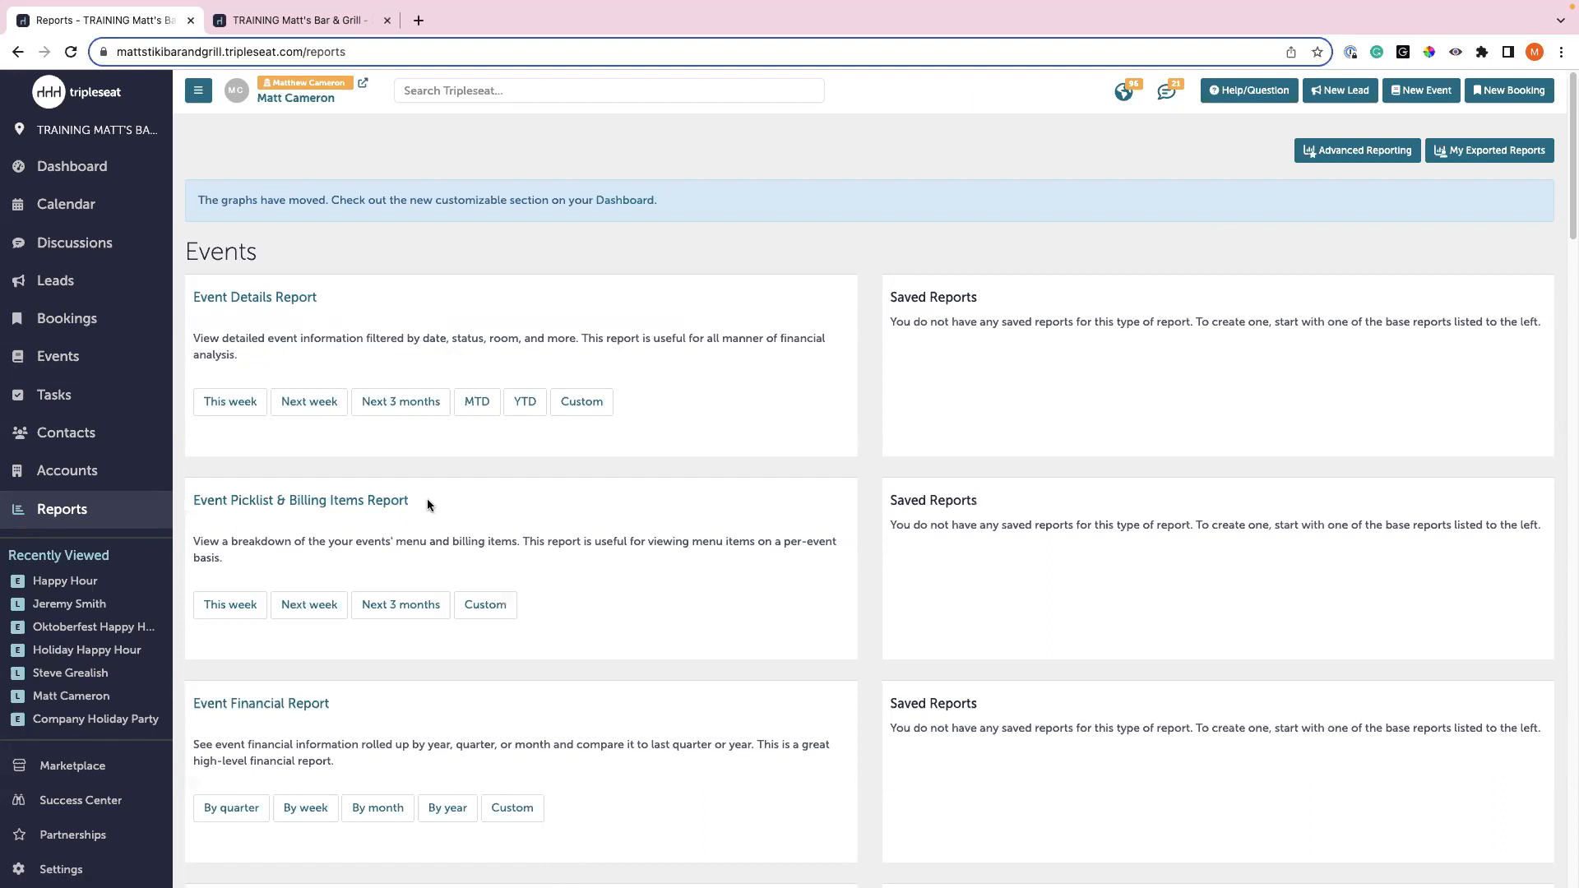
- Scroll down the Reports page to the Leads reports section with Lead Details
{"action": "scroll", "coordinate": [428, 499], "scroll_direction": "down", "scroll_amount": 10}
{"action": "scroll", "coordinate": [427, 504], "scroll_direction": "down", "scroll_amount": 18}
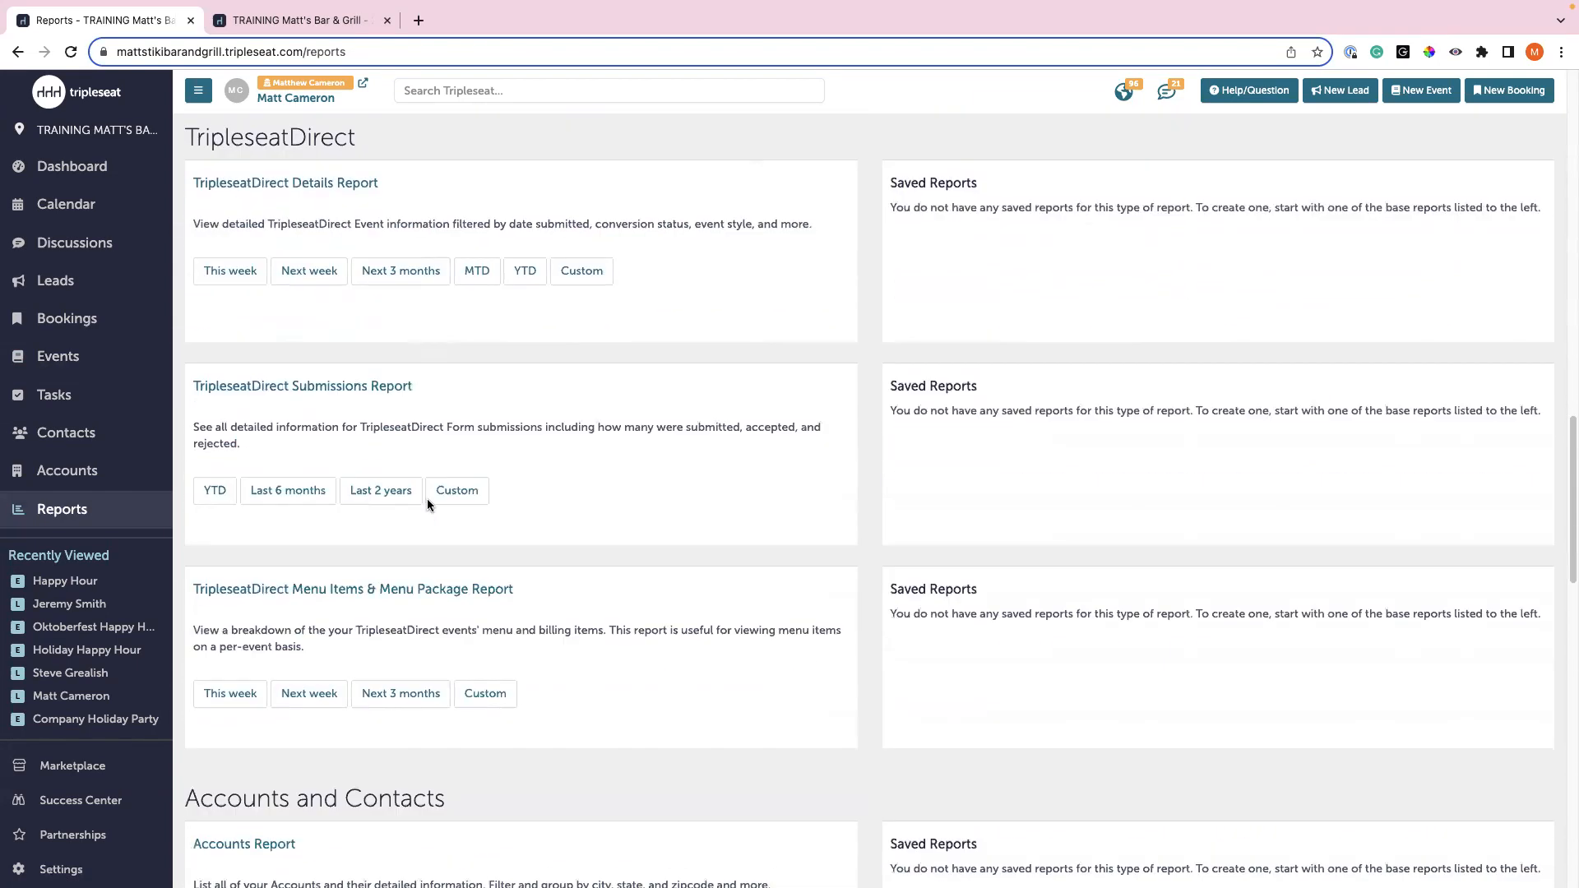
{"action": "scroll", "coordinate": [427, 504], "scroll_direction": "down", "scroll_amount": 2}
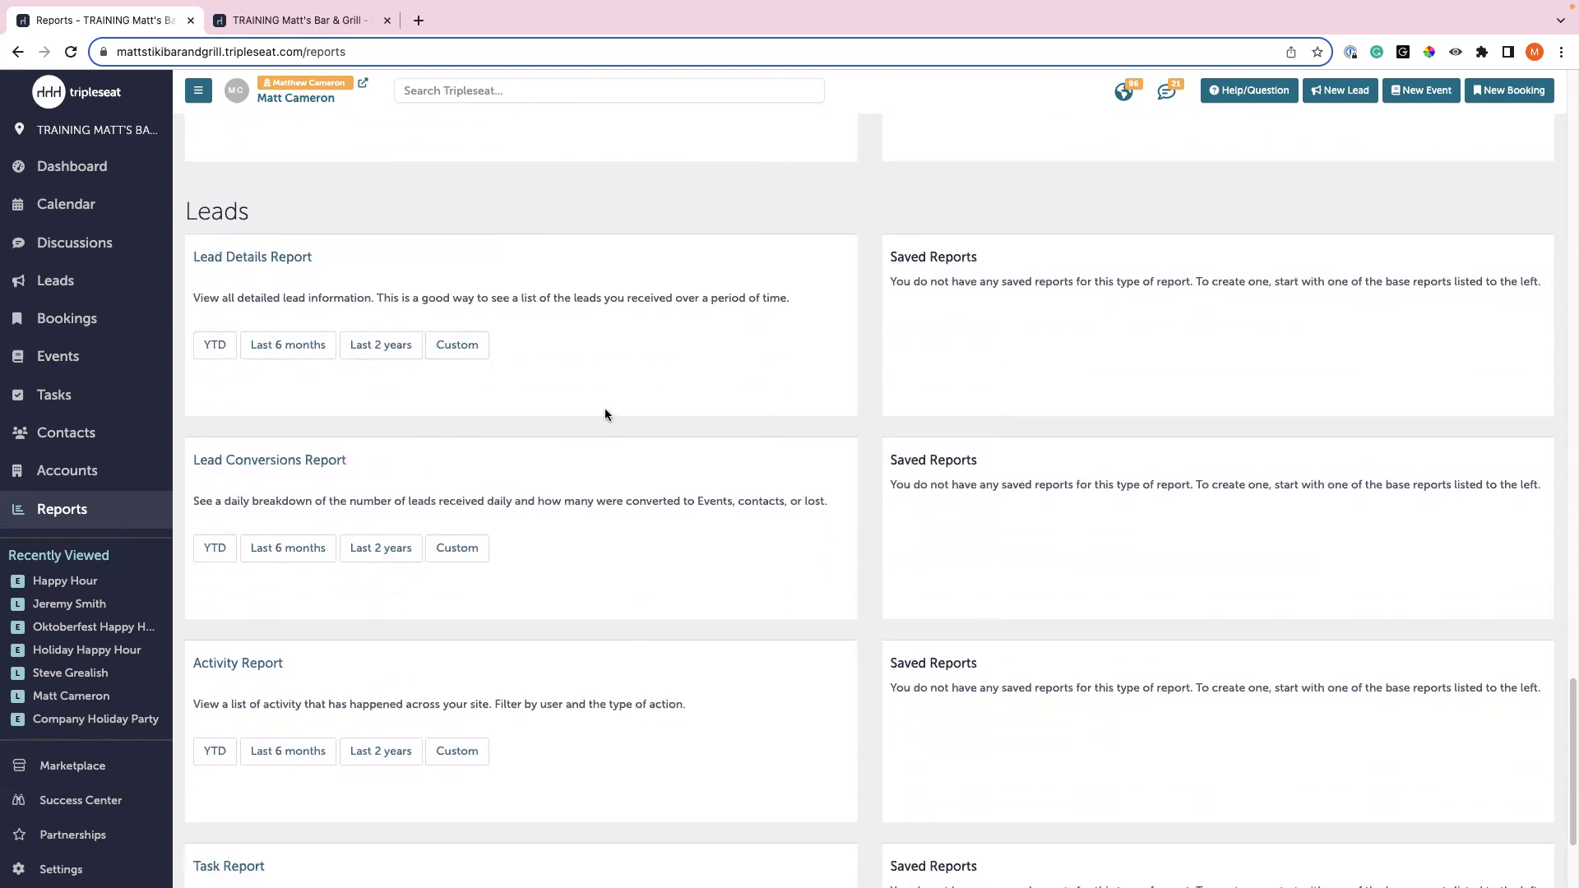
- Build a custom Lead Details Report with all conversion statuses and the Oktoberfest lead source
{"action": "left_click", "coordinate": [473, 354]}
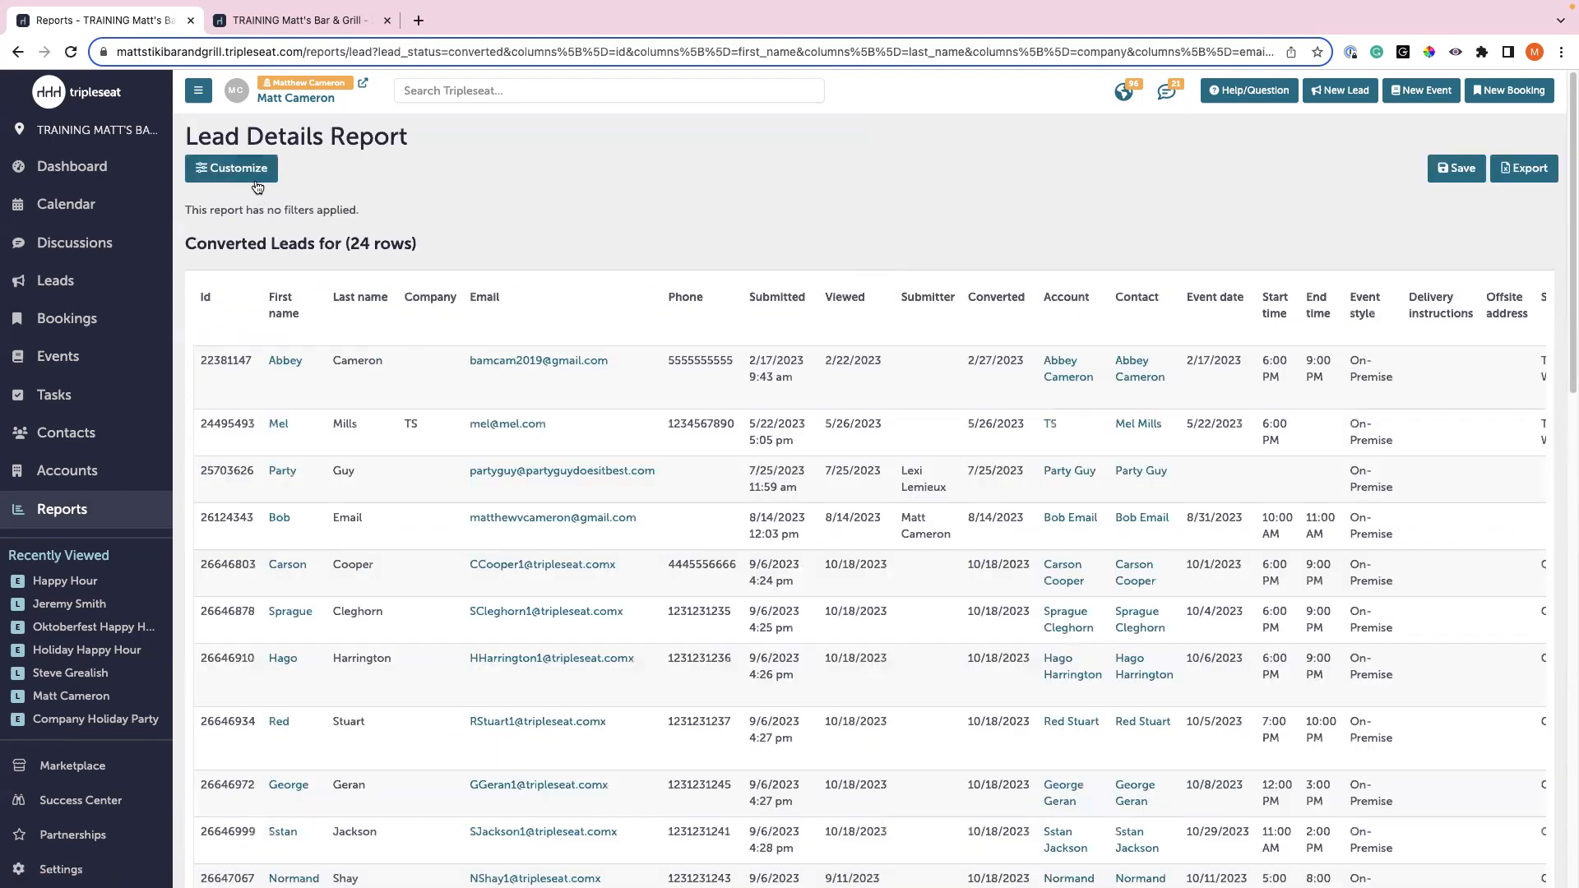
{"action": "left_click", "coordinate": [256, 173]}
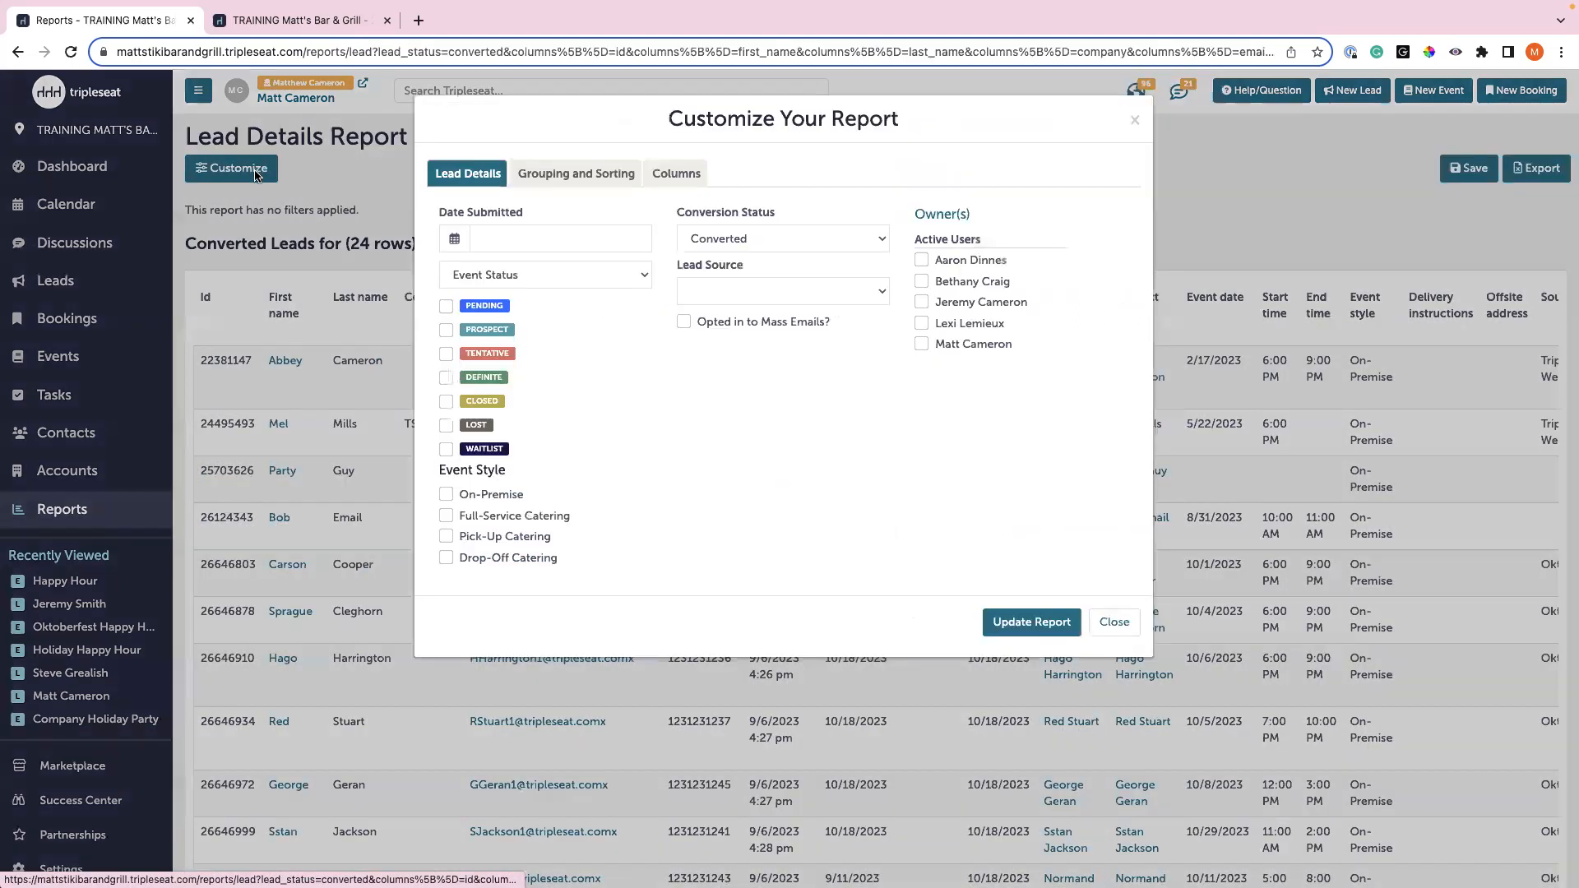
{"action": "left_click", "coordinate": [708, 240]}
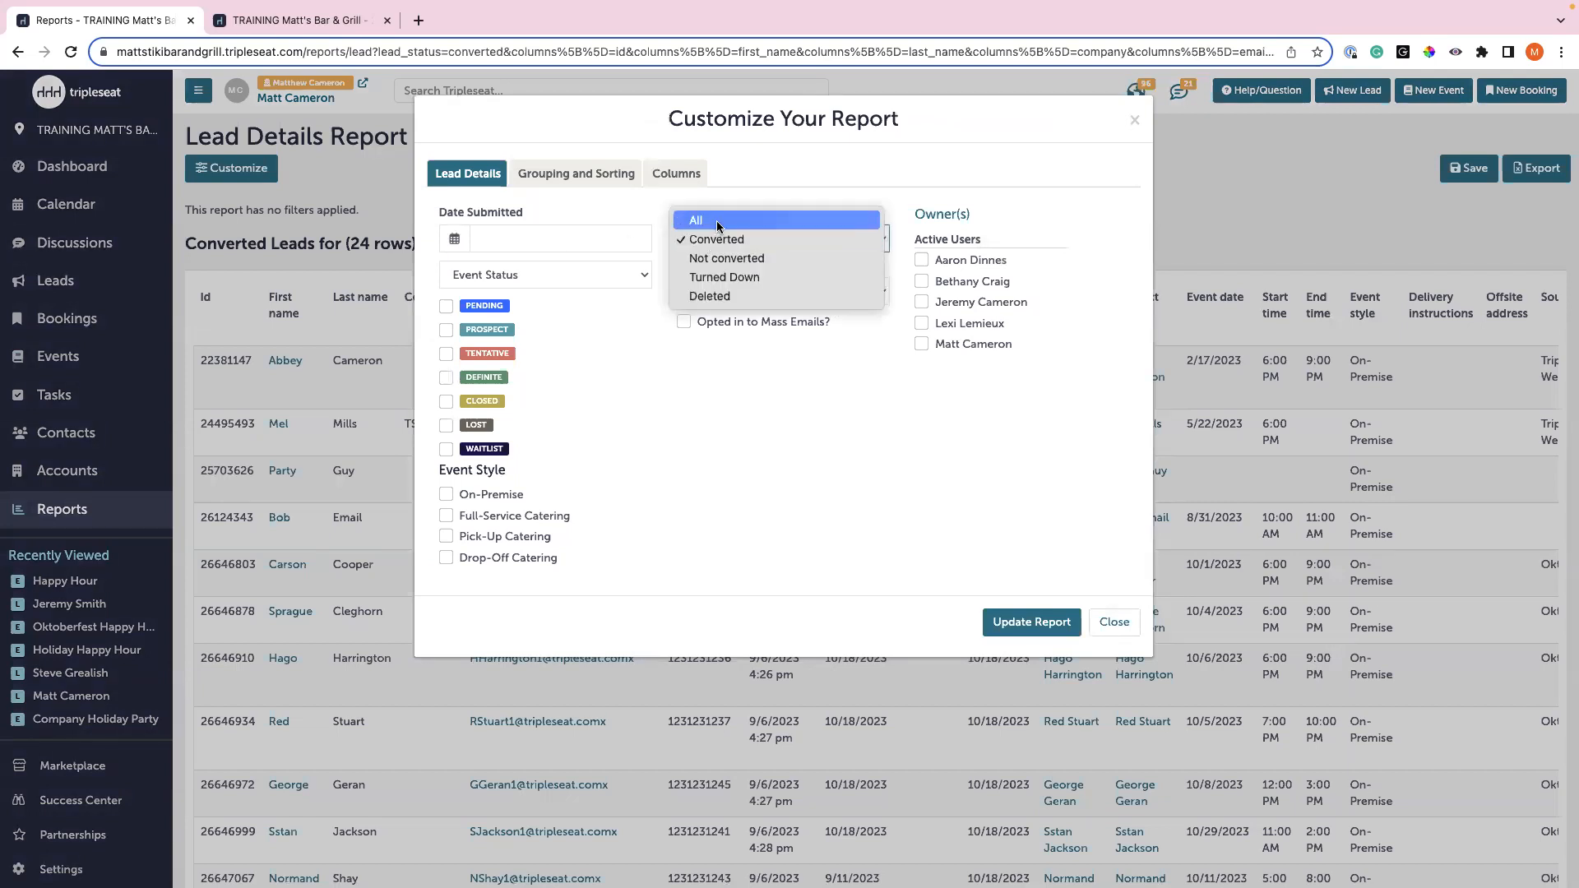
{"action": "left_click", "coordinate": [717, 220]}
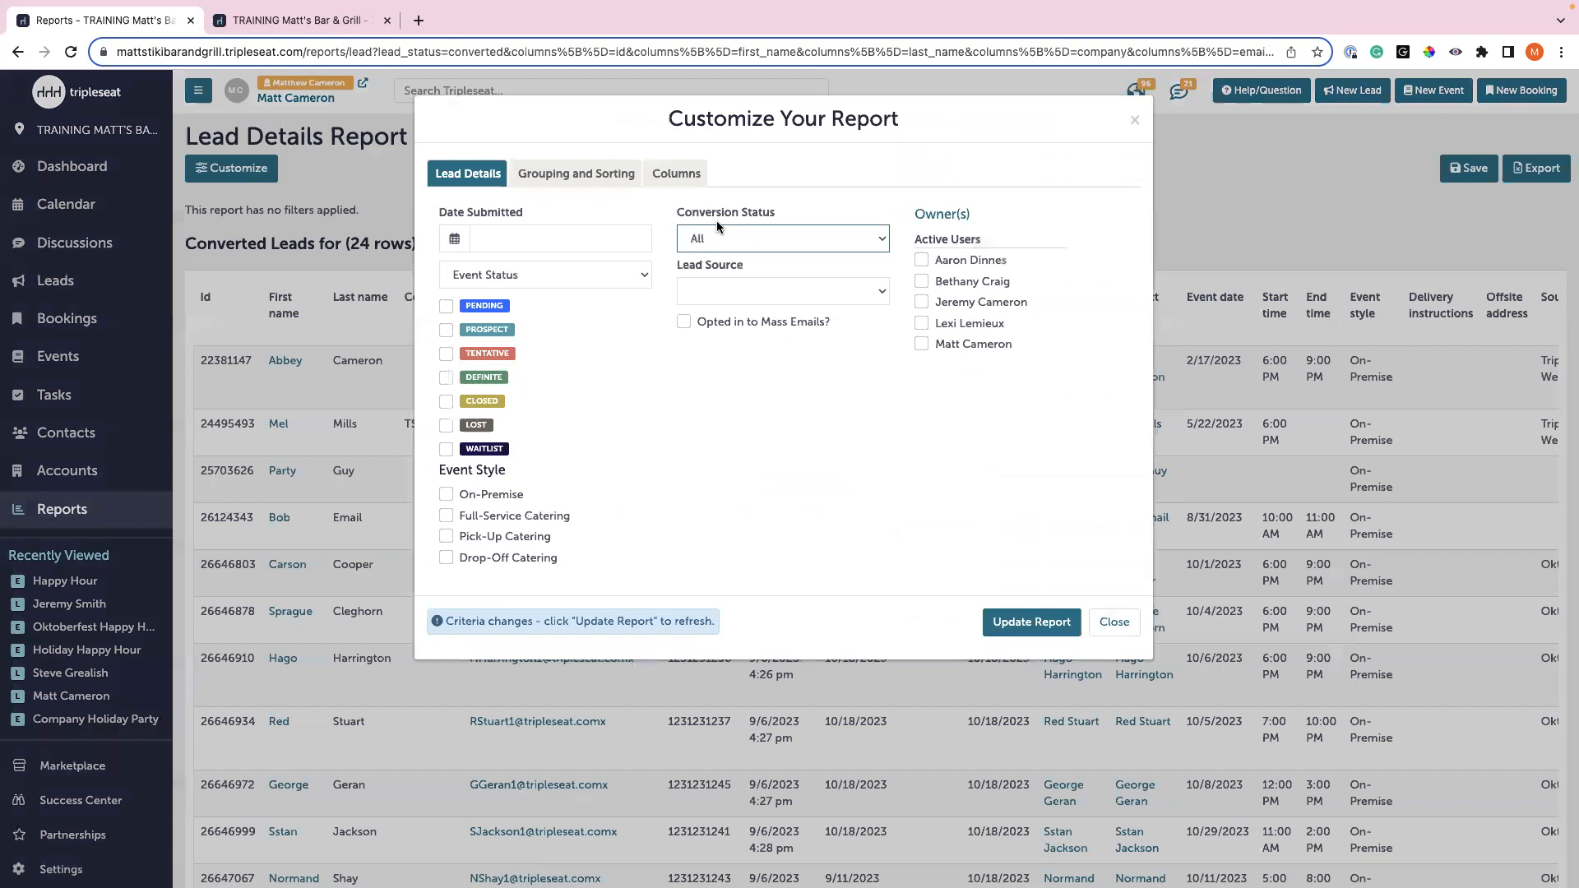
{"action": "left_click", "coordinate": [734, 288]}
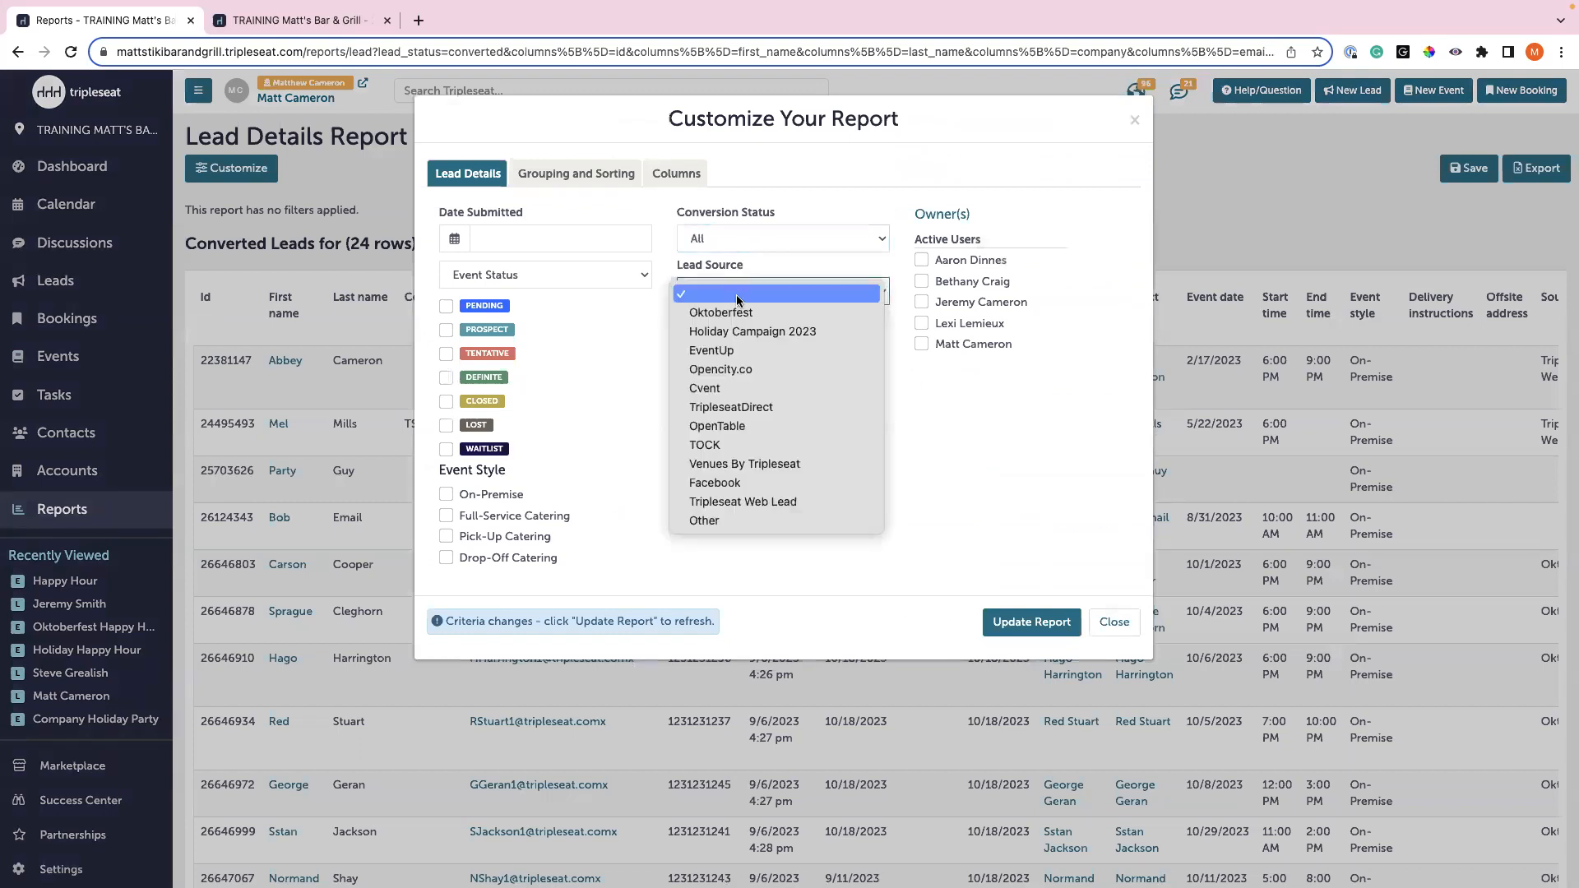
{"action": "left_click", "coordinate": [736, 314]}
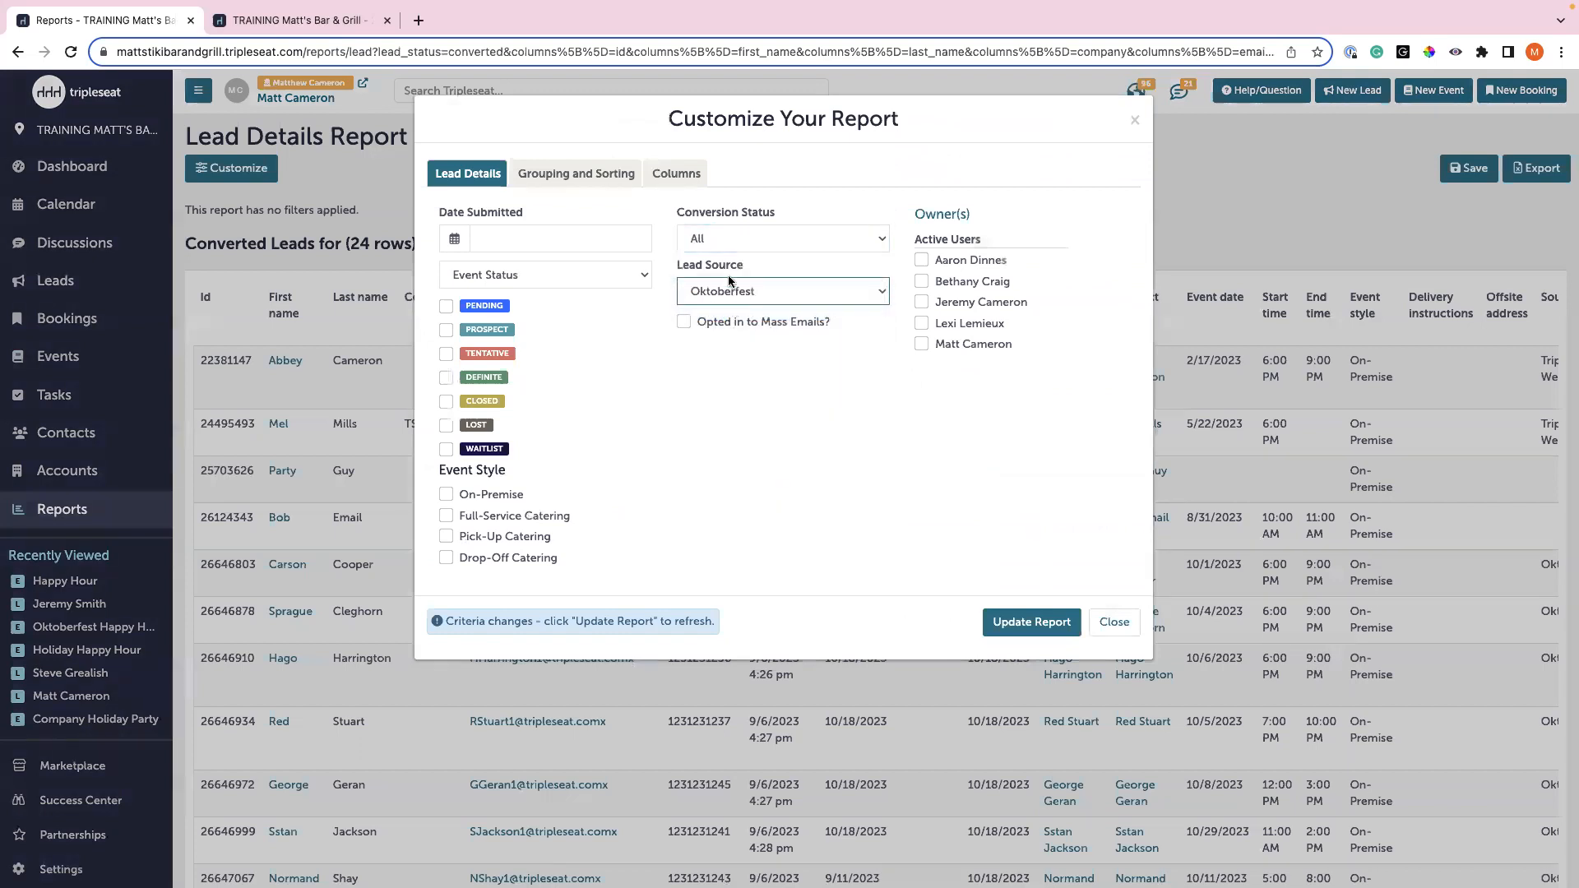
{"action": "left_click", "coordinate": [1031, 622]}
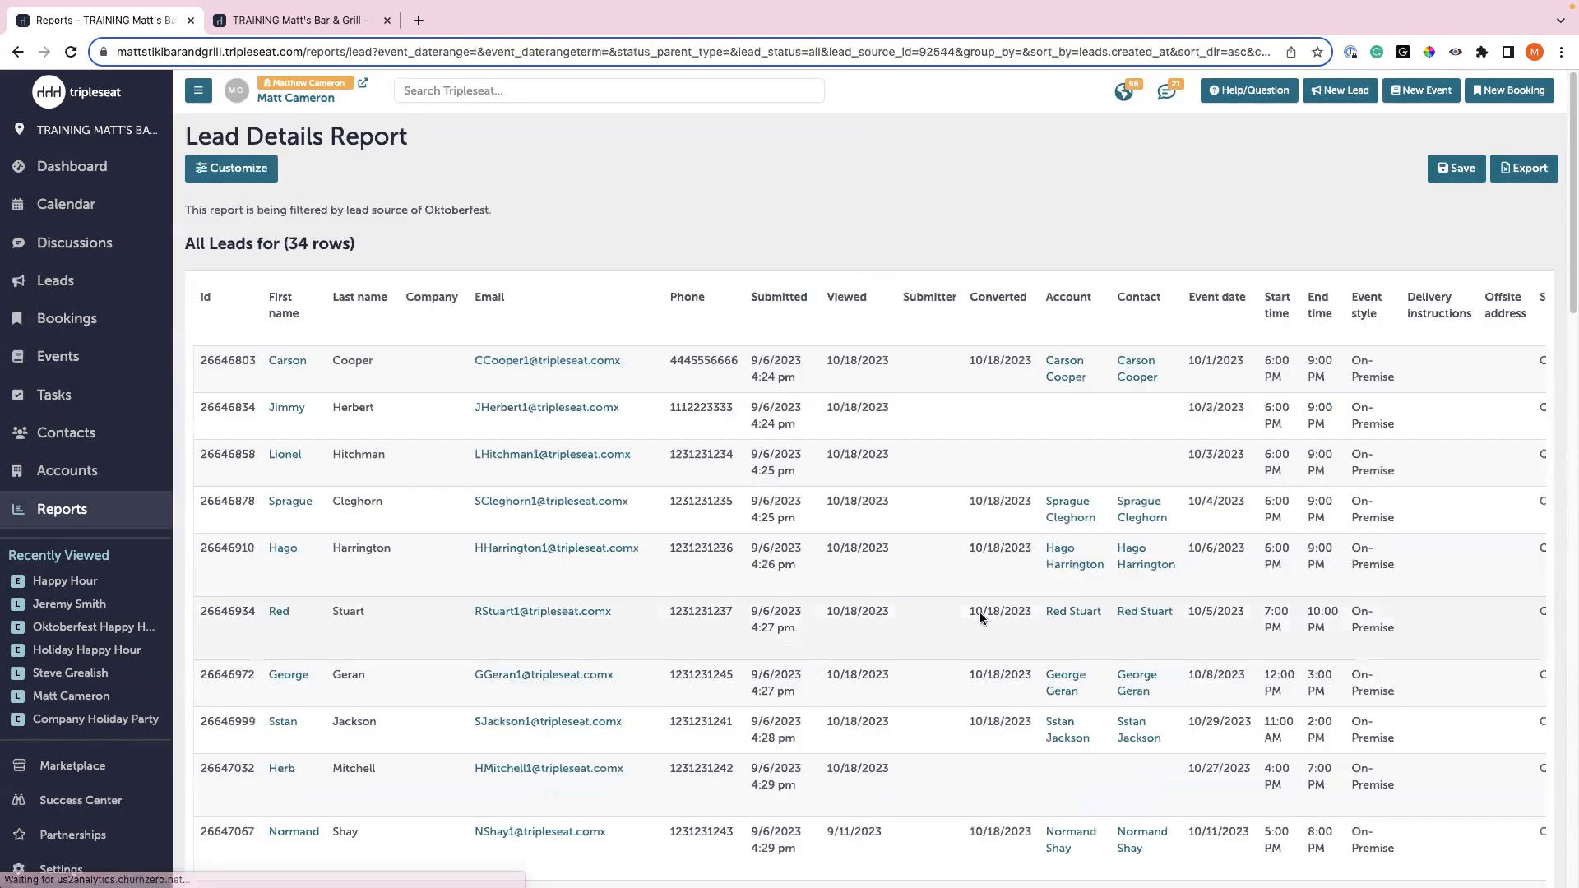
- Scroll through the report's 34 Oktoberfest lead rows to review them
{"action": "scroll", "coordinate": [847, 531], "scroll_direction": "down", "scroll_amount": 5}
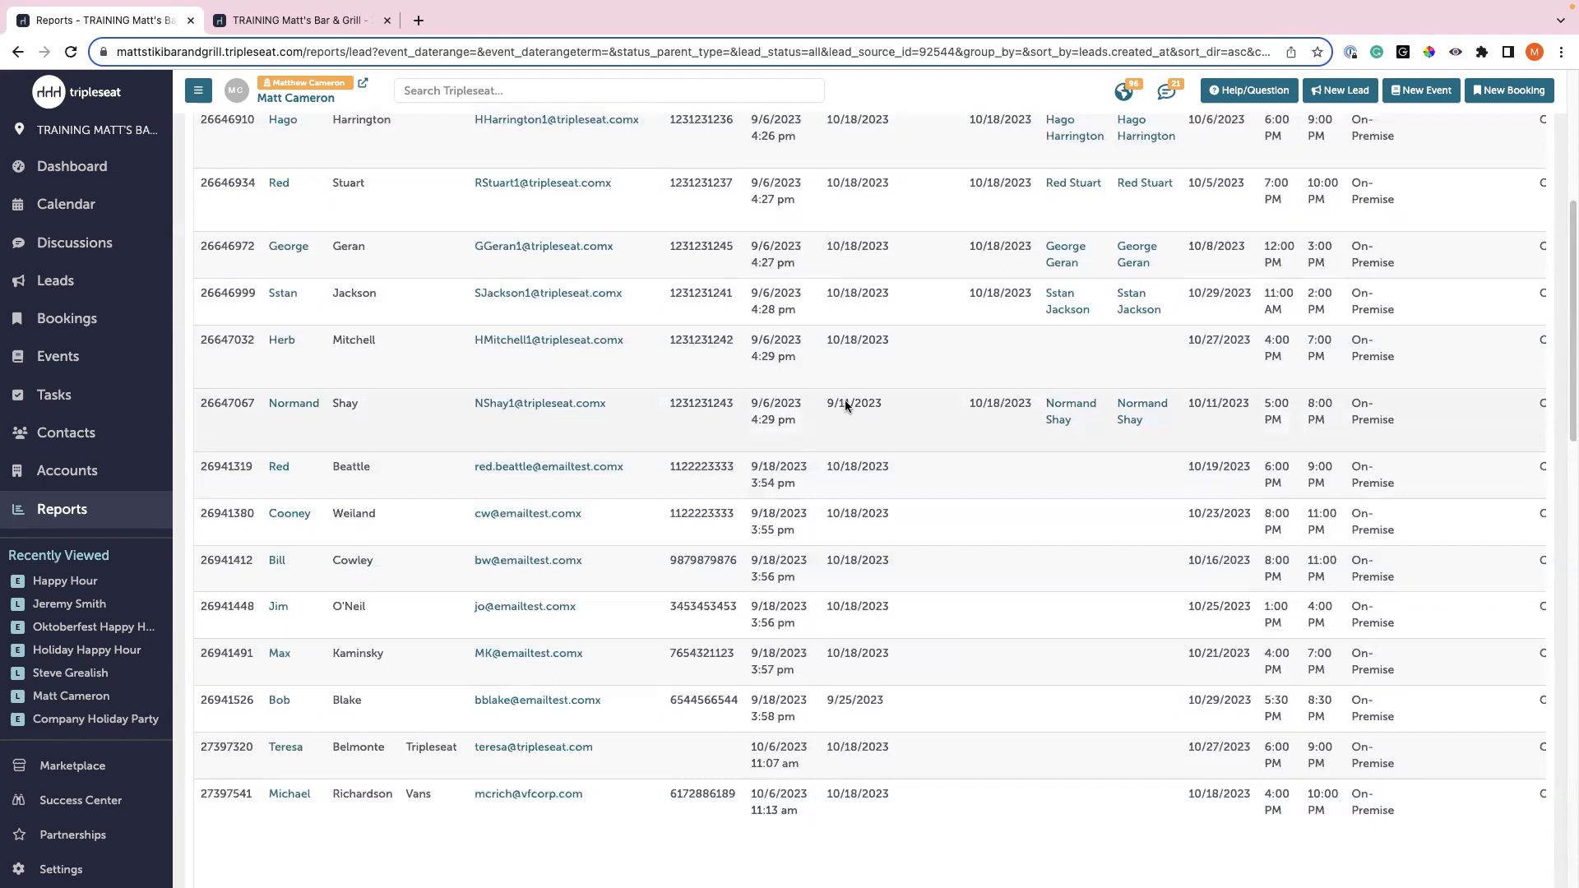
{"action": "scroll", "coordinate": [822, 411], "scroll_direction": "up", "scroll_amount": 5}
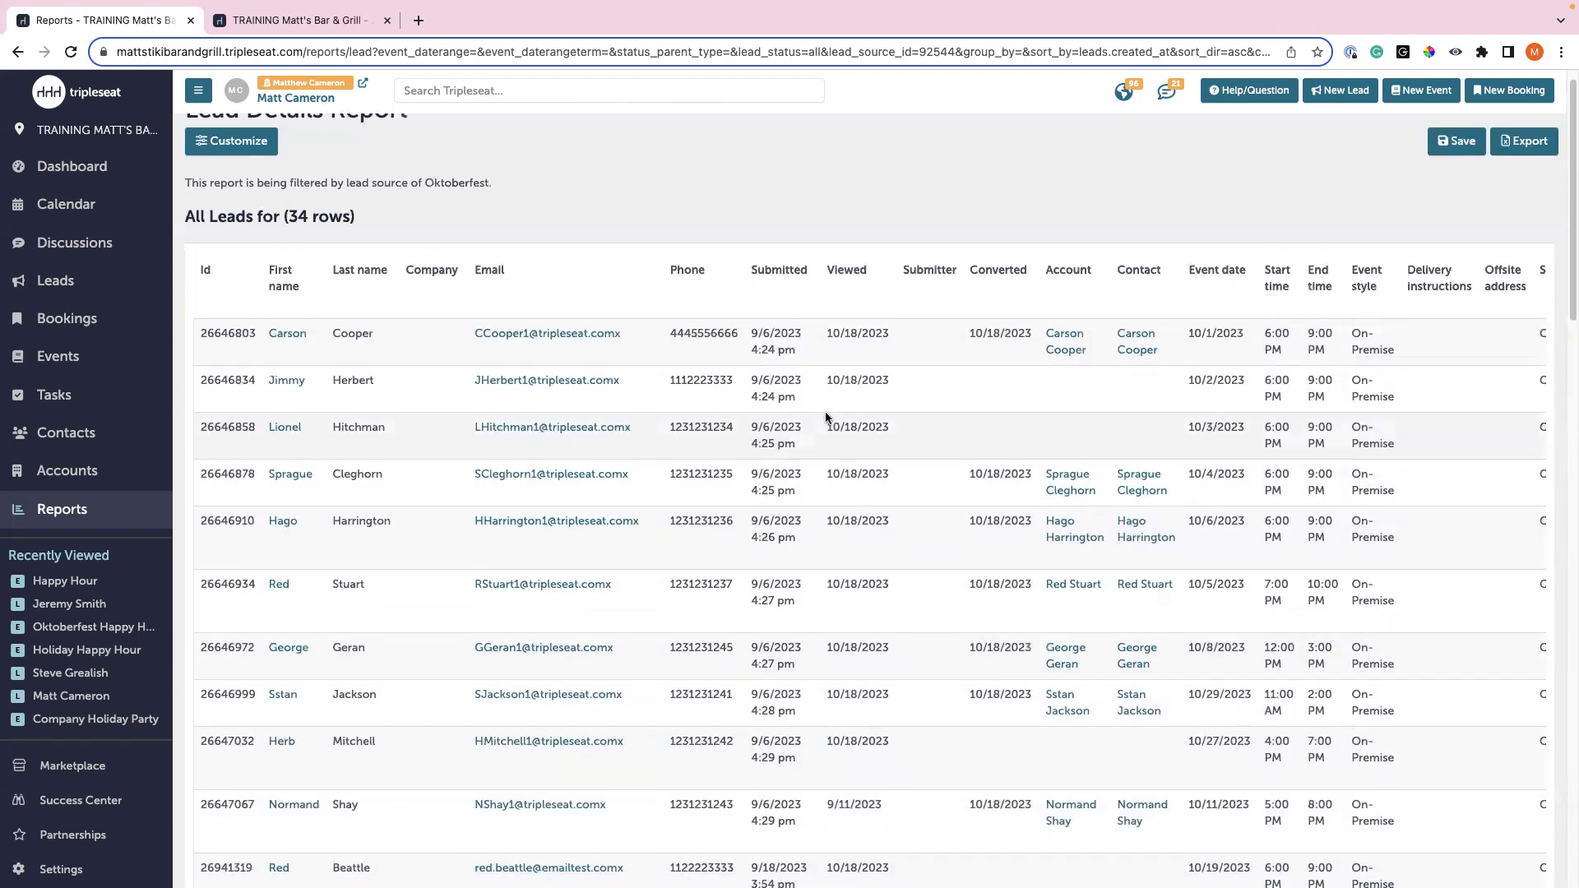
{"action": "scroll", "coordinate": [1216, 454], "scroll_direction": "up", "scroll_amount": 1}
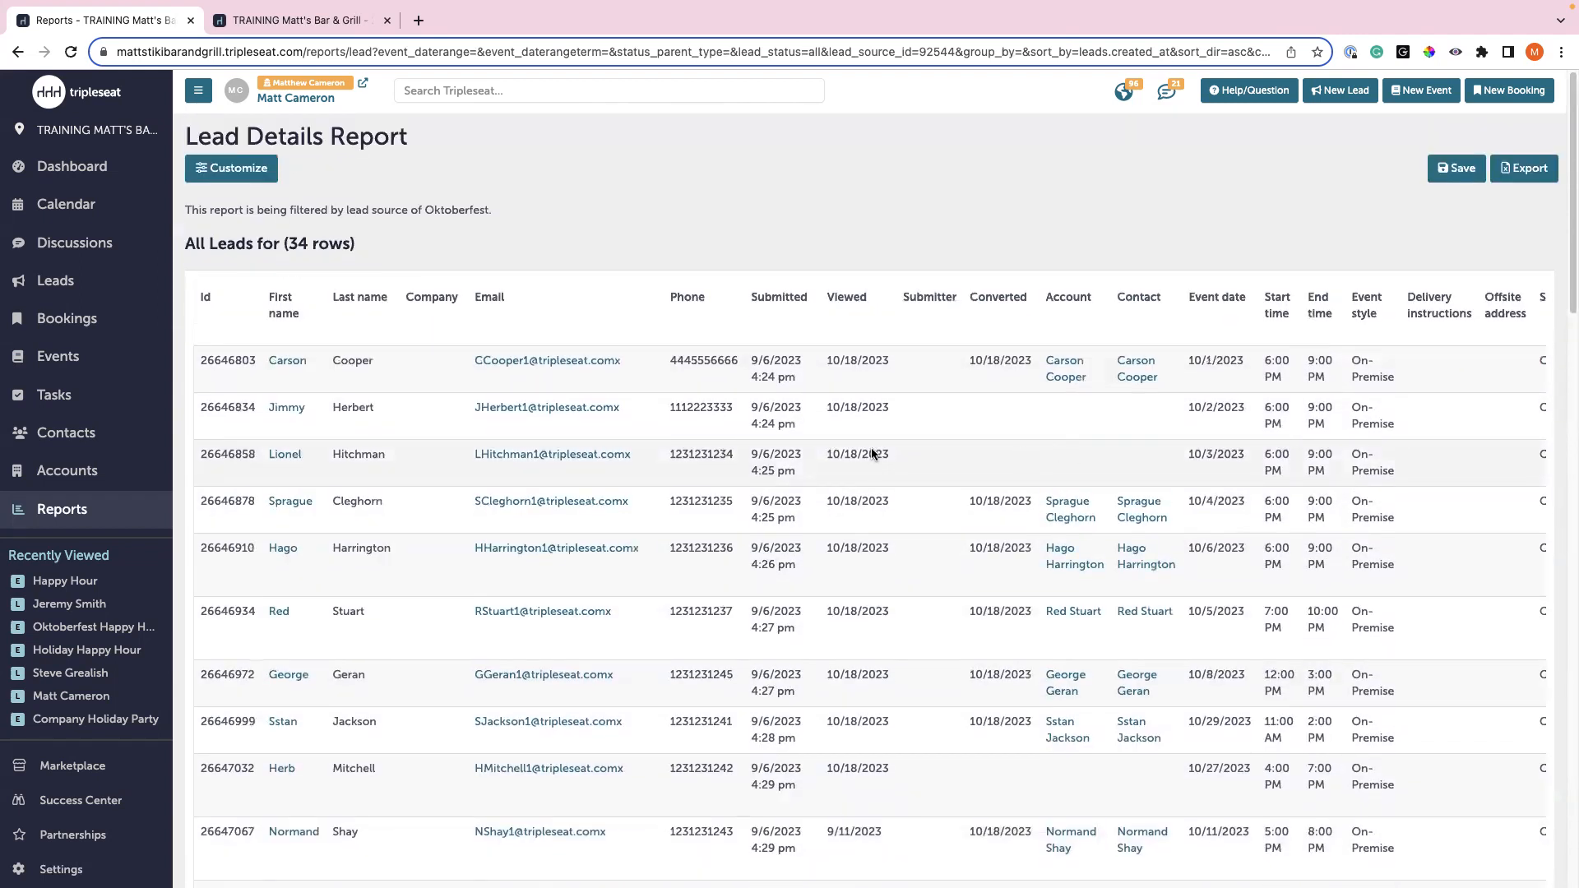
{"action": "scroll", "coordinate": [629, 524], "scroll_direction": "down", "scroll_amount": 3}
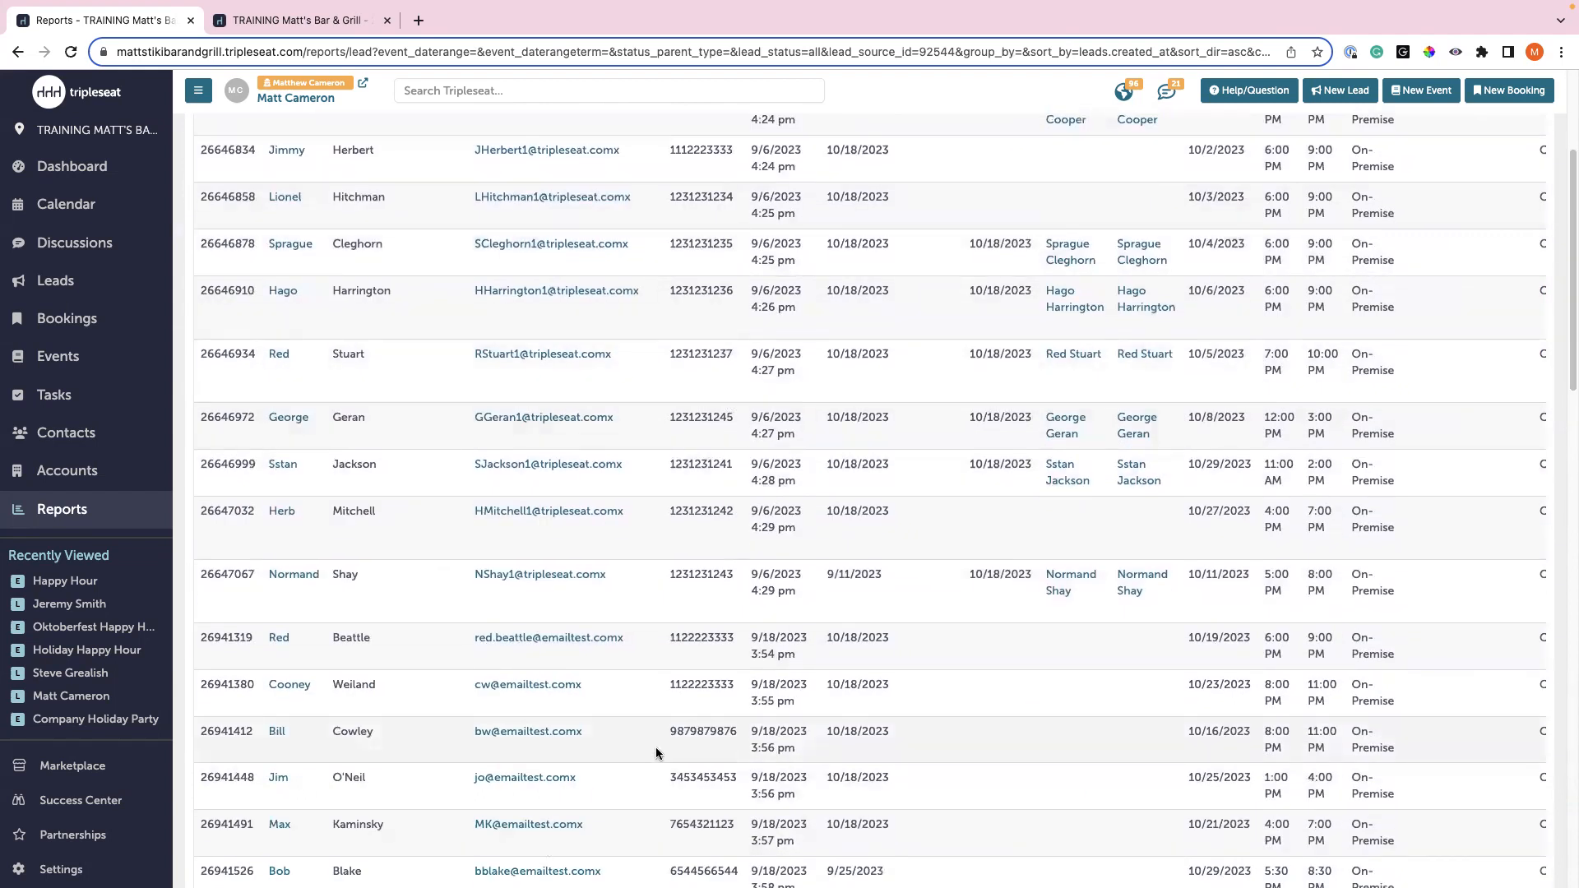
{"action": "scroll", "coordinate": [655, 747], "scroll_direction": "down", "scroll_amount": 1}
{"action": "scroll", "coordinate": [655, 746], "scroll_direction": "down", "scroll_amount": 5}
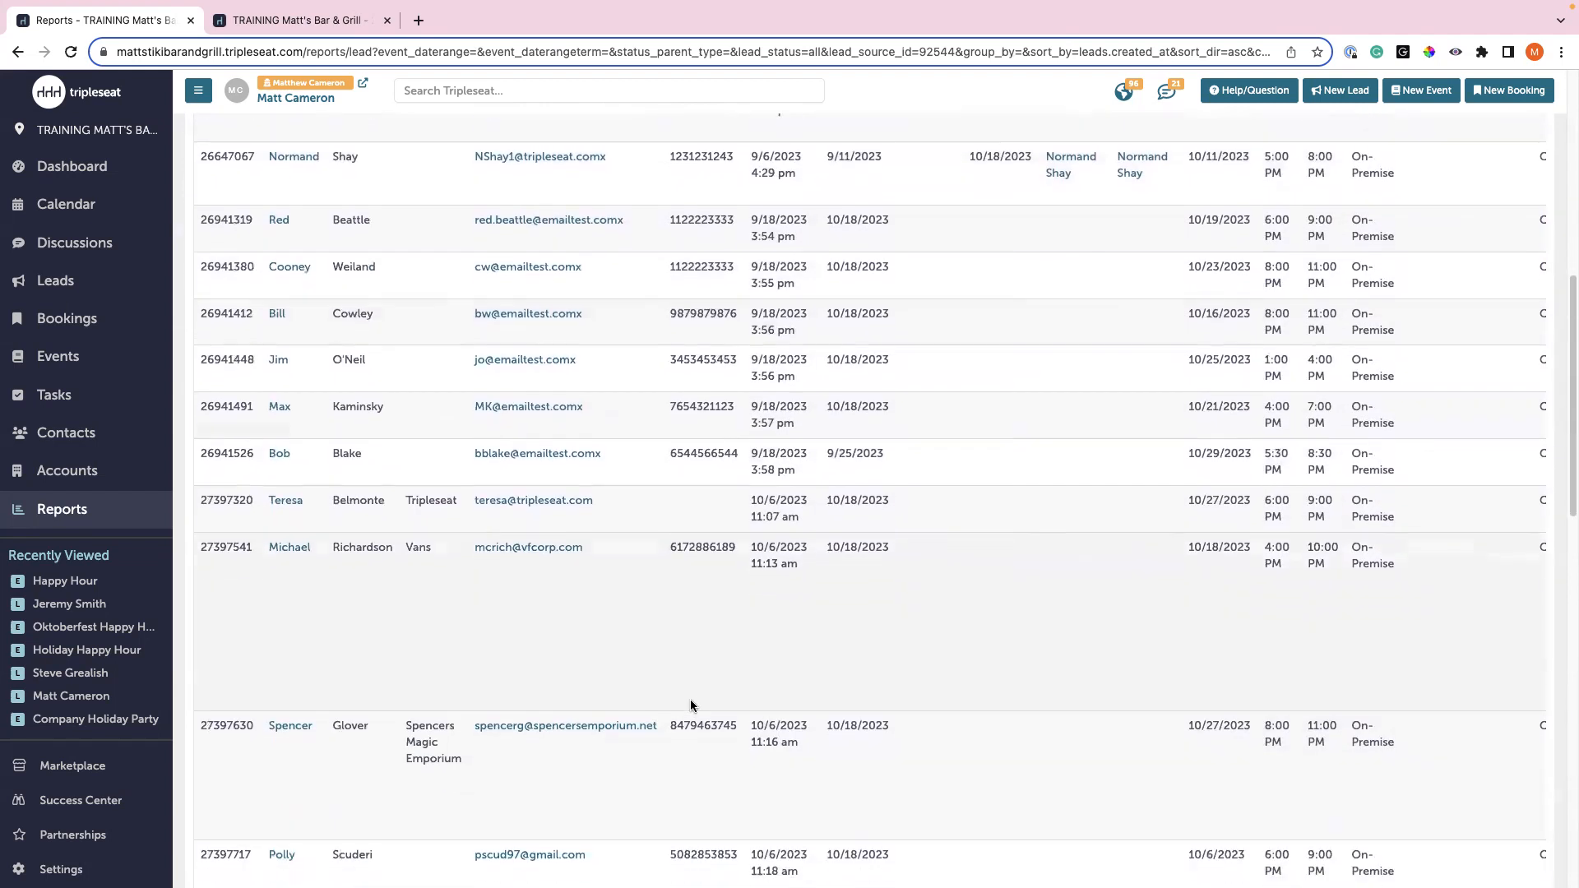
{"action": "scroll", "coordinate": [688, 700], "scroll_direction": "up", "scroll_amount": 2}
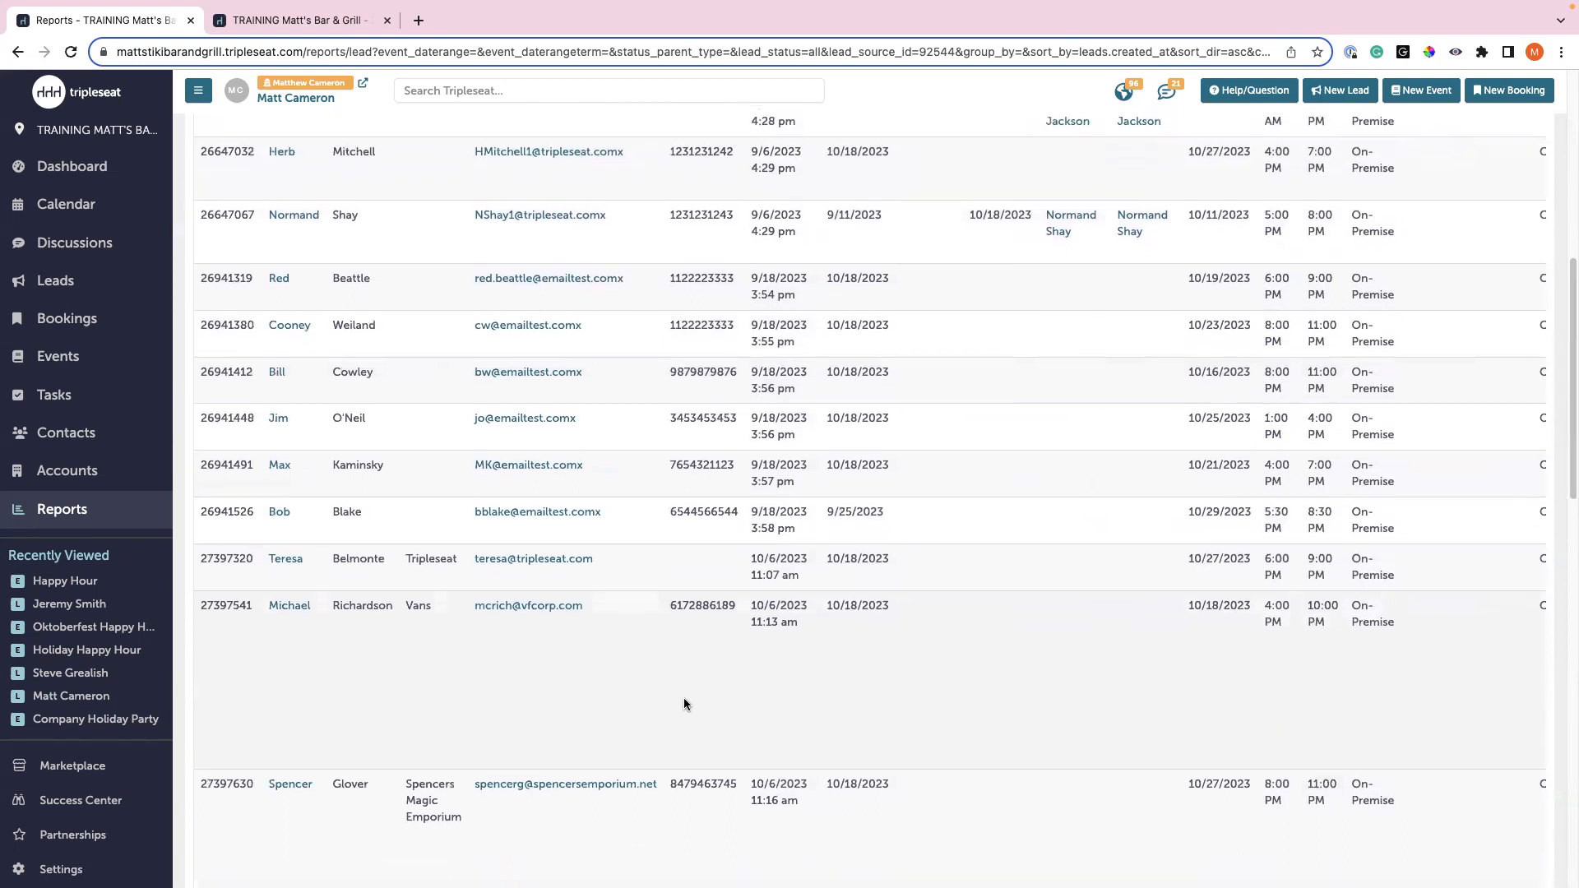
{"action": "scroll", "coordinate": [684, 696], "scroll_direction": "up", "scroll_amount": 5}
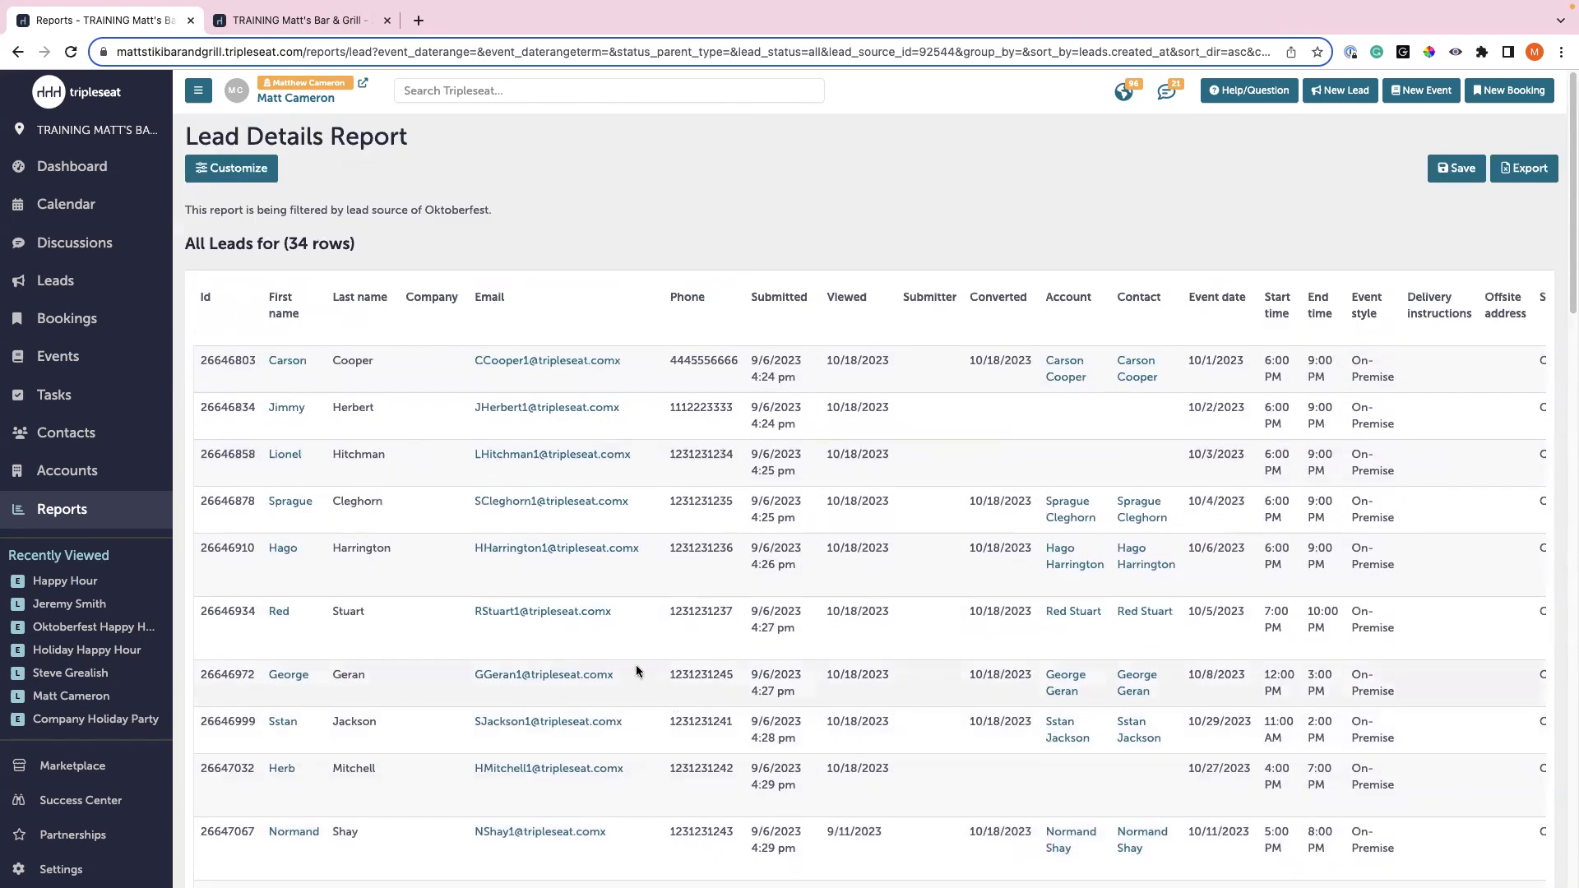
- Limit the report to mass-email opted-in leads and remove the event, booking and campaign columns
{"action": "left_click", "coordinate": [240, 170]}
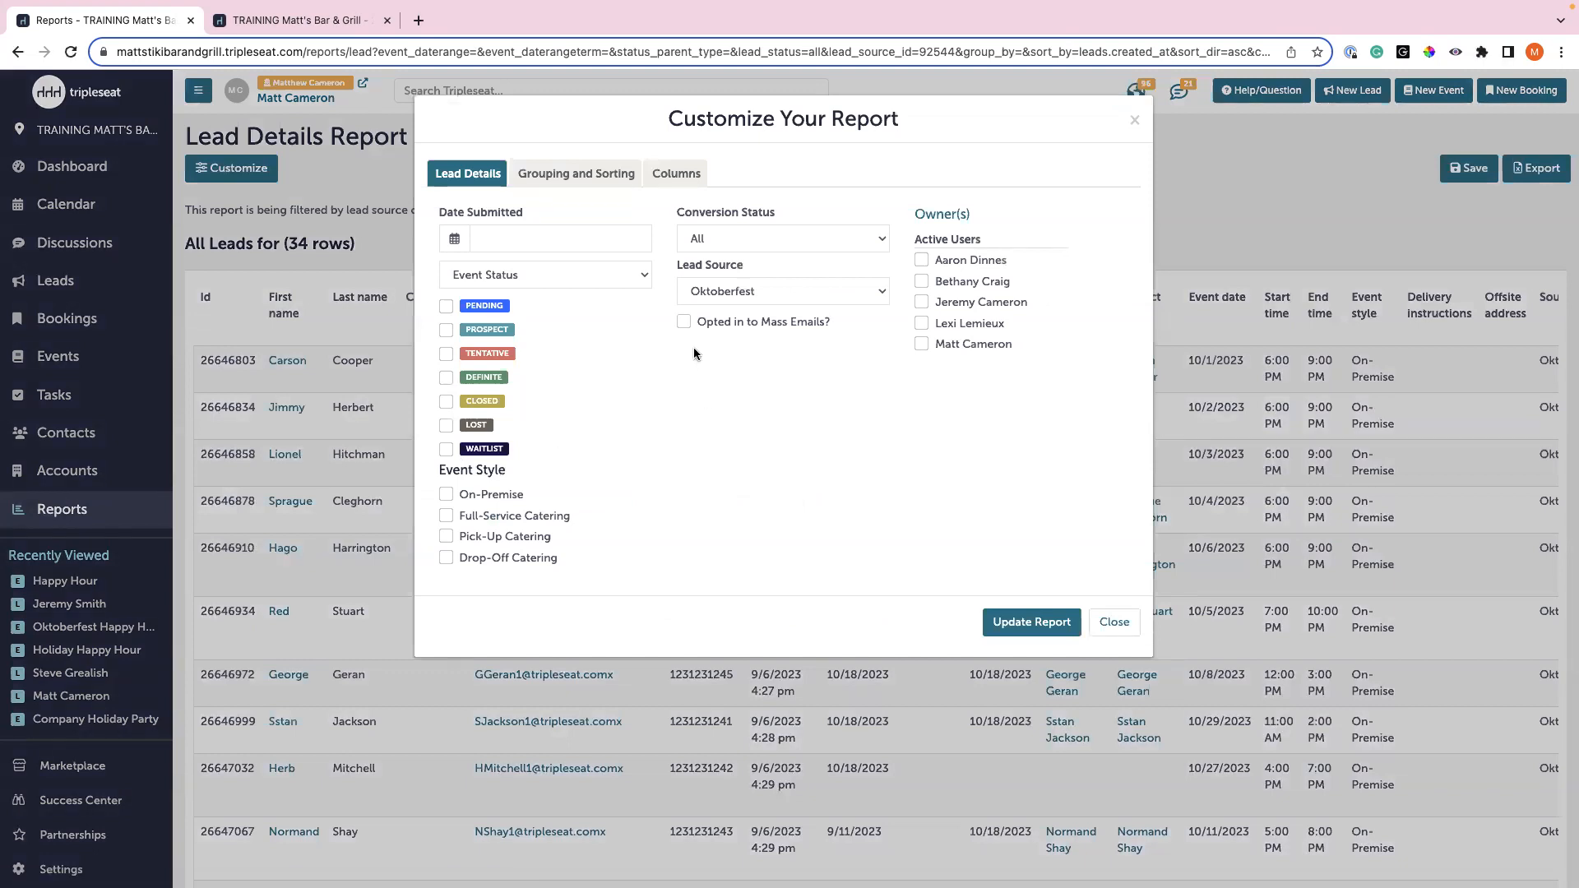
{"action": "left_click", "coordinate": [685, 323]}
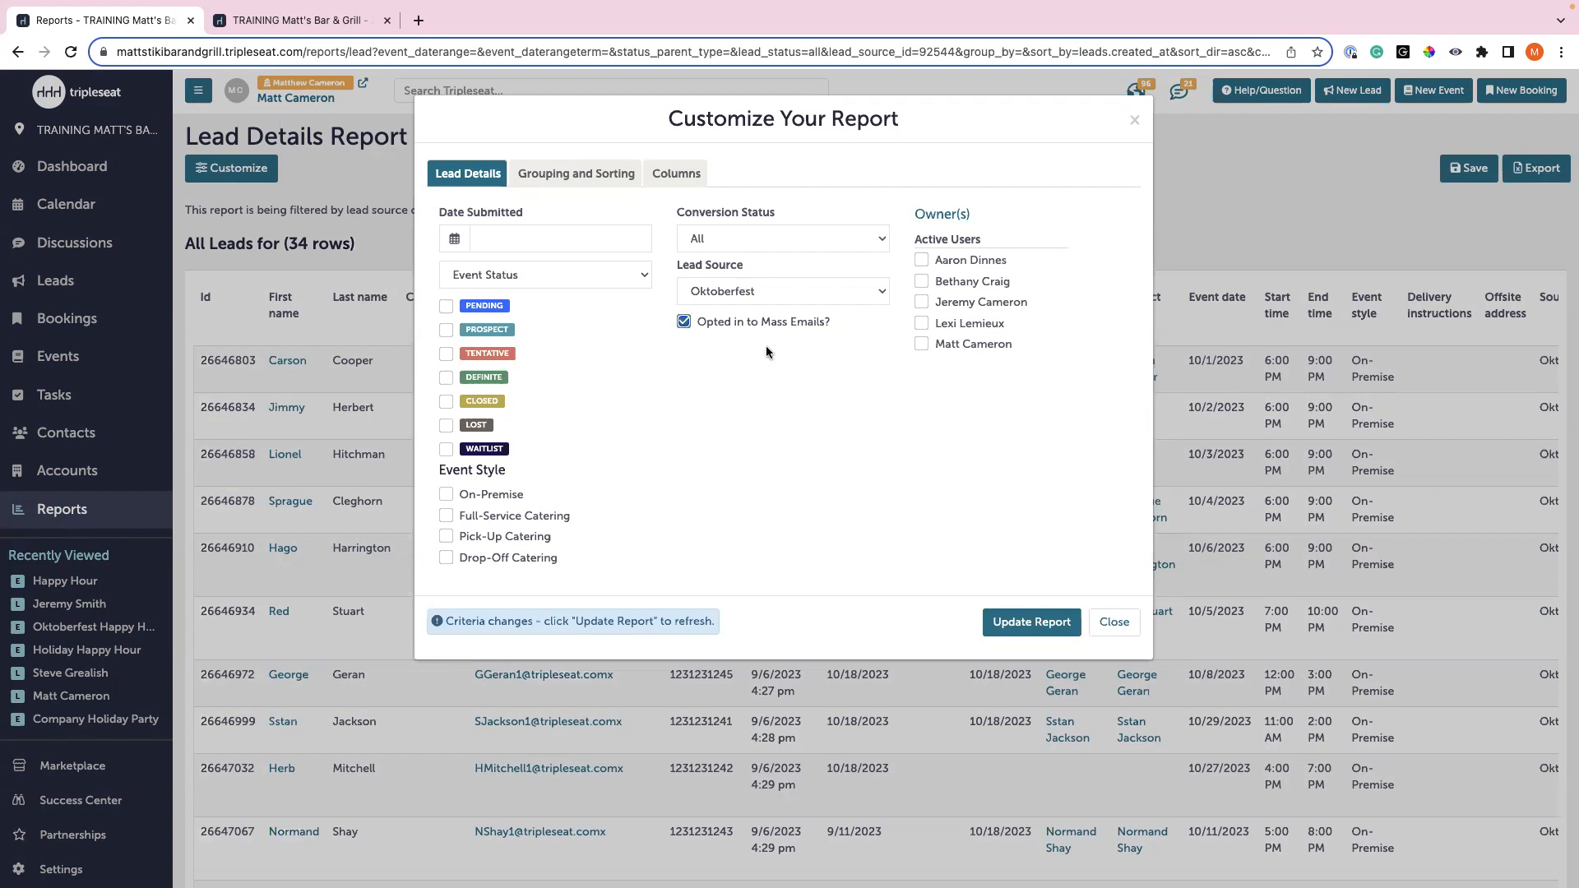
{"action": "left_click", "coordinate": [691, 182]}
{"action": "scroll", "coordinate": [1099, 372], "scroll_direction": "down", "scroll_amount": 10}
{"action": "left_click", "coordinate": [1100, 485]}
{"action": "left_click", "coordinate": [1099, 485]}
{"action": "left_click", "coordinate": [1100, 485]}
{"action": "left_click", "coordinate": [1099, 485]}
{"action": "left_click", "coordinate": [1100, 486]}
{"action": "left_click", "coordinate": [1099, 485]}
{"action": "left_click", "coordinate": [1099, 486]}
{"action": "left_click", "coordinate": [1099, 485]}
{"action": "left_click", "coordinate": [1099, 485]}
{"action": "left_click", "coordinate": [1100, 486]}
{"action": "left_click", "coordinate": [1100, 485]}
{"action": "left_click", "coordinate": [1099, 485]}
{"action": "left_click", "coordinate": [1099, 485]}
{"action": "left_click", "coordinate": [1100, 485]}
{"action": "left_click", "coordinate": [1100, 485]}
{"action": "left_click", "coordinate": [1100, 485]}
{"action": "left_click", "coordinate": [1100, 486]}
{"action": "left_click", "coordinate": [1100, 485]}
- Remove remaining extra columns, keeping Id, names, company, email, phone and opt-in, and update
{"action": "left_click", "coordinate": [1097, 458]}
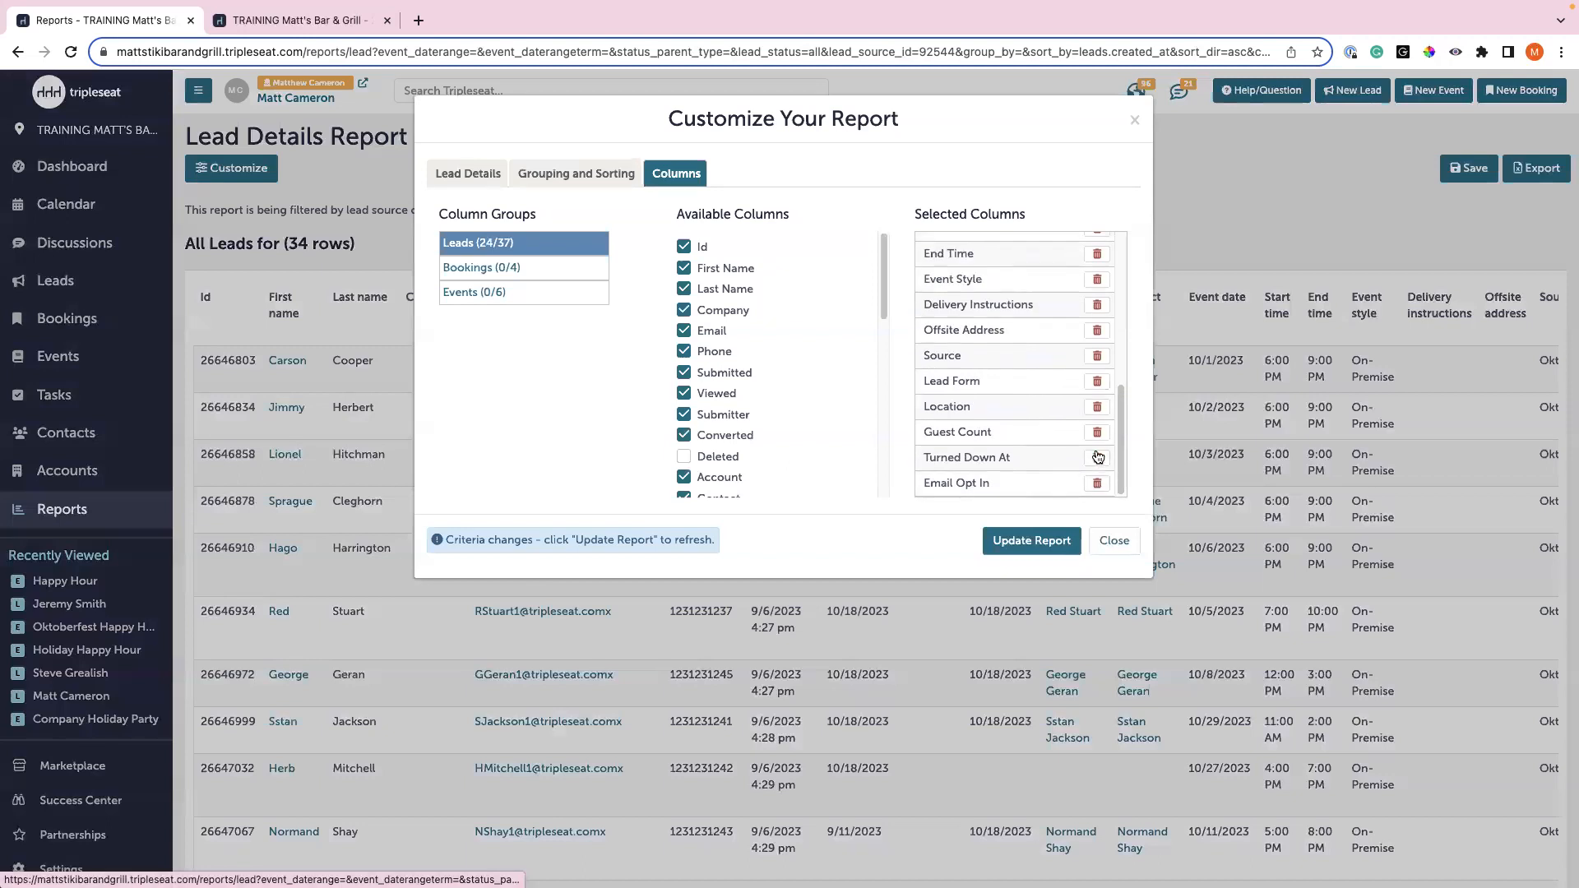
{"action": "left_click", "coordinate": [1097, 458]}
{"action": "left_click", "coordinate": [1097, 458]}
{"action": "left_click", "coordinate": [1097, 459]}
{"action": "left_click", "coordinate": [1097, 458]}
{"action": "left_click", "coordinate": [1097, 458]}
{"action": "left_click", "coordinate": [1097, 458]}
{"action": "left_click", "coordinate": [1097, 458]}
{"action": "left_click", "coordinate": [1097, 458]}
{"action": "left_click", "coordinate": [1097, 458]}
{"action": "left_click", "coordinate": [1097, 459]}
{"action": "left_click", "coordinate": [1097, 458]}
{"action": "left_click", "coordinate": [1097, 458]}
{"action": "left_click", "coordinate": [1097, 458]}
{"action": "left_click", "coordinate": [1097, 458]}
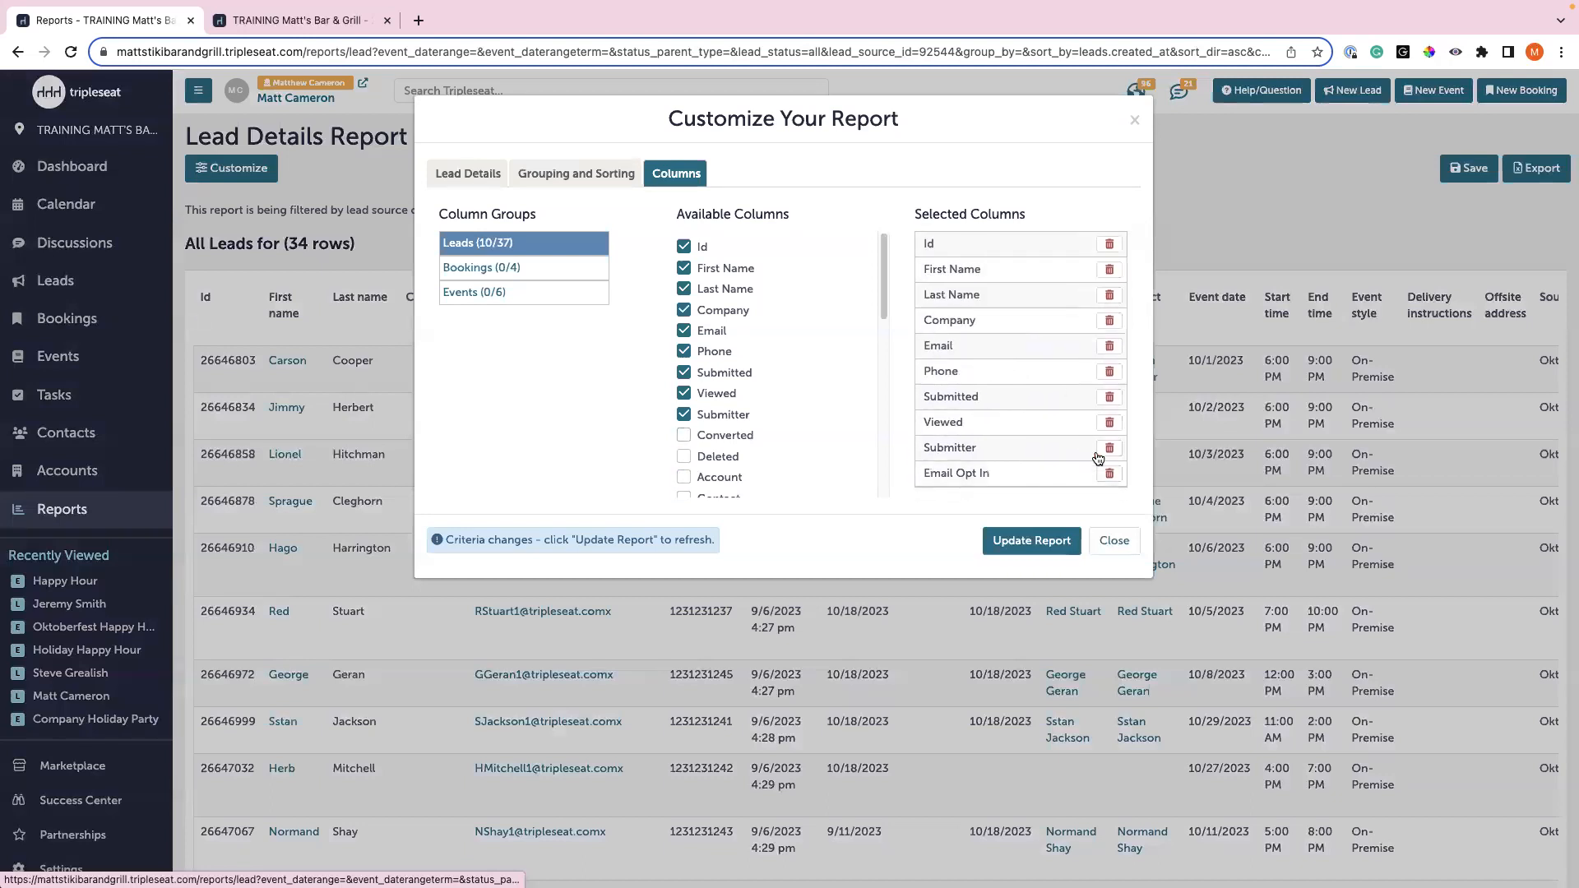
{"action": "left_click", "coordinate": [1110, 398]}
{"action": "left_click", "coordinate": [1110, 398]}
{"action": "left_click", "coordinate": [1109, 398]}
{"action": "left_click", "coordinate": [1028, 541]}
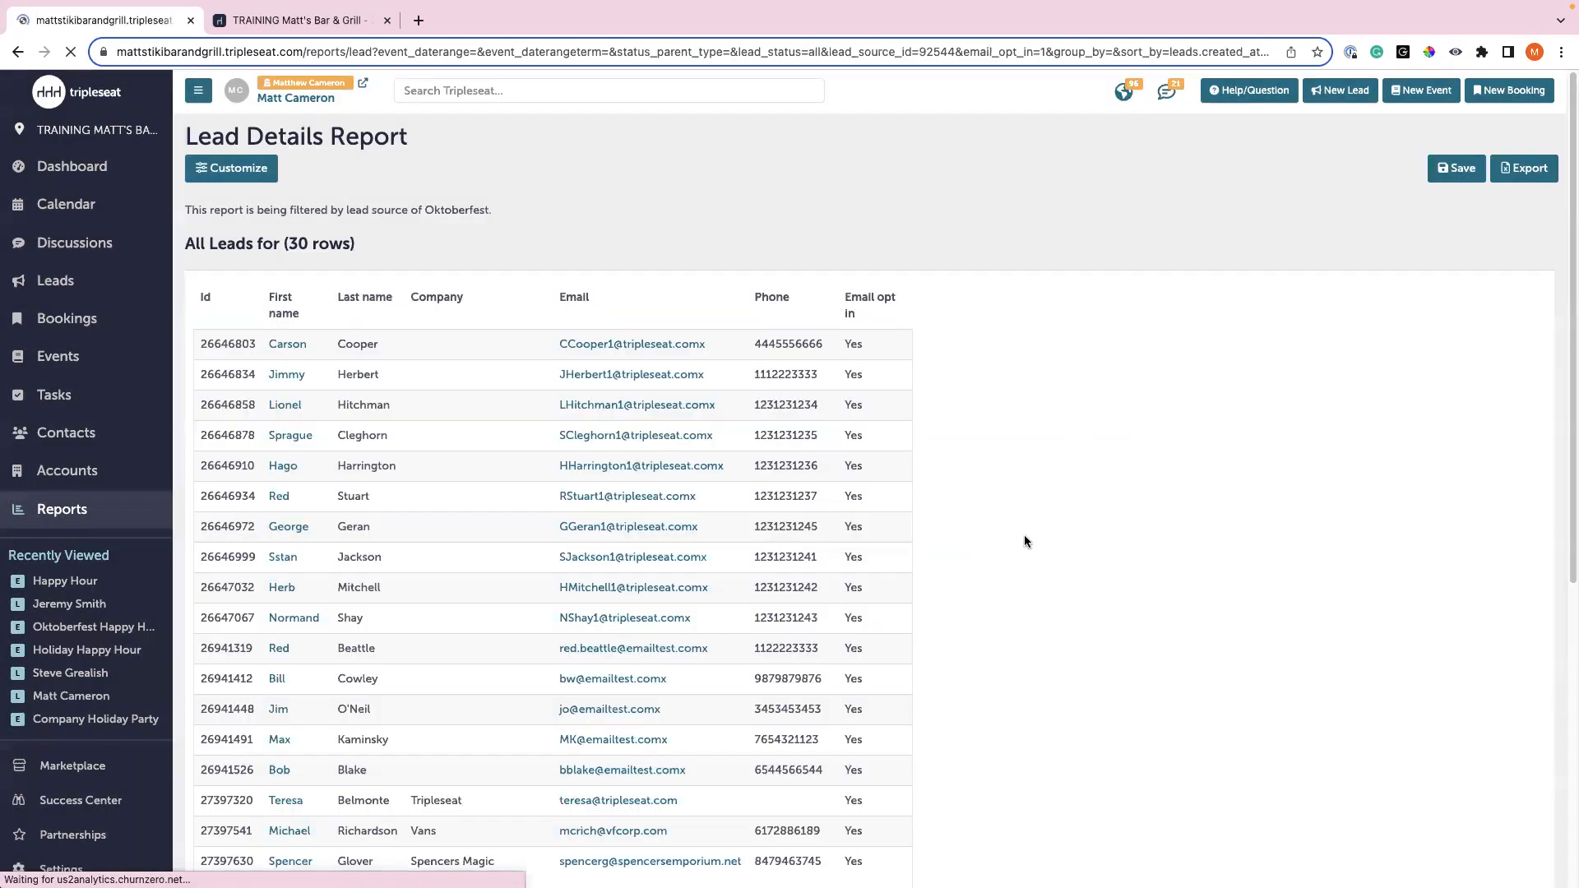
- Review the 30 opted-in Oktoberfest leads, then return to the Reports overview
{"action": "scroll", "coordinate": [868, 558], "scroll_direction": "down", "scroll_amount": 5}
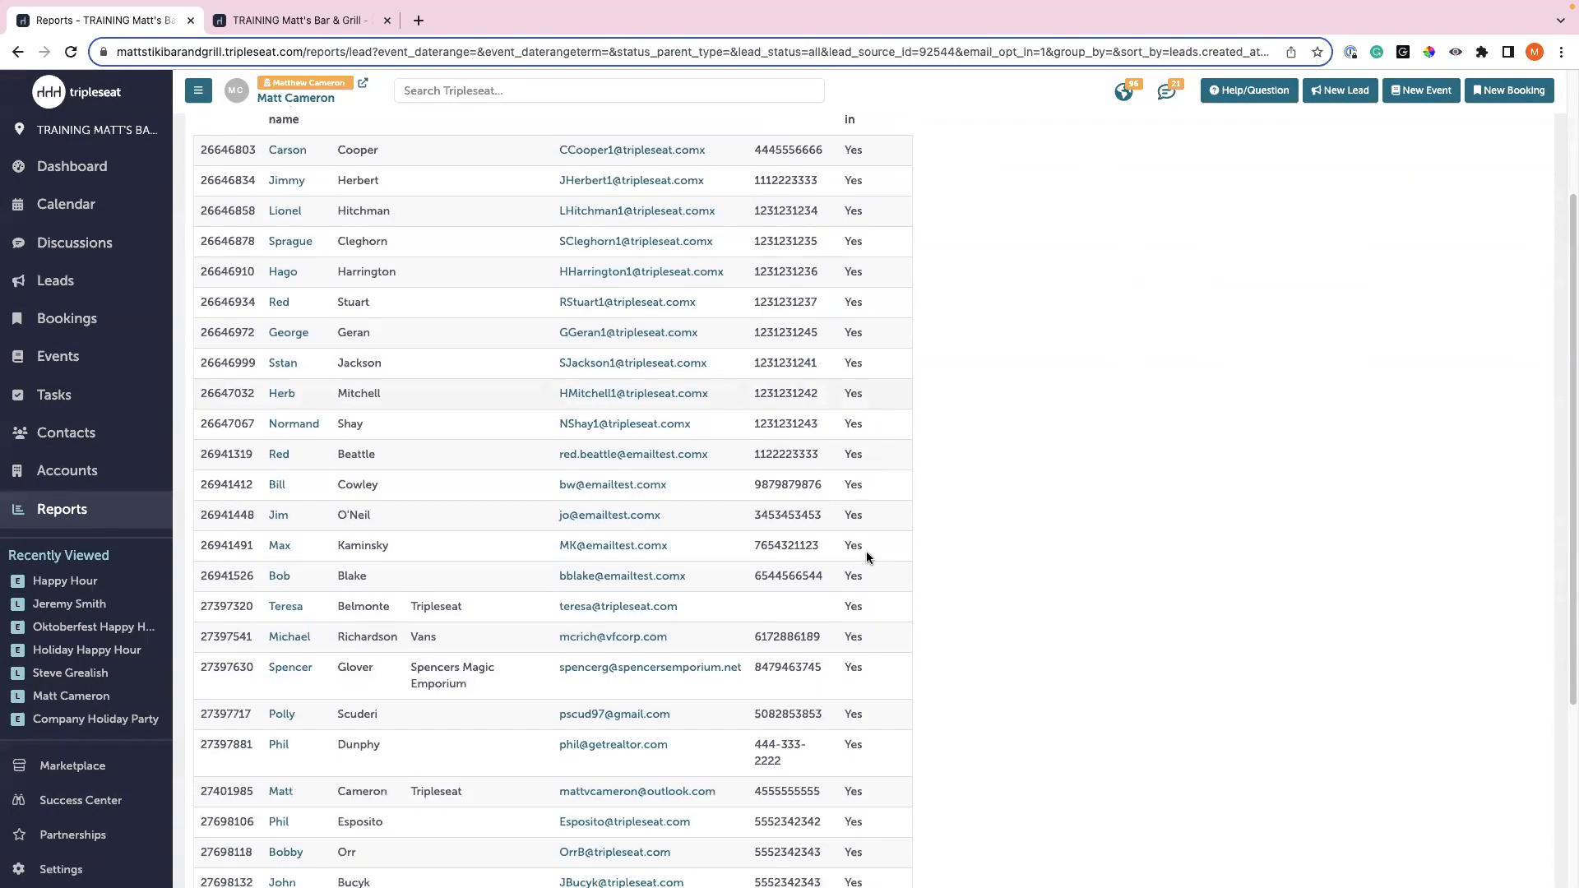
{"action": "scroll", "coordinate": [826, 579], "scroll_direction": "up", "scroll_amount": 3}
{"action": "scroll", "coordinate": [714, 486], "scroll_direction": "up", "scroll_amount": 2}
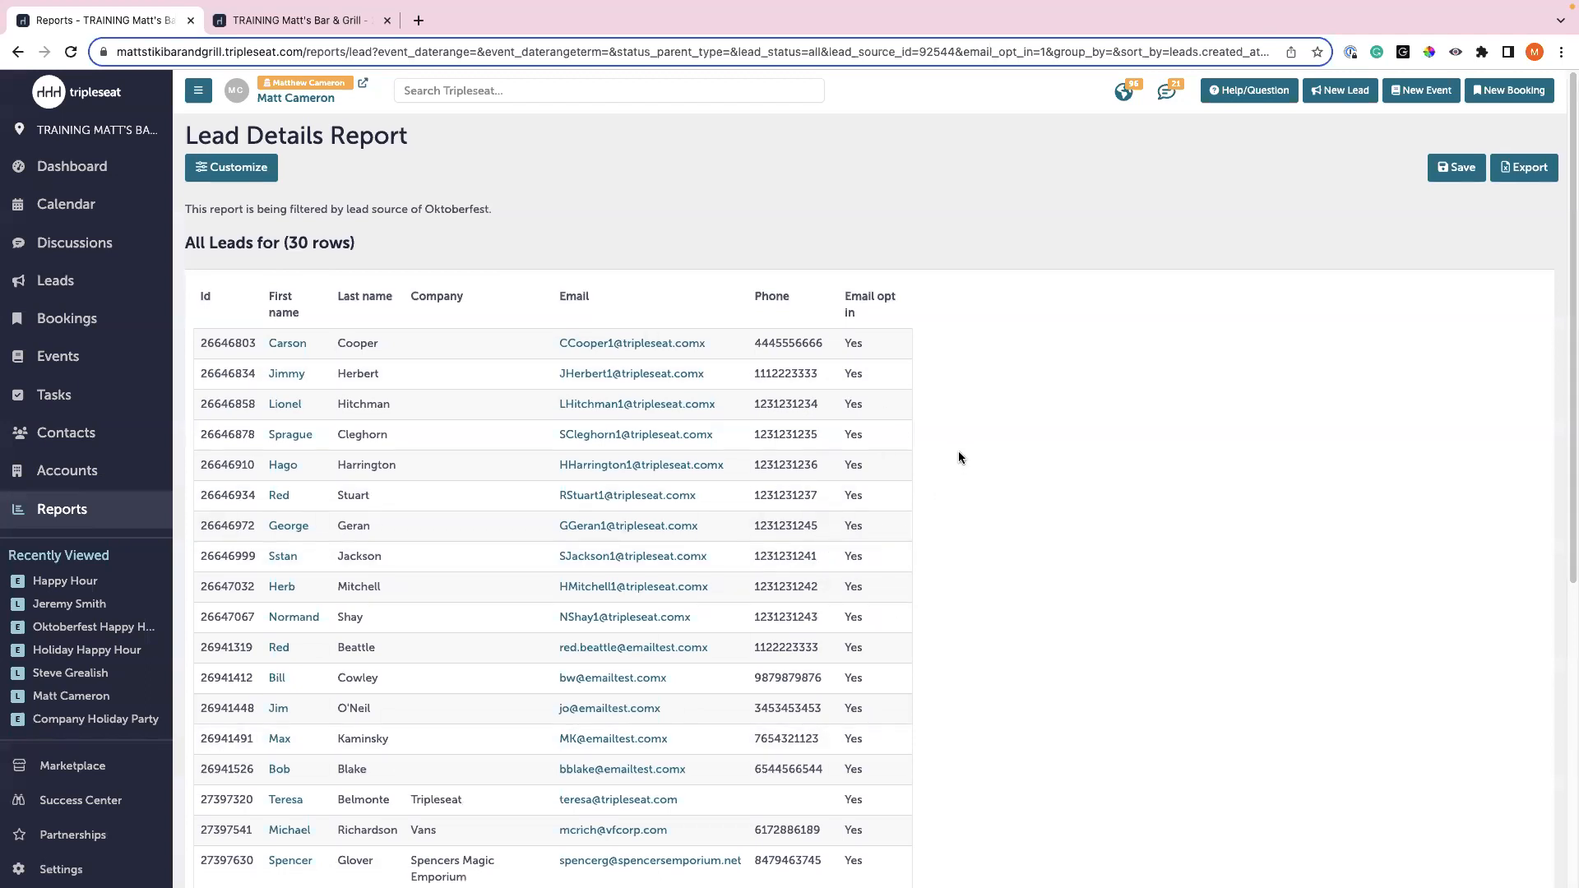
{"action": "scroll", "coordinate": [959, 450], "scroll_direction": "down", "scroll_amount": 1}
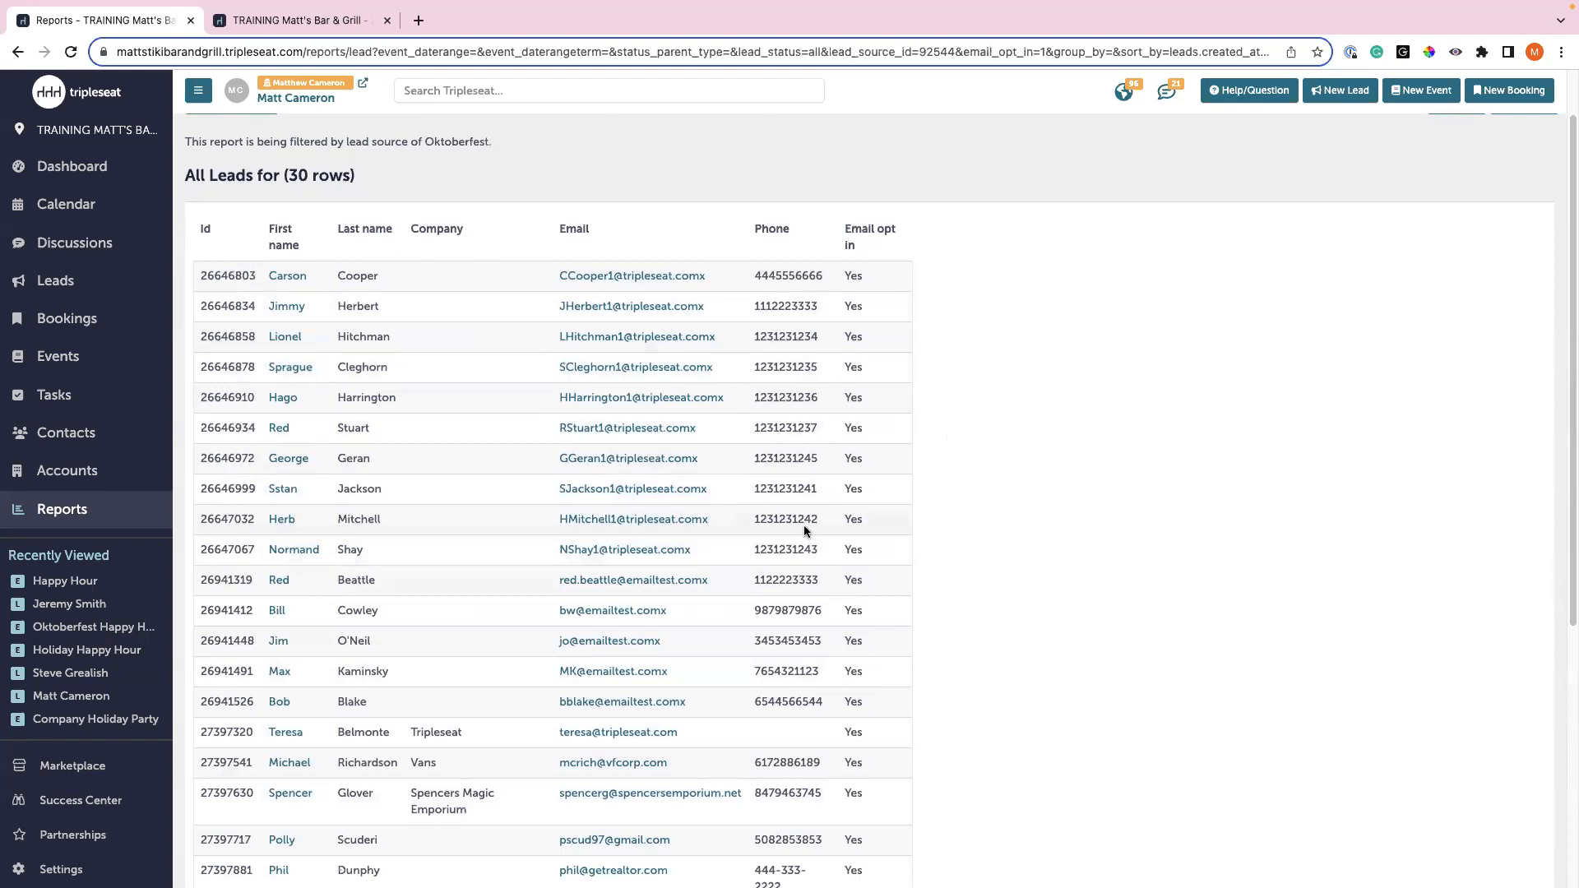
{"action": "scroll", "coordinate": [814, 536], "scroll_direction": "down", "scroll_amount": 2}
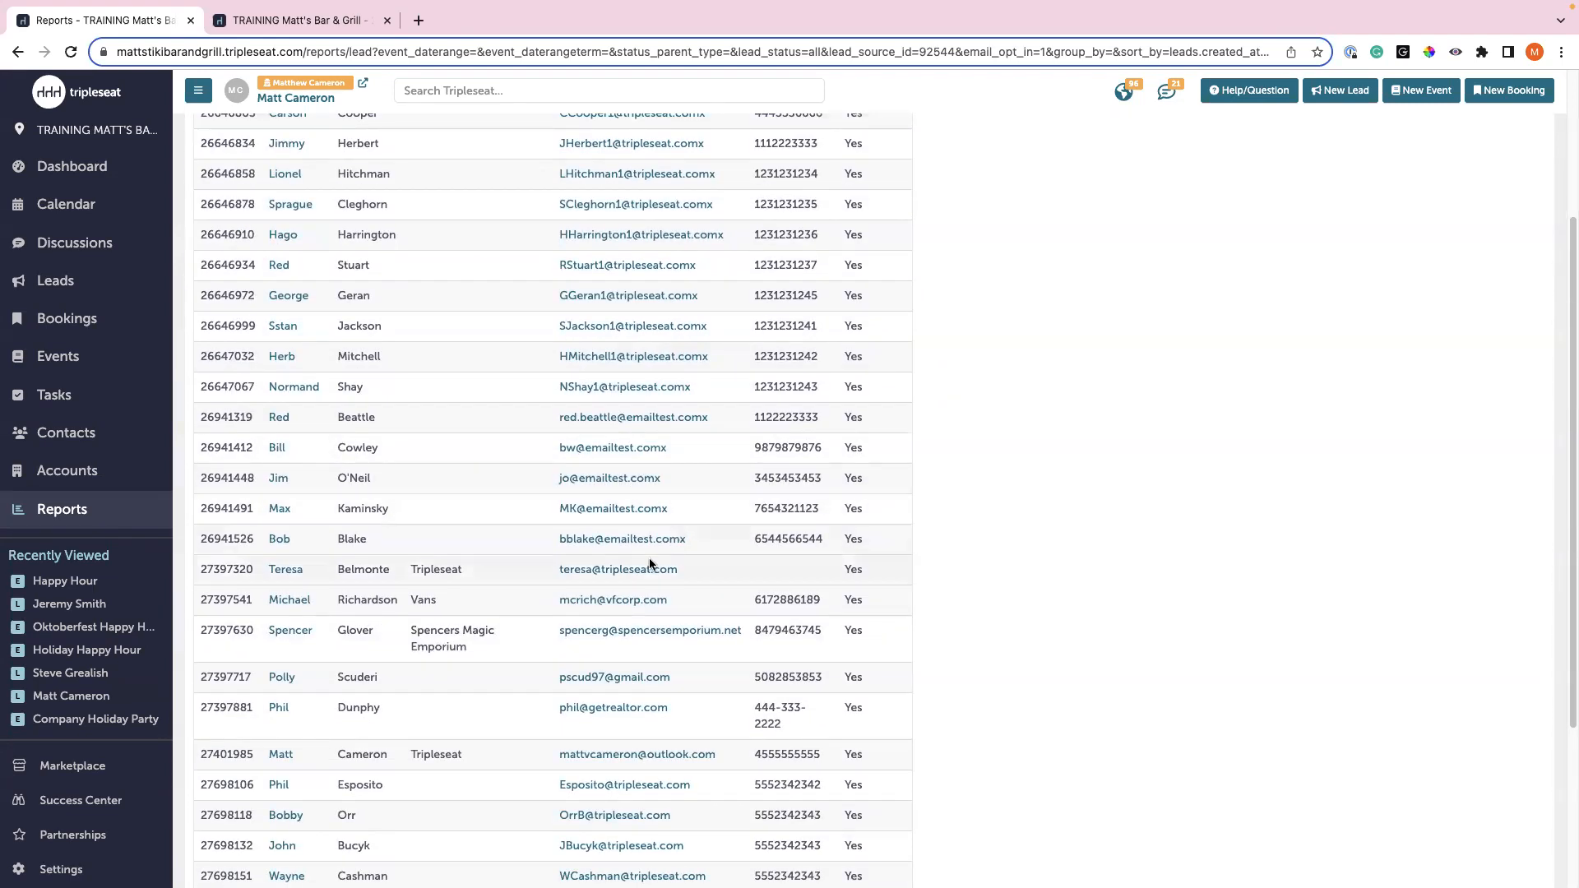
{"action": "scroll", "coordinate": [645, 547], "scroll_direction": "up", "scroll_amount": 2}
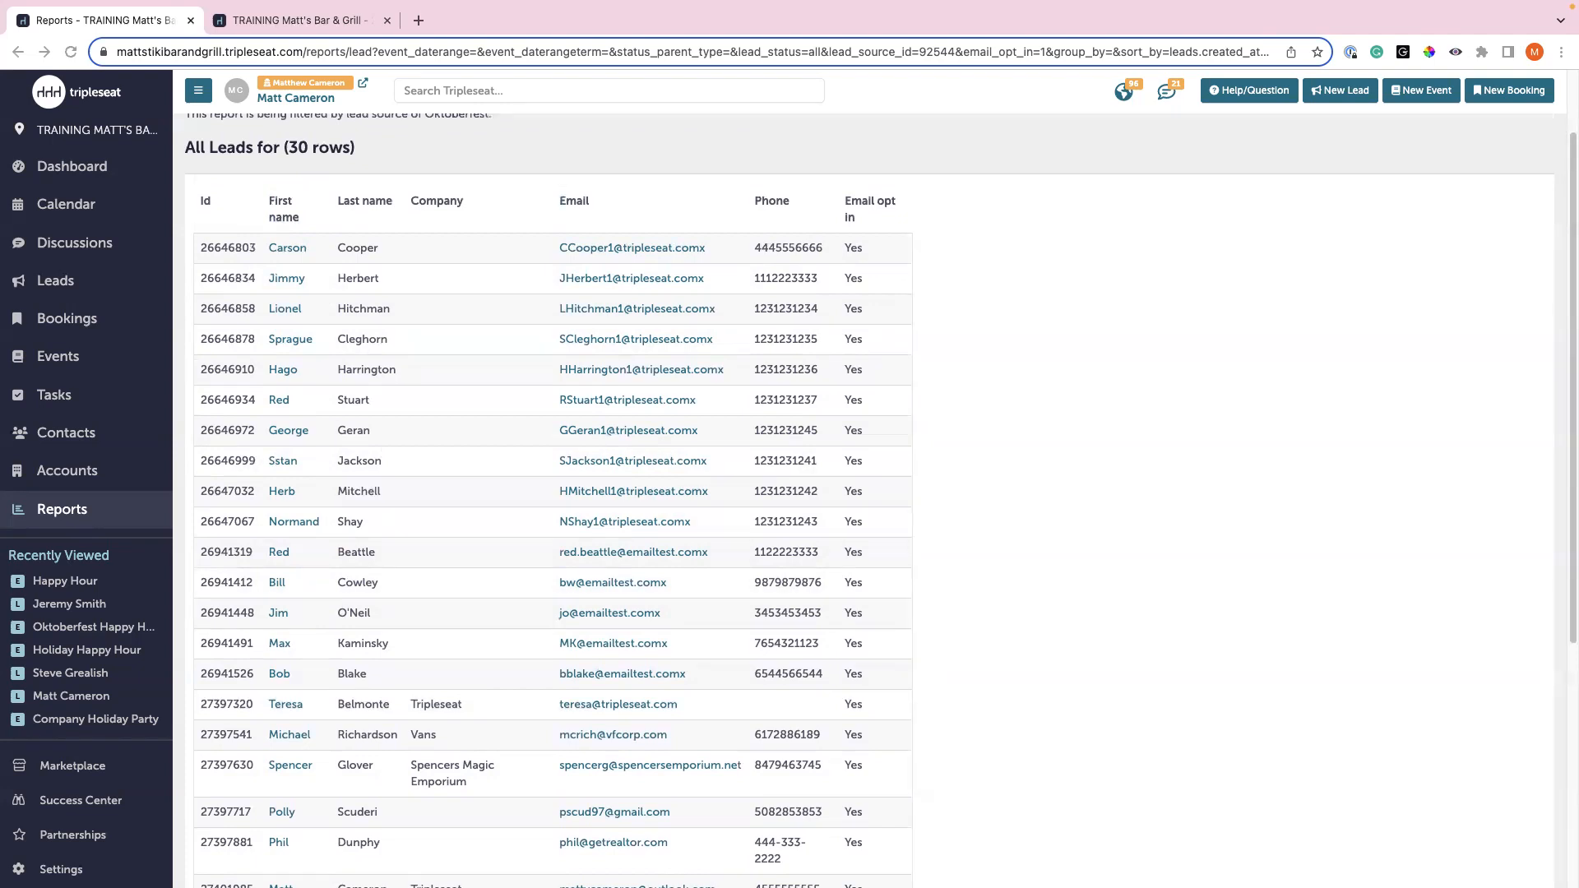
{"action": "scroll", "coordinate": [413, 475], "scroll_direction": "up", "scroll_amount": 1}
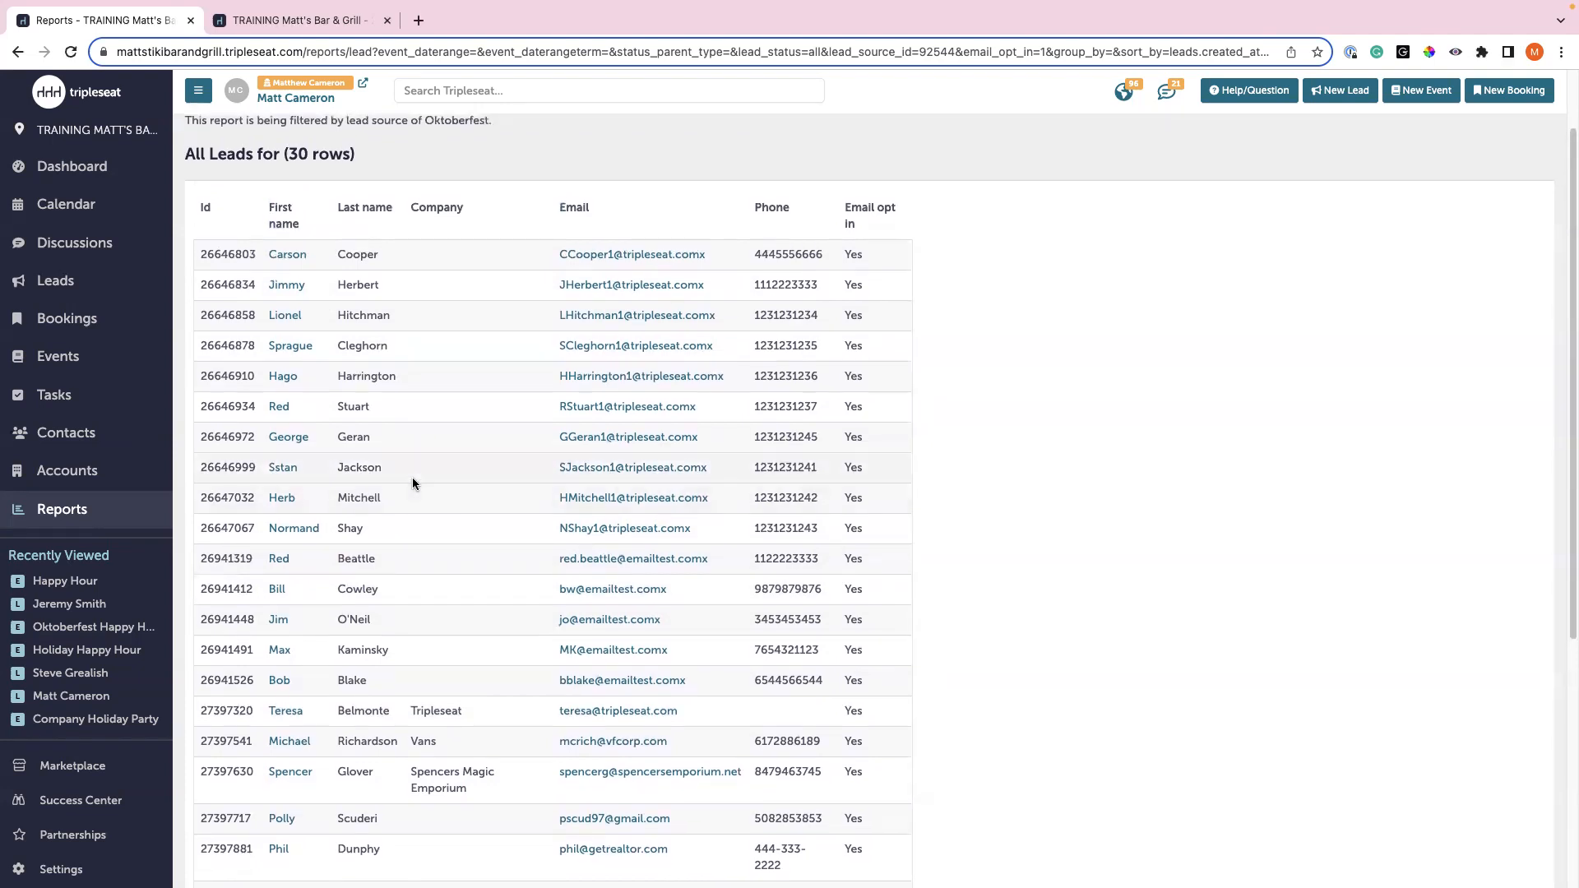
{"action": "left_click", "coordinate": [109, 509]}
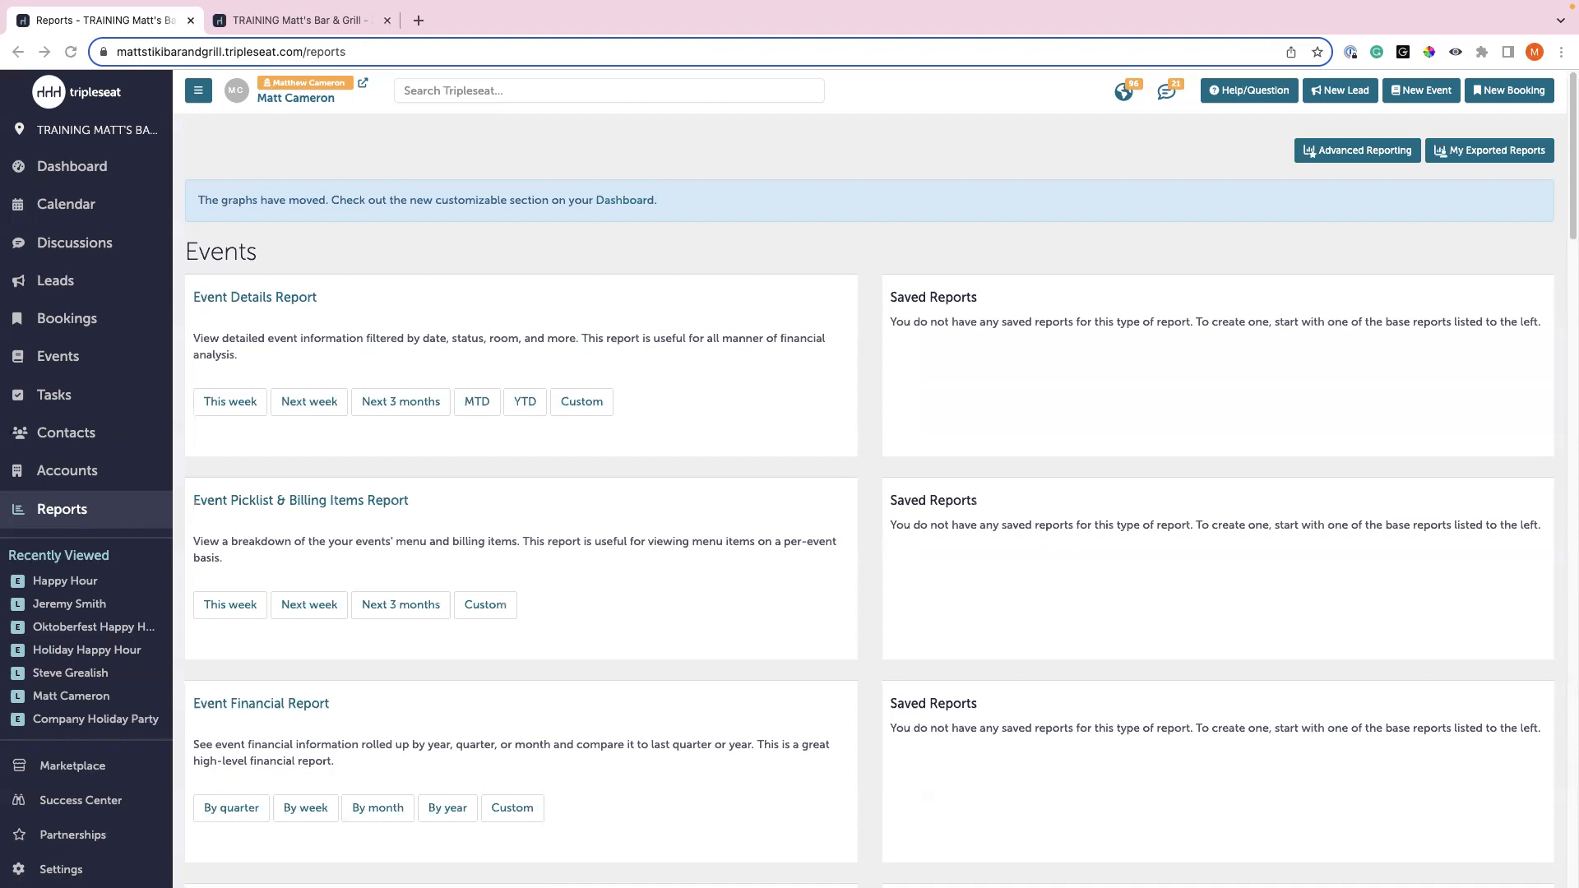
- Run a custom Event Details Report for 10/1–10/31/2023 events with the Oktoberfest lead source
{"action": "left_click", "coordinate": [591, 404]}
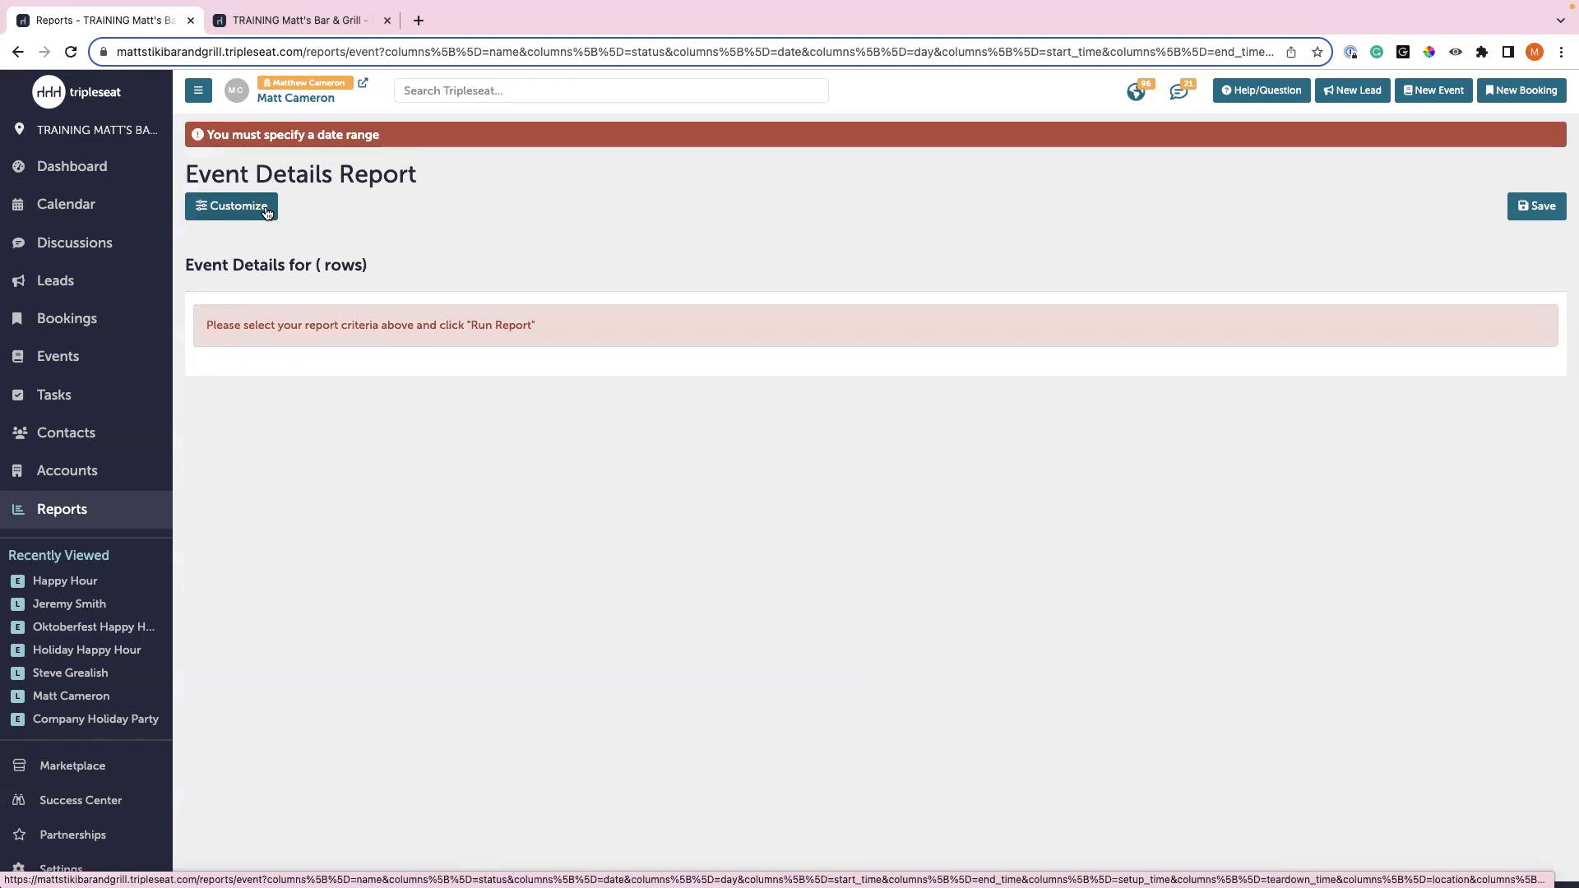
{"action": "left_click", "coordinate": [267, 213]}
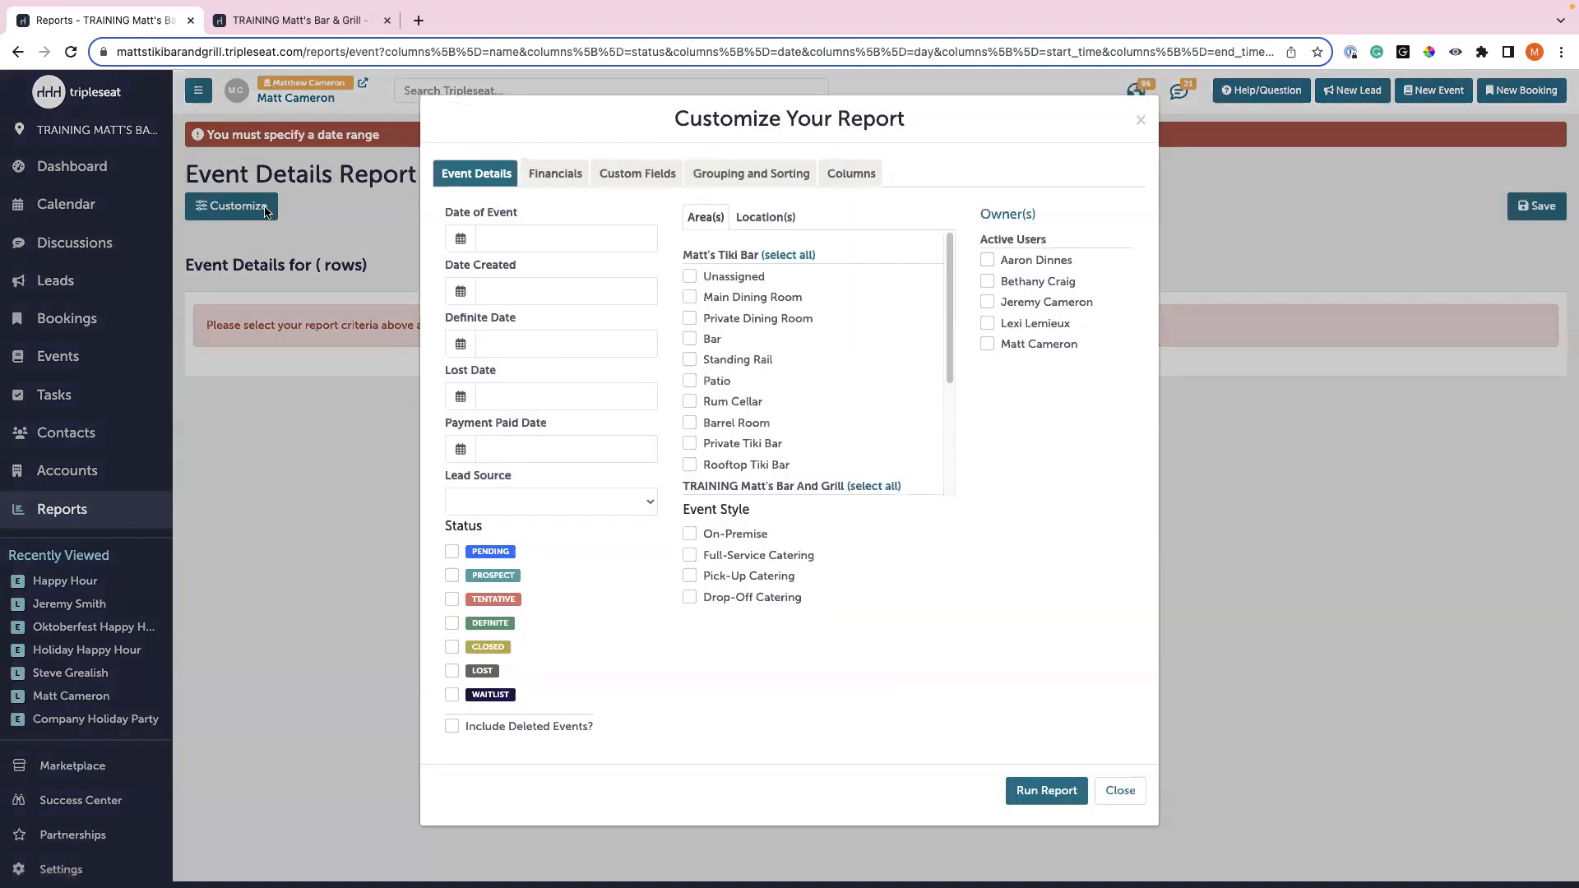
{"action": "left_click", "coordinate": [486, 234]}
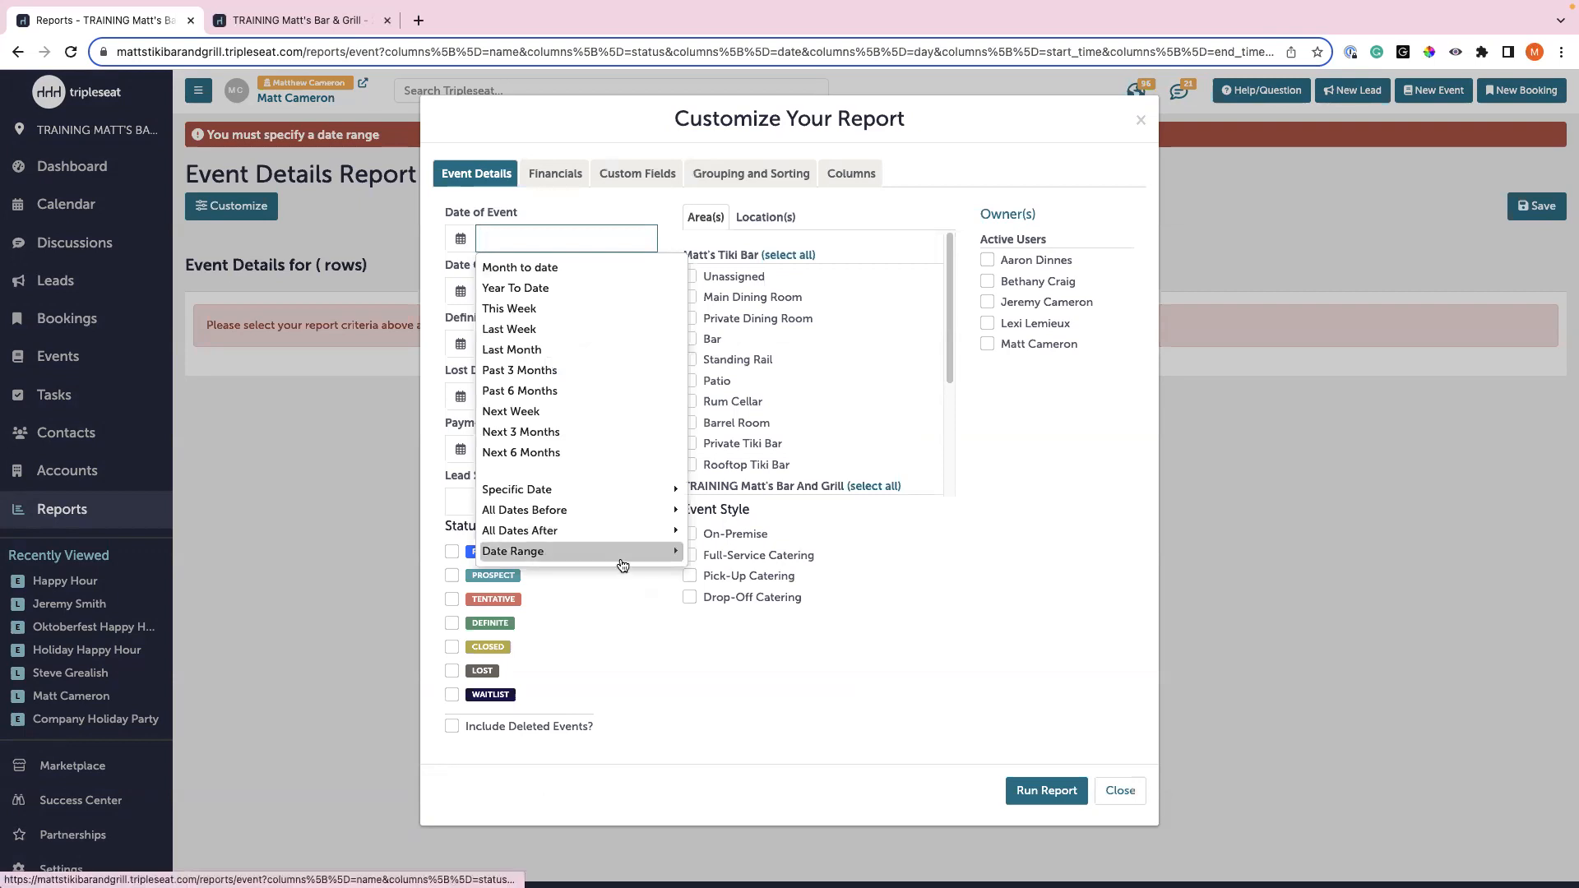
{"action": "mouse_move", "coordinate": [629, 557]}
{"action": "left_click", "coordinate": [711, 354]}
{"action": "left_click", "coordinate": [929, 459]}
{"action": "left_click", "coordinate": [875, 673]}
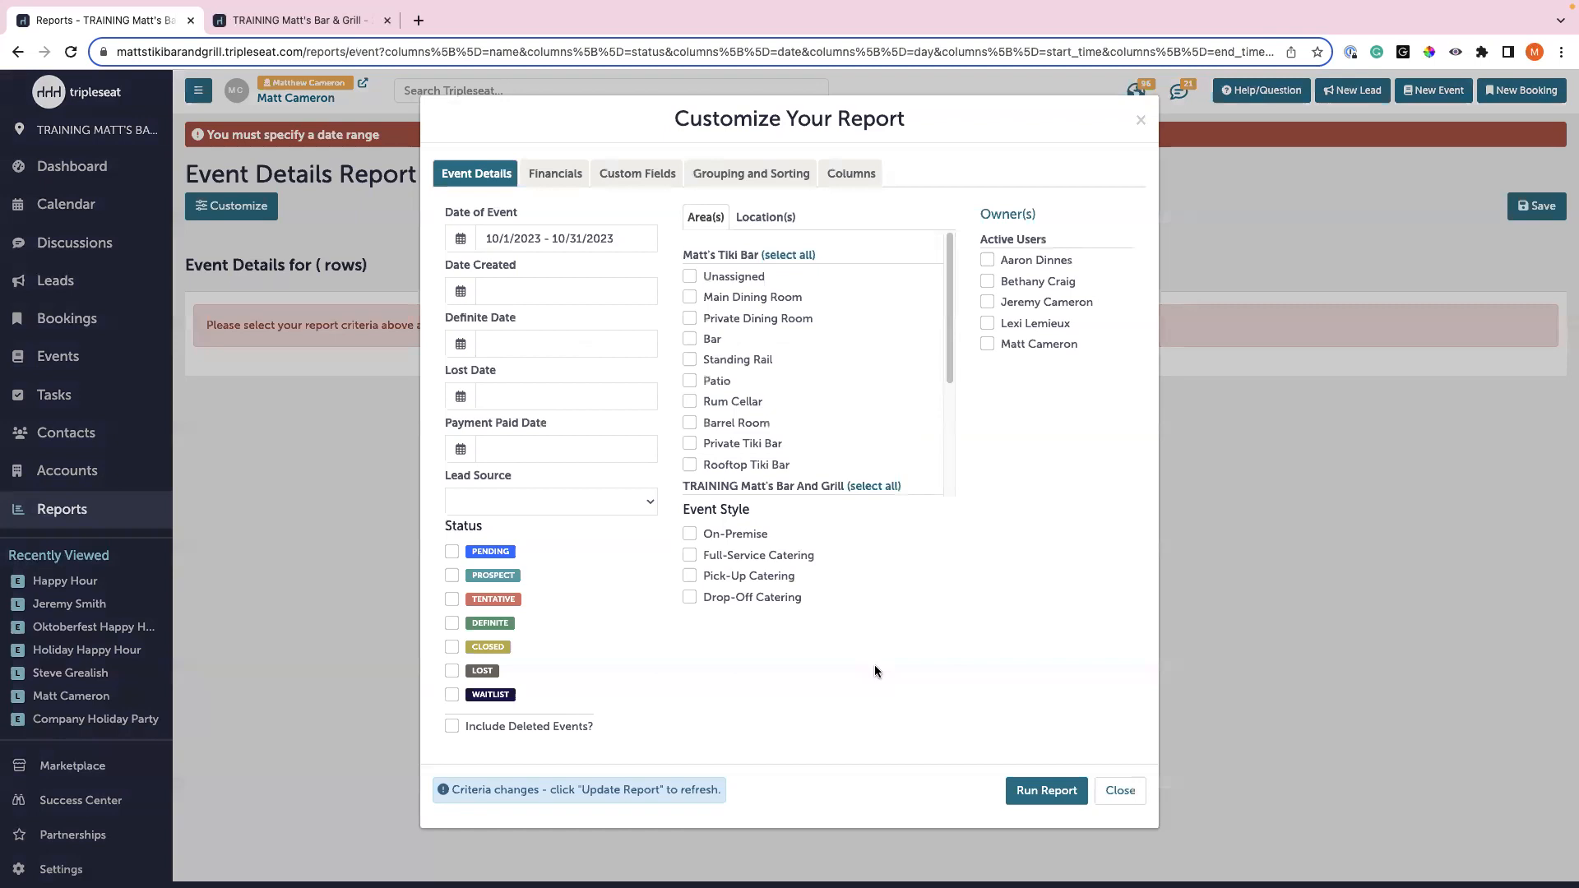
{"action": "left_click", "coordinate": [495, 503]}
{"action": "left_click", "coordinate": [496, 521]}
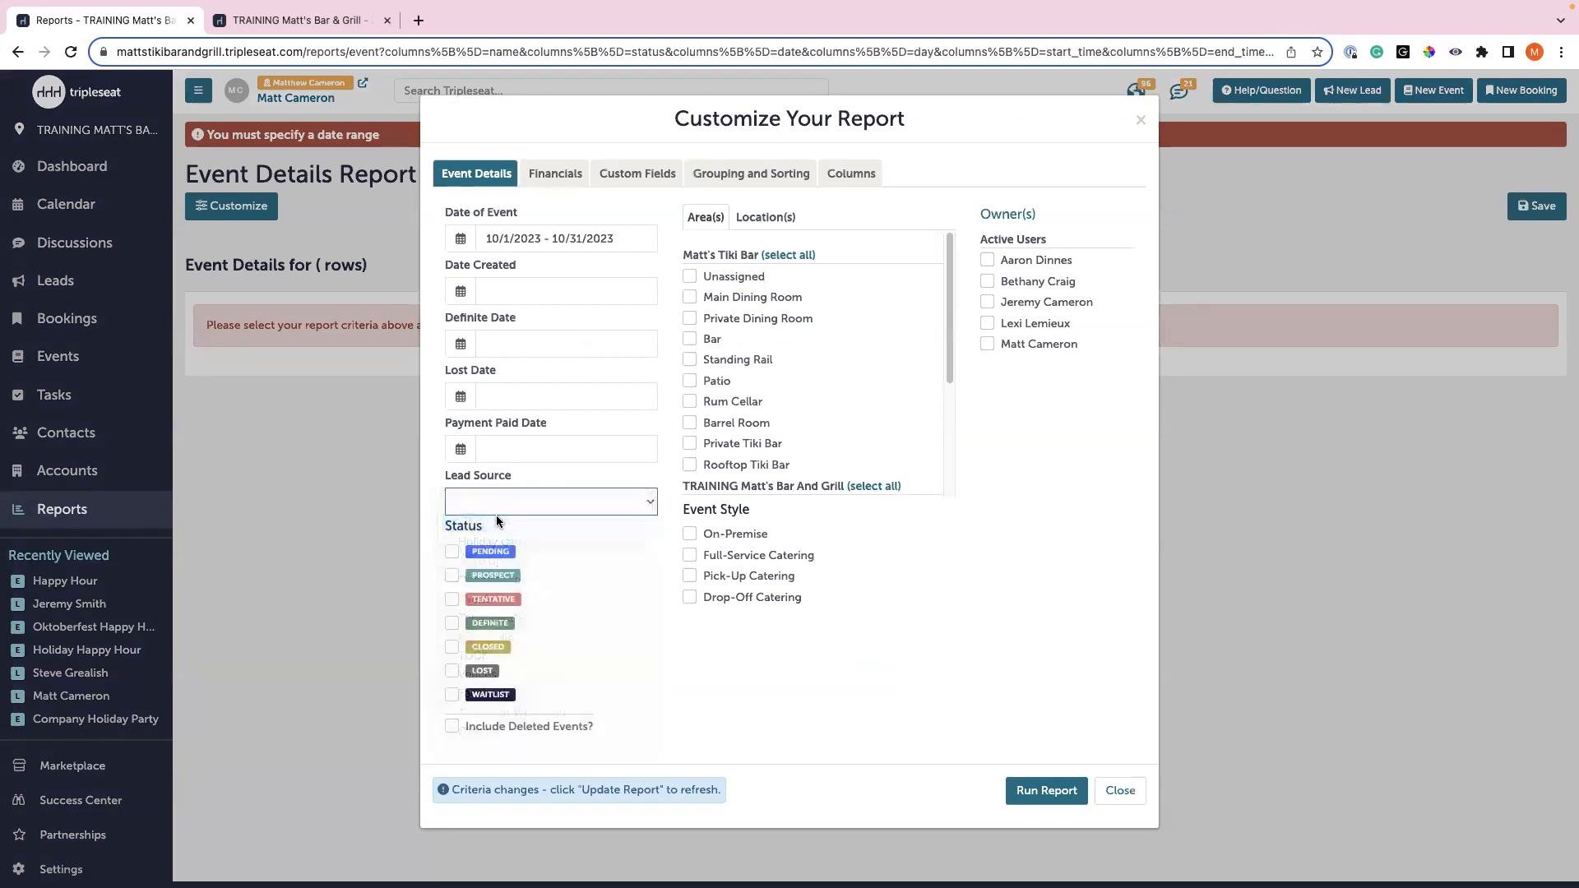
{"action": "left_click", "coordinate": [1030, 791]}
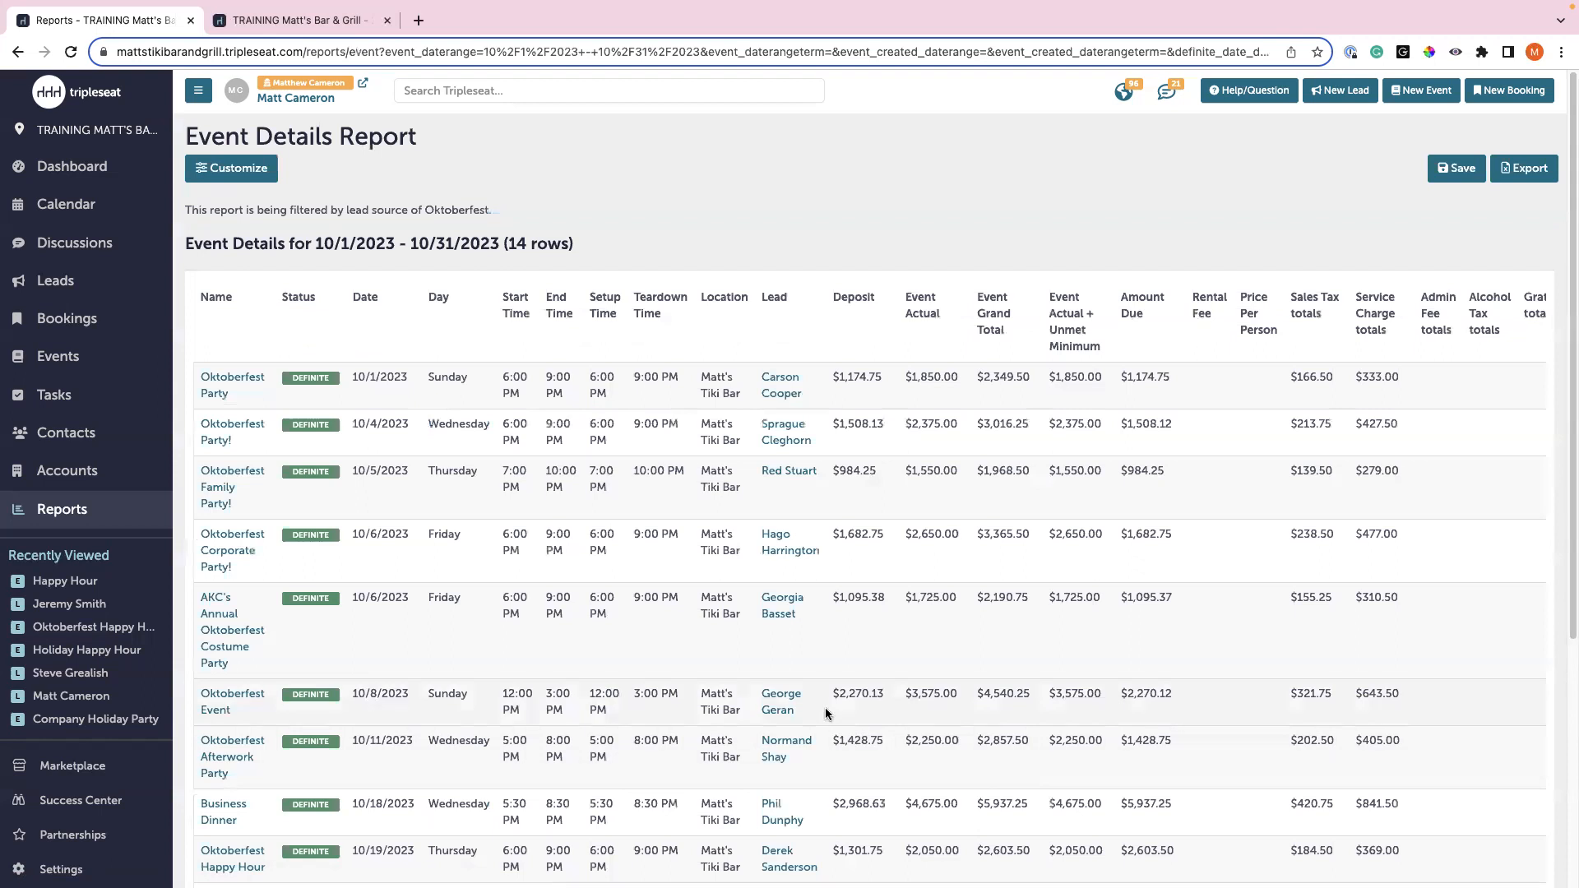
{"action": "scroll", "coordinate": [825, 712], "scroll_direction": "down", "scroll_amount": 3}
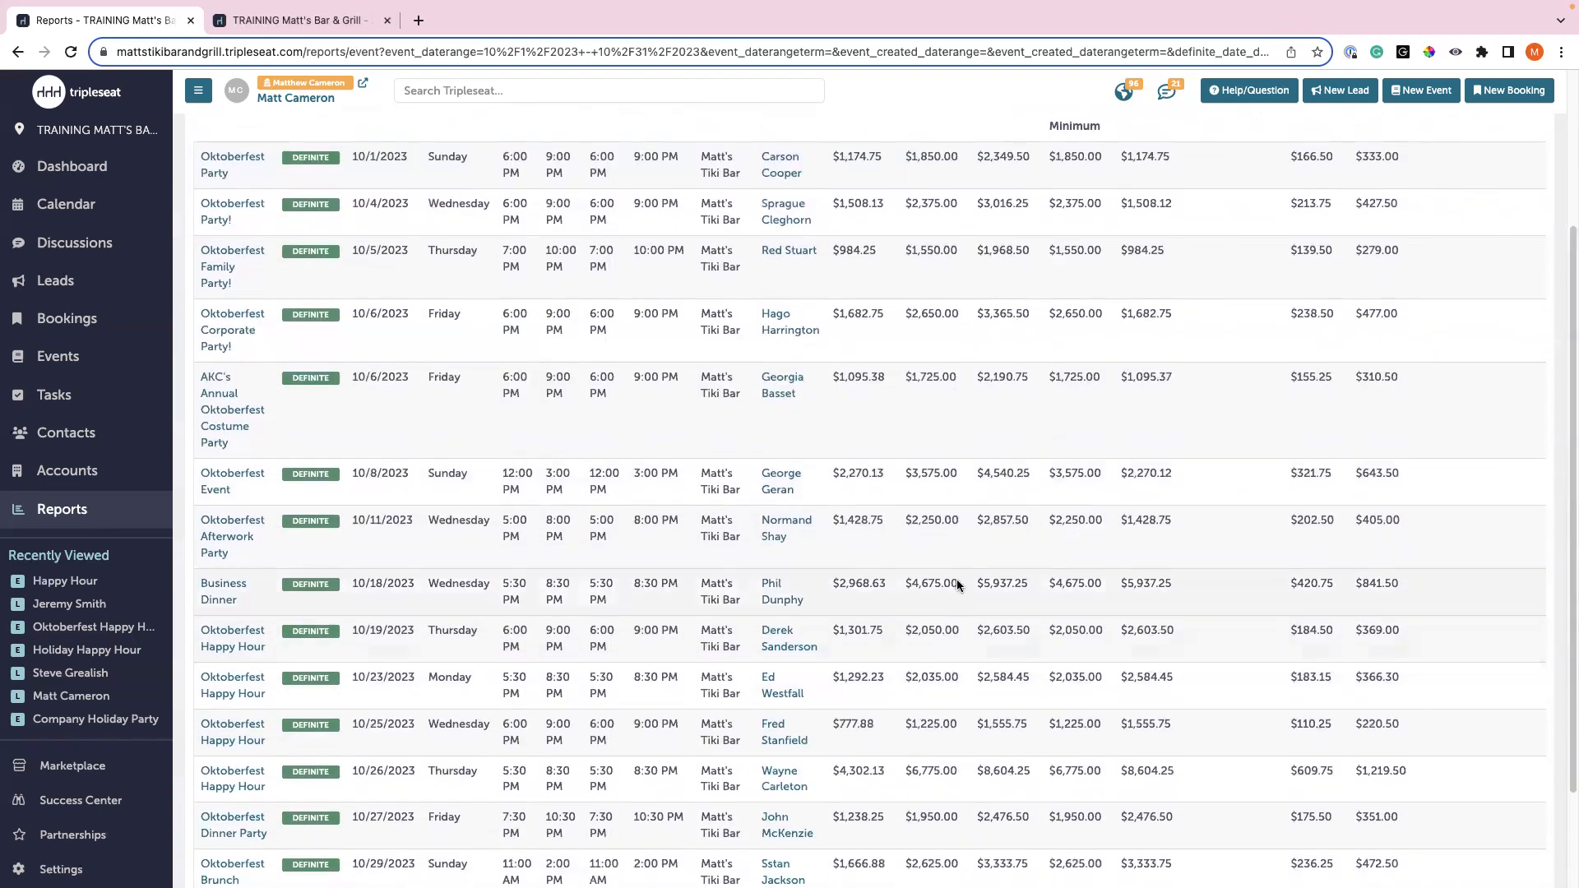
{"action": "scroll", "coordinate": [955, 578], "scroll_direction": "up", "scroll_amount": 3}
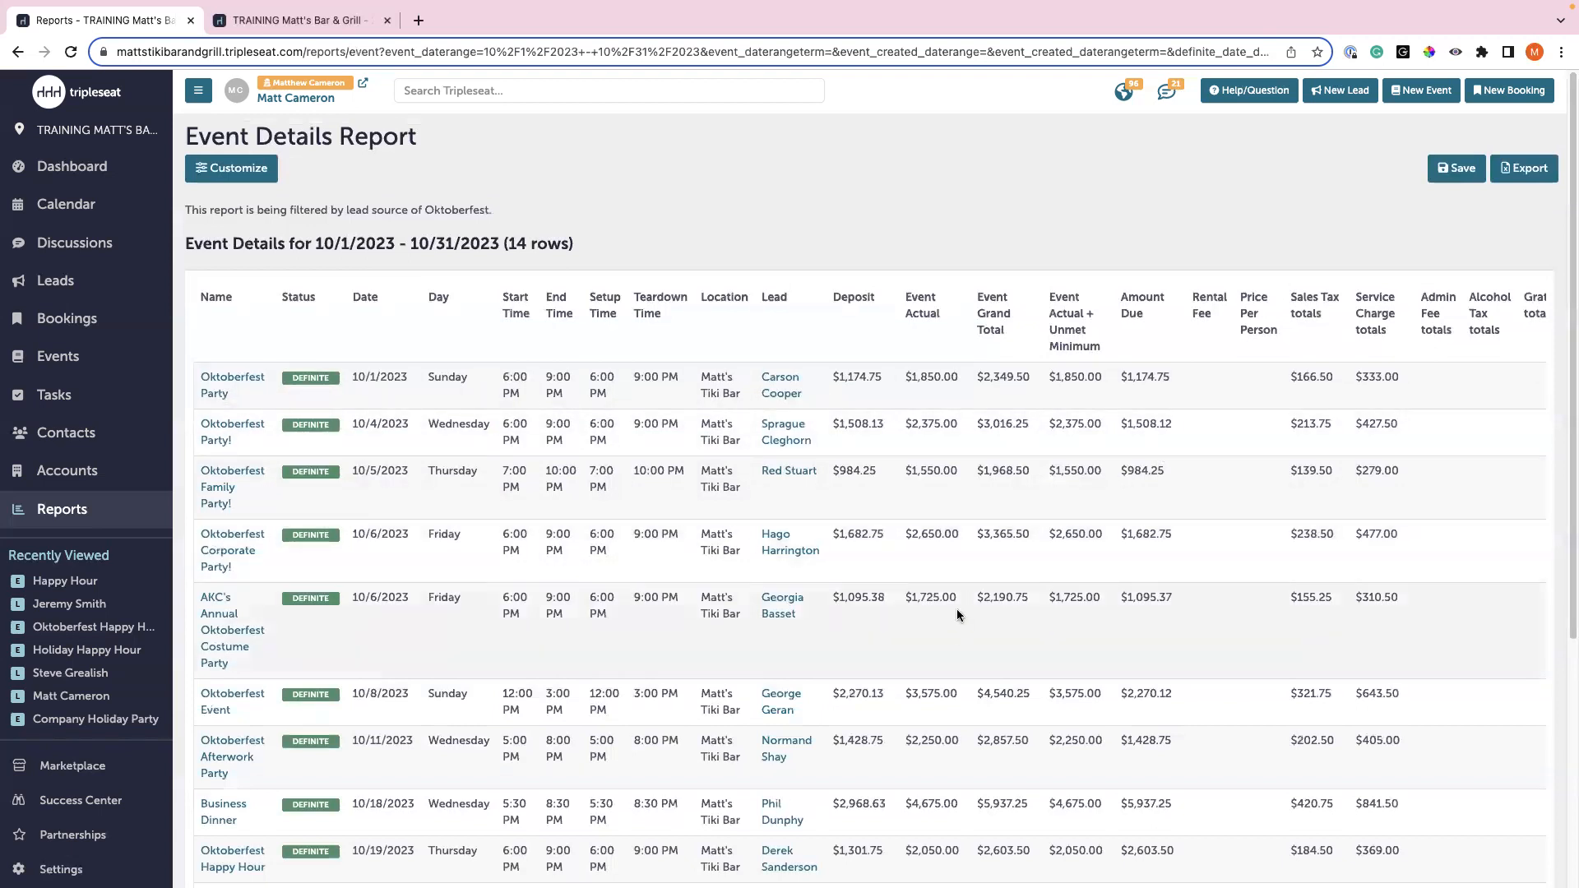
{"action": "scroll", "coordinate": [956, 605], "scroll_direction": "down", "scroll_amount": 5}
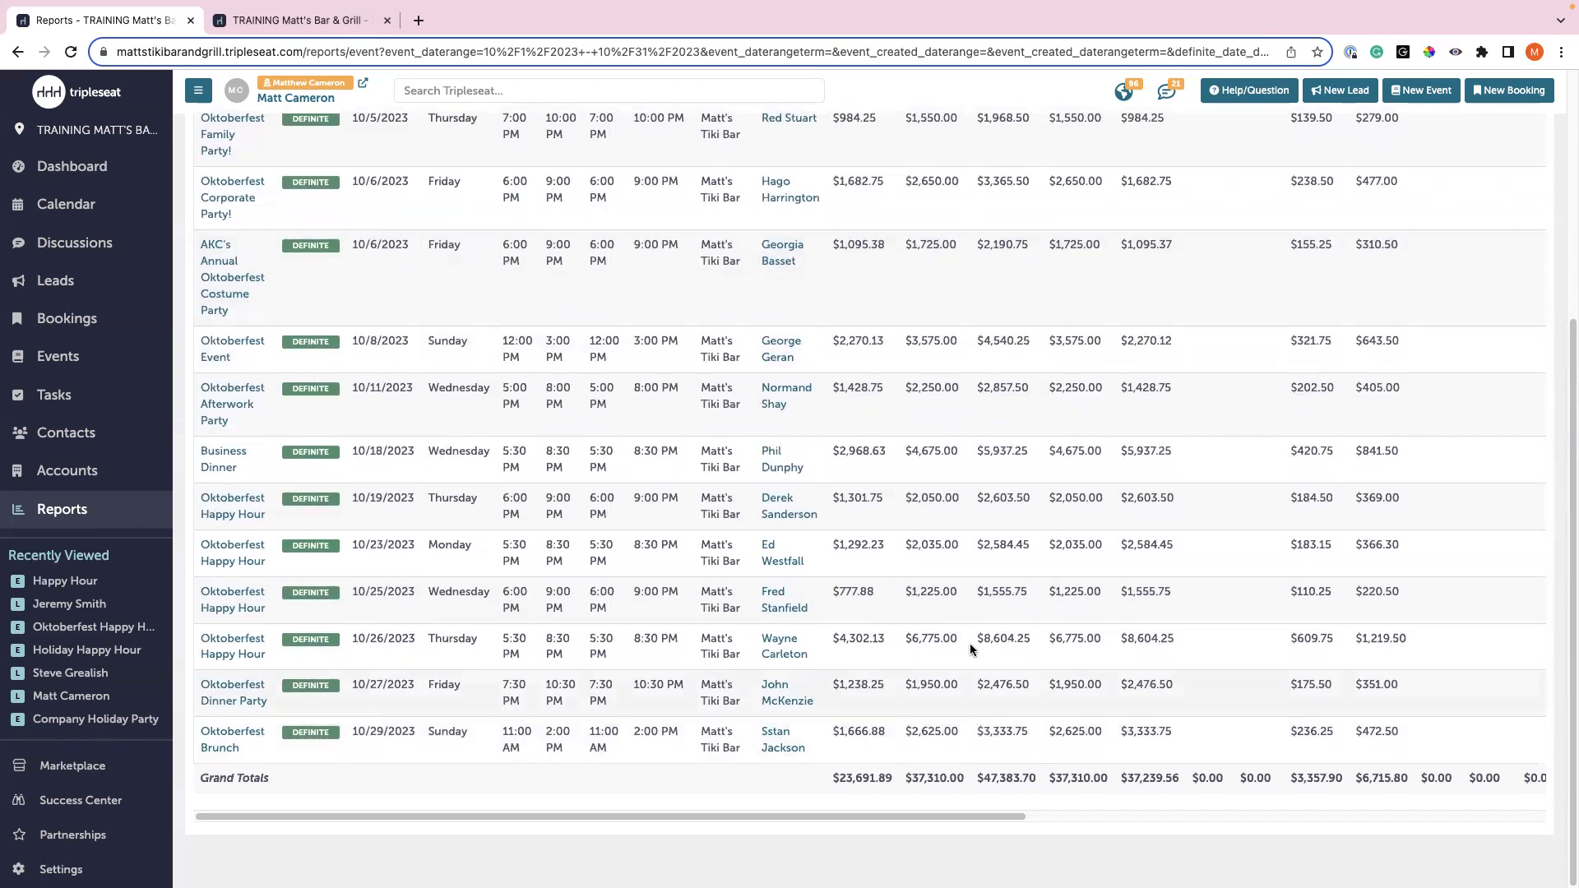
{"action": "scroll", "coordinate": [971, 637], "scroll_direction": "up", "scroll_amount": 3}
{"action": "scroll", "coordinate": [971, 626], "scroll_direction": "up", "scroll_amount": 2}
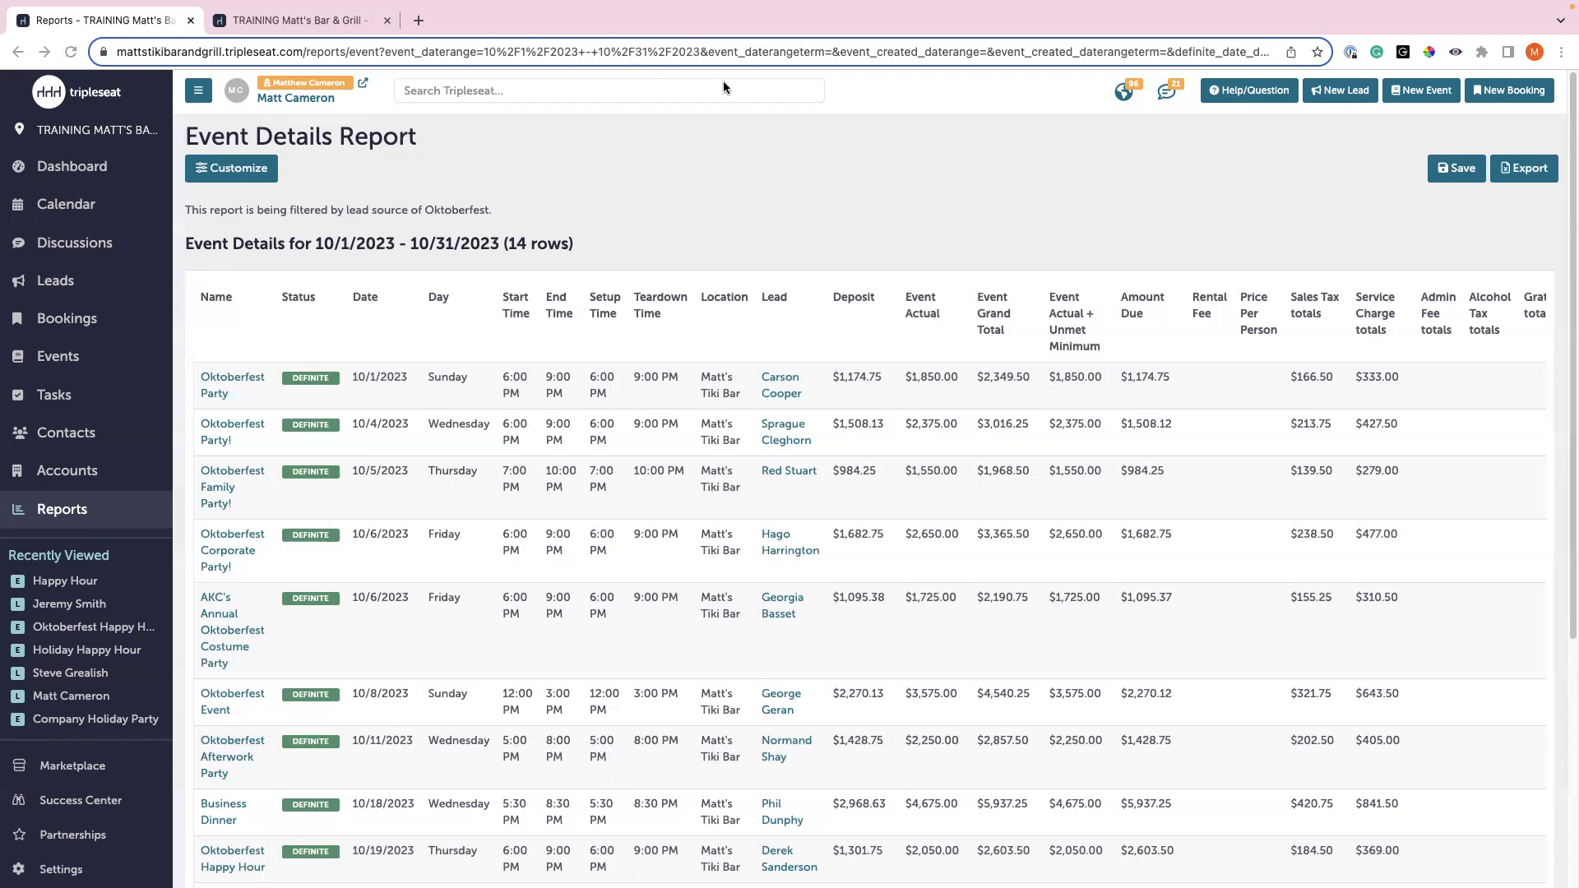
- Leave the event report and return to the Tripleseat Dashboard
{"action": "left_click", "coordinate": [74, 167]}
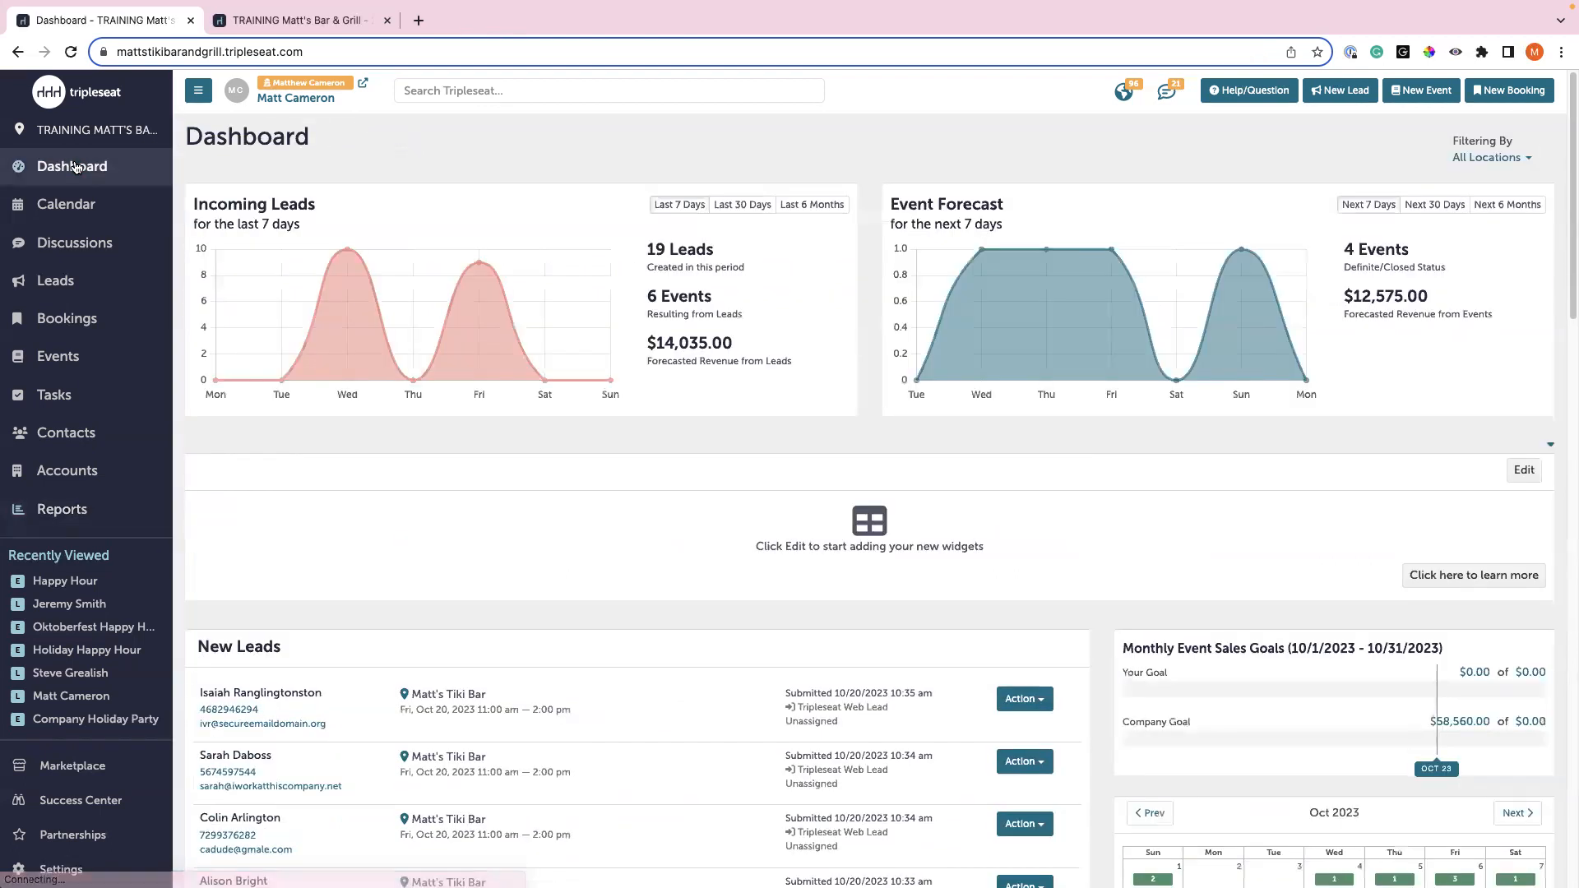